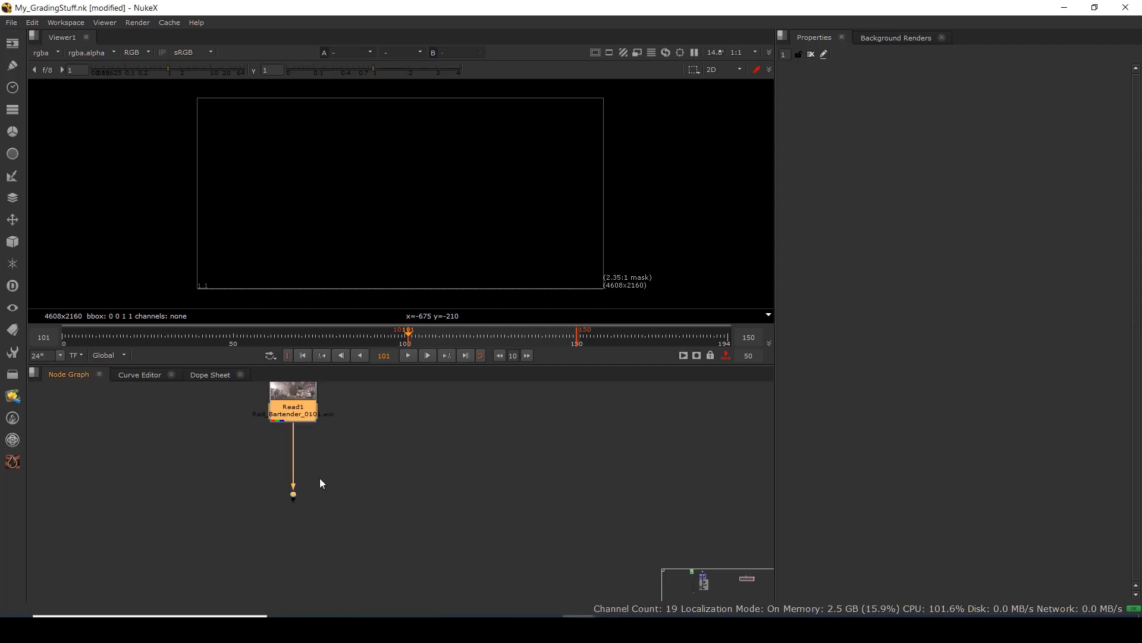
# Show the Read1 bartender footage in the viewer with the 2.35:1 mask turned off.
pyautogui.moveTo(319, 477); pyautogui.dragTo(354, 524)
pyautogui.press('1')
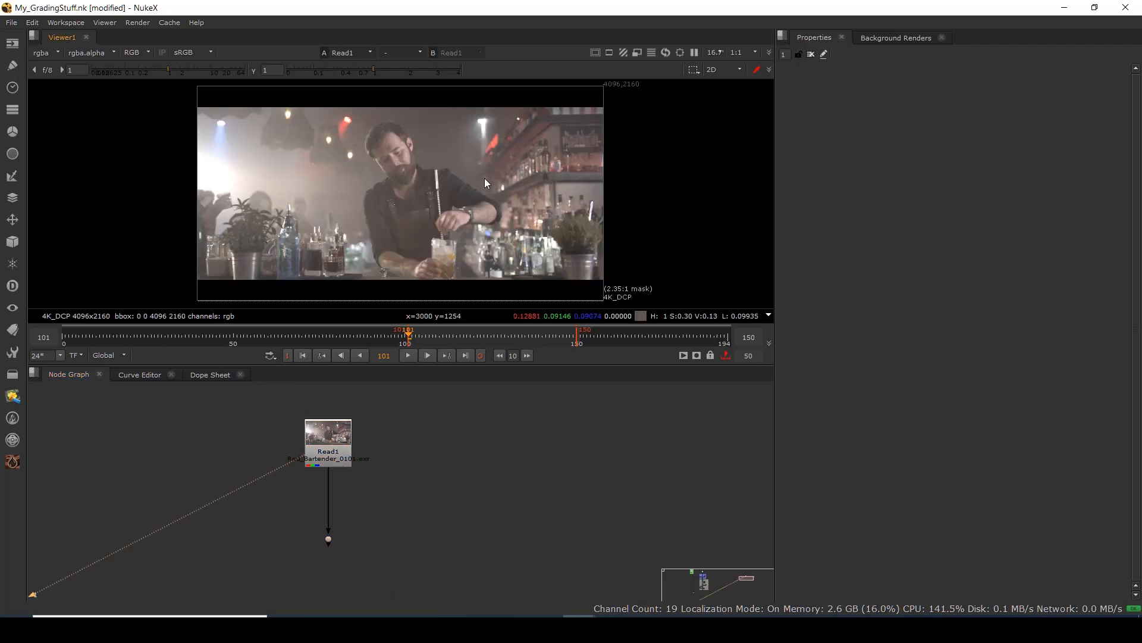
pyautogui.click(609, 54)
pyautogui.click(621, 65)
pyautogui.moveTo(394, 198); pyautogui.dragTo(459, 205)
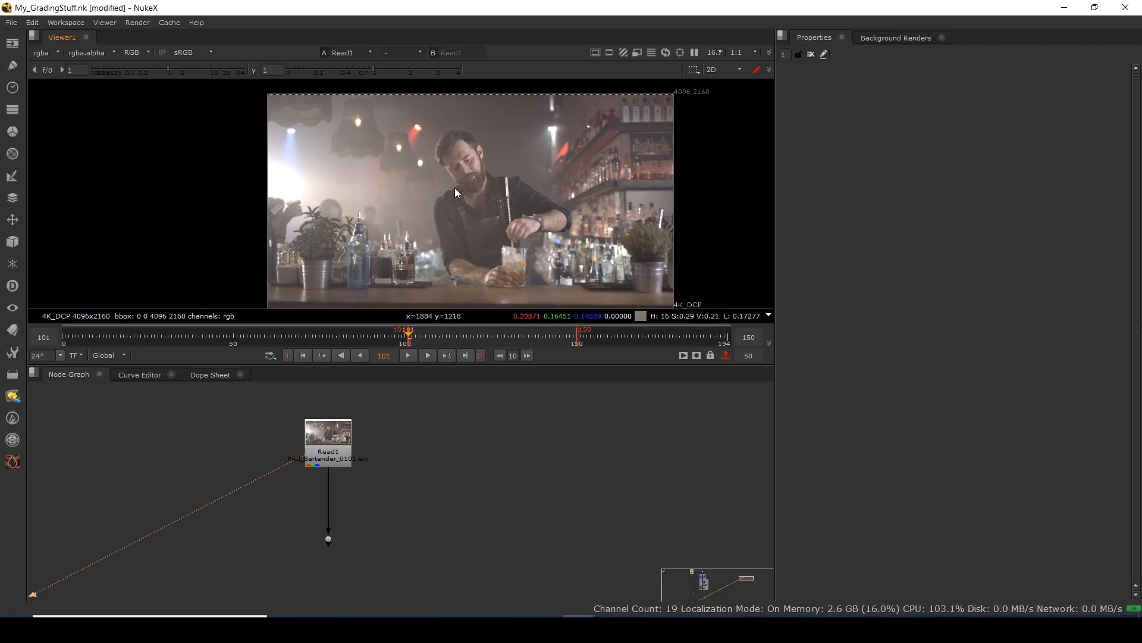
# Scrub to about frame 117 and play the footage at full resolution.
pyautogui.moveTo(440, 337); pyautogui.dragTo(464, 338)
pyautogui.click(408, 356)
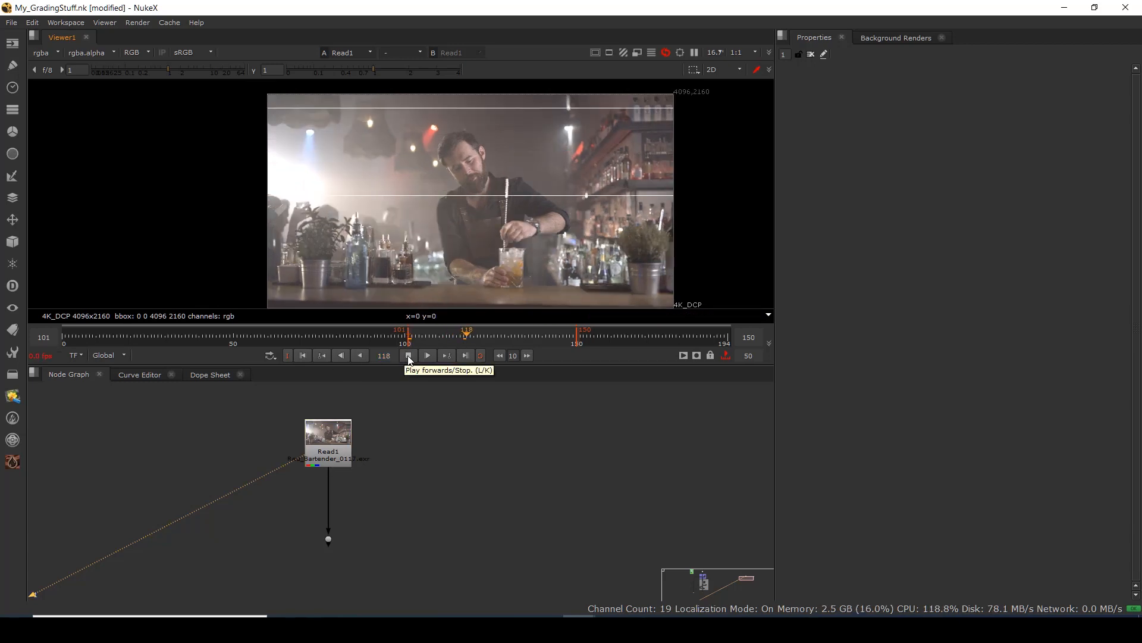
pyautogui.click(428, 355)
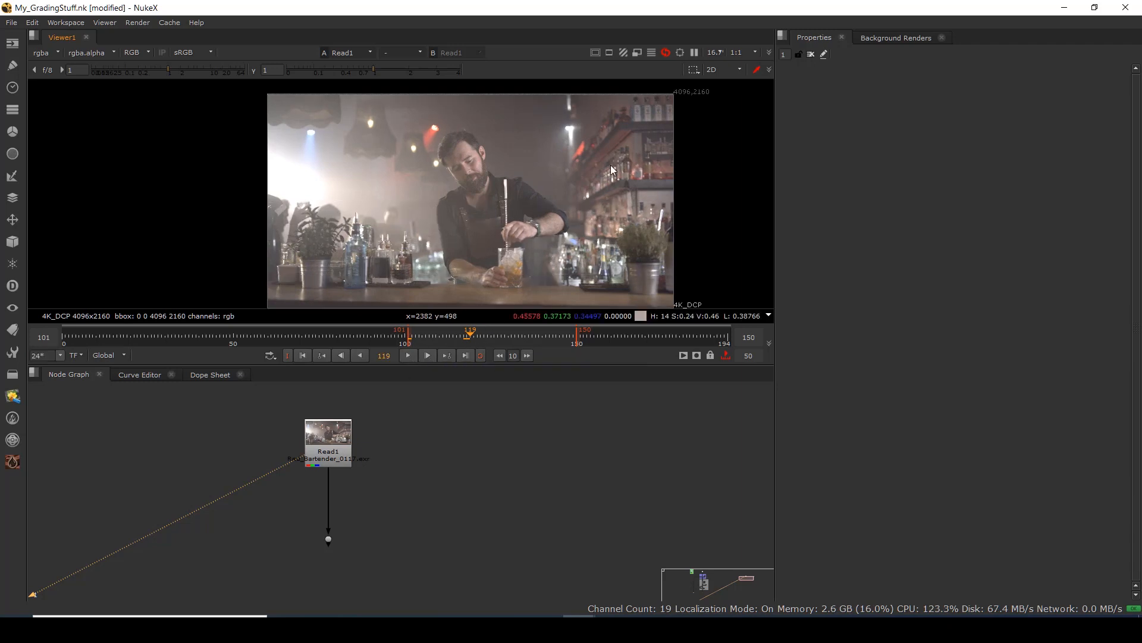
# Set the viewer to 1:2 resolution (2048x1080) and play the shot again.
pyautogui.click(754, 55)
pyautogui.click(749, 75)
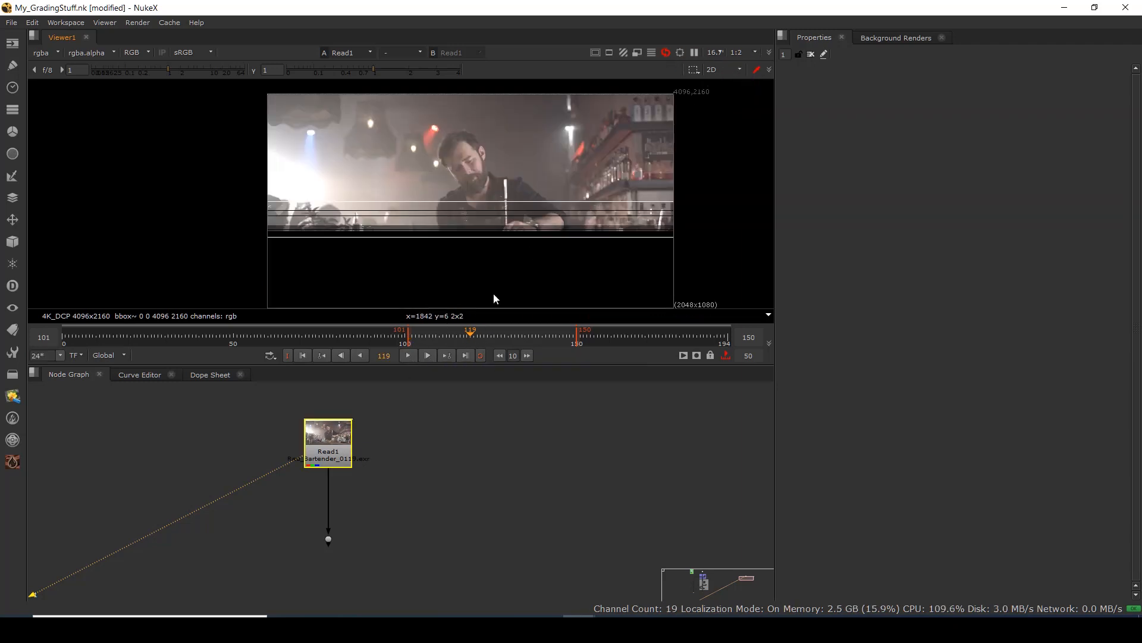
pyautogui.click(408, 356)
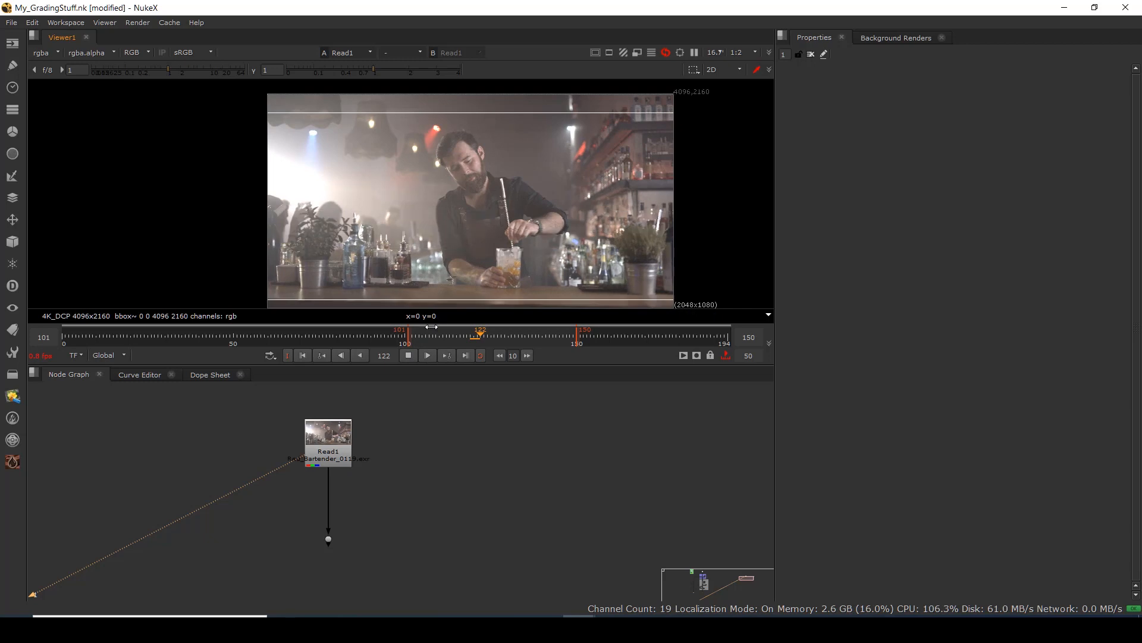
pyautogui.click(409, 356)
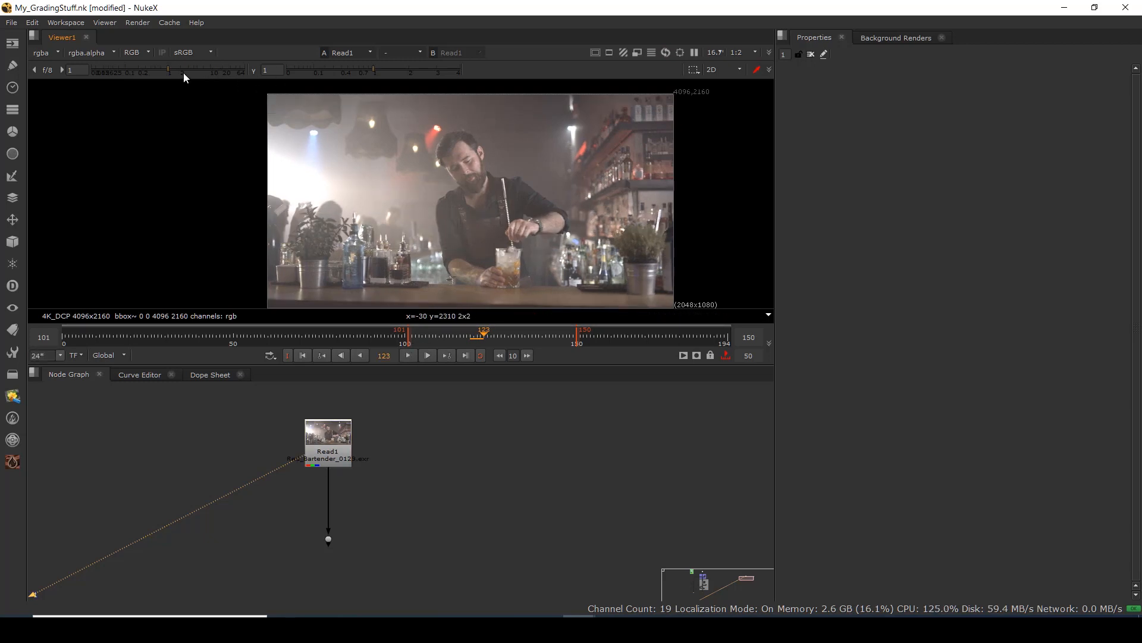
pyautogui.moveTo(373, 71); pyautogui.dragTo(322, 71)
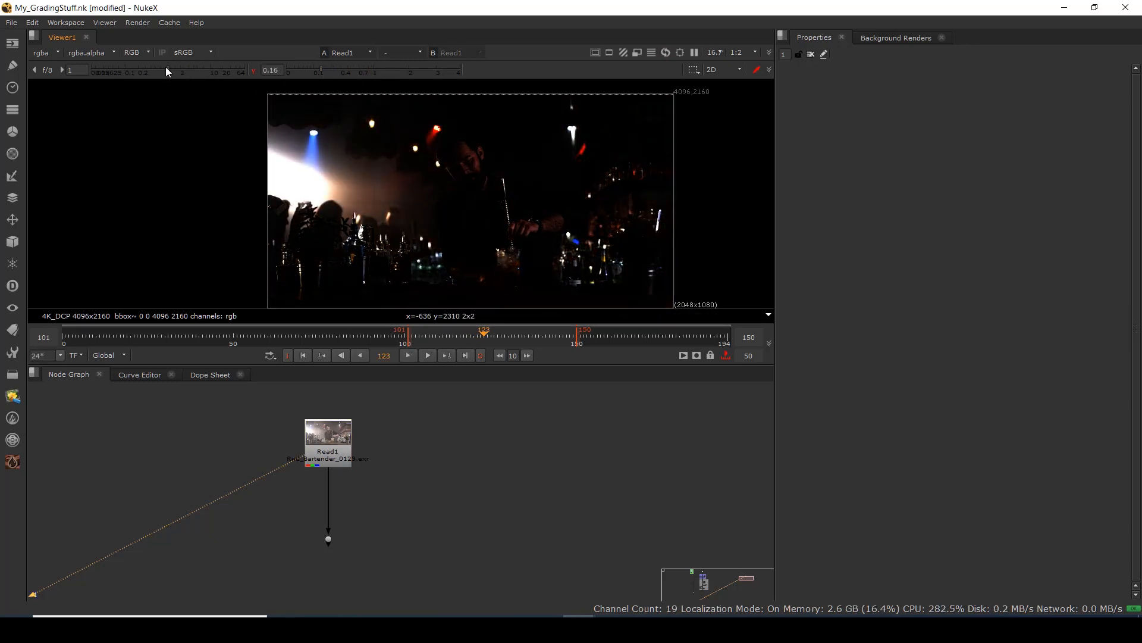
pyautogui.moveTo(165, 70); pyautogui.dragTo(124, 68)
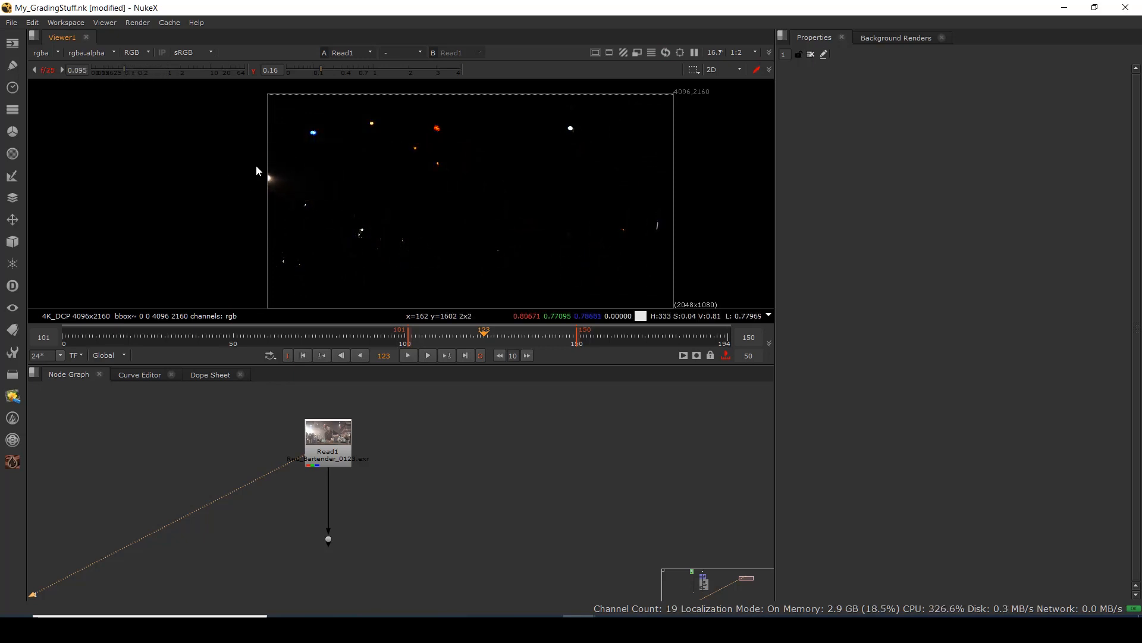
pyautogui.keyDown('ctrl'); pyautogui.click(208, 68); pyautogui.keyUp('ctrl')
pyautogui.keyDown('ctrl'); pyautogui.click(348, 68); pyautogui.keyUp('ctrl')
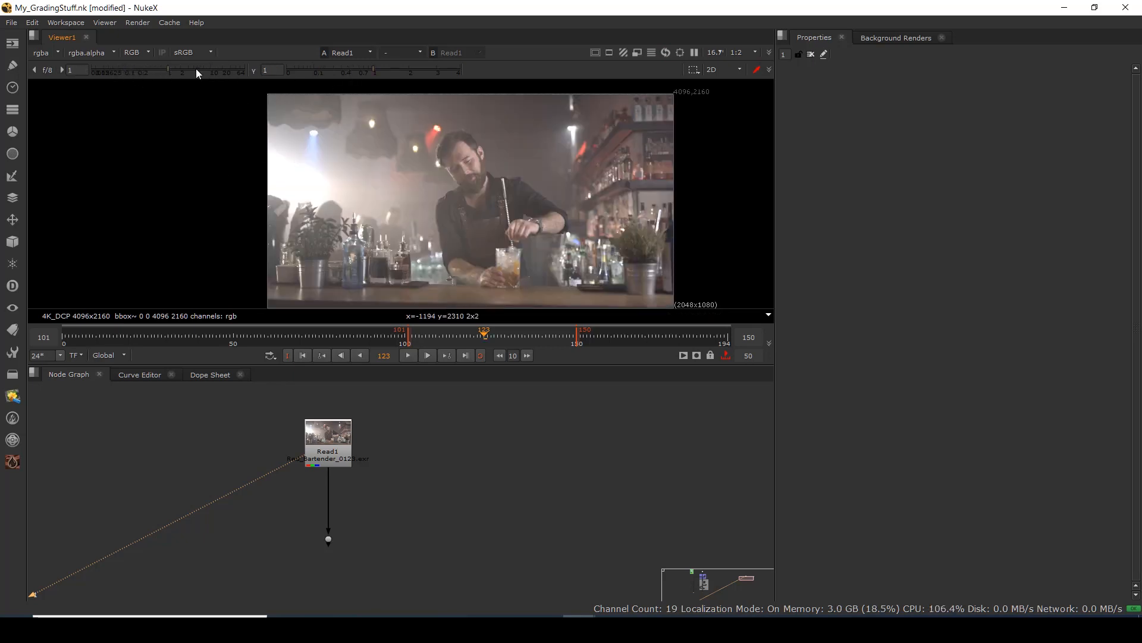
pyautogui.moveTo(169, 69); pyautogui.dragTo(212, 72)
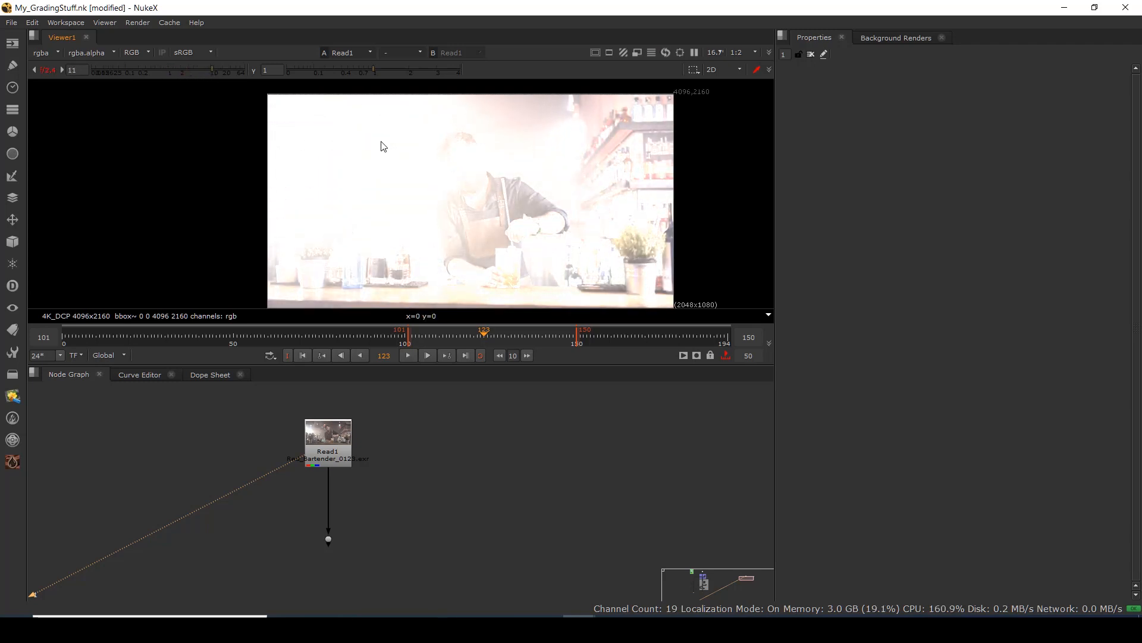
pyautogui.scroll(4, 621, 181)
pyautogui.moveTo(621, 181); pyautogui.dragTo(445, 203)
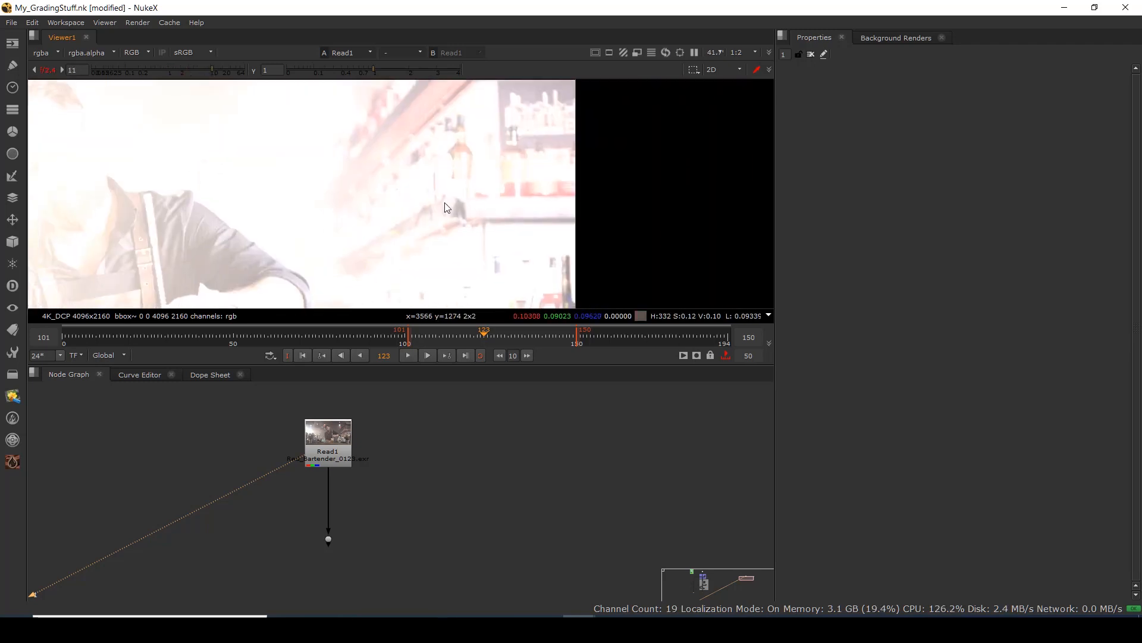
pyautogui.scroll(-4, 346, 189)
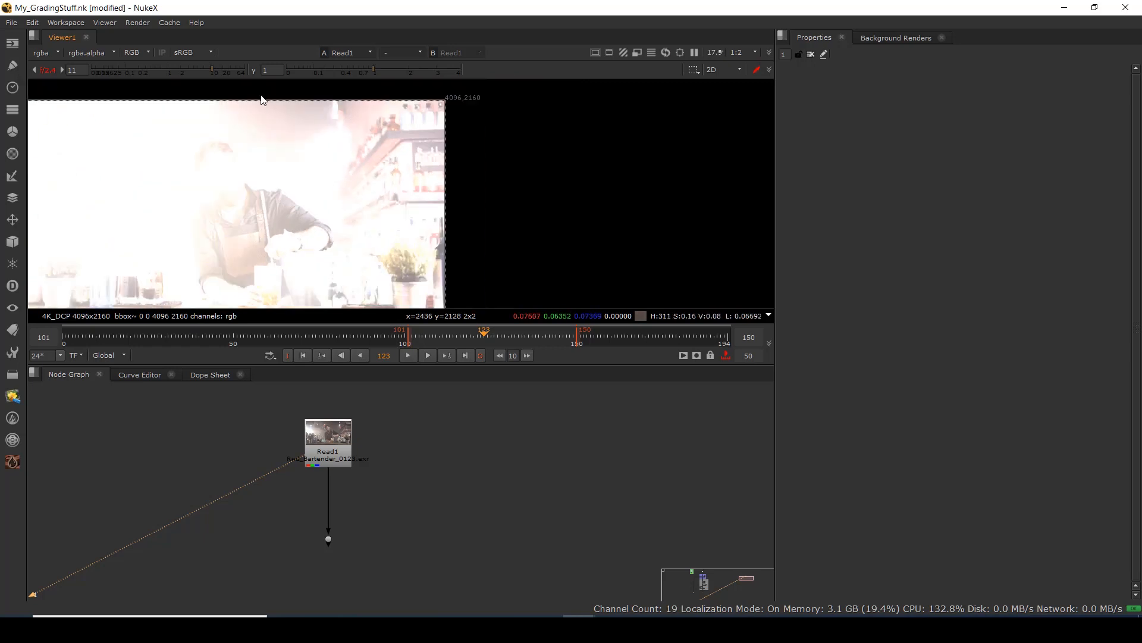
pyautogui.keyDown('ctrl'); pyautogui.click(127, 67); pyautogui.keyUp('ctrl')
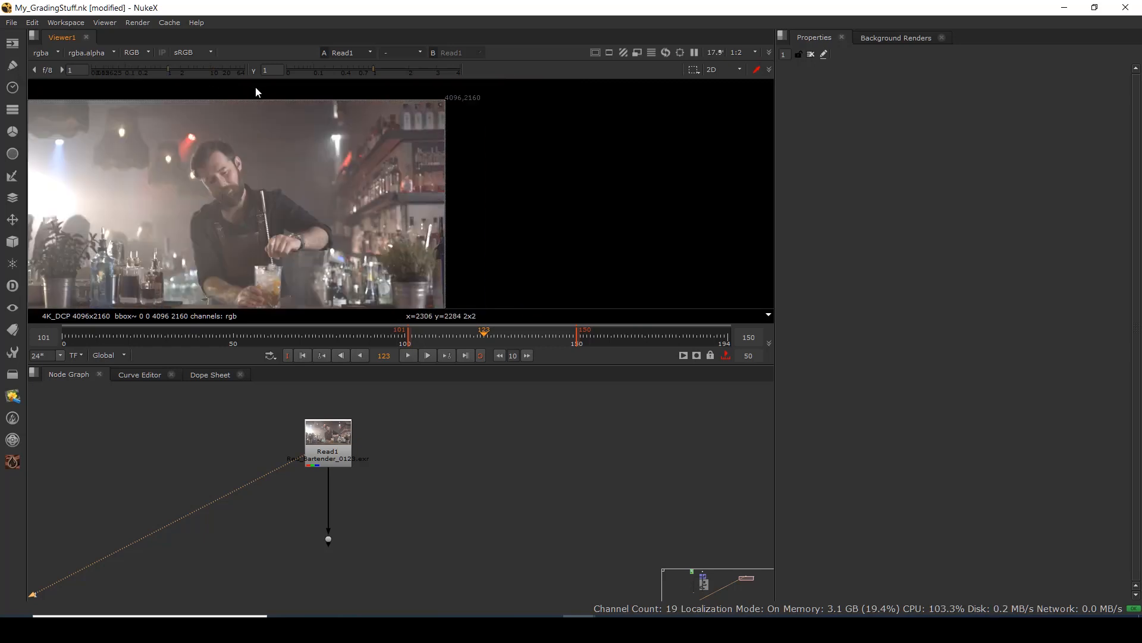
pyautogui.moveTo(237, 209); pyautogui.dragTo(385, 233)
pyautogui.scroll(-1, 405, 192)
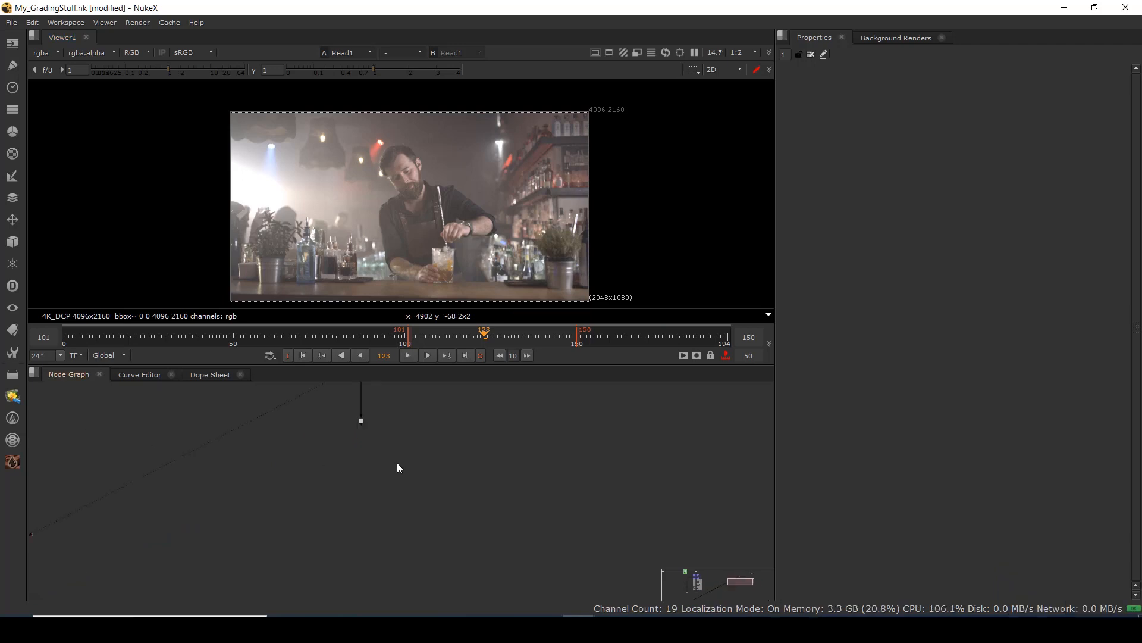
# Drag BackdropNode4 under Read1's Dot and enlarge it from its bottom-right corner.
pyautogui.scroll(-4, 341, 460)
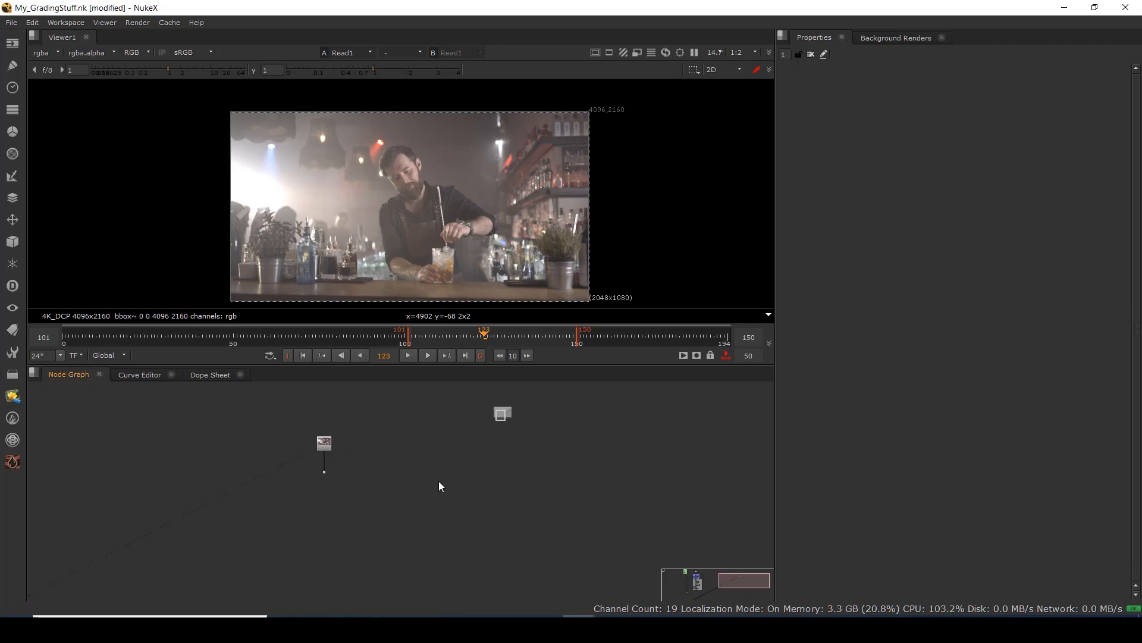
pyautogui.moveTo(438, 481); pyautogui.dragTo(361, 510)
pyautogui.moveTo(498, 408); pyautogui.dragTo(398, 462)
pyautogui.scroll(3, 502, 409)
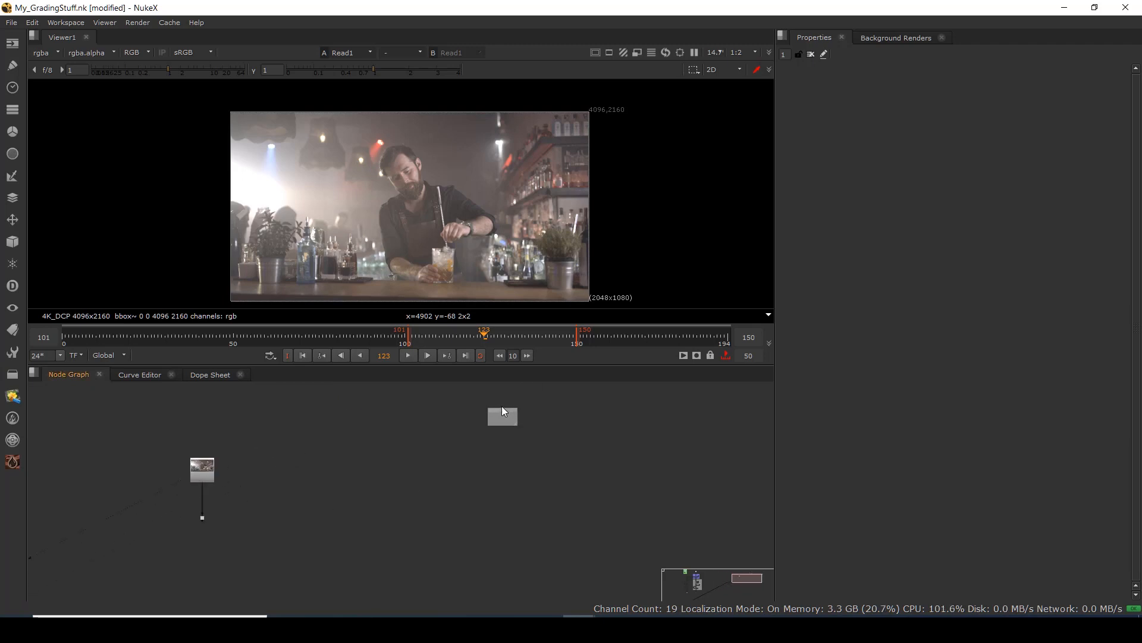
pyautogui.moveTo(501, 409)
pyautogui.mouseDown()
pyautogui.moveTo(420, 464)
pyautogui.moveTo(163, 519)
pyautogui.moveTo(162, 506)
pyautogui.mouseUp()
pyautogui.moveTo(194, 532); pyautogui.dragTo(438, 620)
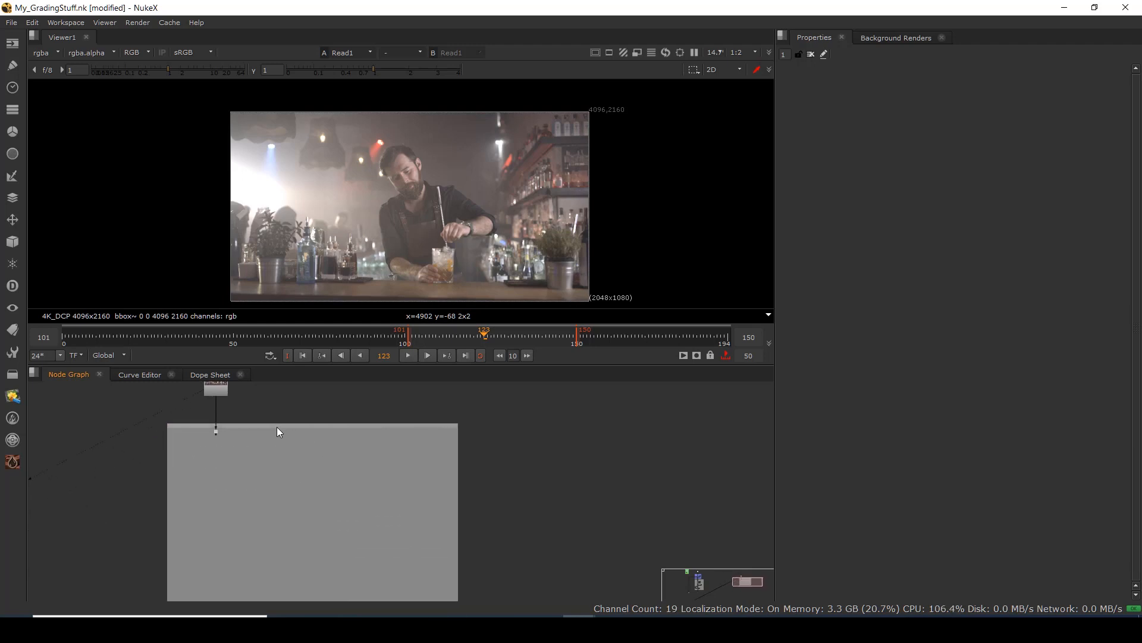
pyautogui.moveTo(276, 427)
pyautogui.mouseDown()
pyautogui.moveTo(246, 430)
pyautogui.moveTo(330, 420)
pyautogui.moveTo(273, 434)
pyautogui.moveTo(337, 430)
pyautogui.moveTo(269, 424)
pyautogui.mouseUp()
pyautogui.hotkey('ctrl', 'z')
pyautogui.click(323, 425)
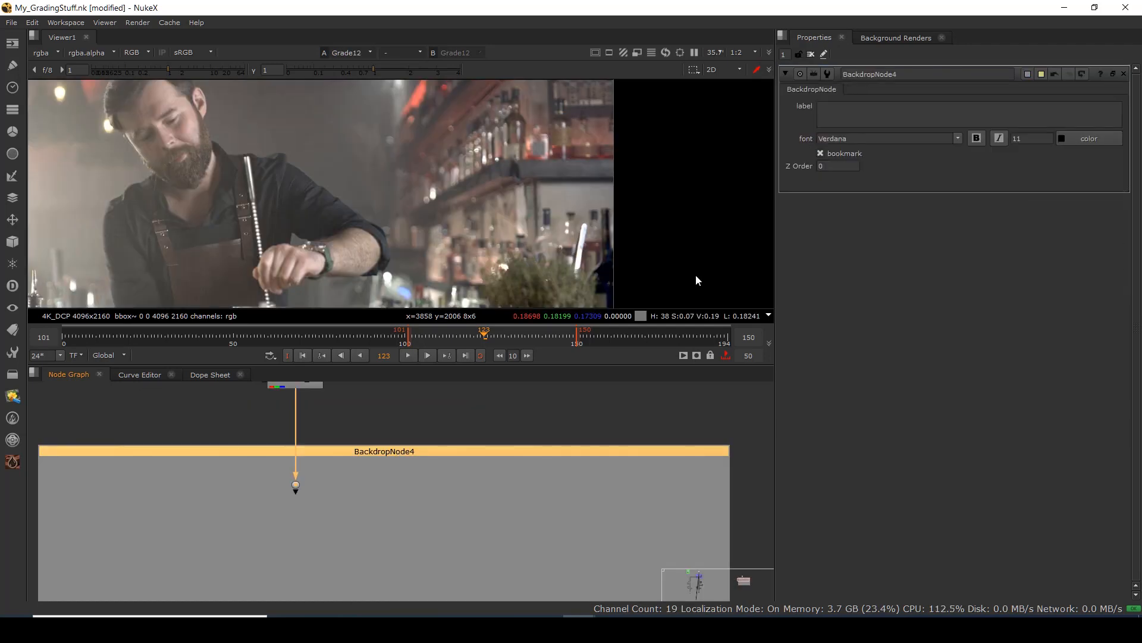
# Label BackdropNode4 'Primery CC' with a font size of 40.
pyautogui.click(873, 105)
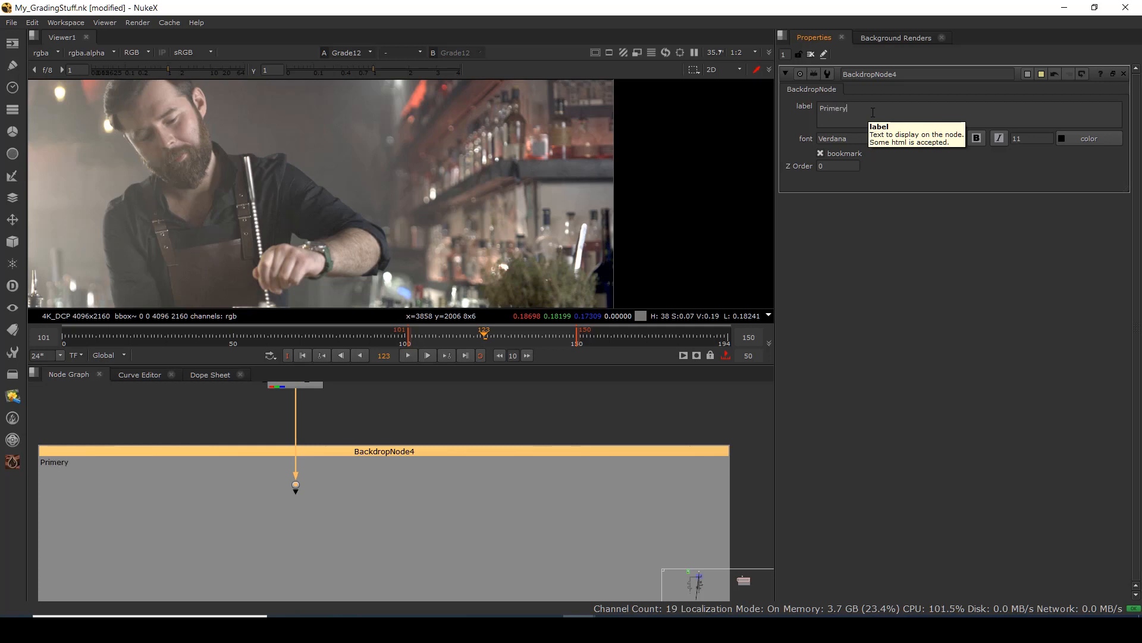
pyautogui.write('Primery CC')
pyautogui.moveTo(873, 112); pyautogui.dragTo(793, 111)
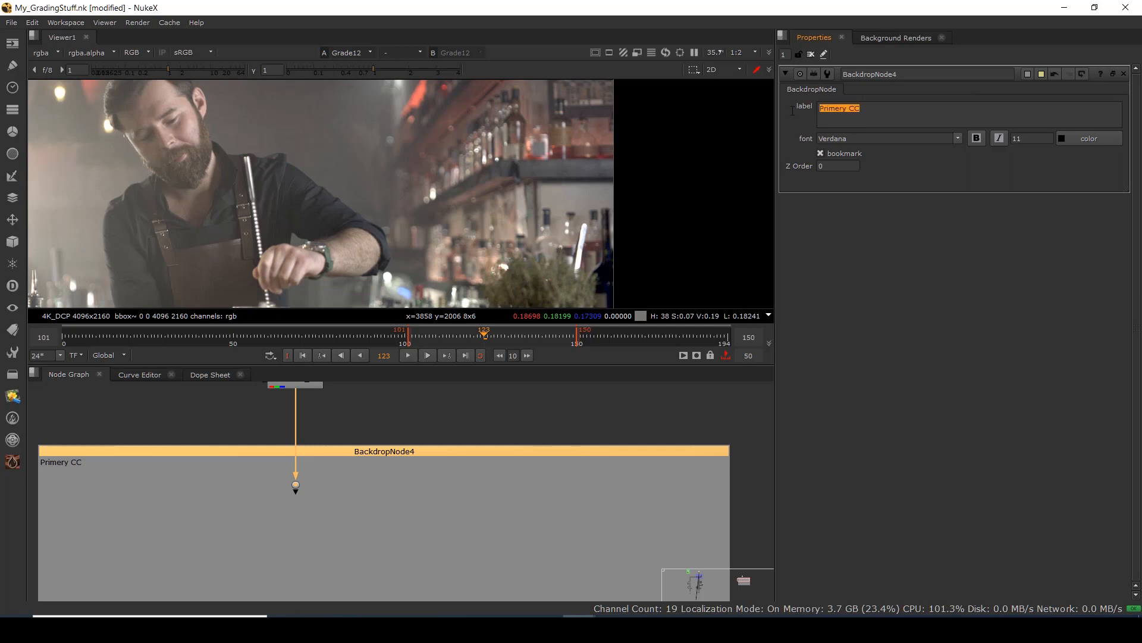
pyautogui.click(1019, 141)
pyautogui.write('40')
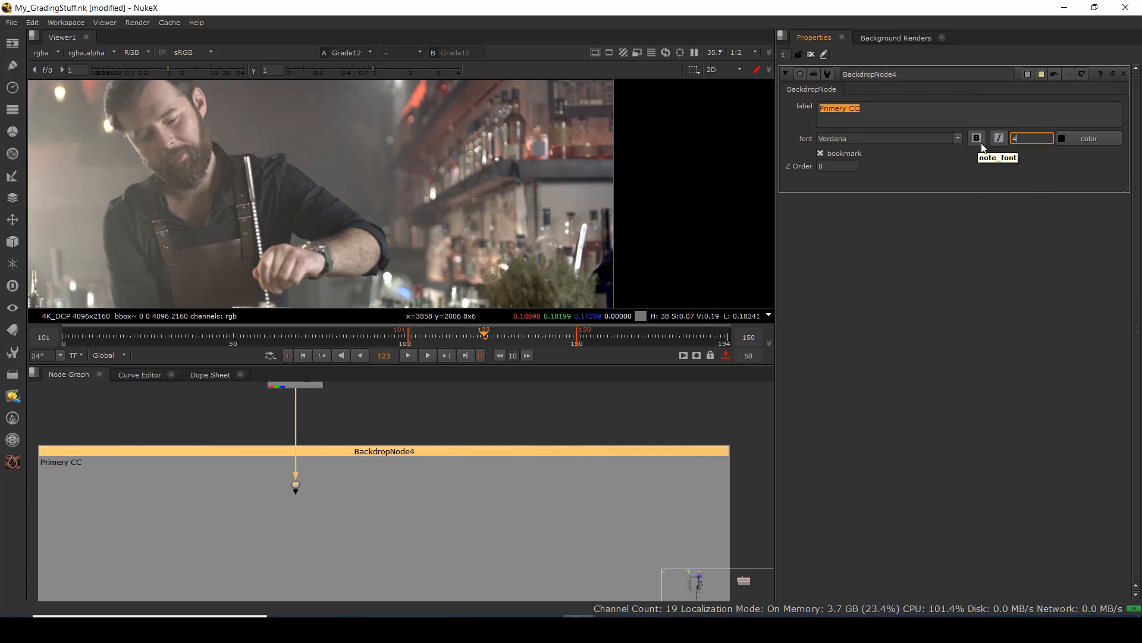
pyautogui.press('Return')
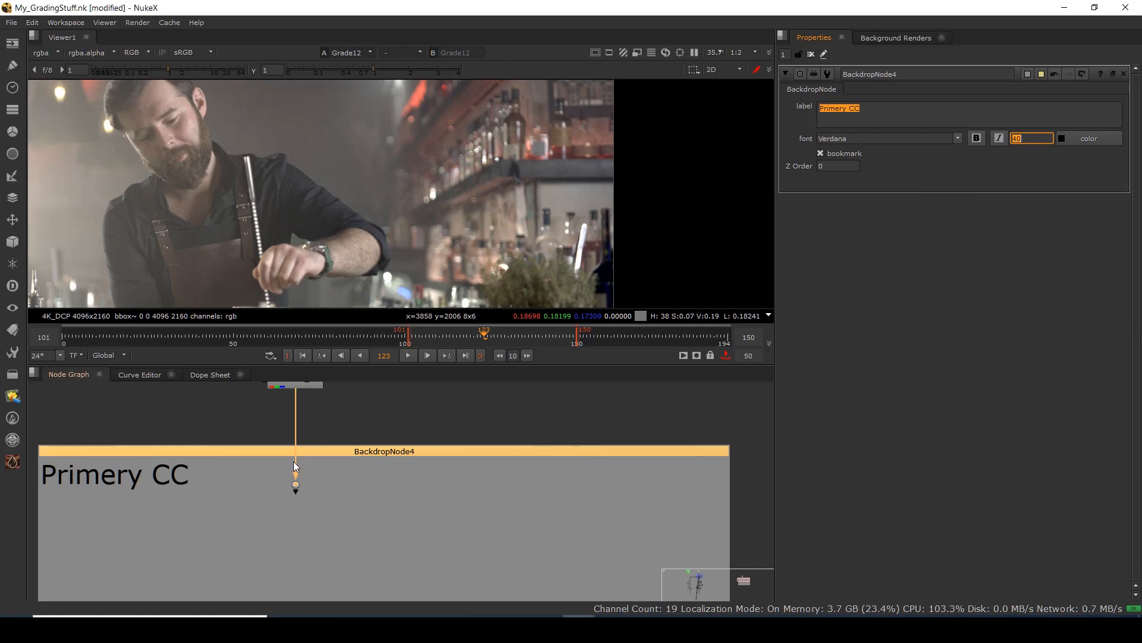
pyautogui.scroll(-2, 294, 462)
pyautogui.scroll(3, 295, 472)
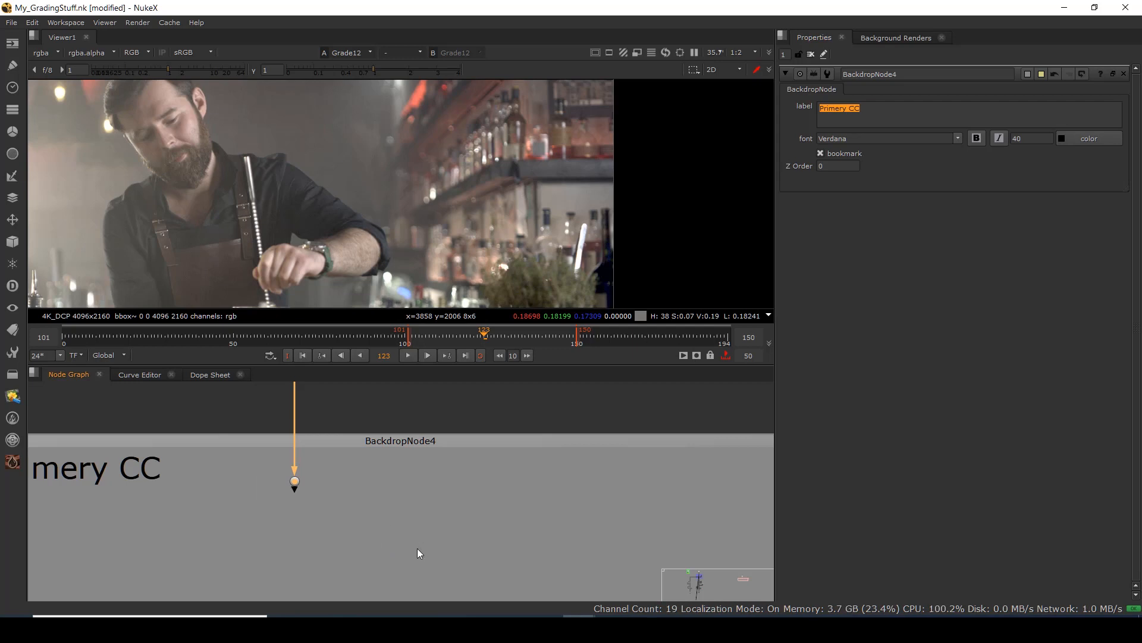
pyautogui.click(345, 515)
# Add a Grade4 node below the Dot and show its output in the viewer.
pyautogui.press('g')
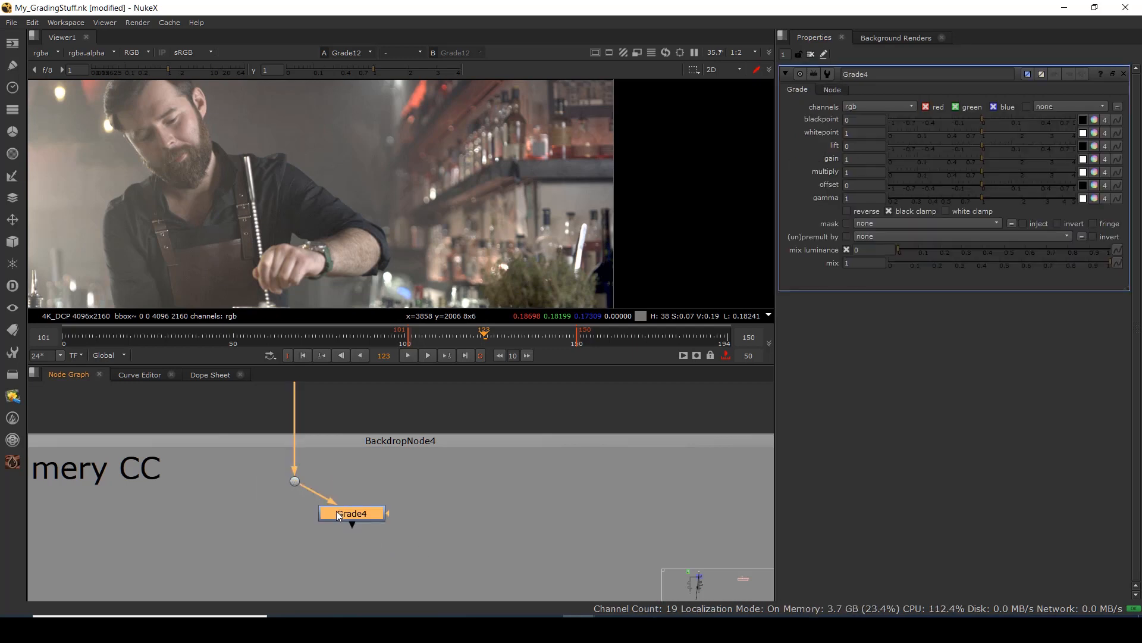
pyautogui.moveTo(336, 511); pyautogui.dragTo(302, 533)
pyautogui.press('1')
pyautogui.click(290, 534)
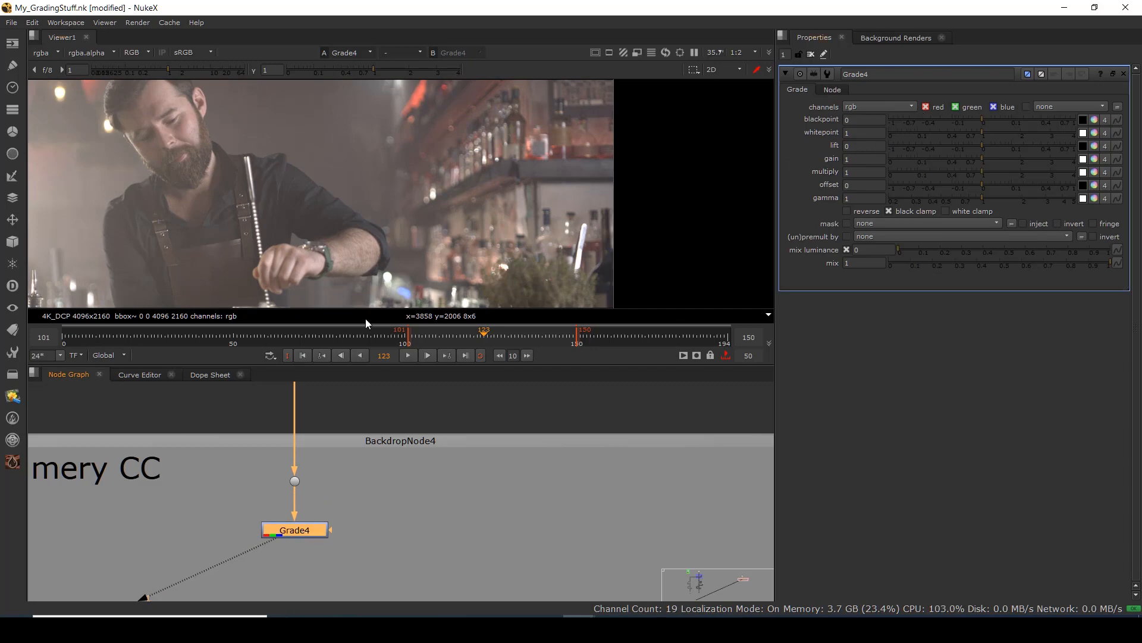
# Activate Grade4's blackpoint eyedropper, then disable Grade4 to see the ungraded image.
pyautogui.scroll(-2, 394, 241)
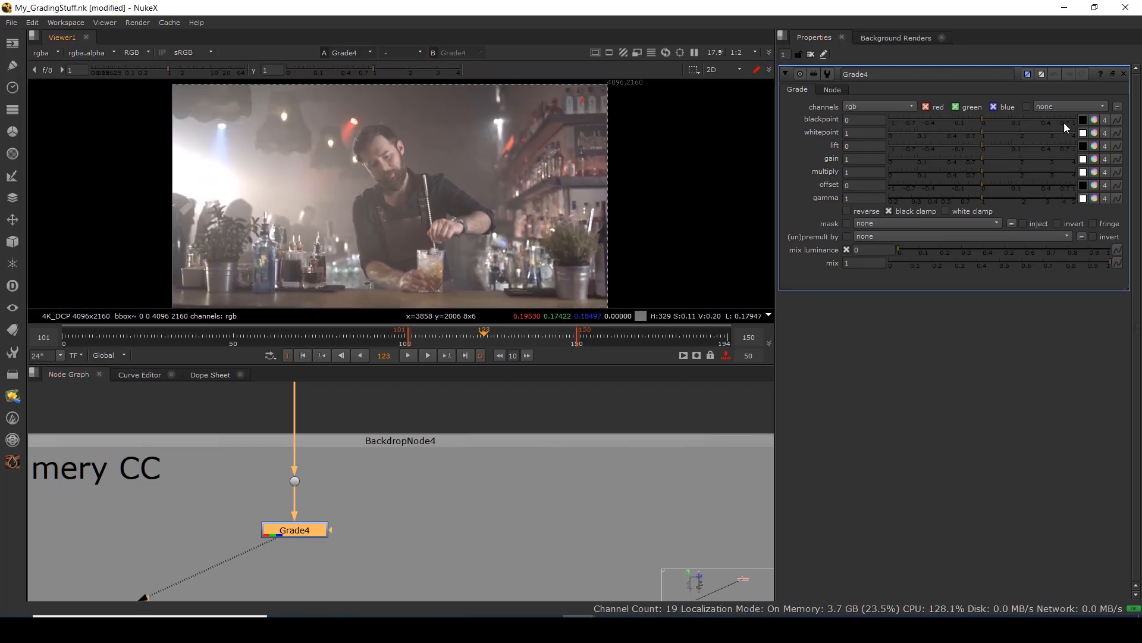
pyautogui.click(1083, 120)
pyautogui.moveTo(374, 525); pyautogui.dragTo(166, 584)
pyautogui.press('d')
pyautogui.scroll(6, 576, 148)
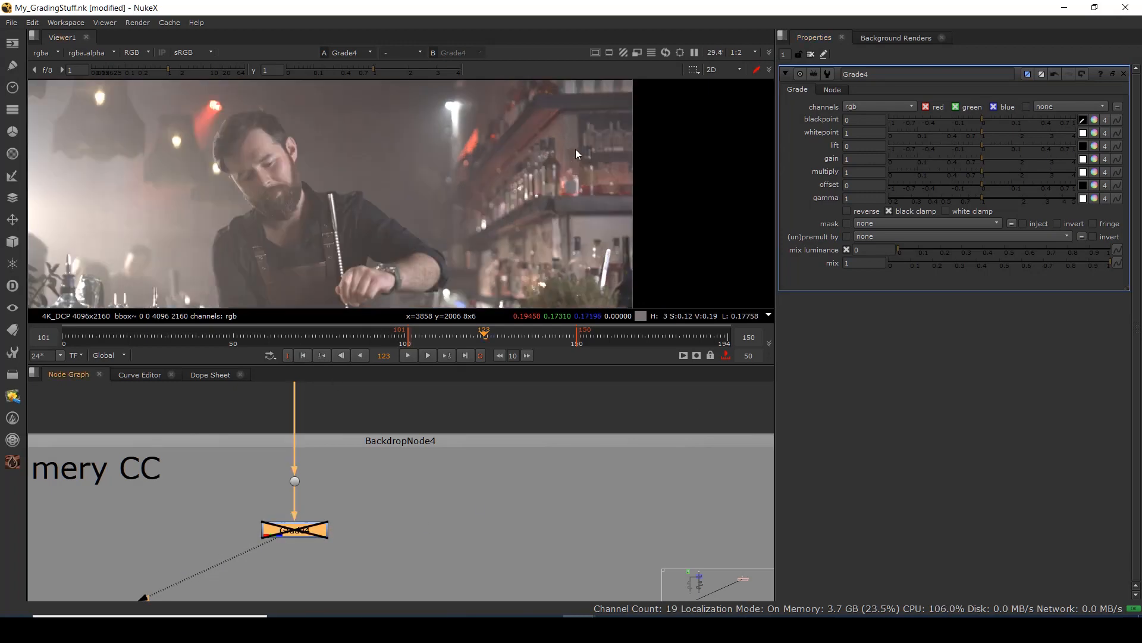
pyautogui.scroll(-5, 461, 163)
pyautogui.scroll(2, 391, 159)
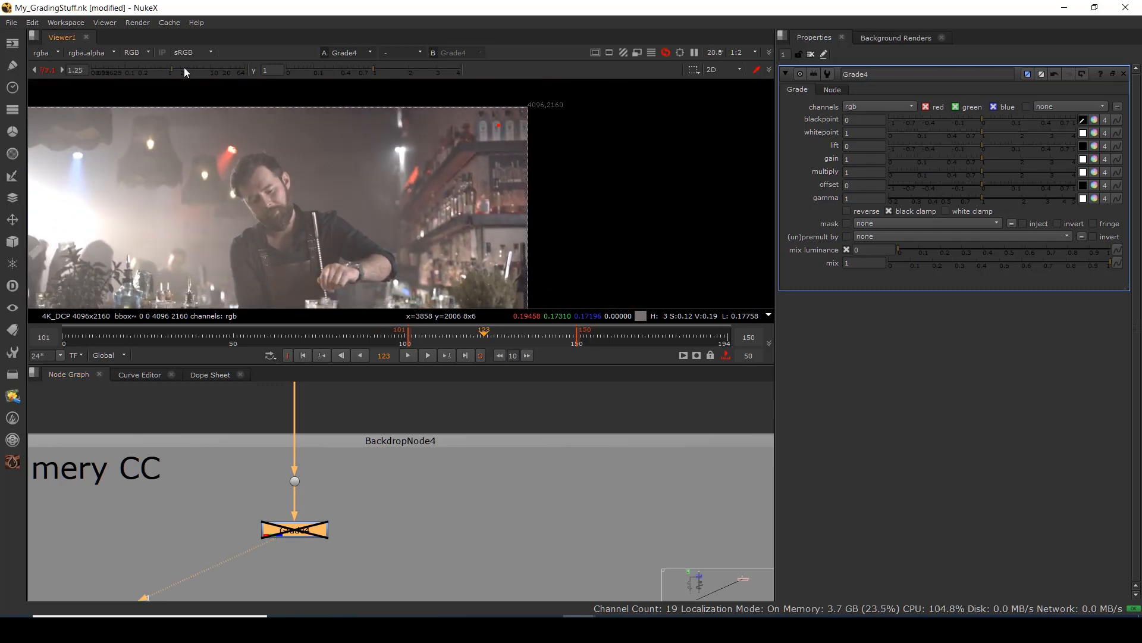
# Raise the viewer gain and pan around to find the darkest areas of the frame.
pyautogui.click(220, 70)
pyautogui.moveTo(220, 70); pyautogui.dragTo(218, 72)
pyautogui.scroll(9, 334, 249)
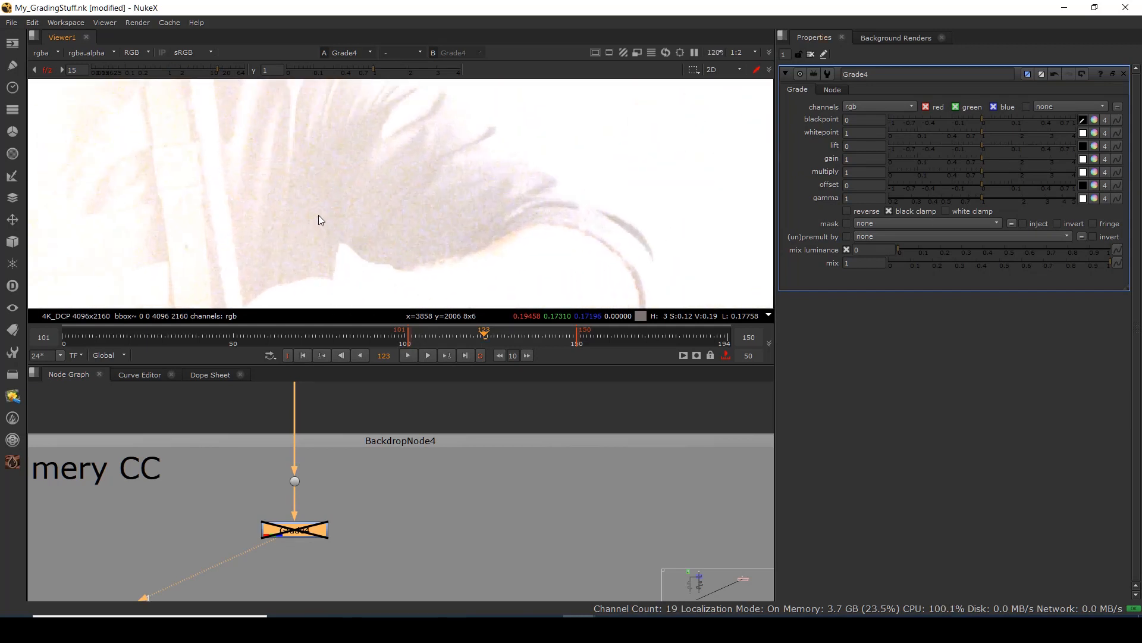
pyautogui.scroll(-6, 417, 192)
pyautogui.moveTo(661, 169); pyautogui.dragTo(346, 204)
pyautogui.scroll(9, 392, 191)
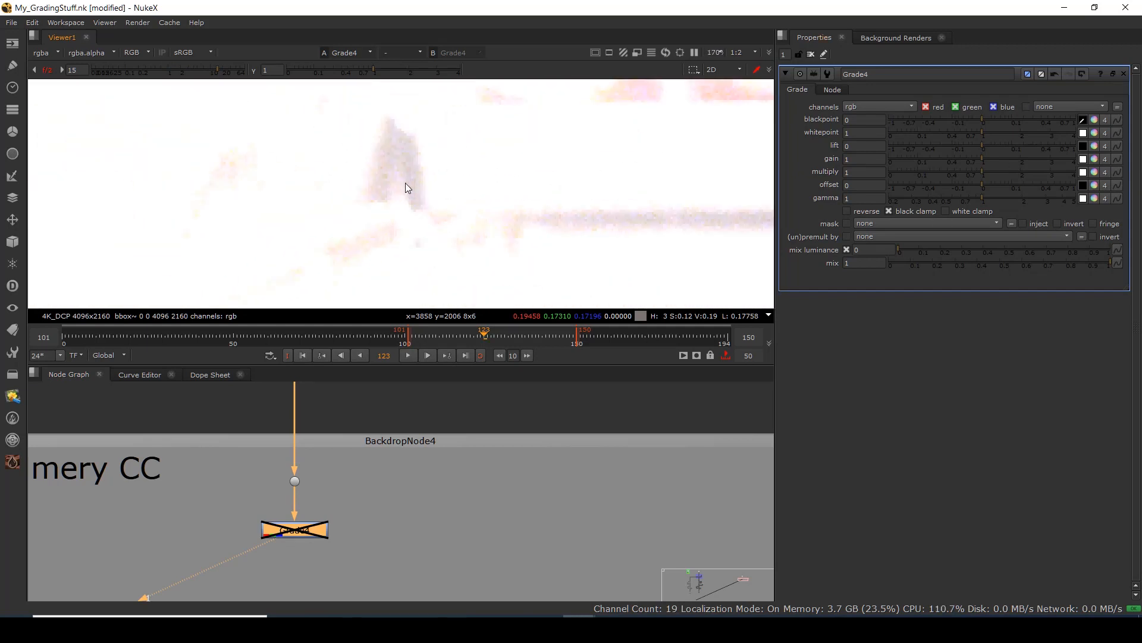
pyautogui.scroll(-10, 431, 191)
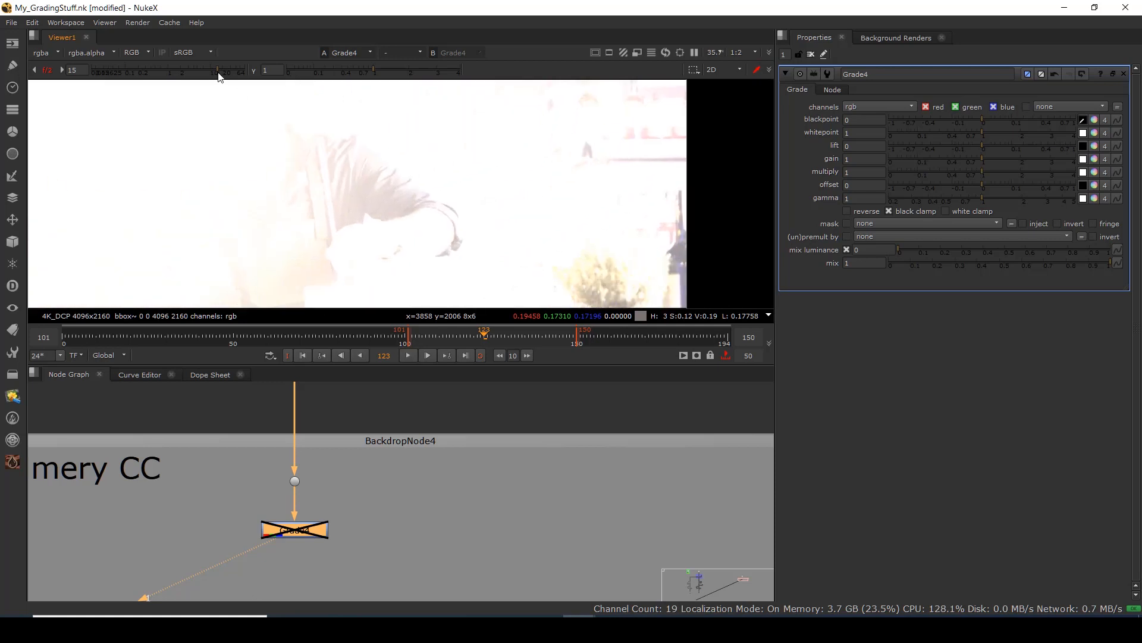
pyautogui.moveTo(219, 72); pyautogui.dragTo(222, 67)
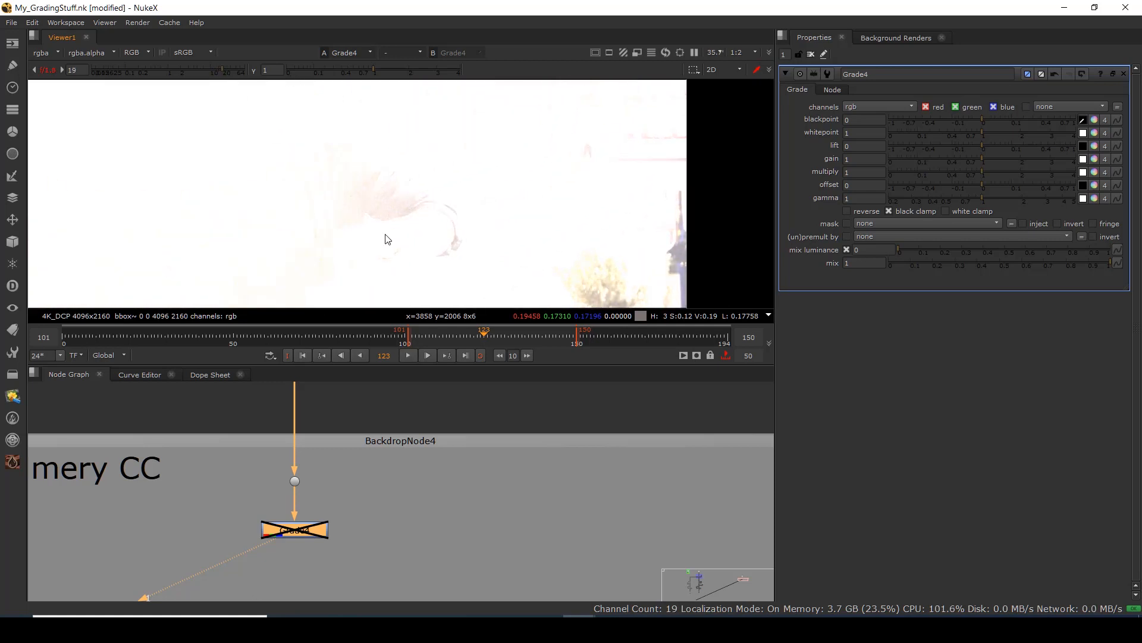
pyautogui.scroll(7, 374, 191)
pyautogui.scroll(4, 376, 192)
# Sample the darkest region as blackpoint (0.051993, 0.046561, 0.044072) and reset viewer gain.
pyautogui.keyDown('ctrl'); pyautogui.click(366, 171); pyautogui.keyUp('ctrl')
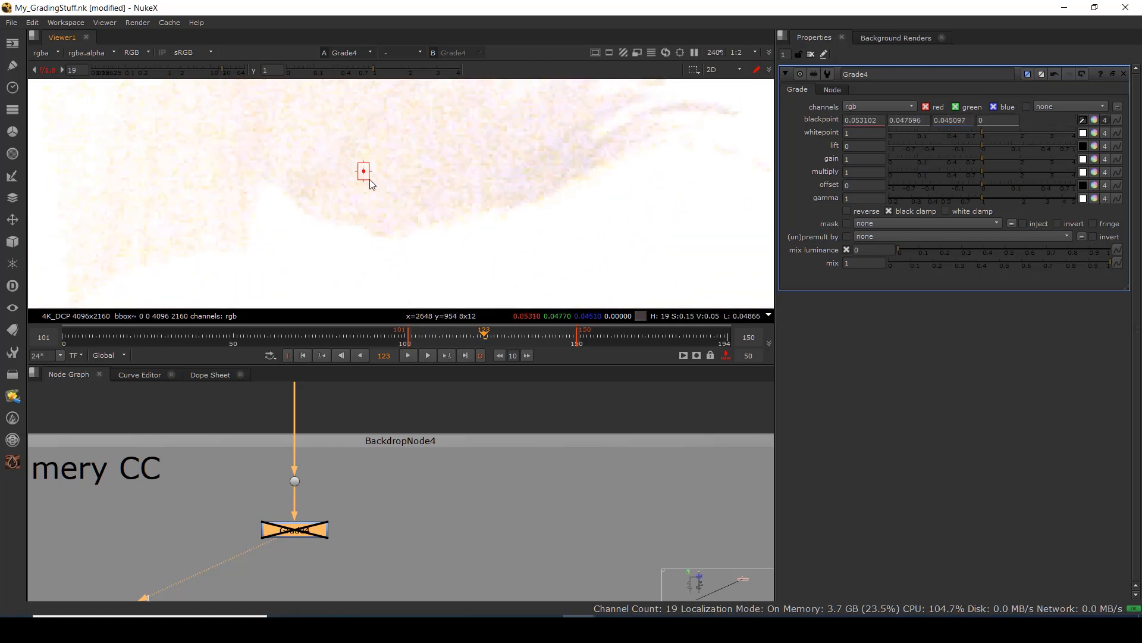
pyautogui.moveTo(374, 180); pyautogui.dragTo(406, 199)
pyautogui.scroll(-11, 416, 167)
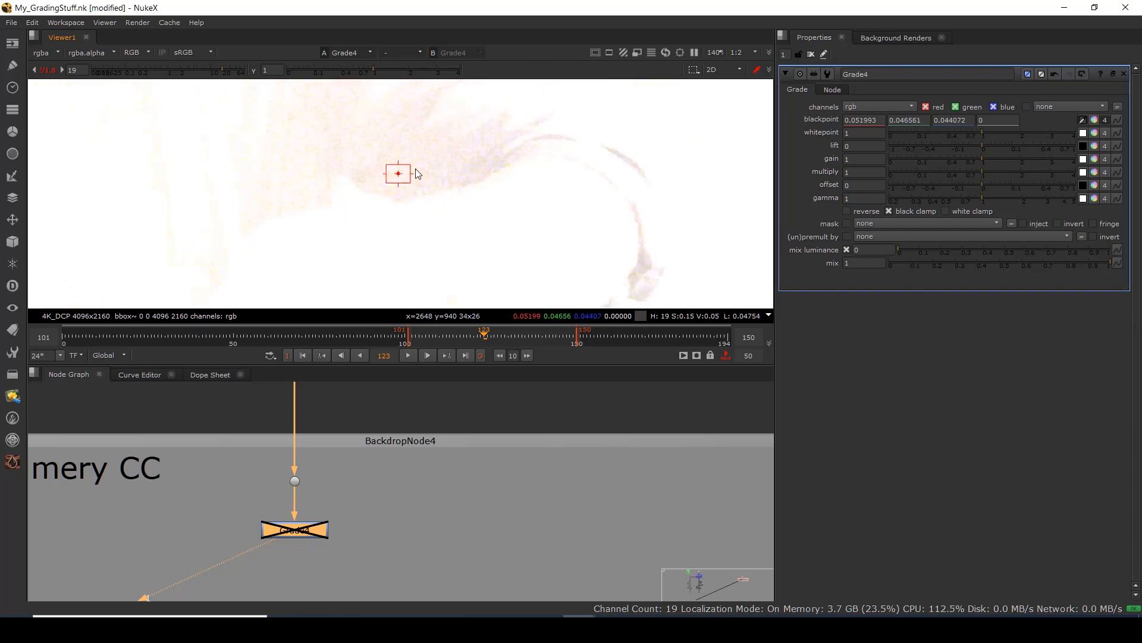
pyautogui.keyDown('ctrl'); pyautogui.click(221, 69); pyautogui.keyUp('ctrl')
pyautogui.moveTo(376, 487); pyautogui.dragTo(136, 585)
# Re-enable Grade4, fit the frame and inspect the graded image.
pyautogui.press('d')
pyautogui.press('f')
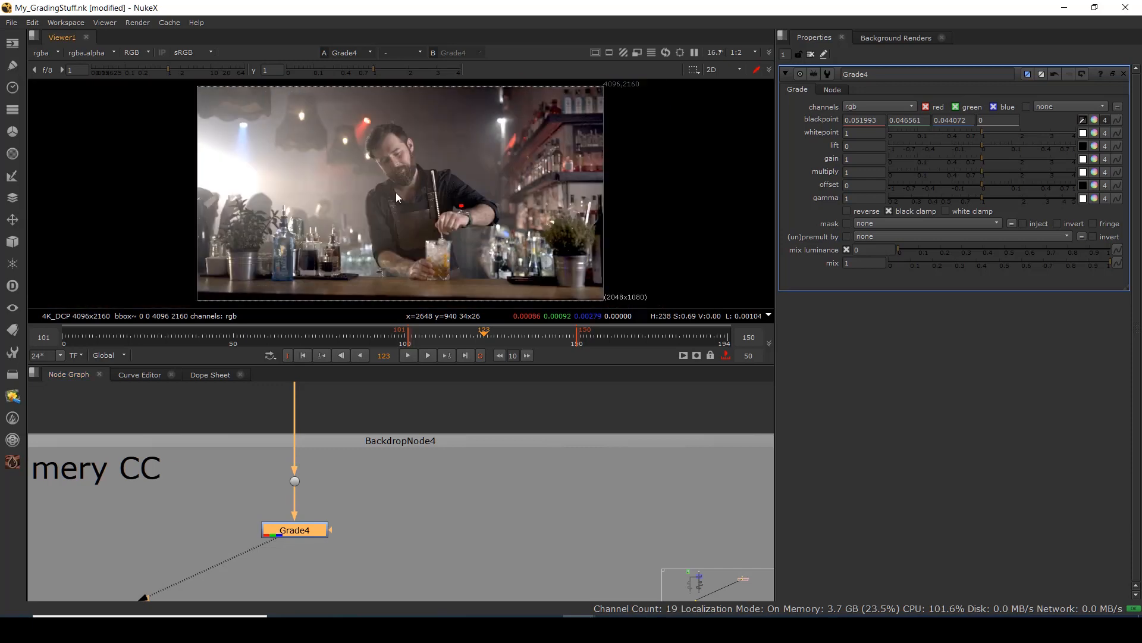
pyautogui.moveTo(323, 472); pyautogui.dragTo(250, 513)
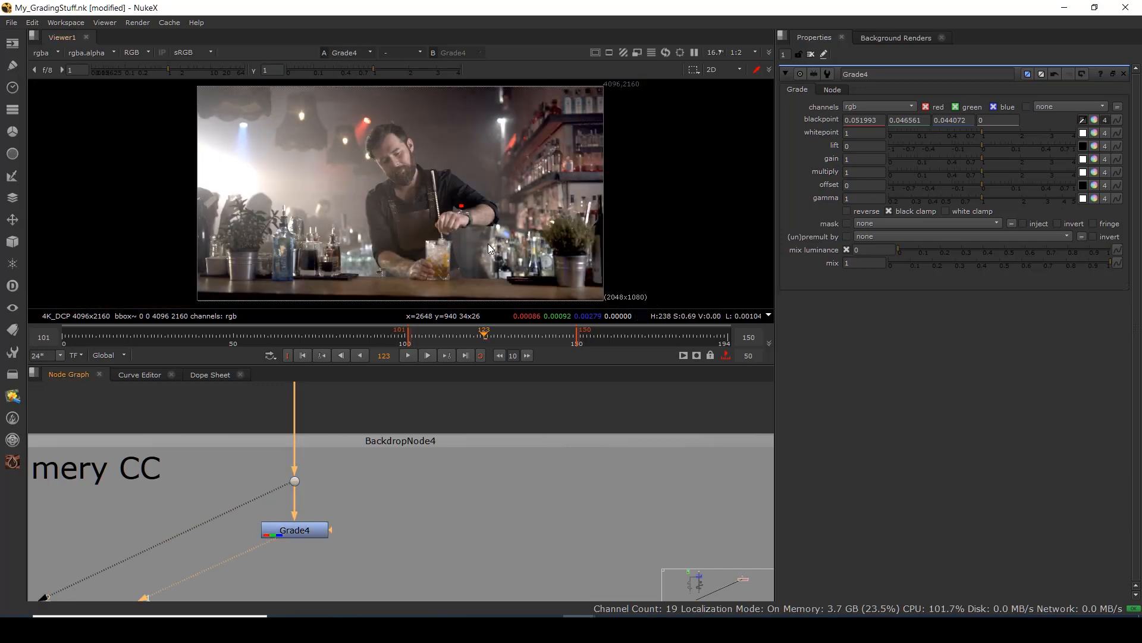
pyautogui.scroll(4, 565, 250)
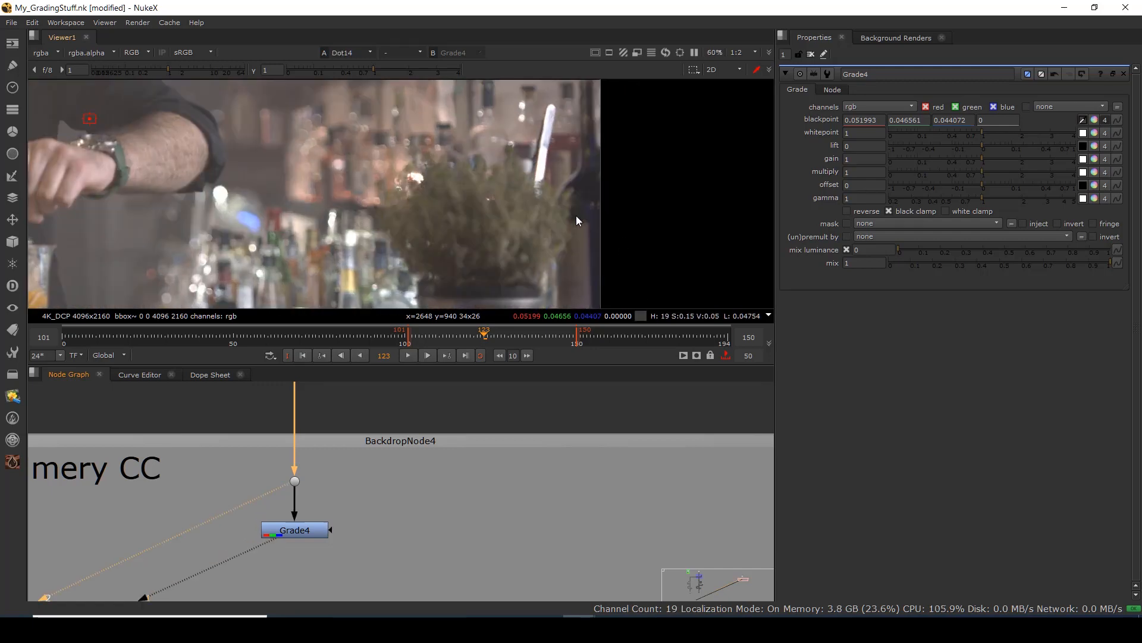
pyautogui.scroll(-5, 535, 226)
pyautogui.scroll(-5, 534, 205)
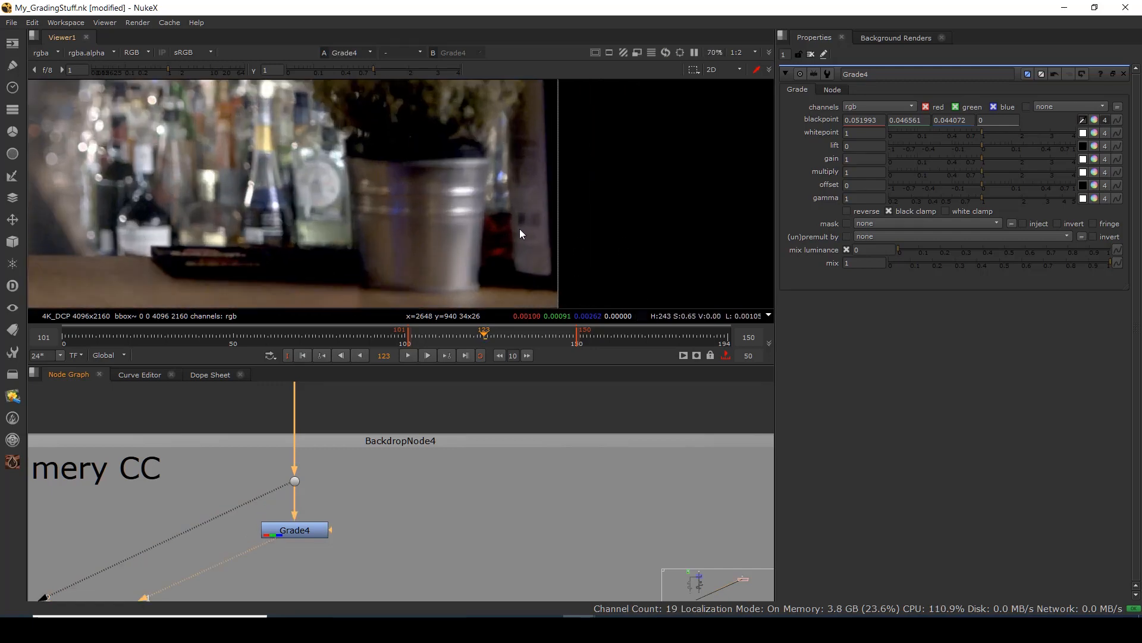
pyautogui.scroll(3, 395, 196)
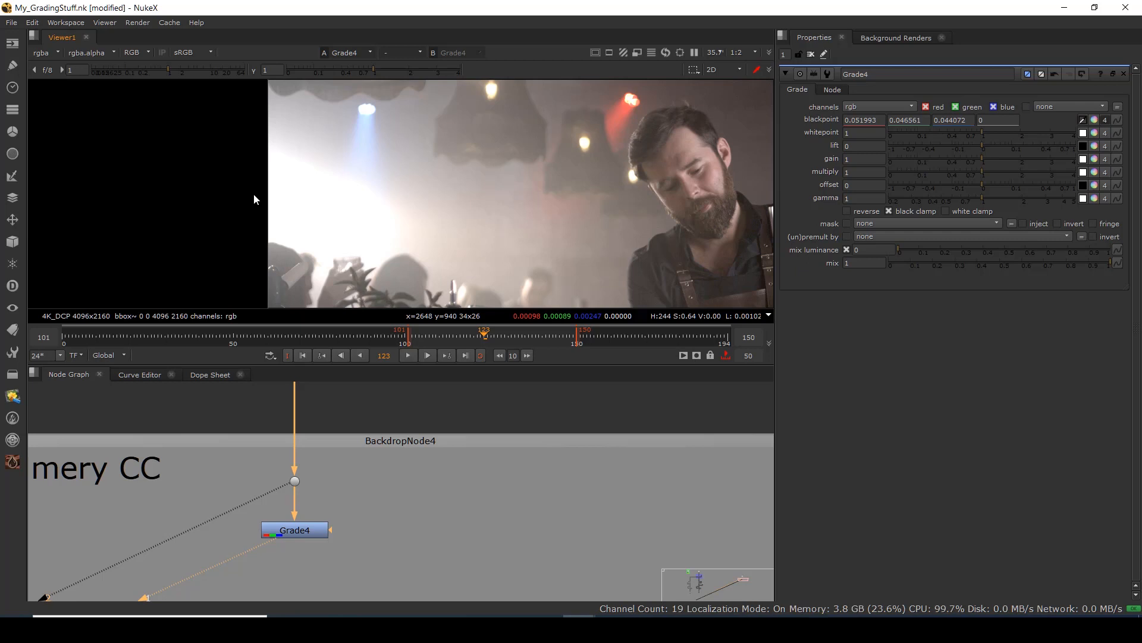
pyautogui.scroll(-2, 484, 161)
pyautogui.scroll(4, 473, 134)
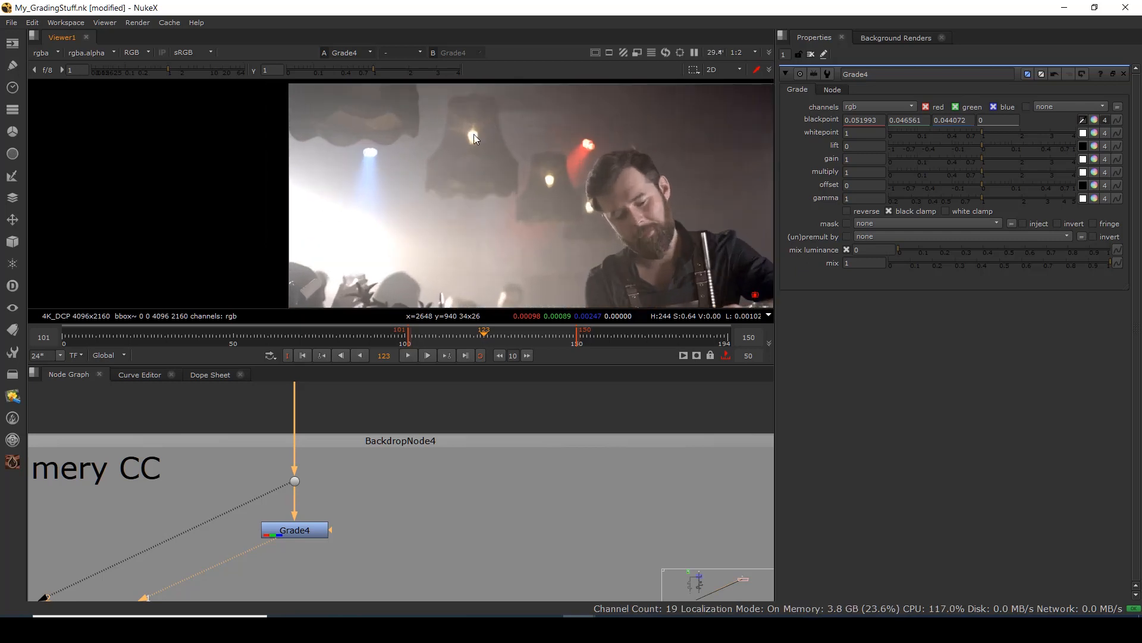
pyautogui.scroll(-5, 512, 179)
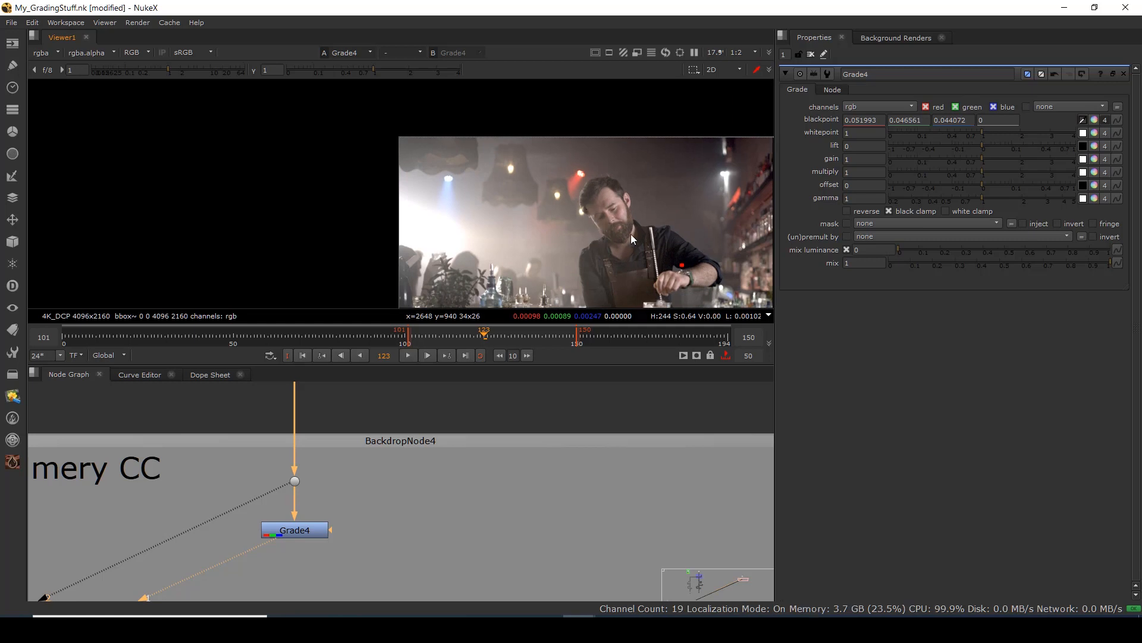
# Over the shelf bottles, darken viewer gain to f/64 (0.0156) and set viewer gamma to 1.02.
pyautogui.moveTo(636, 233); pyautogui.dragTo(189, 195)
pyautogui.scroll(6, 361, 156)
pyautogui.moveTo(342, 175); pyautogui.dragTo(390, 213)
pyautogui.scroll(-3, 395, 232)
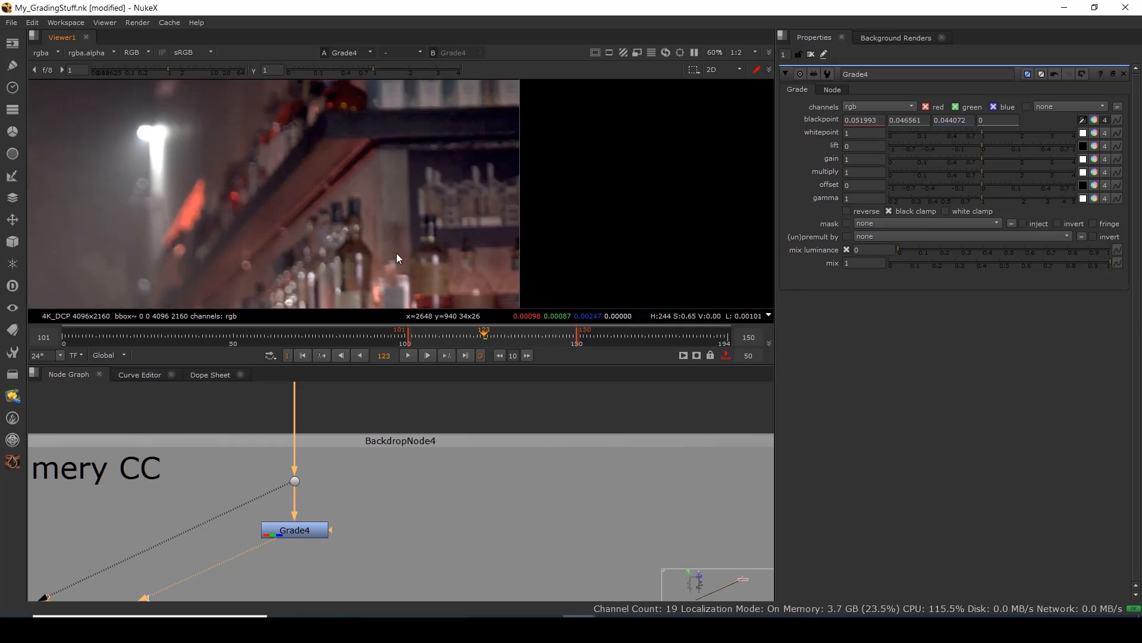
pyautogui.moveTo(169, 67); pyautogui.dragTo(96, 70)
pyautogui.scroll(-4, 322, 132)
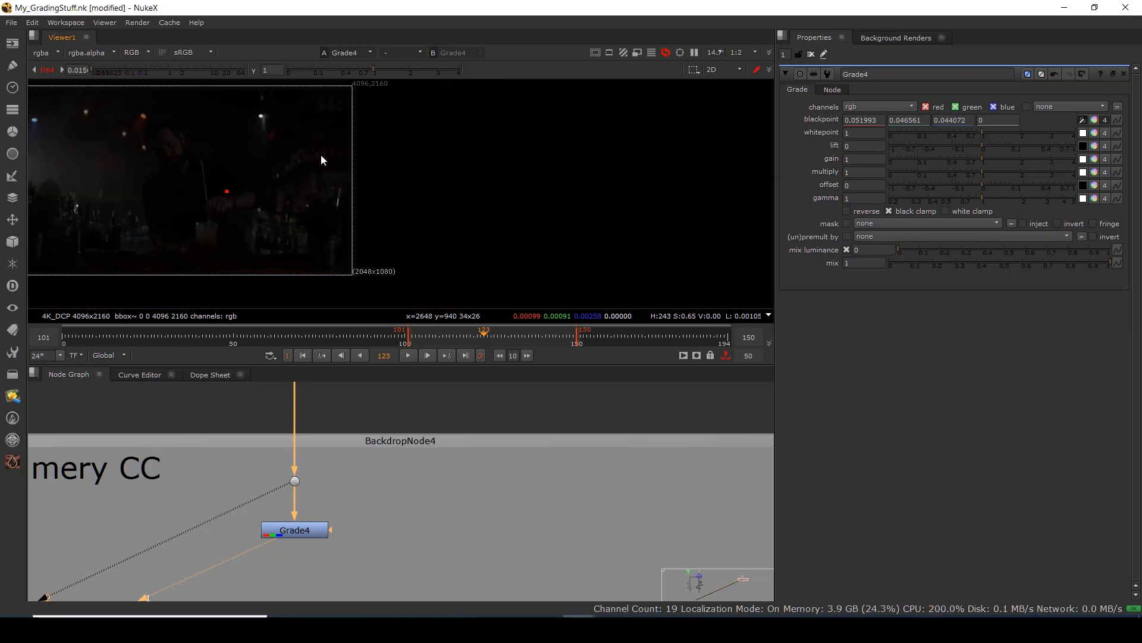
pyautogui.scroll(7, 334, 159)
pyautogui.moveTo(334, 159); pyautogui.dragTo(345, 193)
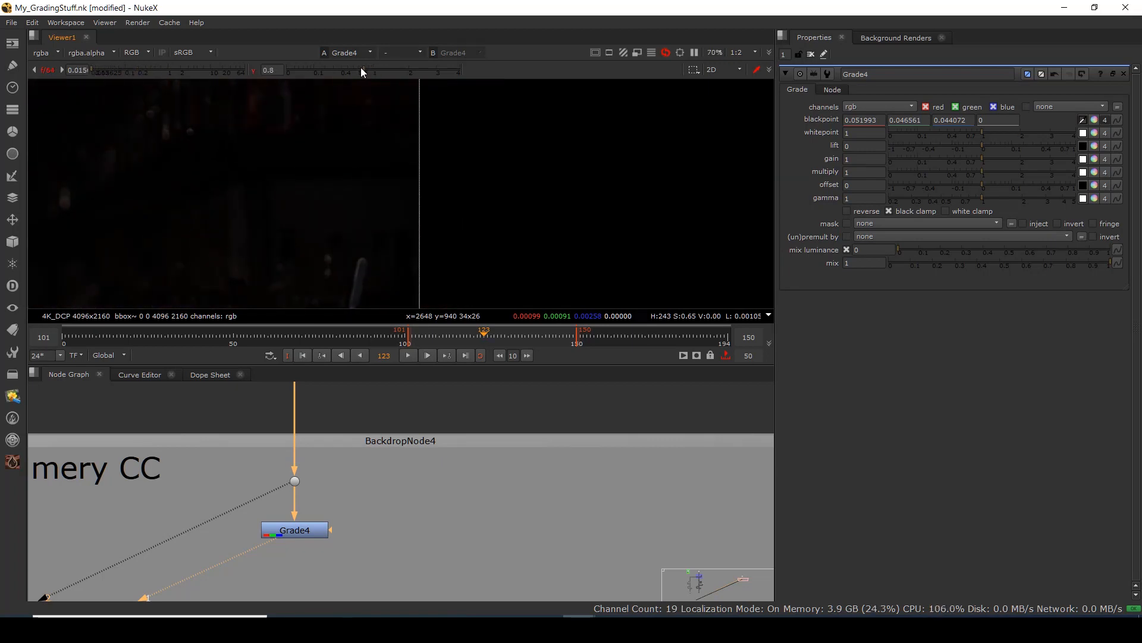
pyautogui.moveTo(356, 66); pyautogui.dragTo(373, 66)
pyautogui.scroll(-3, 373, 159)
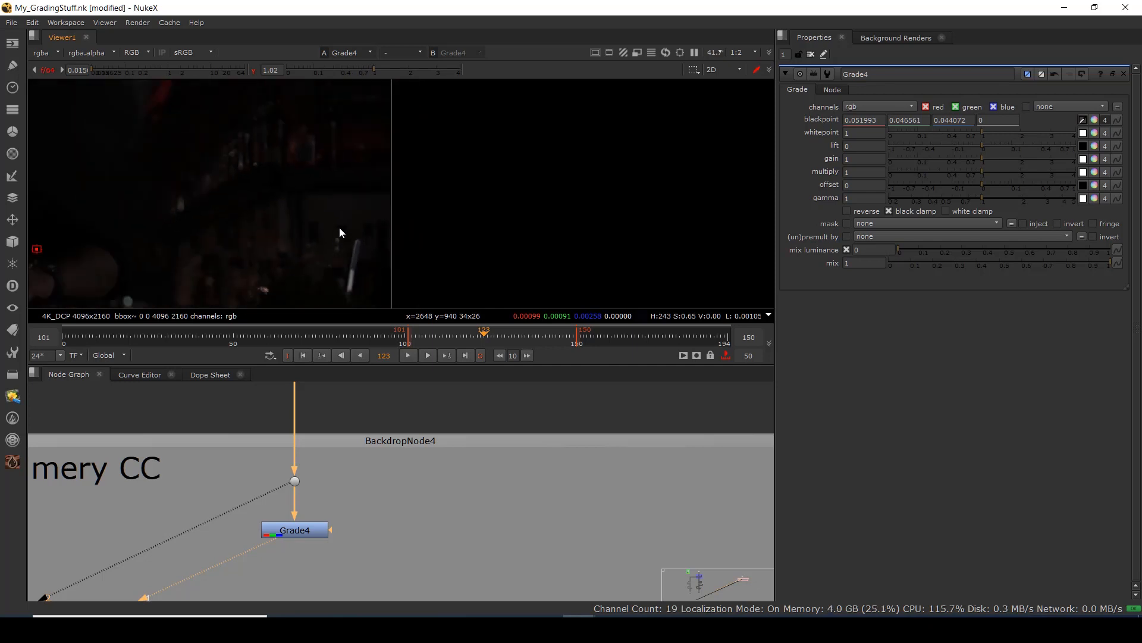
pyautogui.moveTo(339, 227); pyautogui.dragTo(401, 67)
pyautogui.moveTo(388, 198); pyautogui.dragTo(393, 262)
pyautogui.scroll(2, 353, 163)
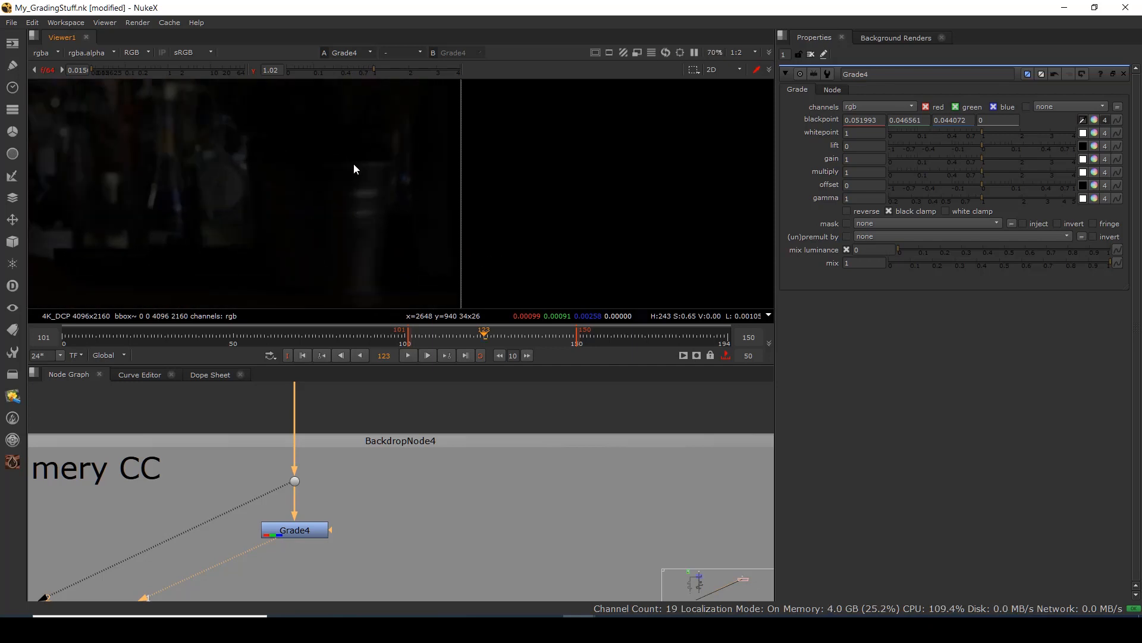
pyautogui.scroll(5, 368, 259)
pyautogui.scroll(1, 364, 200)
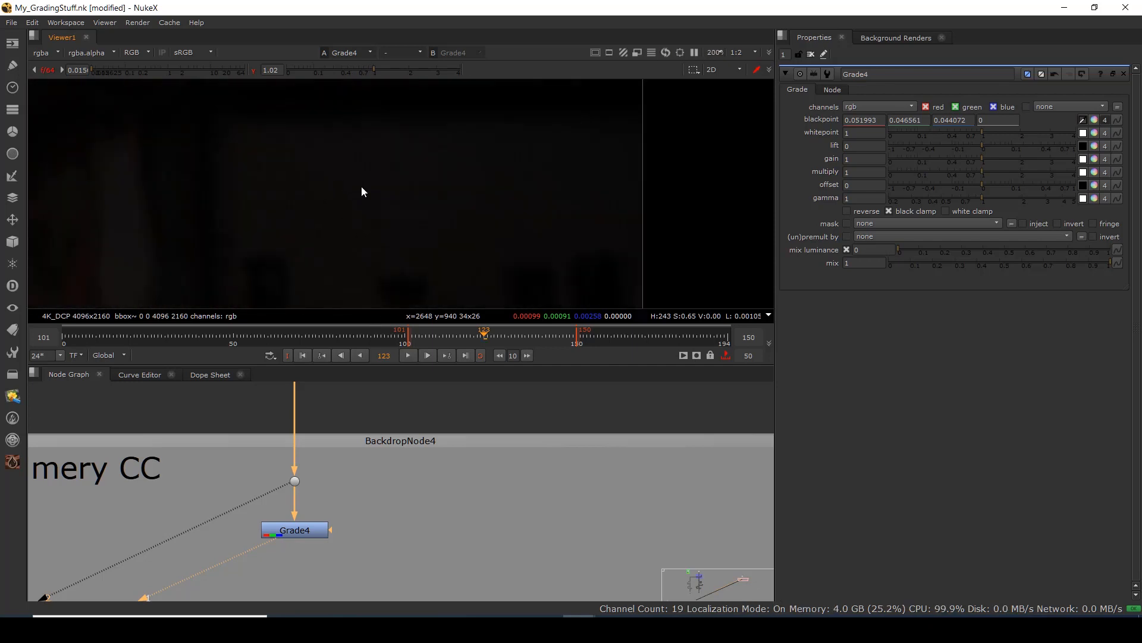
# Bypass Grade4 and sample the brightest area as whitepoint (0.290381, 0.248178, 0.234911).
pyautogui.click(1083, 132)
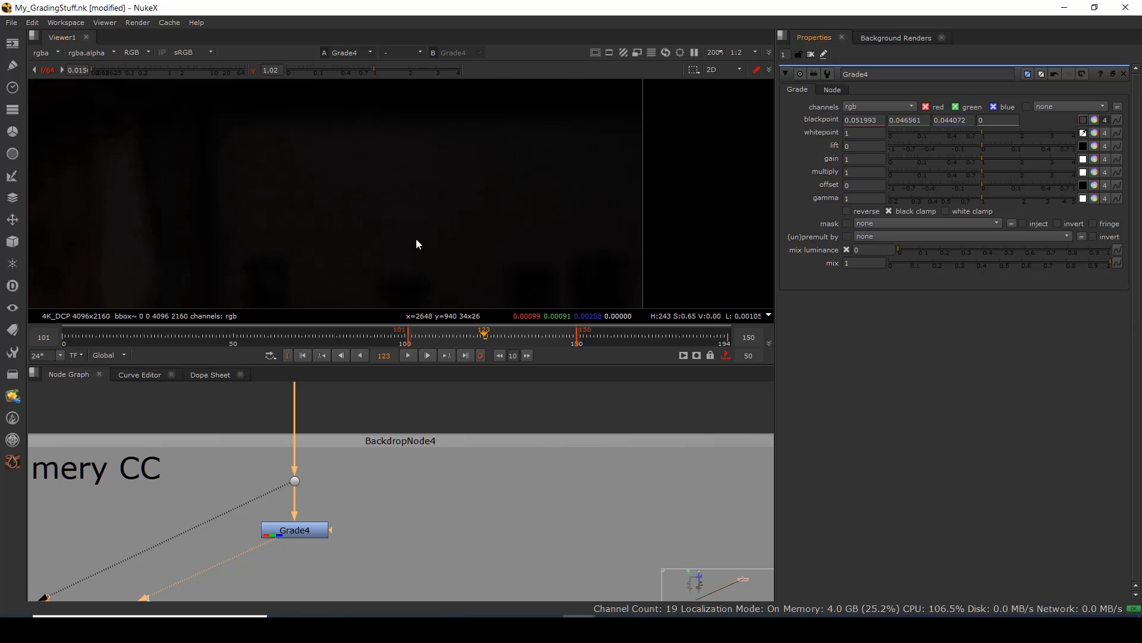
pyautogui.click(307, 533)
pyautogui.press('d')
pyautogui.hotkey('ctrl', 'p')
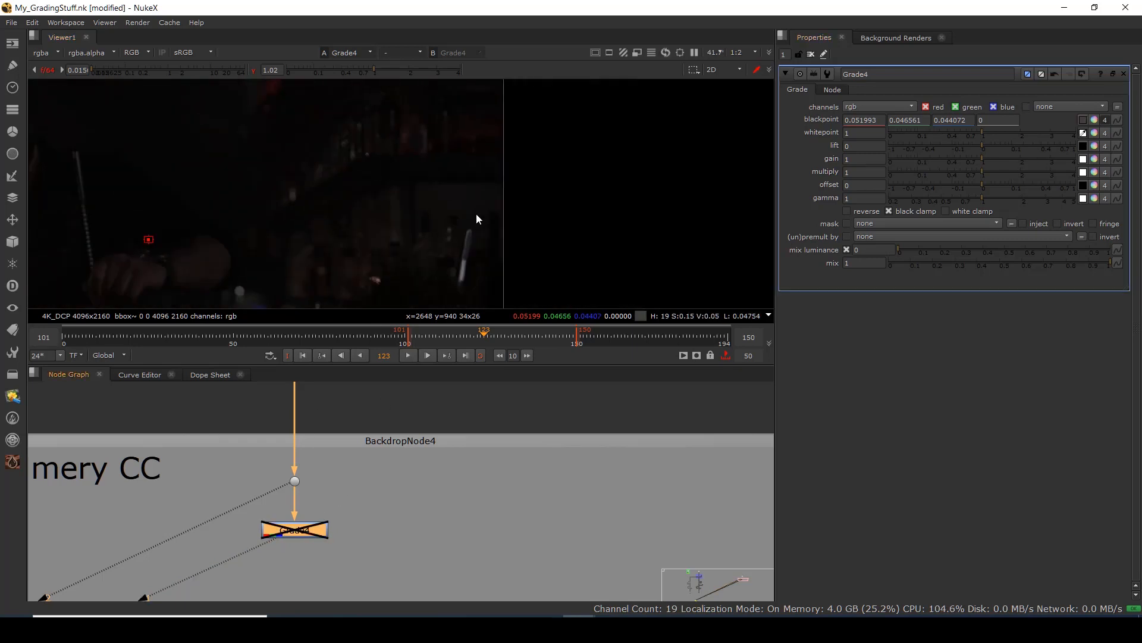
pyautogui.scroll(6, 405, 208)
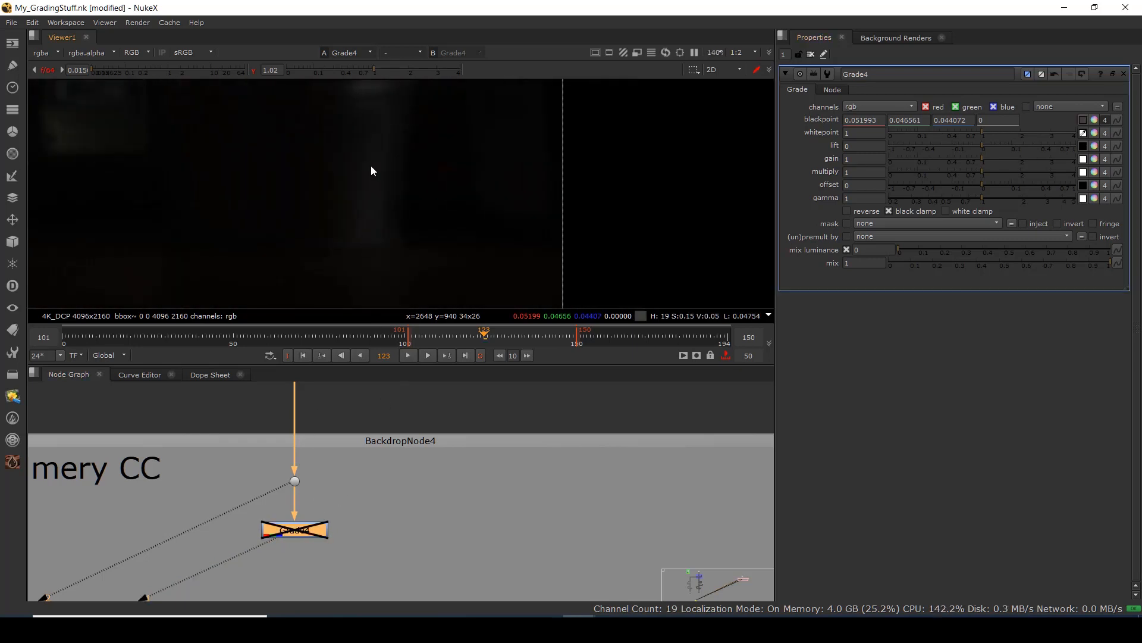
pyautogui.scroll(-7, 383, 208)
pyautogui.moveTo(384, 215); pyautogui.dragTo(461, 272)
pyautogui.scroll(5, 423, 216)
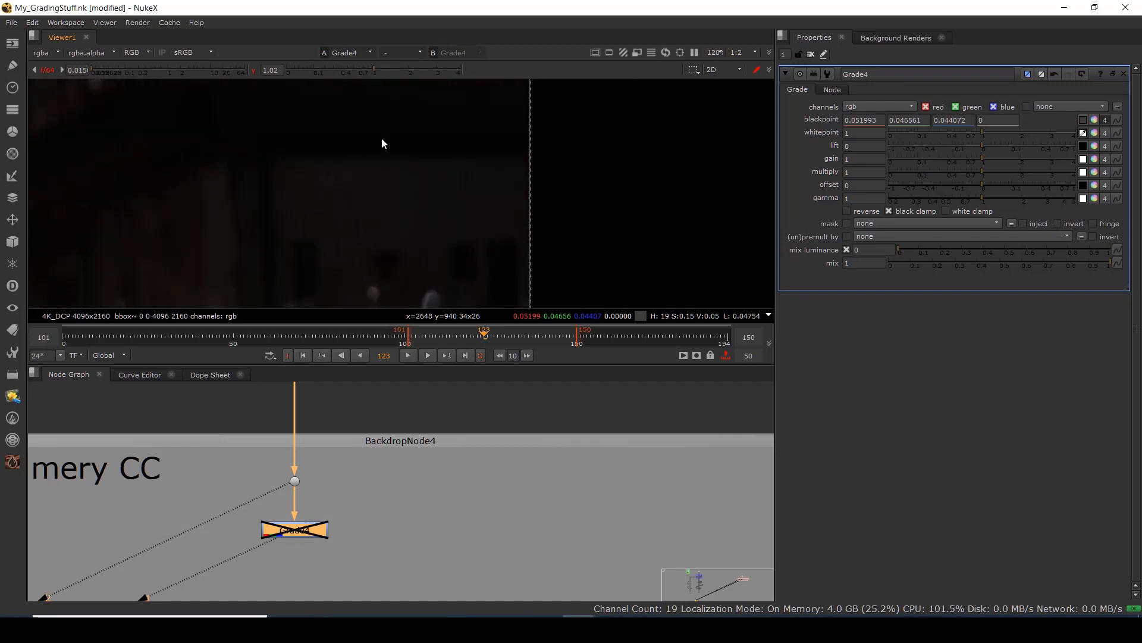
pyautogui.scroll(4, 337, 154)
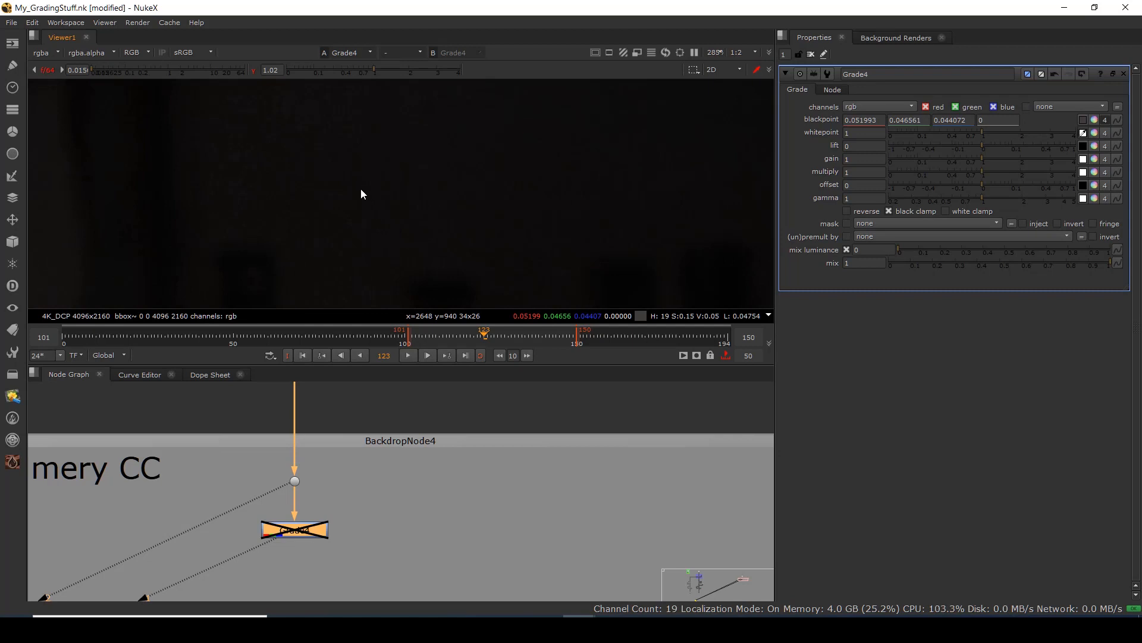
pyautogui.moveTo(361, 190); pyautogui.dragTo(419, 222)
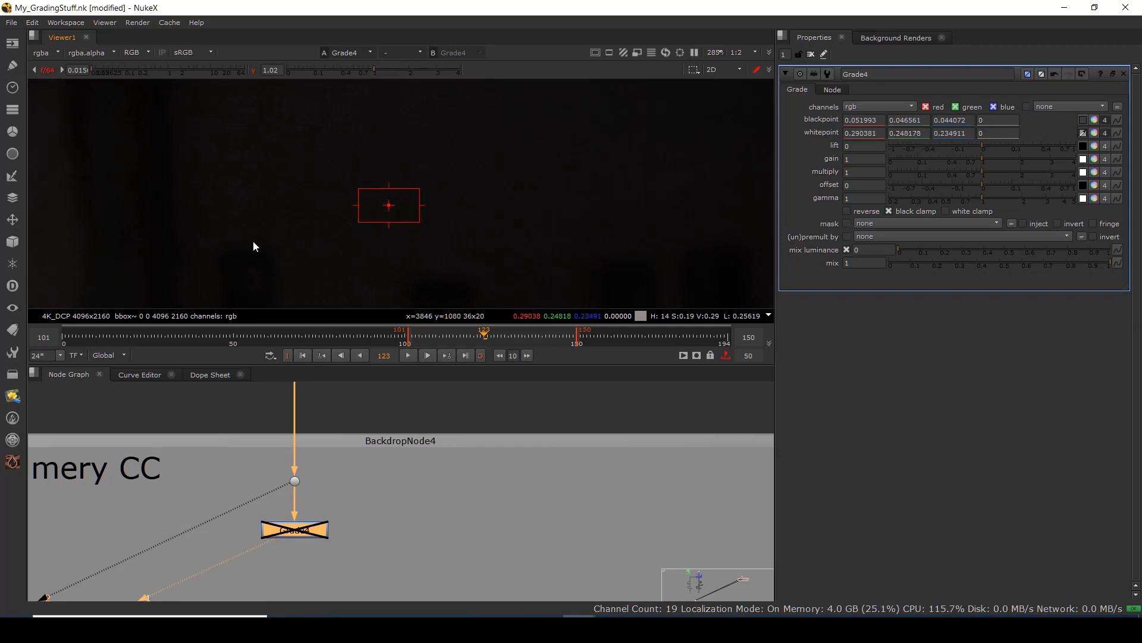
# Reset viewer gain and gamma, re-enable Grade4, fit the frame and test lowering multiply.
pyautogui.keyDown('ctrl'); pyautogui.click(199, 72); pyautogui.keyUp('ctrl')
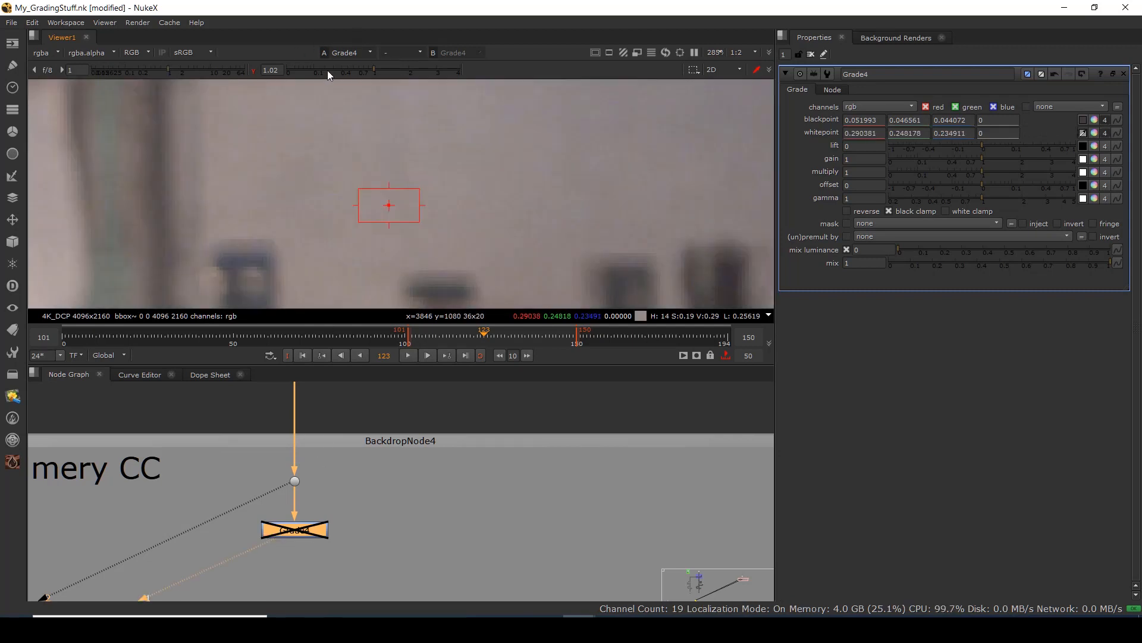
pyautogui.keyDown('ctrl'); pyautogui.click(327, 71); pyautogui.keyUp('ctrl')
pyautogui.click(303, 525)
pyautogui.press('d')
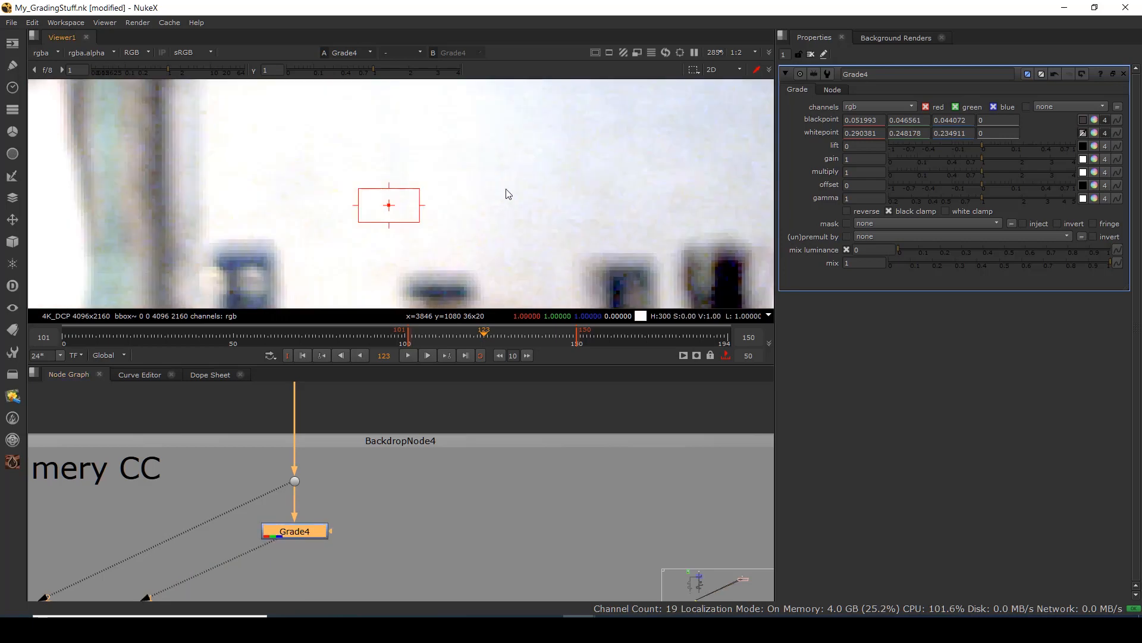
pyautogui.press('f')
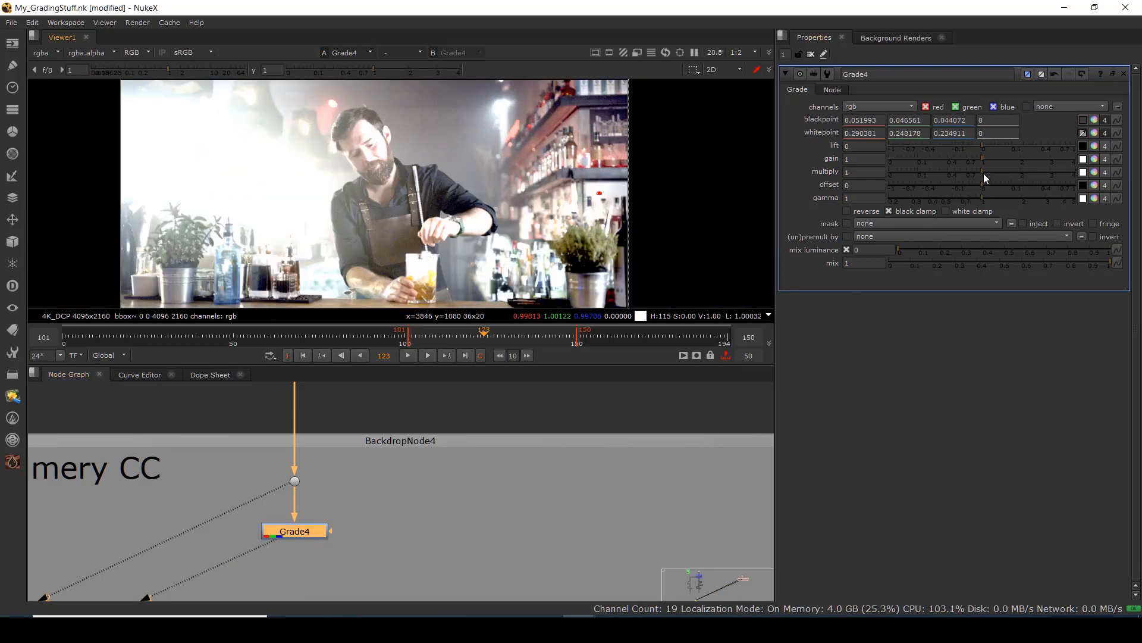
pyautogui.moveTo(984, 173); pyautogui.dragTo(927, 180)
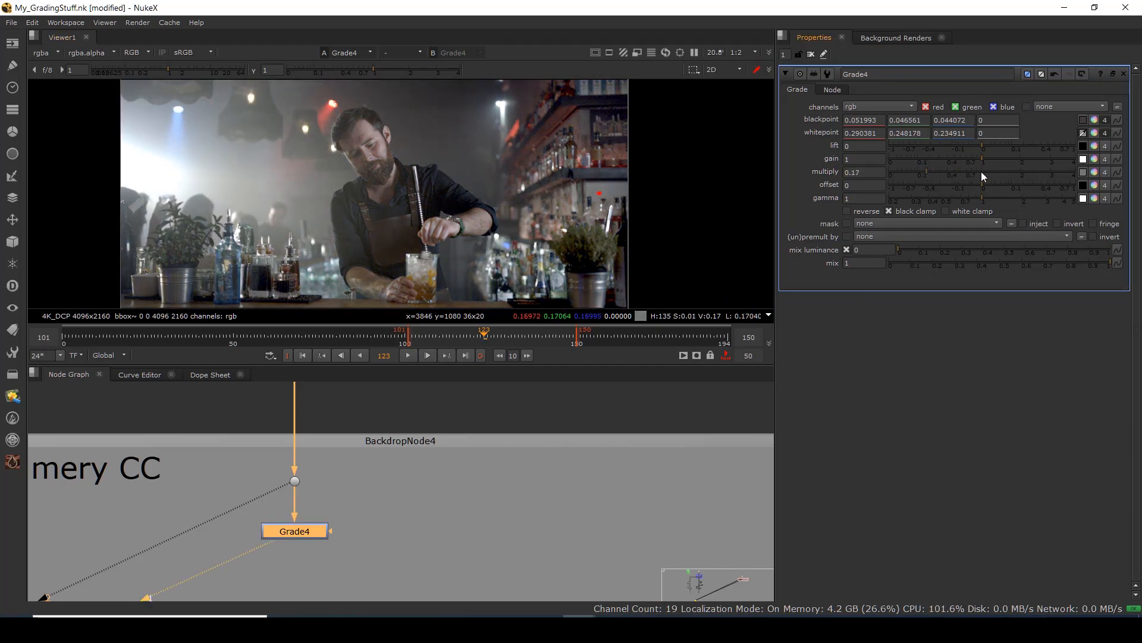
# Reset multiply to 1, bypass Grade4 and zoom in on the counter's glass and plant.
pyautogui.click(980, 173)
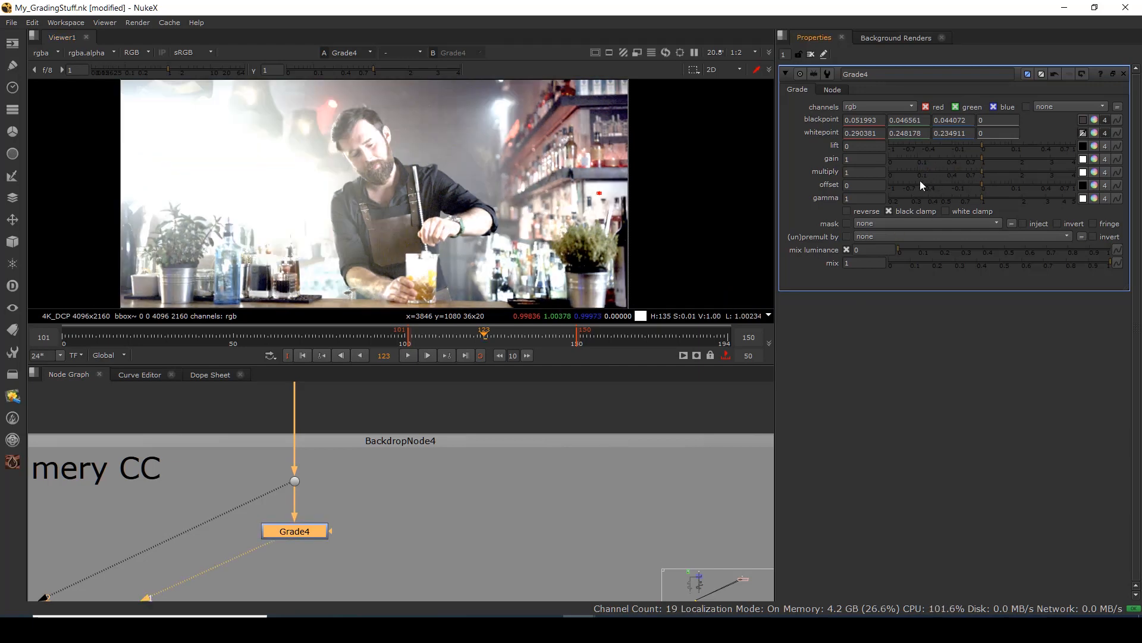
pyautogui.click(305, 534)
pyautogui.press('d')
pyautogui.scroll(4, 573, 197)
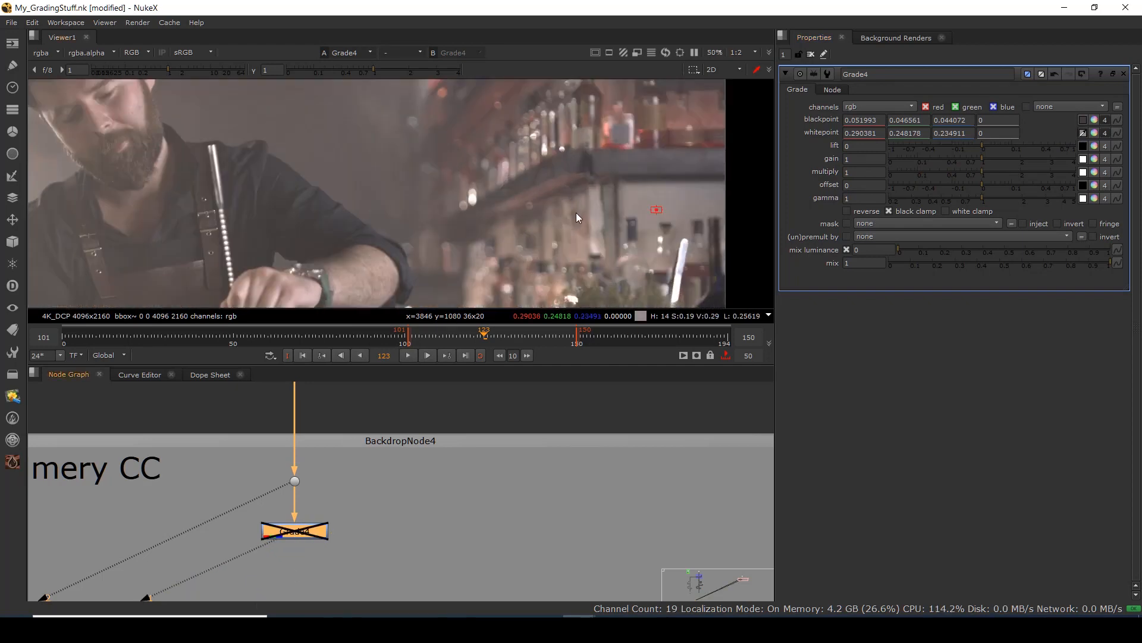
pyautogui.scroll(-4, 452, 164)
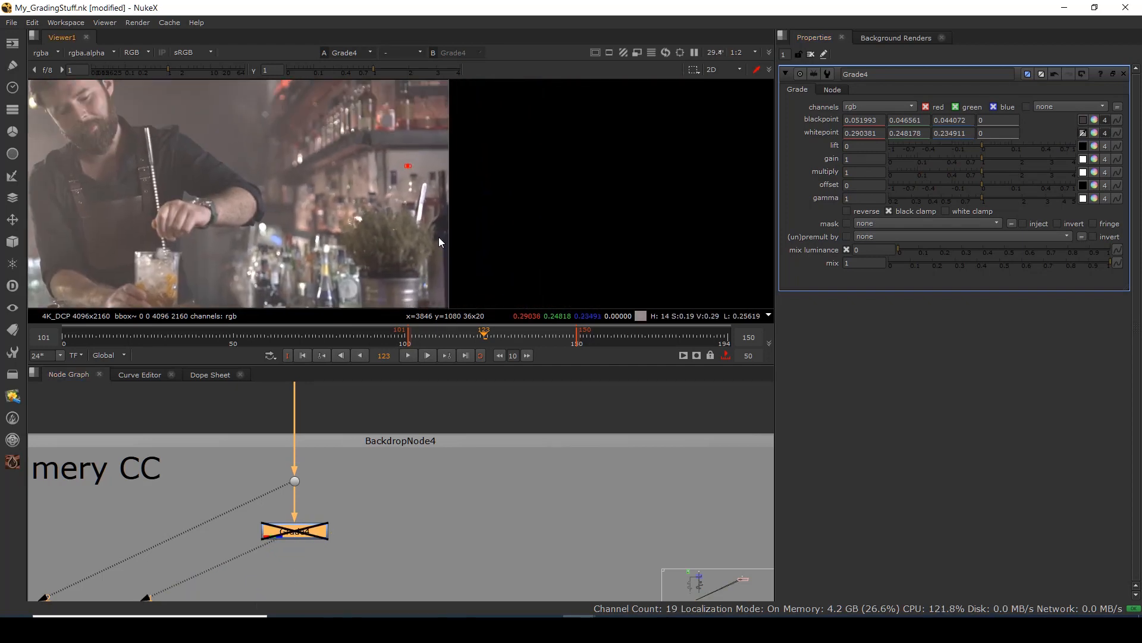
pyautogui.moveTo(417, 206); pyautogui.dragTo(397, 118)
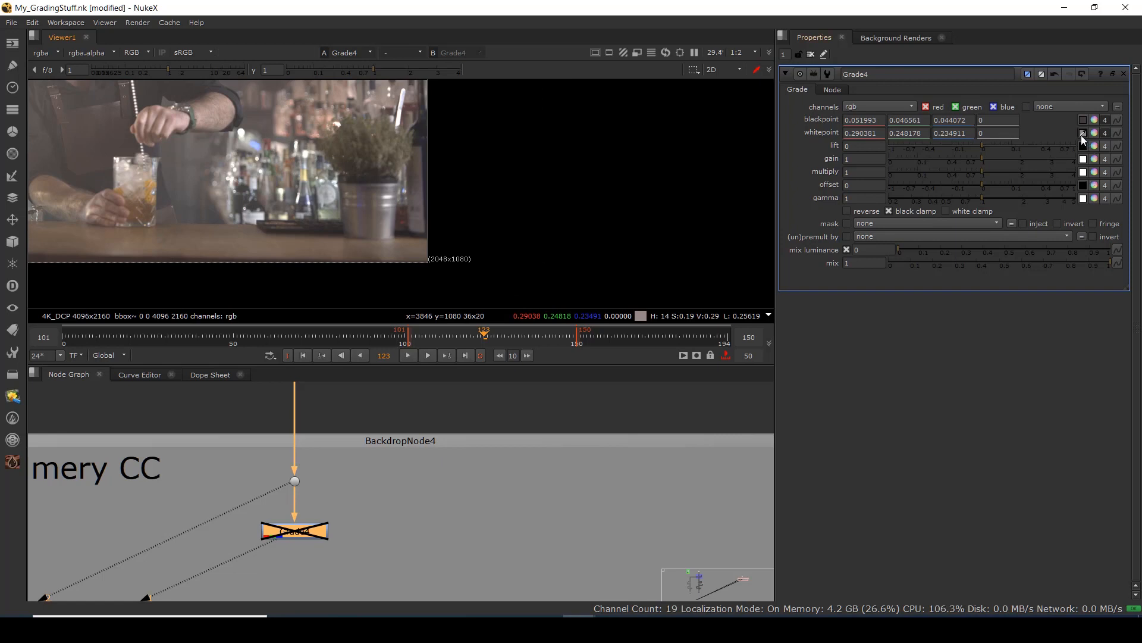
pyautogui.scroll(6, 402, 173)
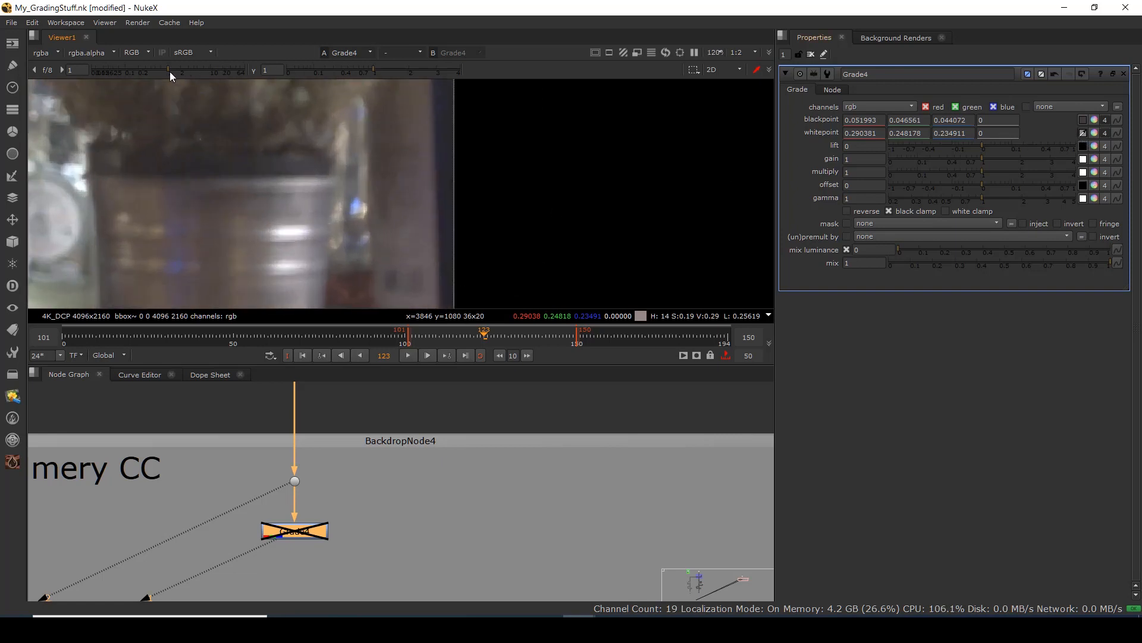
# Resample the whitepoint from a bright highlight (0.731887, 0.737452, 0.781081), re-enable Grade4, reset viewer gain.
pyautogui.moveTo(169, 71); pyautogui.dragTo(114, 70)
pyautogui.keyDown('ctrl'); pyautogui.click(351, 163); pyautogui.keyUp('ctrl')
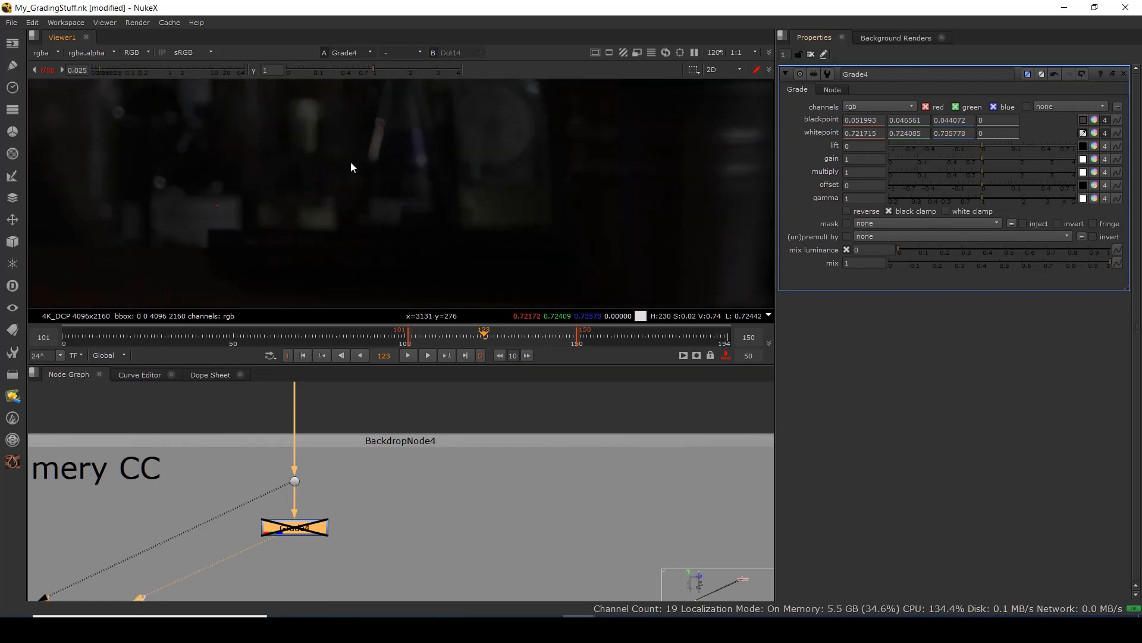
pyautogui.scroll(4, 447, 216)
pyautogui.keyDown('ctrl'); pyautogui.click(472, 129); pyautogui.keyUp('ctrl')
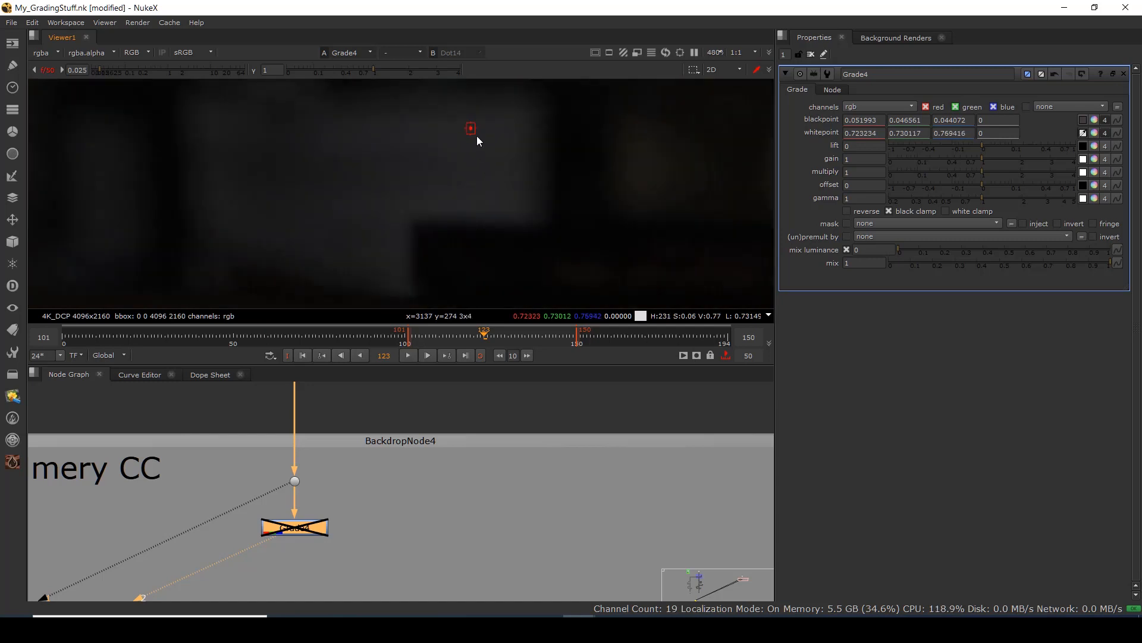
pyautogui.scroll(-5, 517, 162)
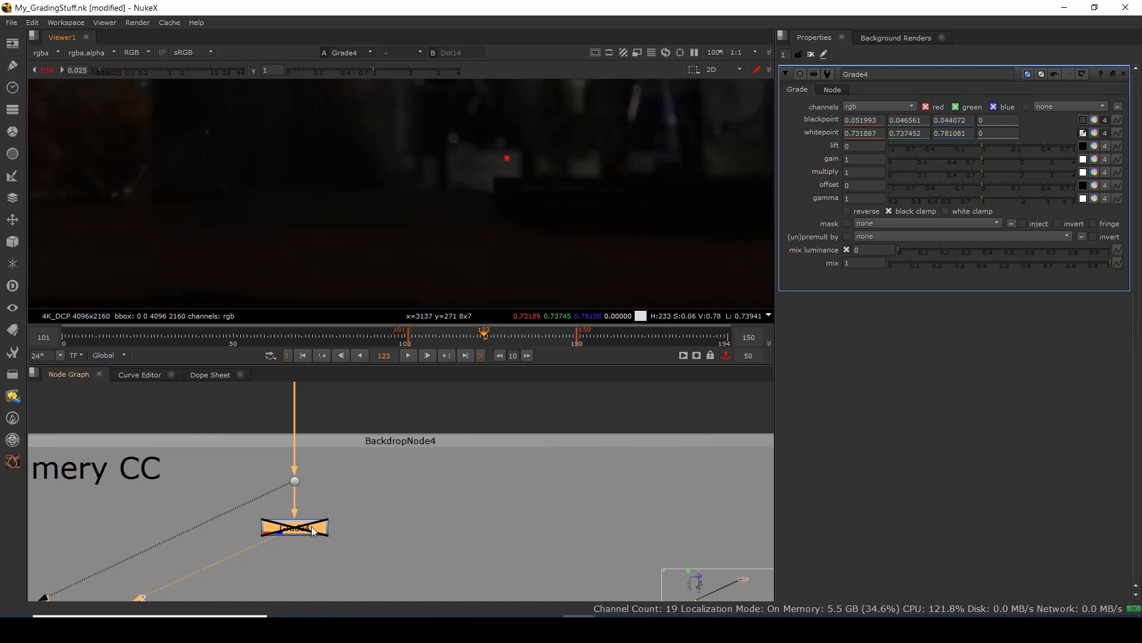
pyautogui.press('d')
pyautogui.click(162, 70)
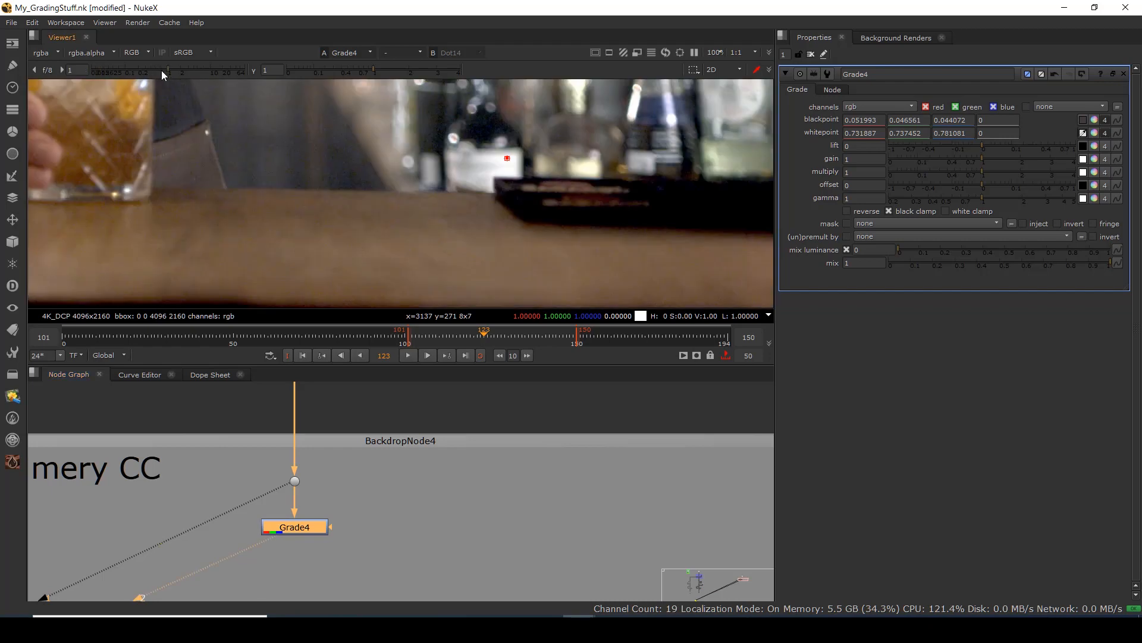
pyautogui.scroll(-5, 391, 219)
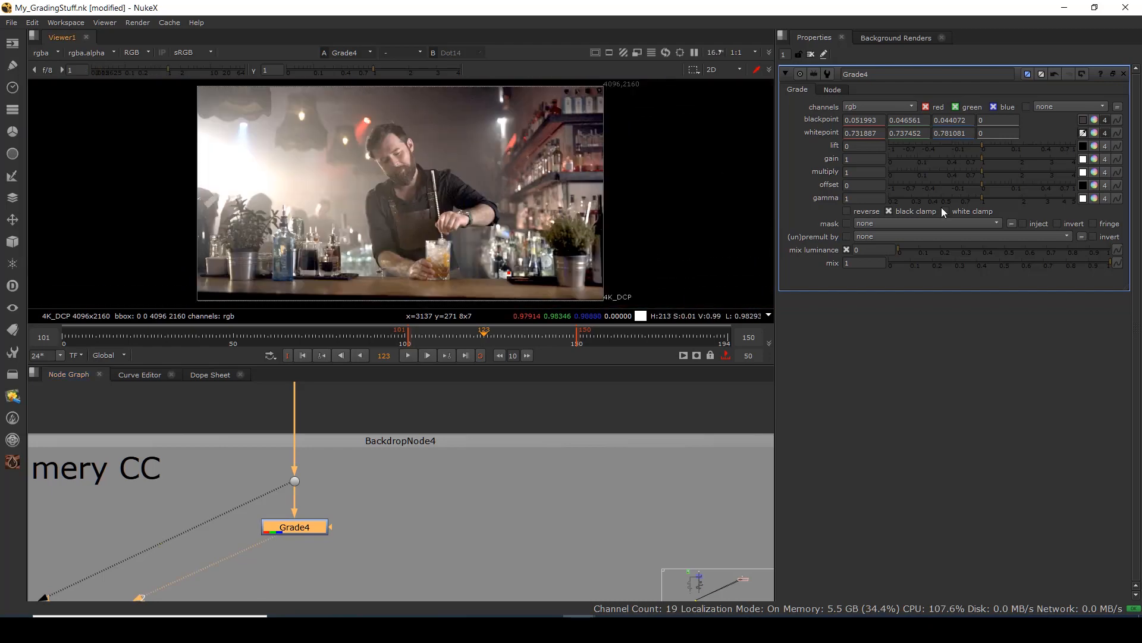
# Flip the viewer between the ungraded Dot14 image and the Grade4 result.
pyautogui.click(323, 466)
pyautogui.press('1')
pyautogui.click(310, 525)
pyautogui.press('2')
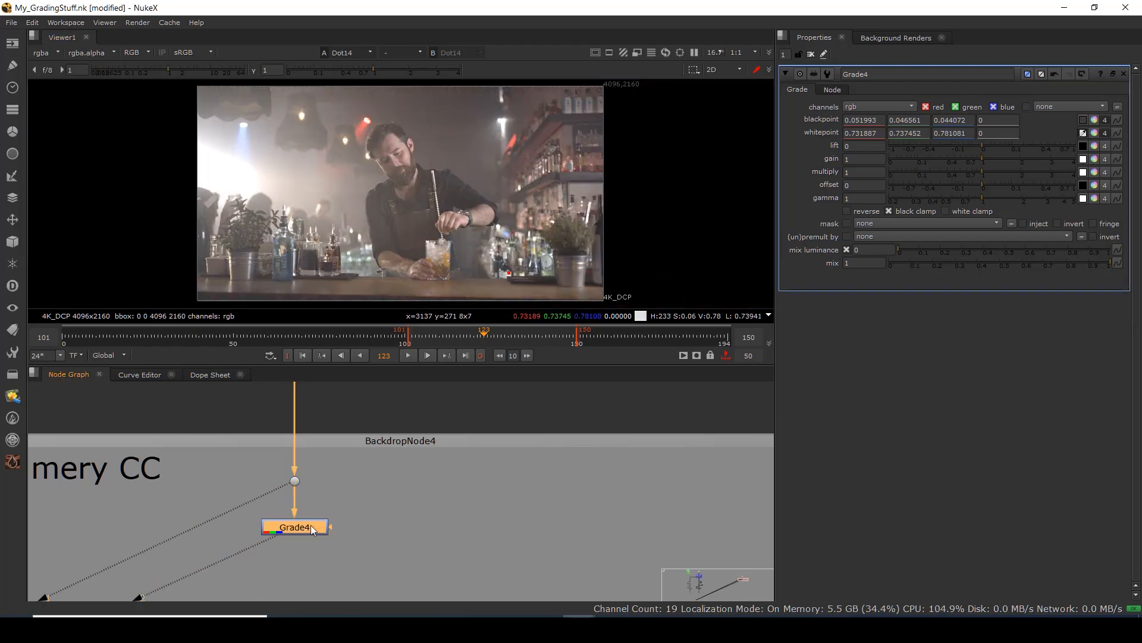
pyautogui.press('1')
pyautogui.press('2')
pyautogui.press('1')
pyautogui.press('2')
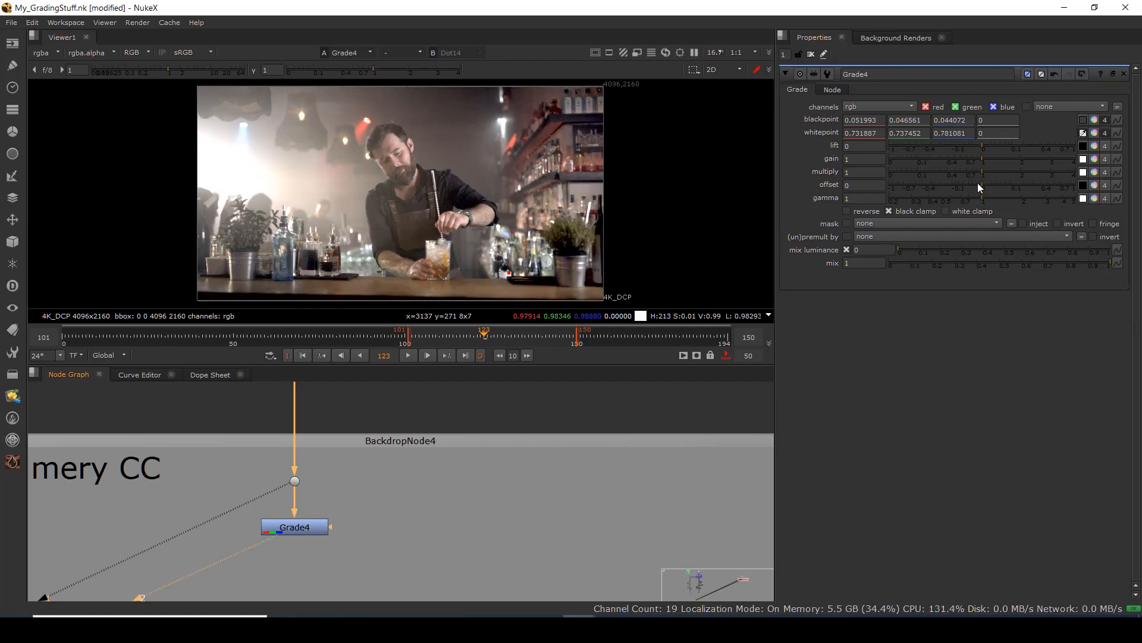
# Set Grade4's multiply to 0.6 and nudge the node slightly lower in the backdrop.
pyautogui.moveTo(980, 171); pyautogui.dragTo(961, 173)
pyautogui.scroll(-2, 489, 206)
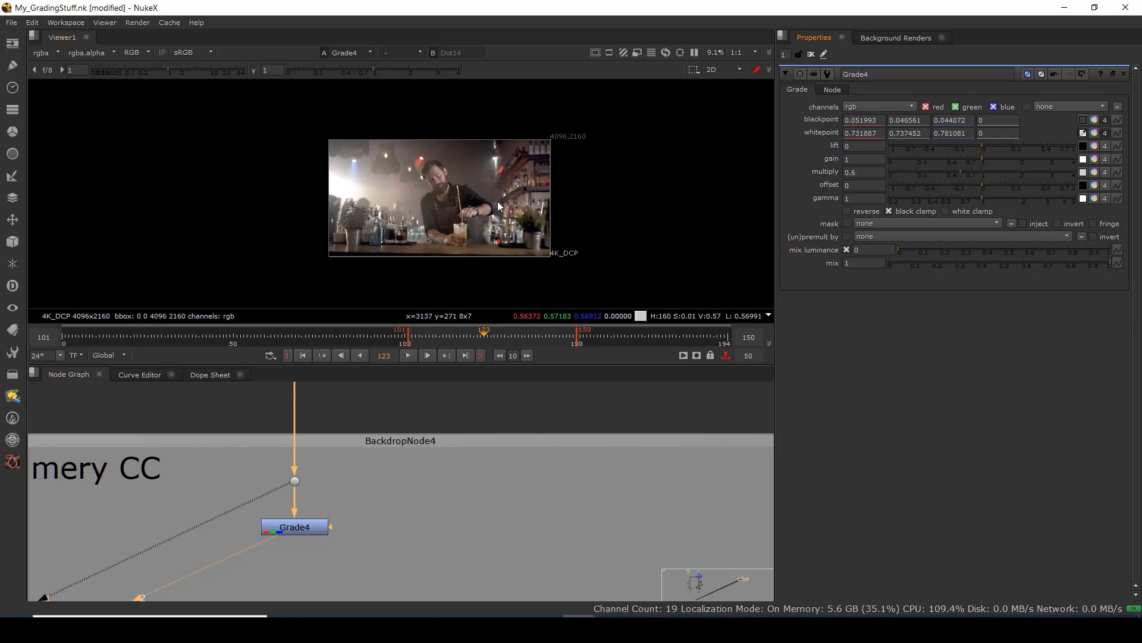
pyautogui.scroll(3, 470, 199)
pyautogui.scroll(-1, 470, 181)
pyautogui.scroll(1, 488, 177)
pyautogui.scroll(-3, 511, 196)
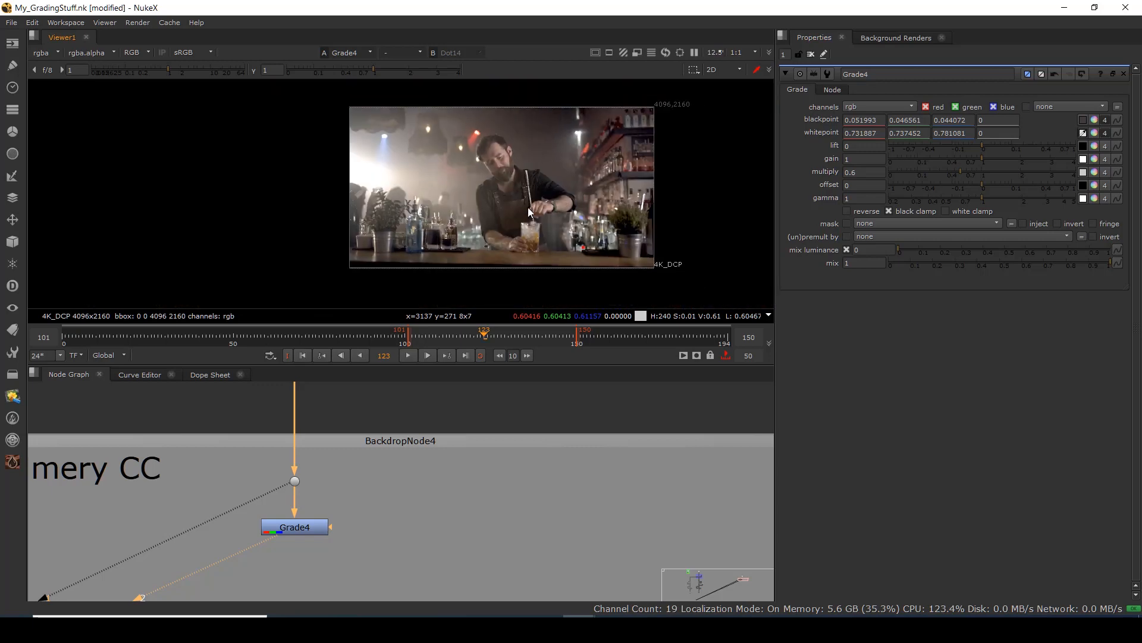
pyautogui.moveTo(530, 212); pyautogui.dragTo(496, 183)
pyautogui.scroll(-4, 357, 505)
pyautogui.scroll(2, 339, 501)
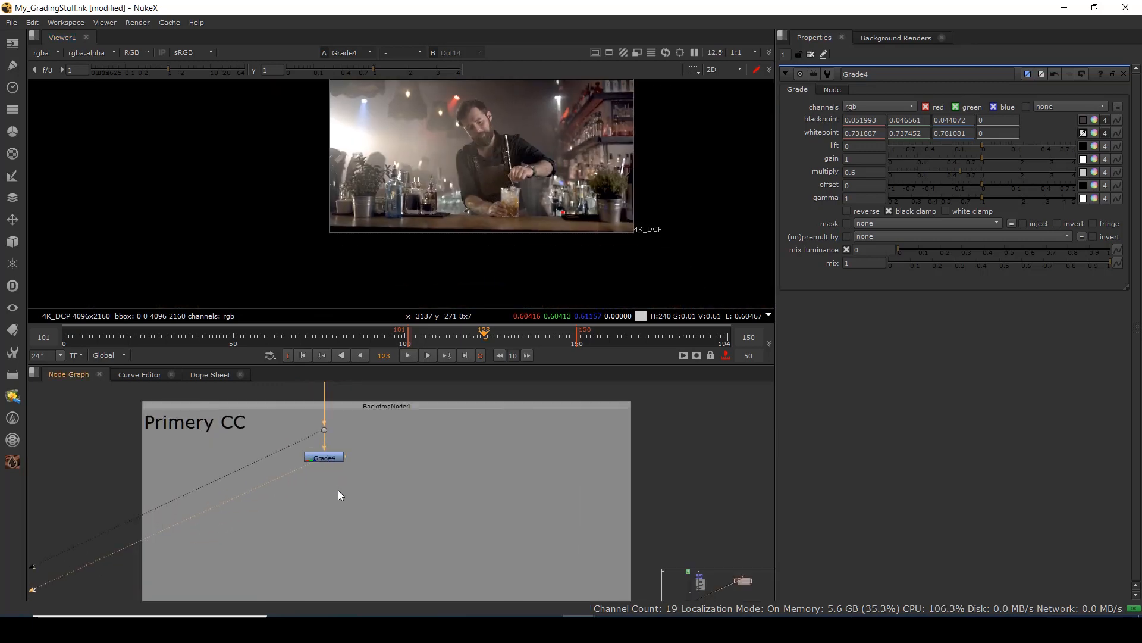
pyautogui.moveTo(328, 460); pyautogui.dragTo(325, 470)
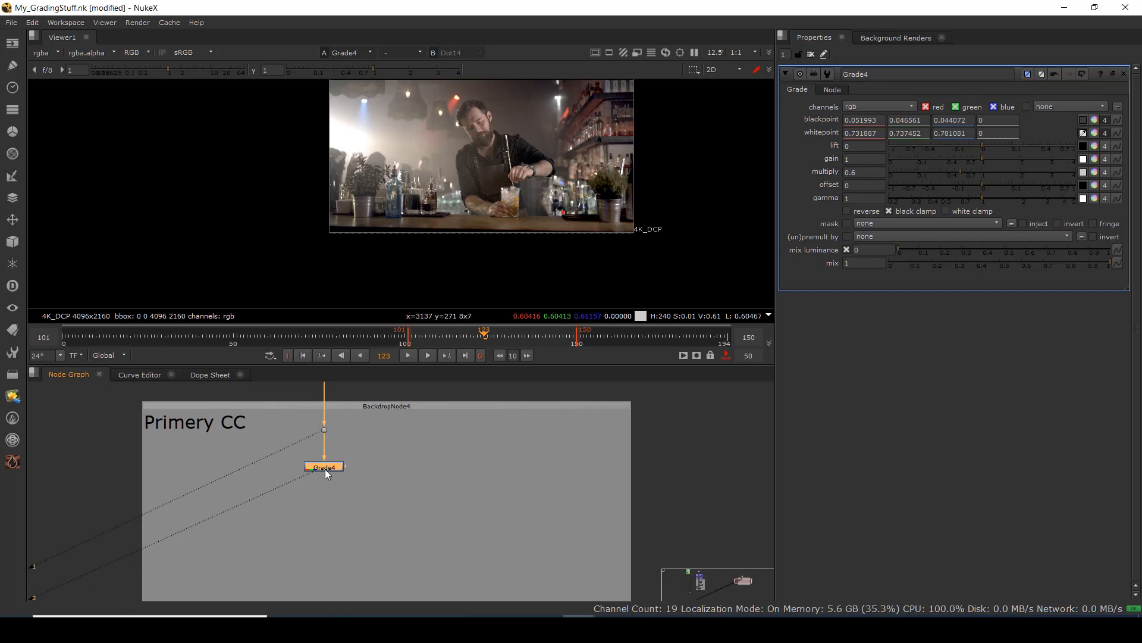
pyautogui.click(330, 530)
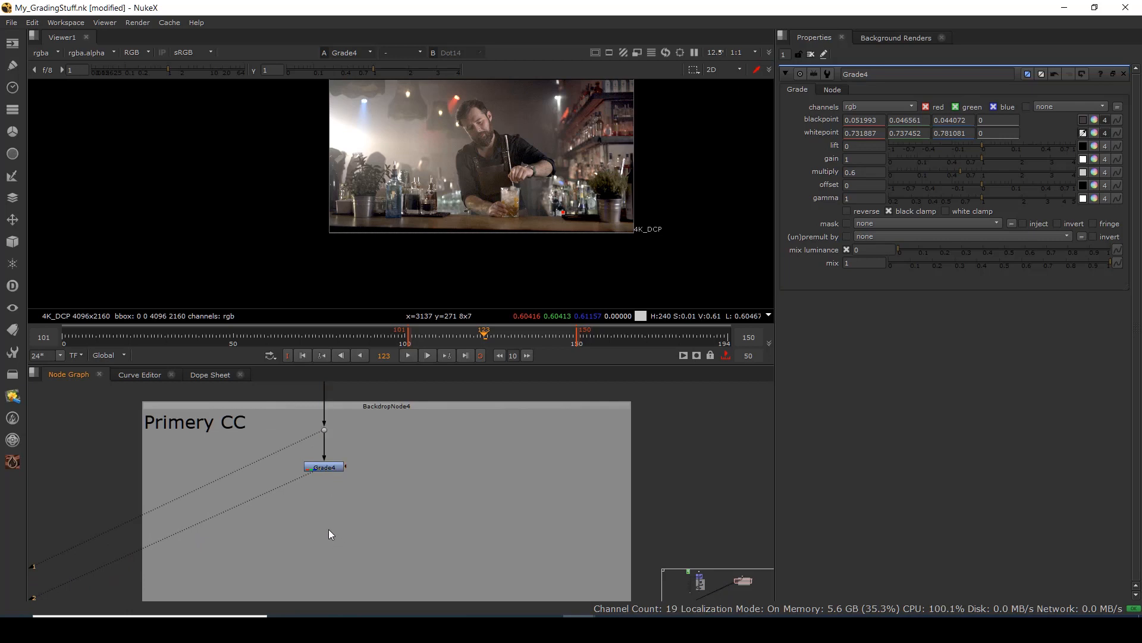
# Add ColorCorrect4 after Grade4 and view its output.
pyautogui.press('c')
pyautogui.moveTo(327, 466); pyautogui.dragTo(327, 467)
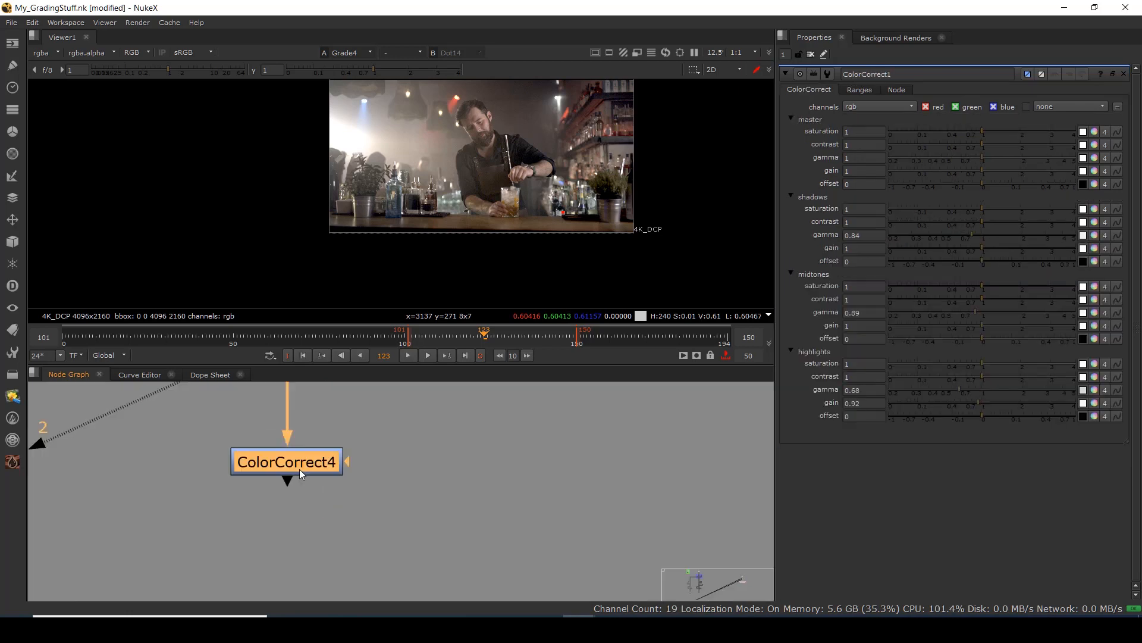
pyautogui.press('1')
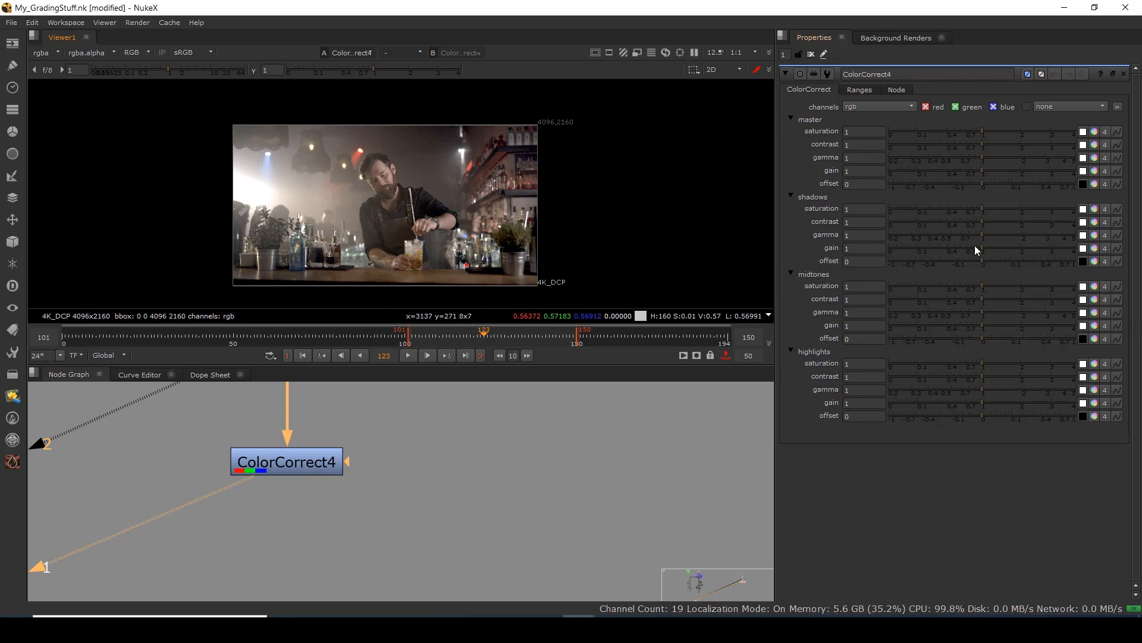
# Set shadows gamma 0.86/gain 0.9, midtones contrast 1.1/gain 0.94, highlights gamma 0.89/gain 0.96.
pyautogui.moveTo(980, 234)
pyautogui.mouseDown()
pyautogui.moveTo(970, 237)
pyautogui.moveTo(978, 249)
pyautogui.mouseUp()
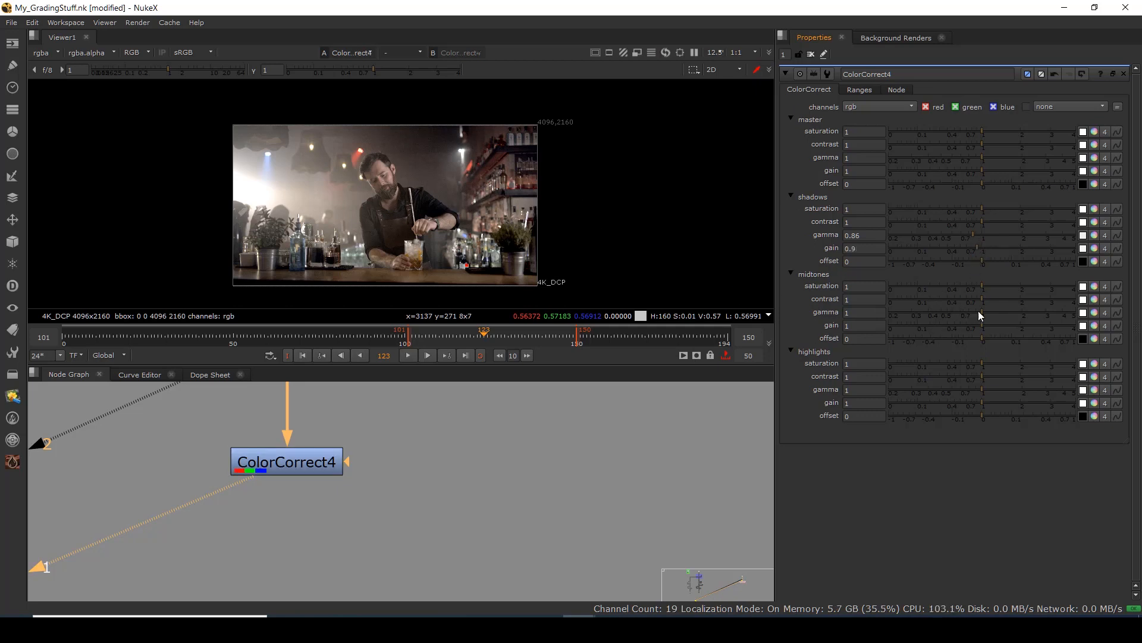
pyautogui.moveTo(981, 300); pyautogui.dragTo(987, 298)
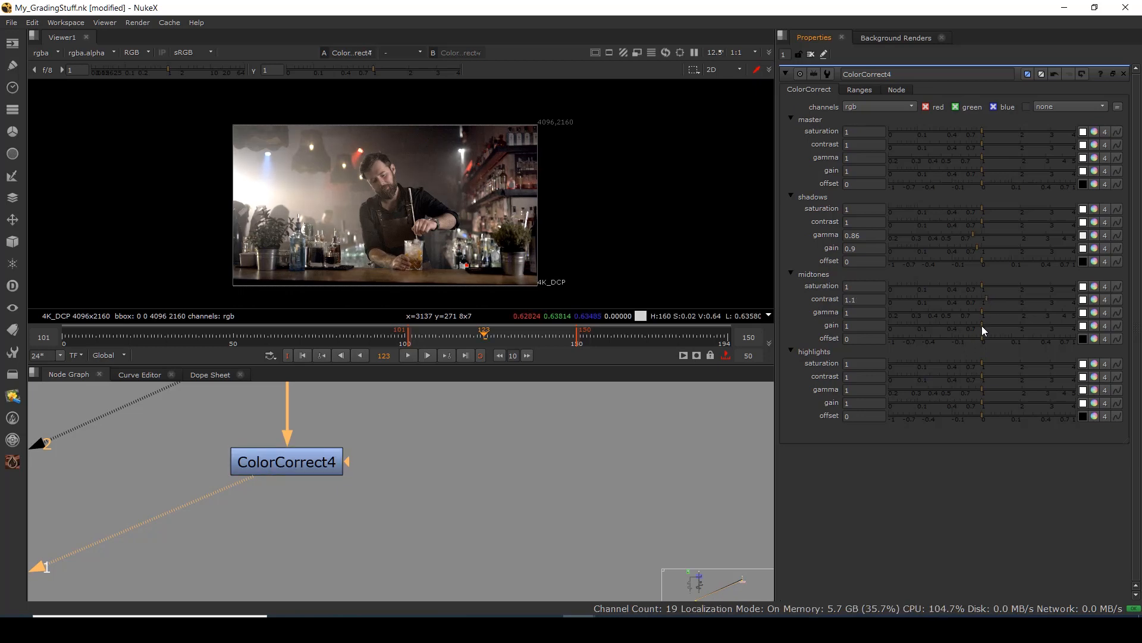
pyautogui.moveTo(981, 326)
pyautogui.mouseDown()
pyautogui.moveTo(965, 325)
pyautogui.moveTo(978, 328)
pyautogui.mouseUp()
pyautogui.moveTo(981, 405); pyautogui.dragTo(888, 407)
pyautogui.hotkey('ctrl', 'z')
pyautogui.moveTo(981, 389)
pyautogui.mouseDown()
pyautogui.moveTo(940, 394)
pyautogui.moveTo(980, 402)
pyautogui.mouseUp()
pyautogui.scroll(6, 438, 191)
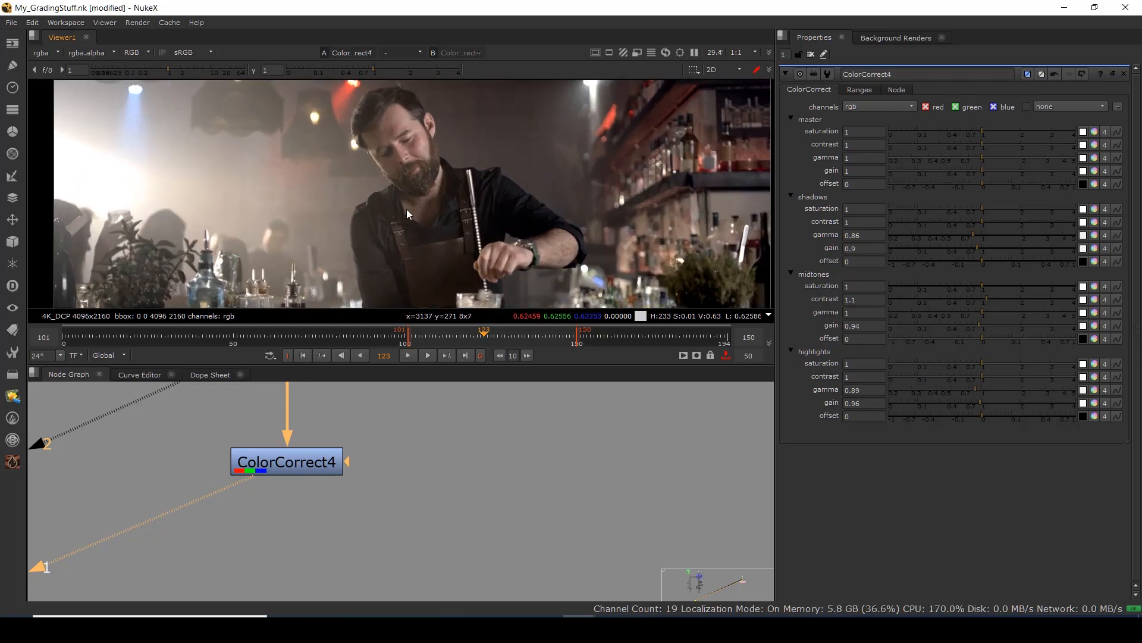
pyautogui.scroll(-5, 314, 469)
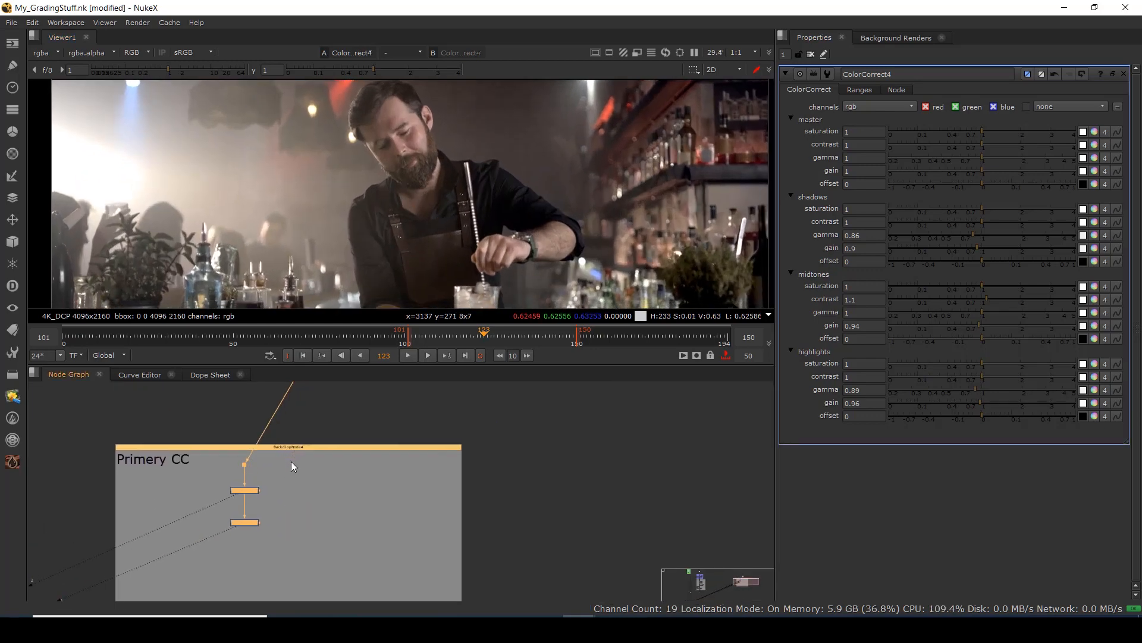
# Move the Primery CC backdrop up and right, and fit the frame in the viewer.
pyautogui.moveTo(316, 458); pyautogui.dragTo(374, 421)
pyautogui.click(252, 453)
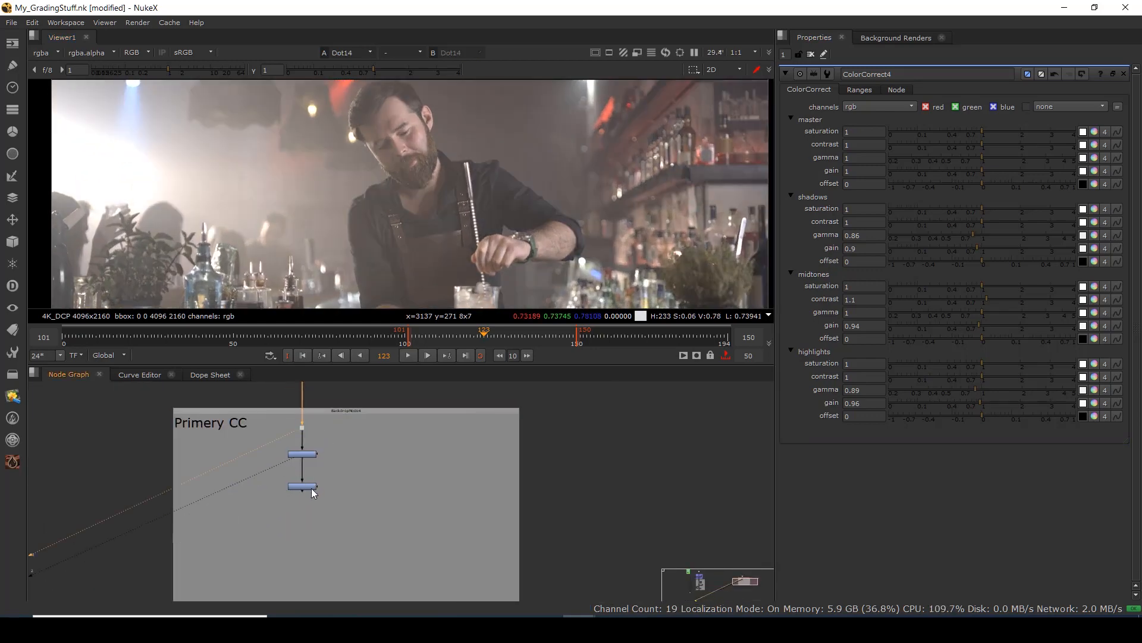
pyautogui.press('f')
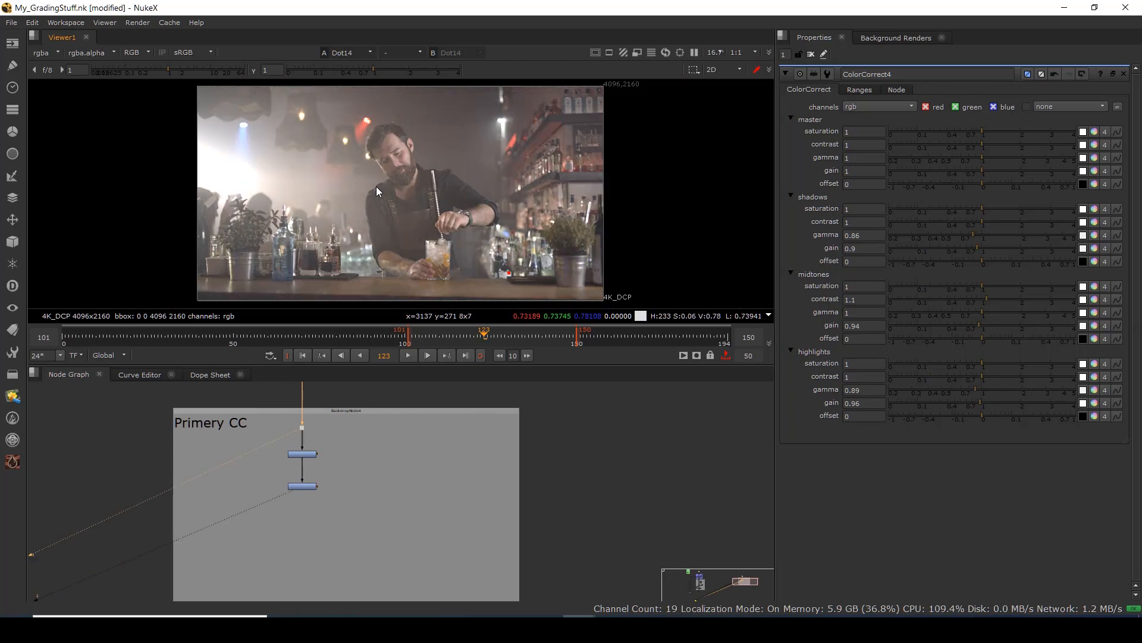
# Compare the ungraded Dot14 image with ColorCorrect4's result, ending on the corrected view.
pyautogui.press('1')
pyautogui.press('2')
pyautogui.press('1')
pyautogui.press('2')
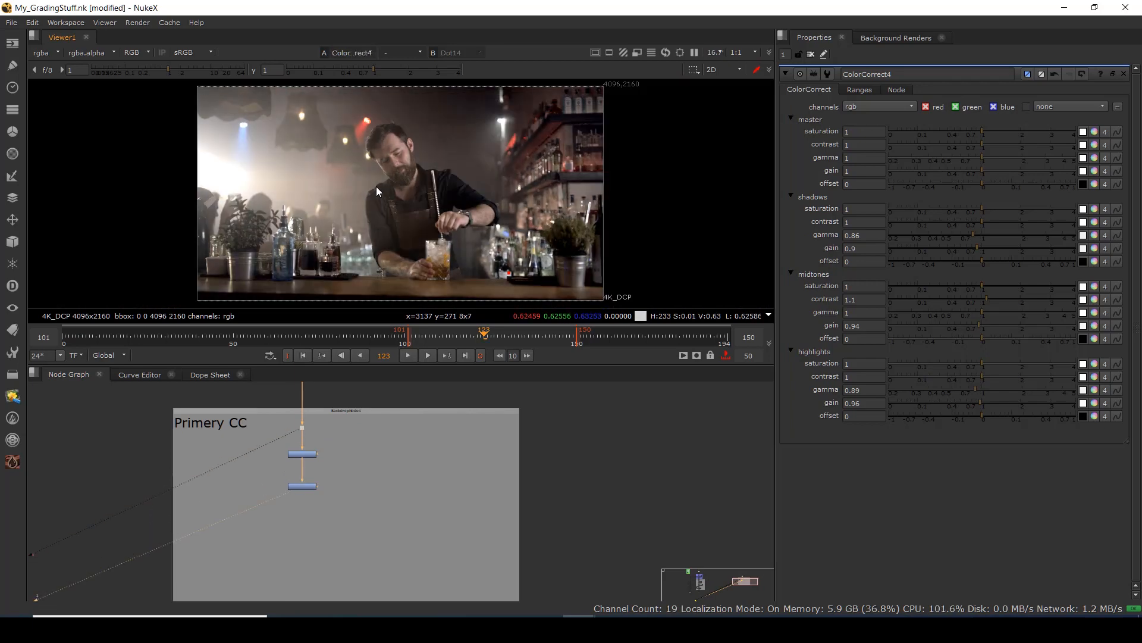
pyautogui.press('1')
pyautogui.press('2')
pyautogui.scroll(5, 310, 503)
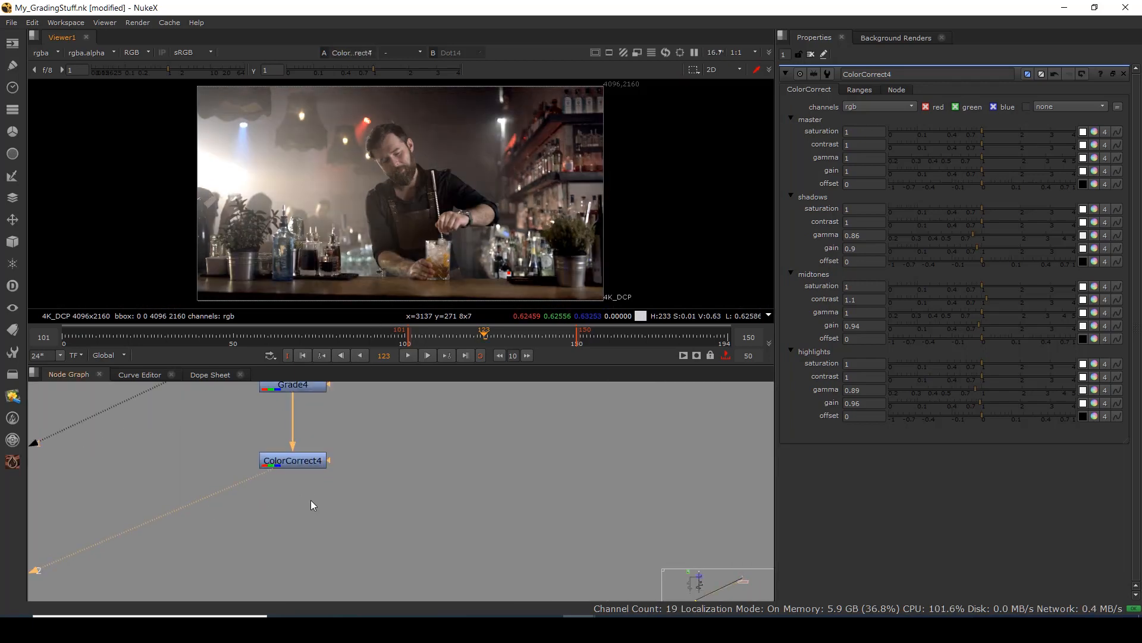
pyautogui.scroll(-13, 311, 499)
pyautogui.scroll(8, 315, 493)
pyautogui.scroll(5, 315, 497)
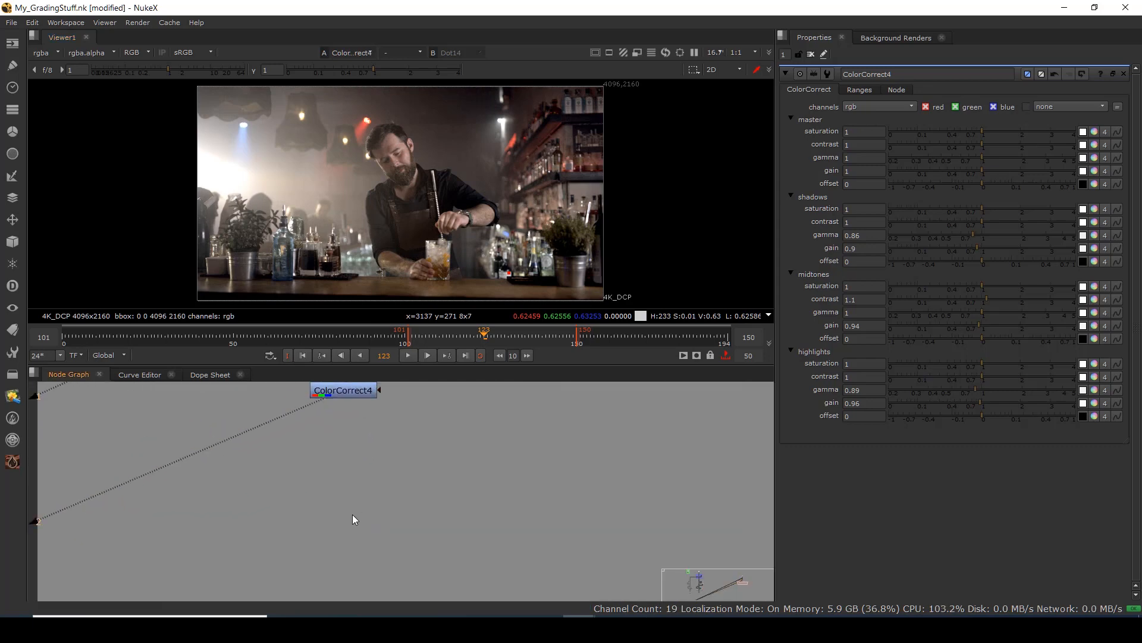
# Add Grade5 after ColorCorrect4 and tuck it inside the Primery CC backdrop beneath it.
pyautogui.press('g')
pyautogui.moveTo(384, 521); pyautogui.dragTo(351, 523)
pyautogui.scroll(-5, 351, 523)
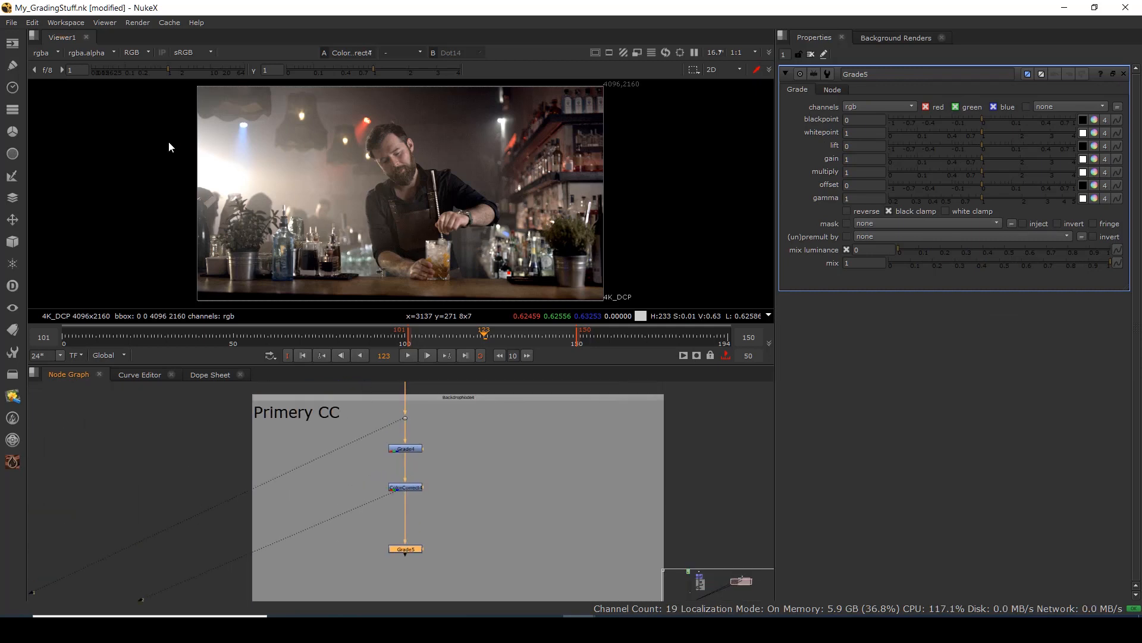
pyautogui.moveTo(148, 130); pyautogui.dragTo(286, 235)
pyautogui.moveTo(492, 534); pyautogui.dragTo(466, 513)
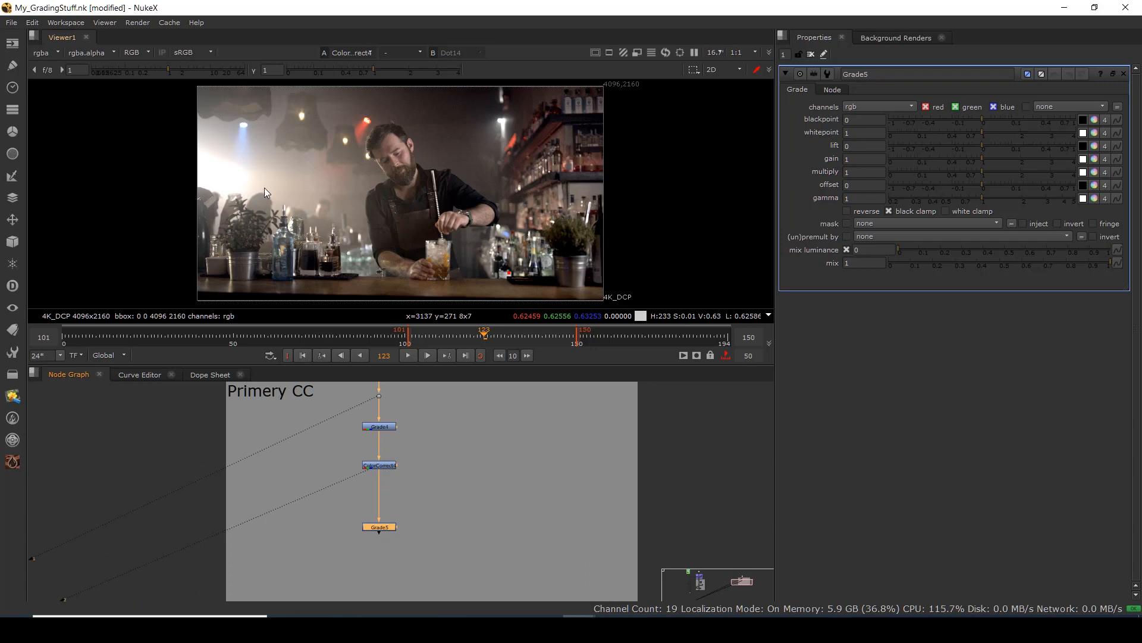
pyautogui.click(465, 490)
pyautogui.moveTo(385, 528)
pyautogui.mouseDown()
pyautogui.moveTo(403, 513)
pyautogui.moveTo(384, 513)
pyautogui.mouseUp()
pyautogui.click(417, 506)
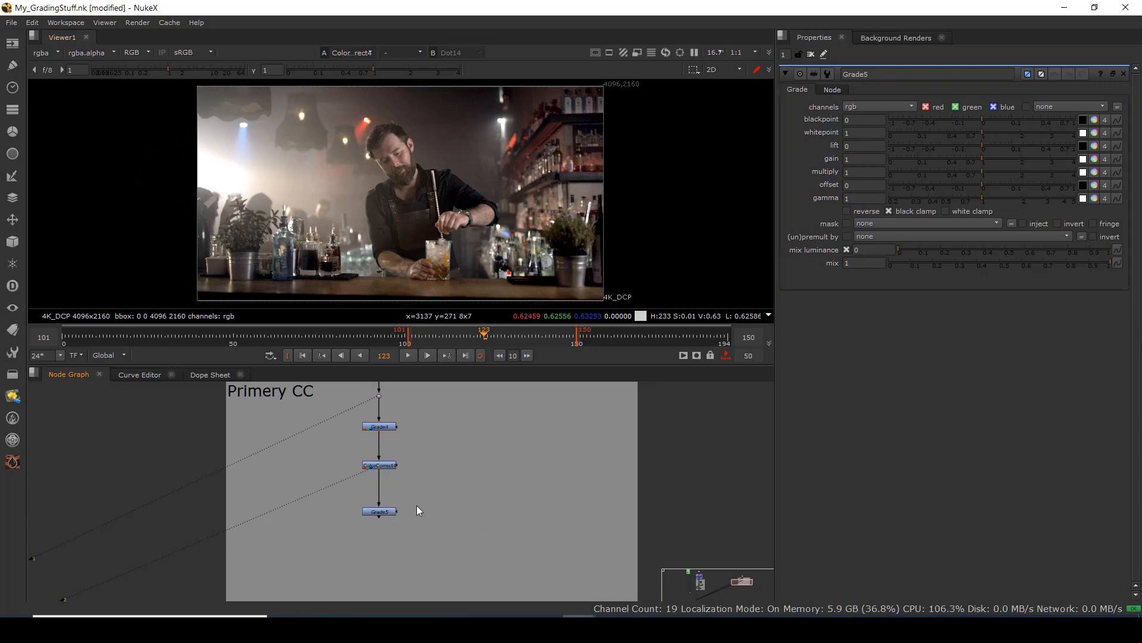
pyautogui.press('Tab')
# Add a Radial4 node and connect it as Grade5's mask input.
pyautogui.write('ra')
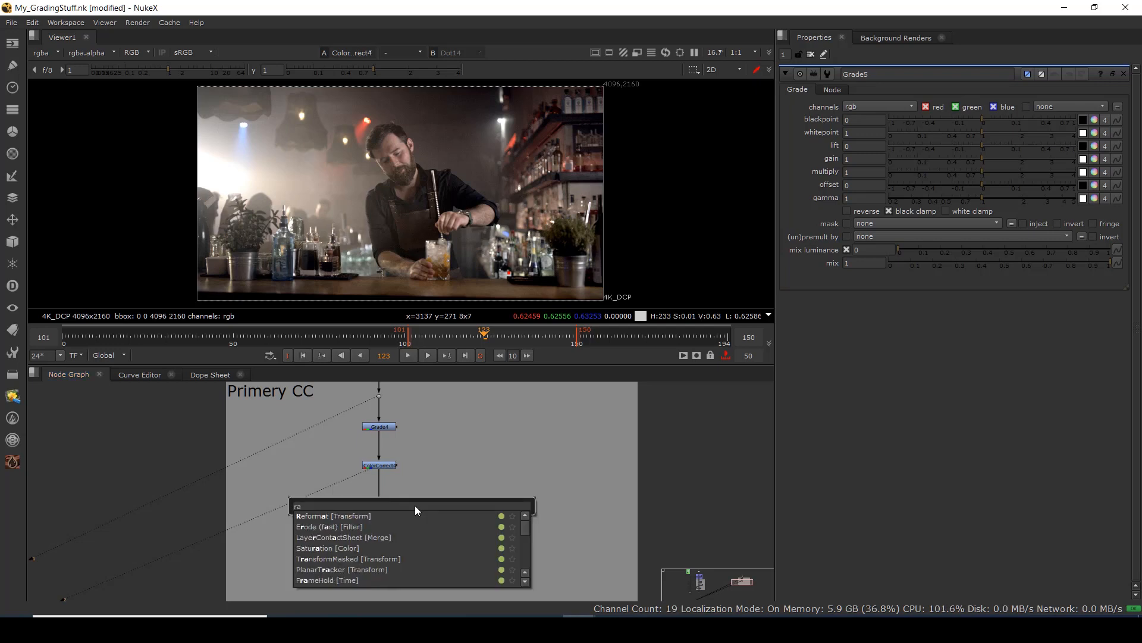
pyautogui.write('fis')
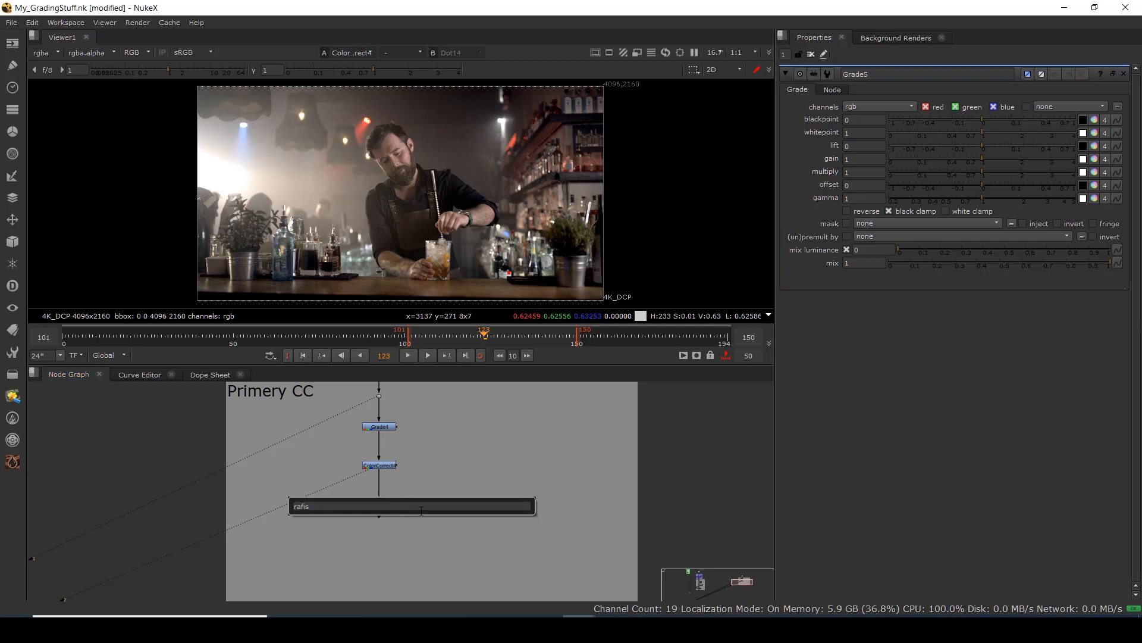
pyautogui.press('BackSpace')
pyautogui.press('BackSpace')
pyautogui.press('BackSpace')
pyautogui.write('di')
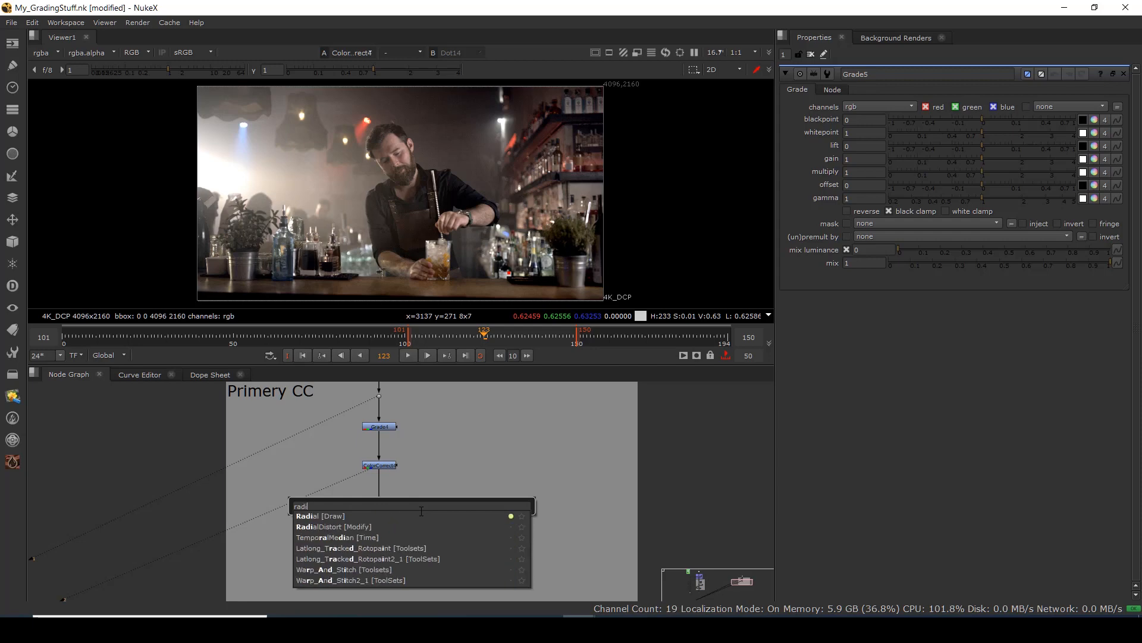
pyautogui.write('a')
pyautogui.click(341, 515)
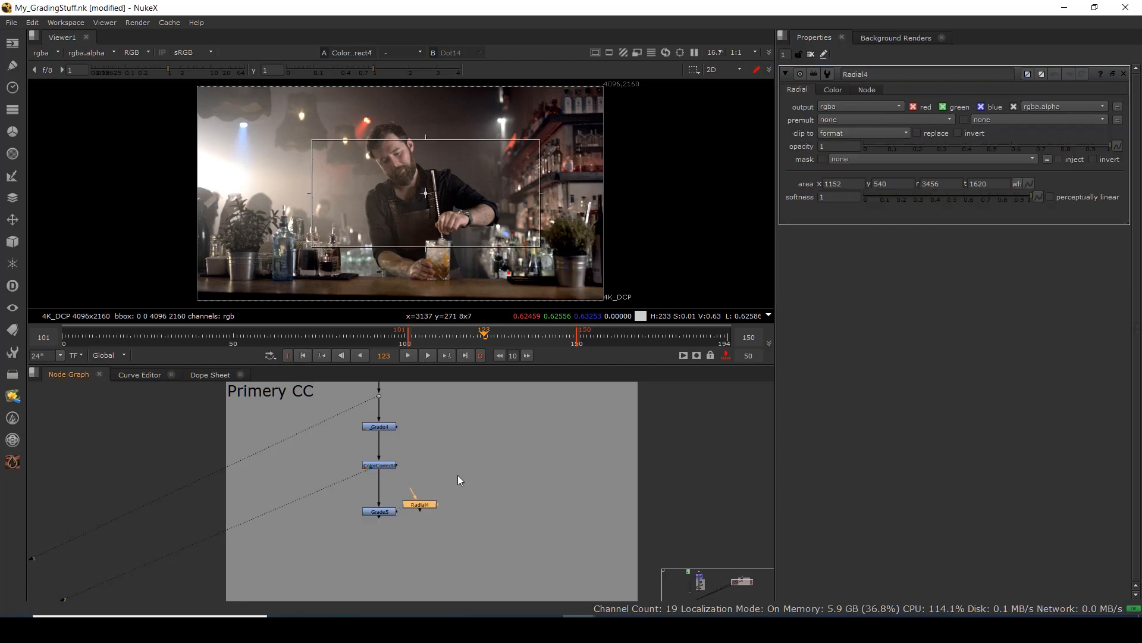
pyautogui.moveTo(462, 480); pyautogui.dragTo(458, 503)
pyautogui.click(435, 497)
# View Grade5's result and move the radial mask over the frame's left side.
pyautogui.click(460, 469)
pyautogui.press('1')
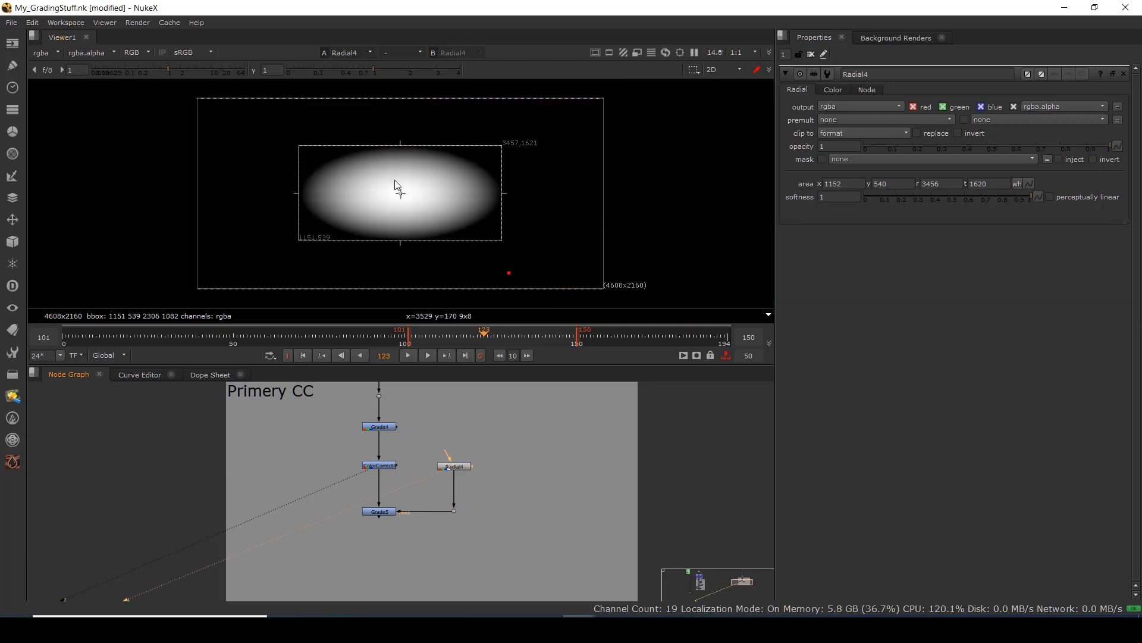
pyautogui.click(386, 511)
pyautogui.press('1')
pyautogui.click(423, 446)
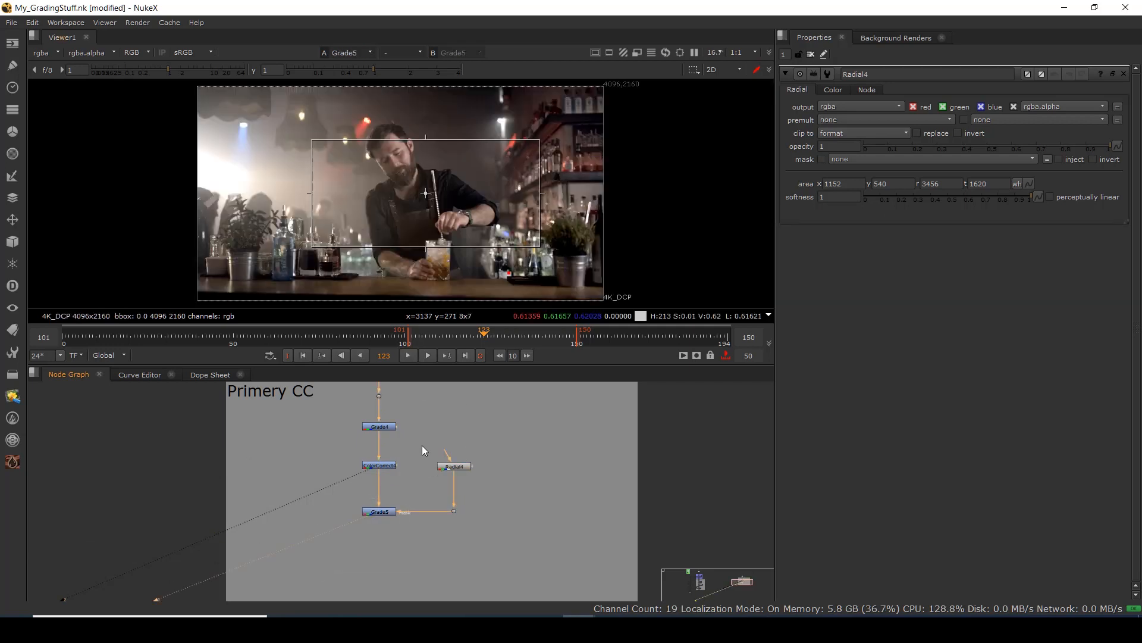
pyautogui.moveTo(430, 192); pyautogui.dragTo(225, 171)
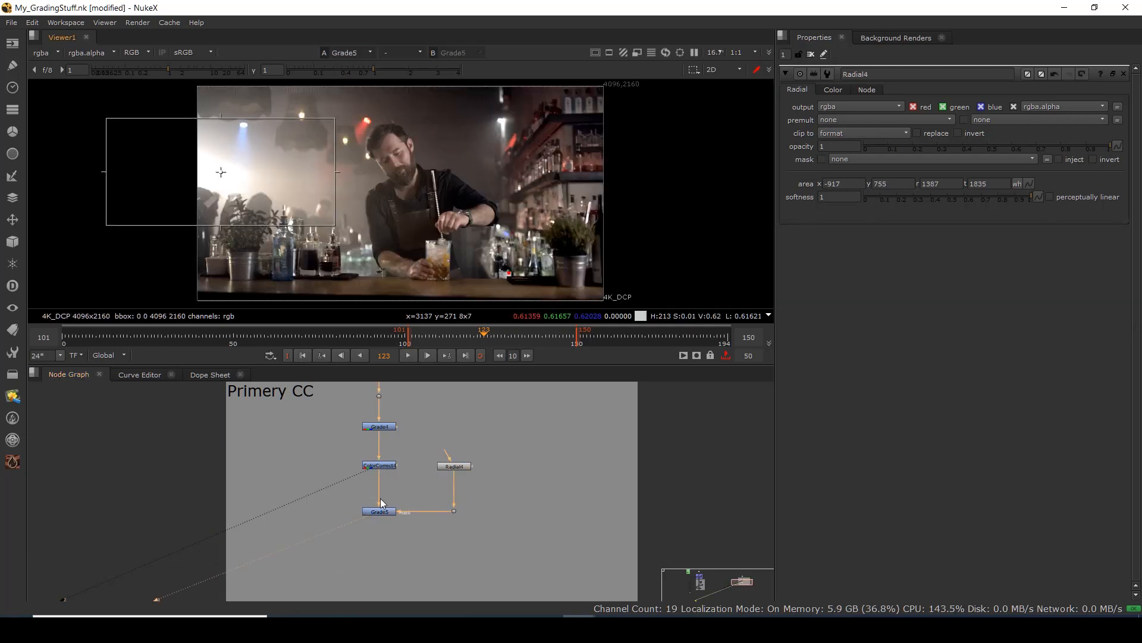
pyautogui.click(386, 511)
pyautogui.doubleClick(386, 511)
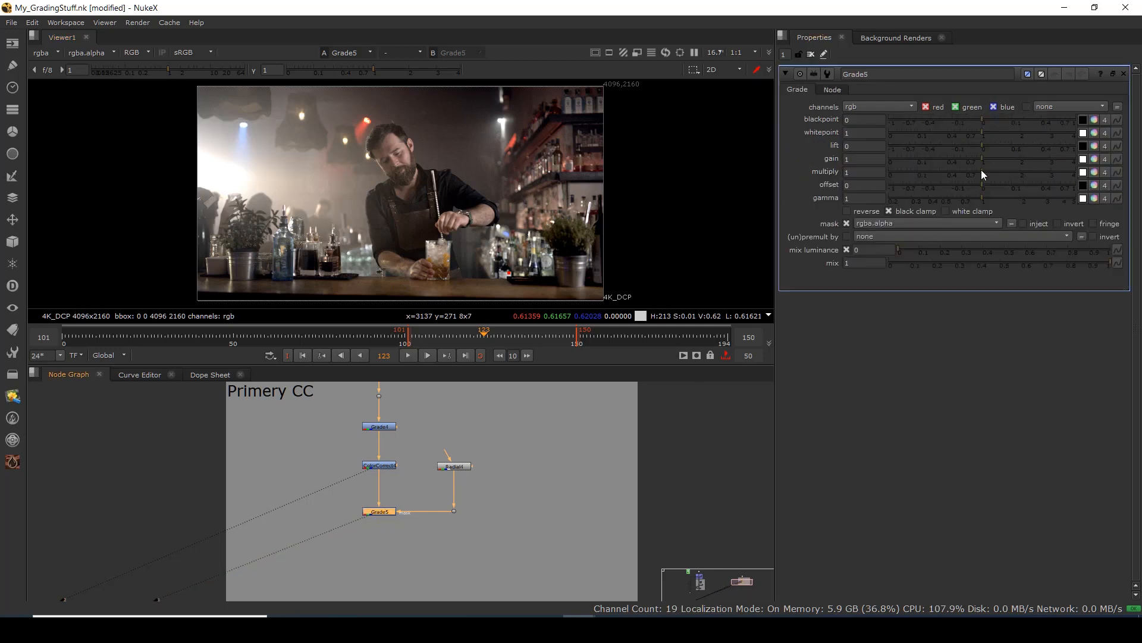
# Set Grade5 gain to 0 and enlarge Radial4 to x -1325.5, y 442.5, r 1321.5, t 2187.5.
pyautogui.moveTo(983, 159); pyautogui.dragTo(857, 168)
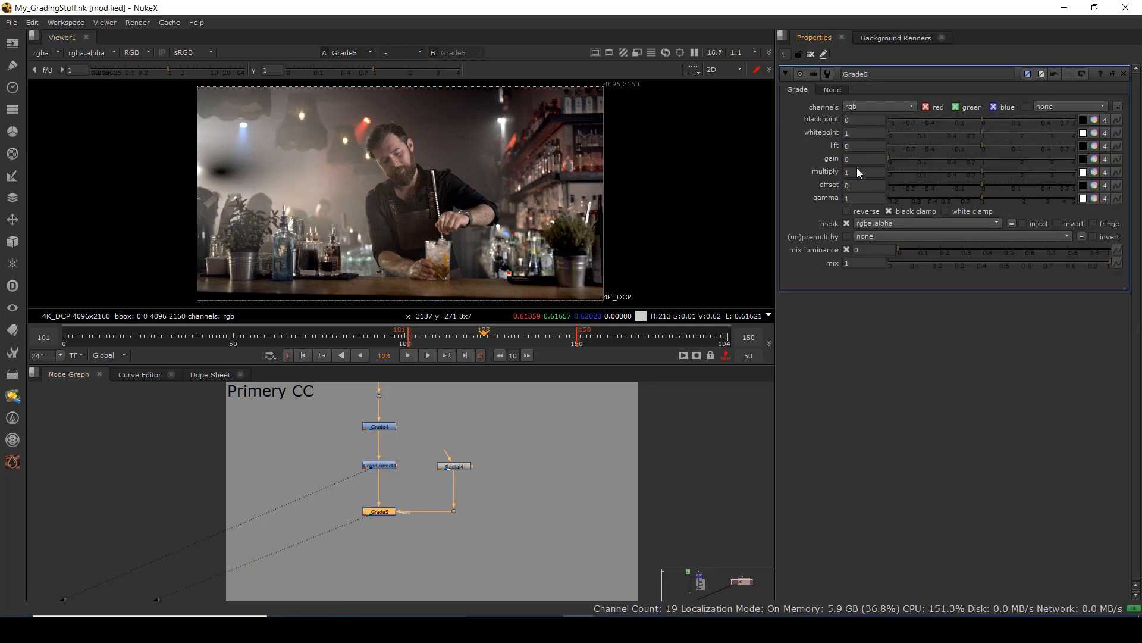
pyautogui.click(457, 468)
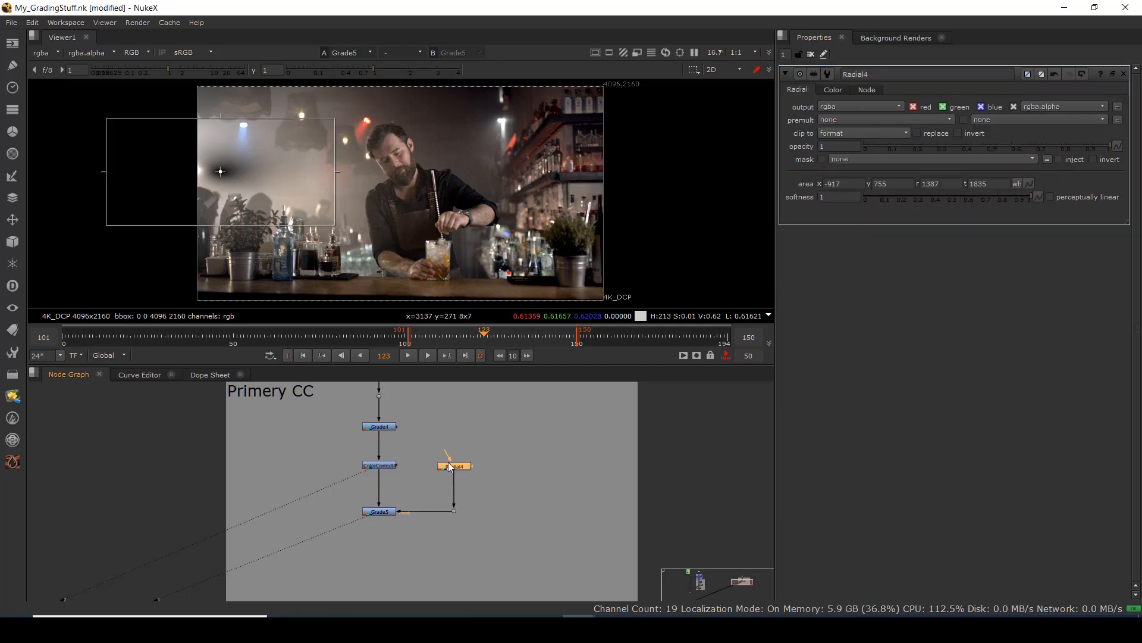
pyautogui.moveTo(200, 167); pyautogui.dragTo(202, 171)
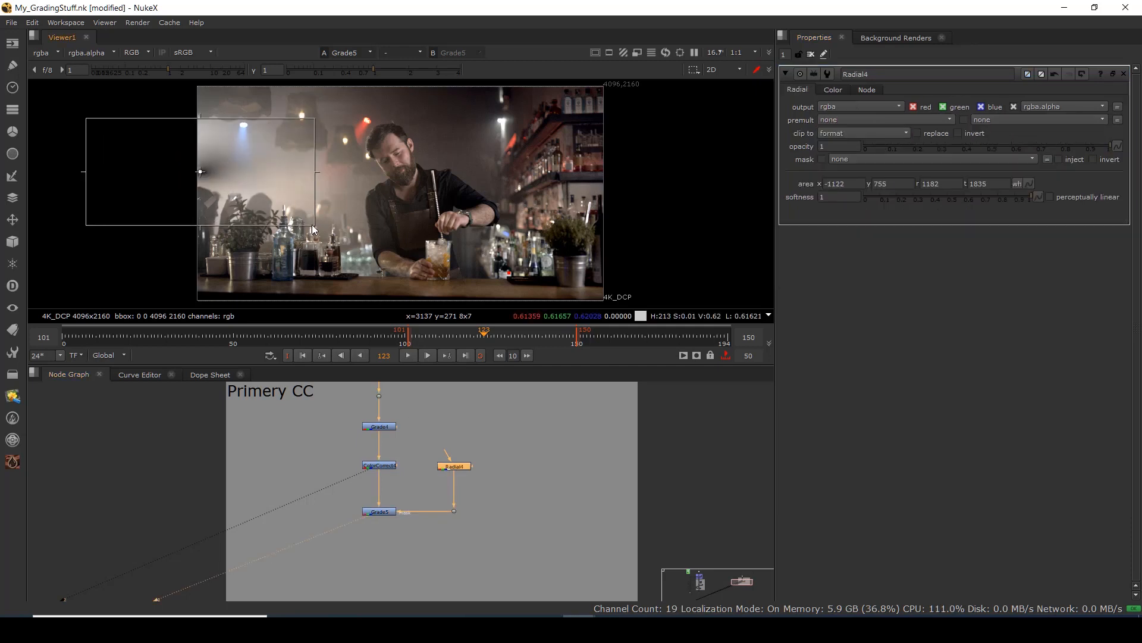
pyautogui.moveTo(315, 225); pyautogui.dragTo(344, 285)
pyautogui.moveTo(229, 200); pyautogui.dragTo(200, 159)
pyautogui.scroll(6, 199, 169)
pyautogui.scroll(-6, 200, 159)
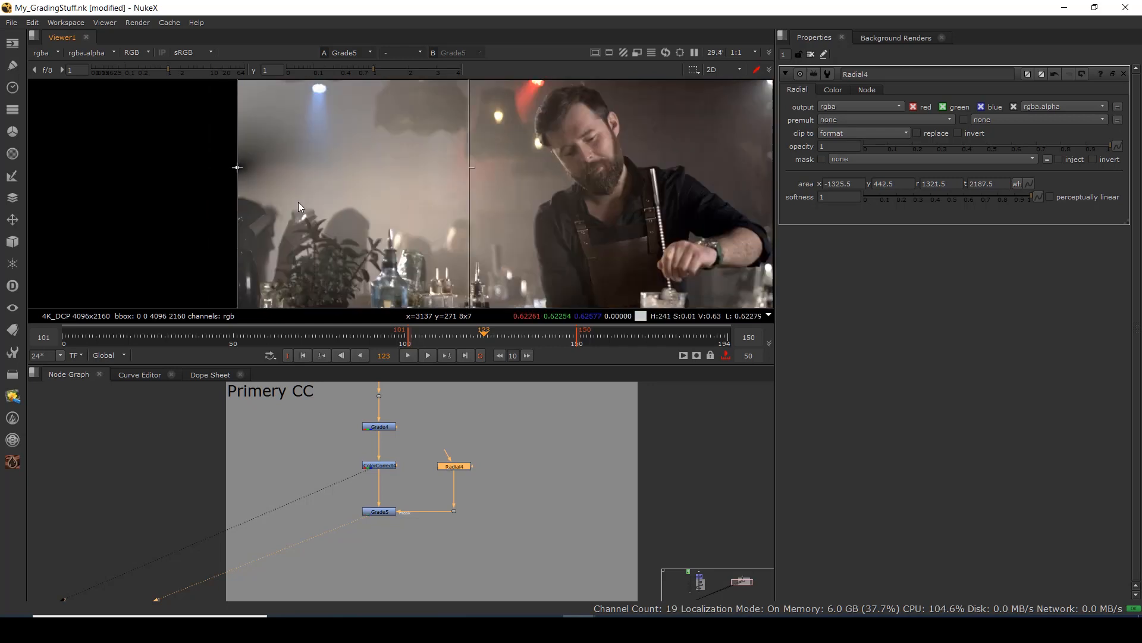
# Raise Grade5 gain to 0.27, lower gamma to 0.46, and nudge Radial4 slightly left.
pyautogui.click(380, 511)
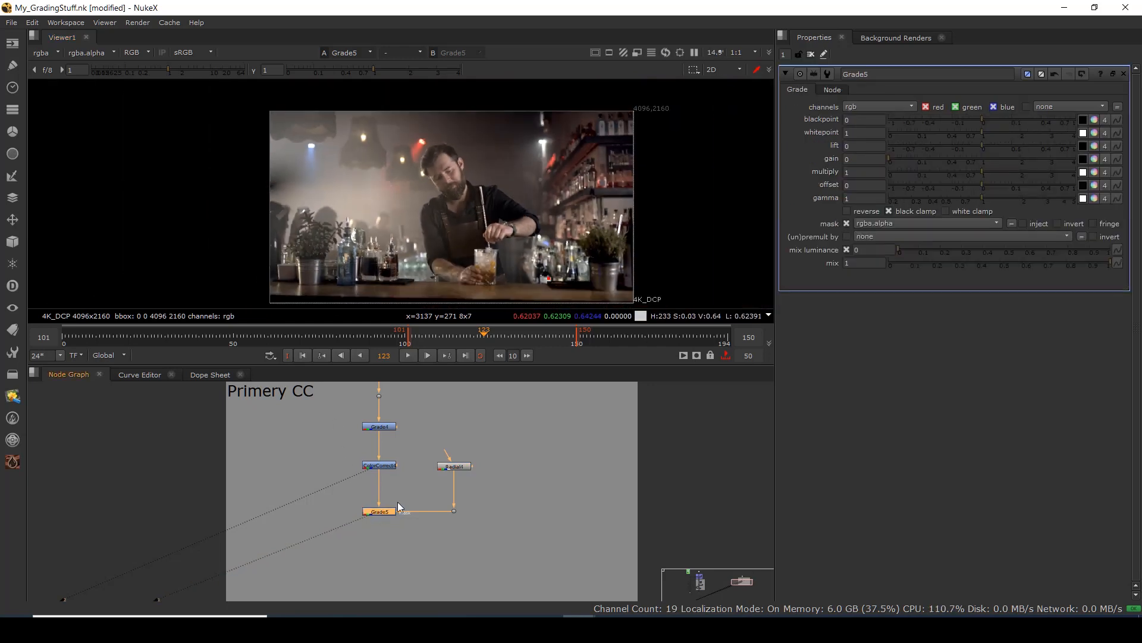
pyautogui.moveTo(908, 157); pyautogui.dragTo(929, 169)
pyautogui.moveTo(976, 199); pyautogui.dragTo(937, 201)
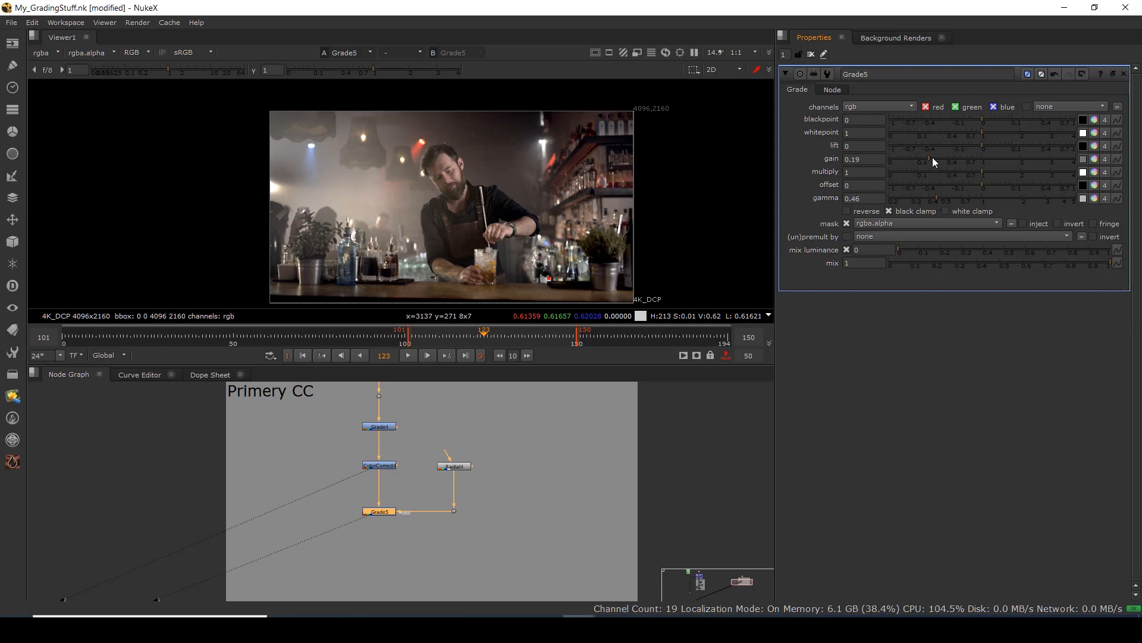
pyautogui.moveTo(933, 157); pyautogui.dragTo(937, 163)
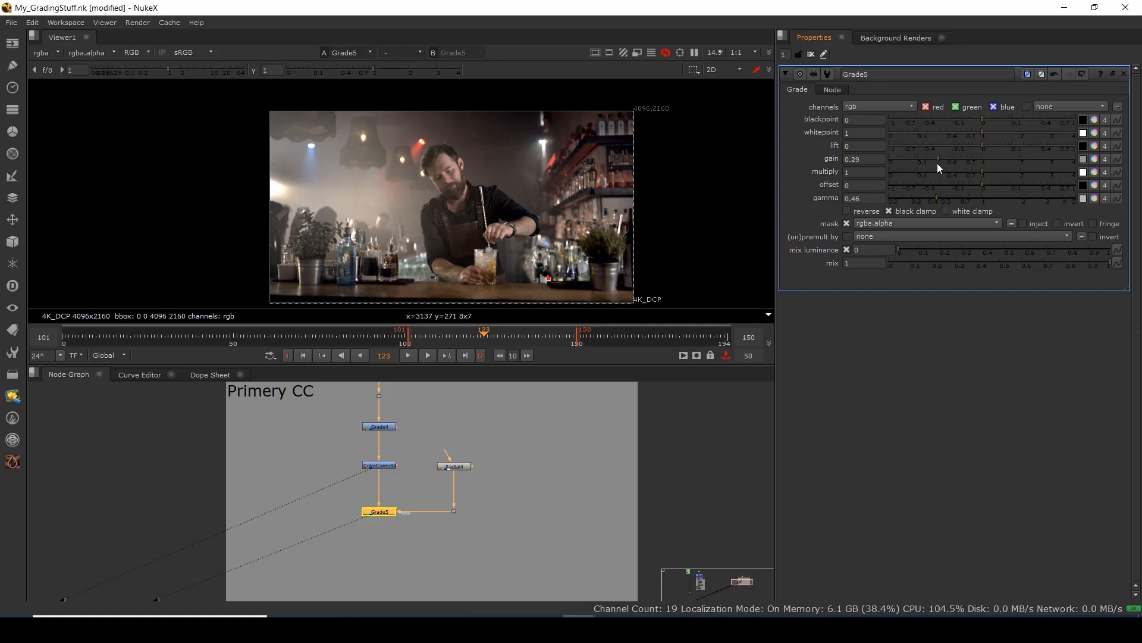
pyautogui.click(455, 466)
pyautogui.moveTo(271, 190); pyautogui.dragTo(268, 191)
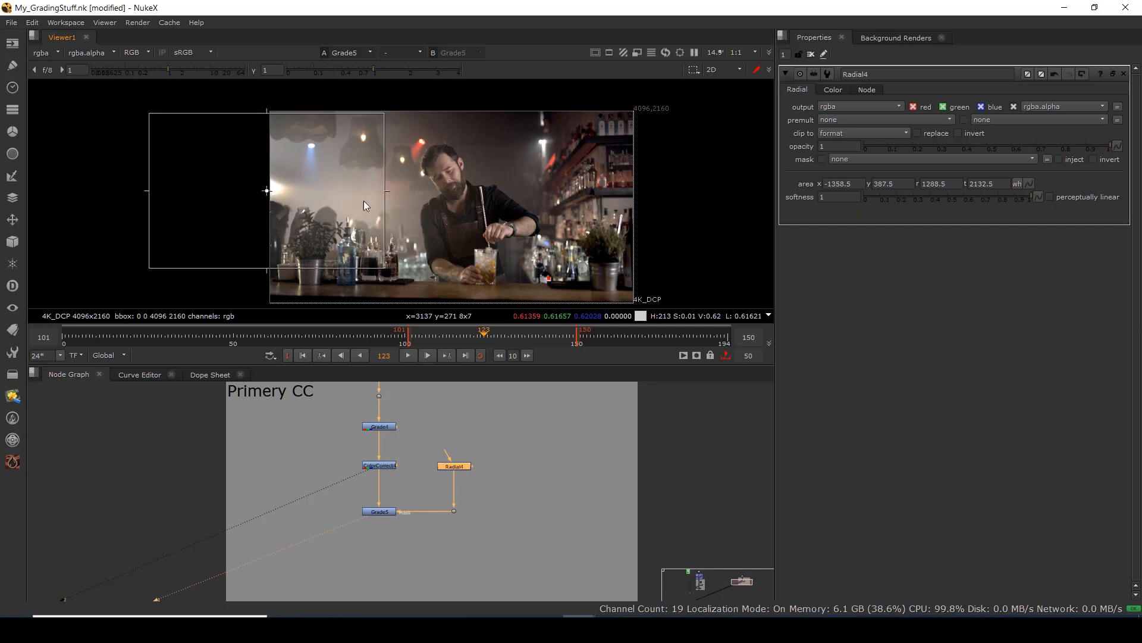
# Finish Grade5 with gain 0.32 and lift 0.16.
pyautogui.click(383, 512)
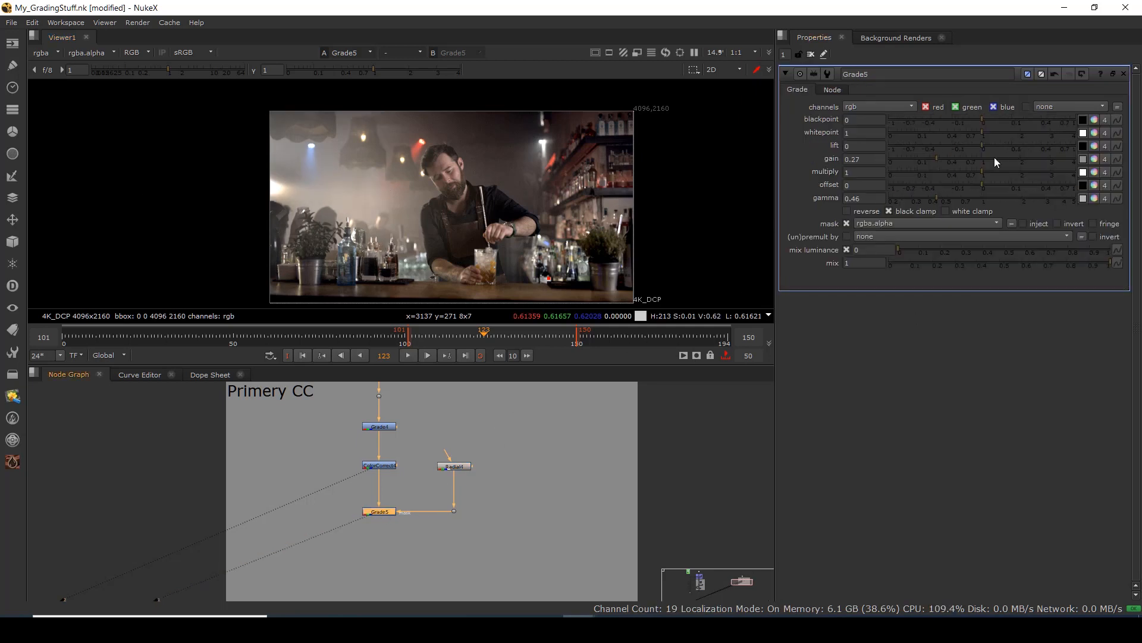
pyautogui.moveTo(937, 159); pyautogui.dragTo(936, 208)
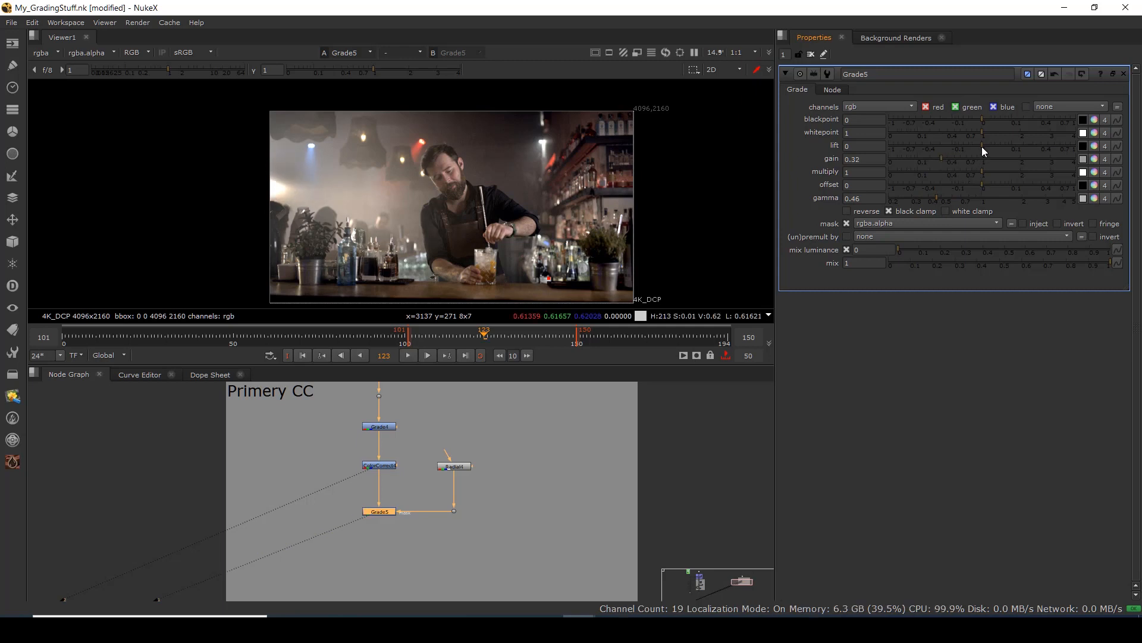
pyautogui.moveTo(983, 146); pyautogui.dragTo(1020, 158)
pyautogui.scroll(-3, 446, 240)
pyautogui.moveTo(446, 239)
pyautogui.mouseDown()
pyautogui.moveTo(320, 234)
pyautogui.moveTo(344, 221)
pyautogui.moveTo(460, 226)
pyautogui.moveTo(443, 221)
pyautogui.mouseUp()
pyautogui.scroll(4, 319, 231)
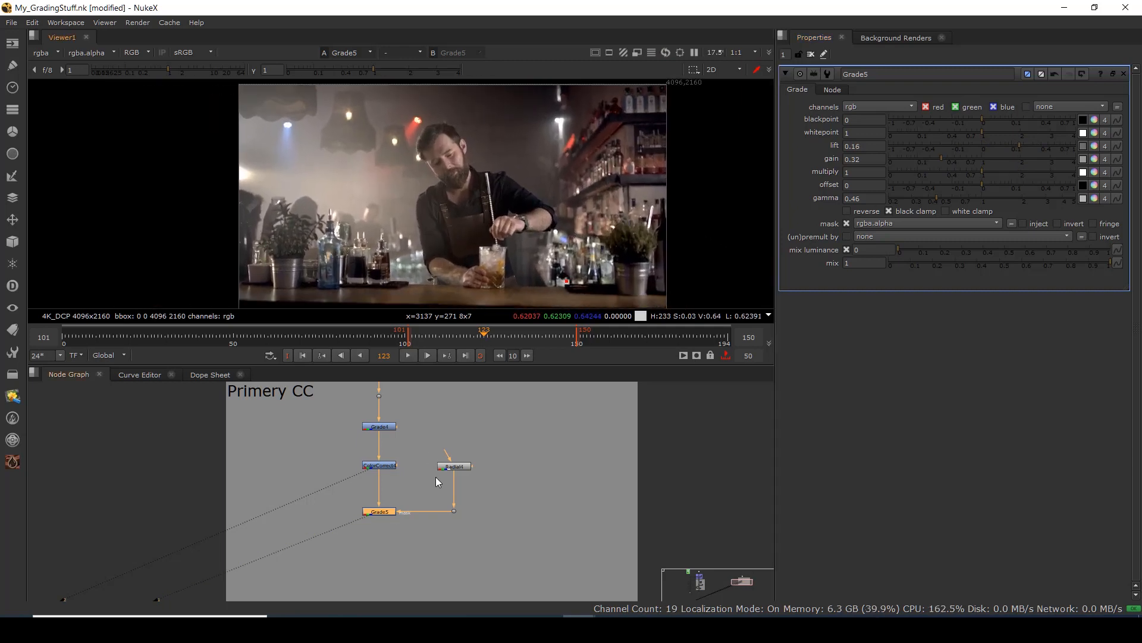
pyautogui.scroll(-4, 410, 471)
pyautogui.scroll(6, 384, 479)
pyautogui.click(365, 469)
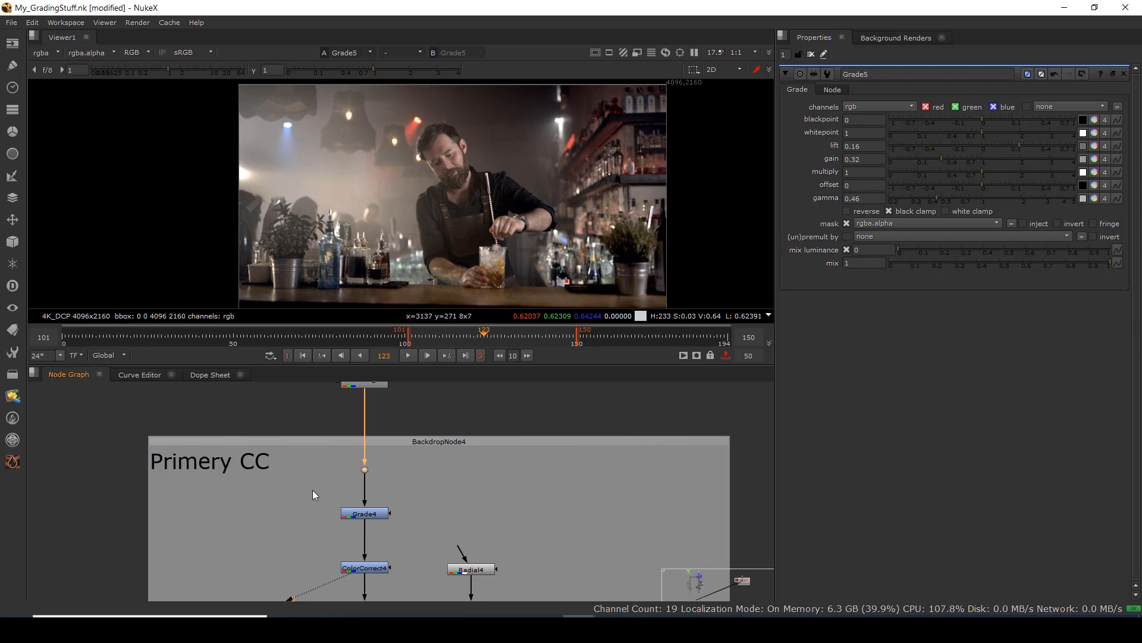
# Load the ungraded Dot14 footage into viewer input 1 and Grade5 into input 2.
pyautogui.press('1')
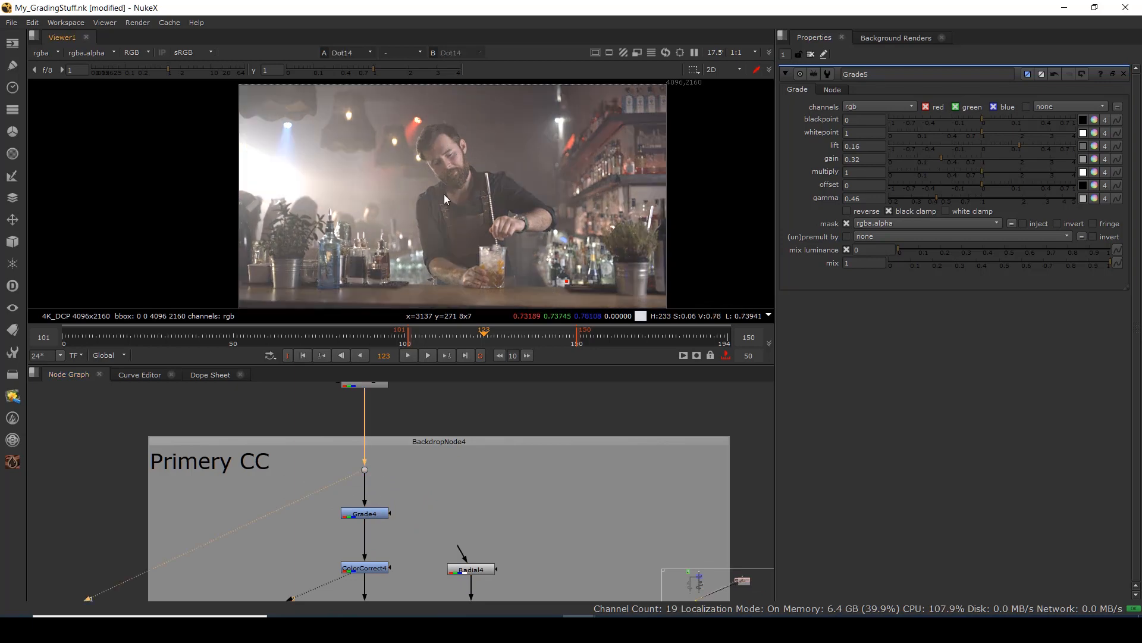
pyautogui.moveTo(389, 111); pyautogui.dragTo(541, 302)
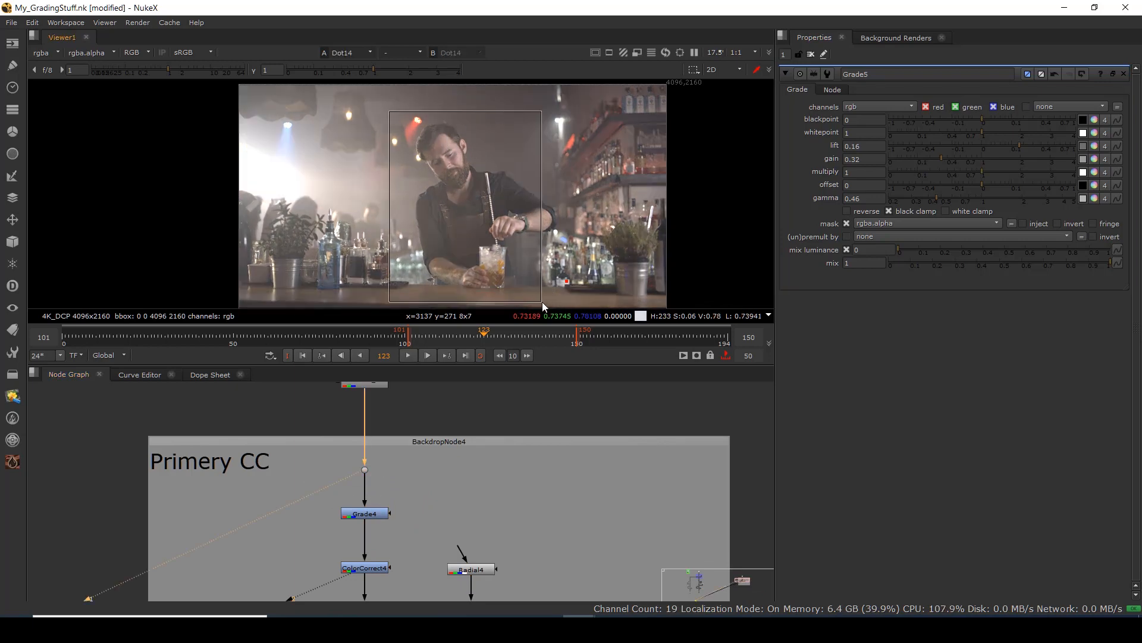
pyautogui.moveTo(422, 589); pyautogui.dragTo(419, 464)
pyautogui.click(367, 485)
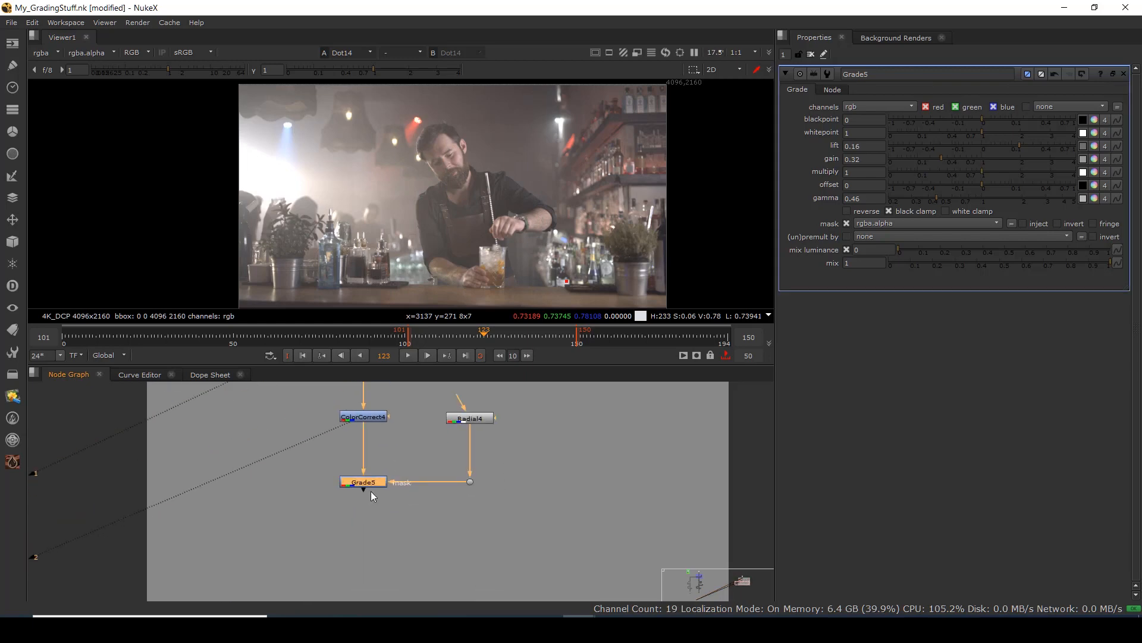
pyautogui.press('2')
pyautogui.click(387, 494)
# Toggle between original and graded images, ending on Grade5's result.
pyautogui.press('1')
pyautogui.press('2')
pyautogui.press('1')
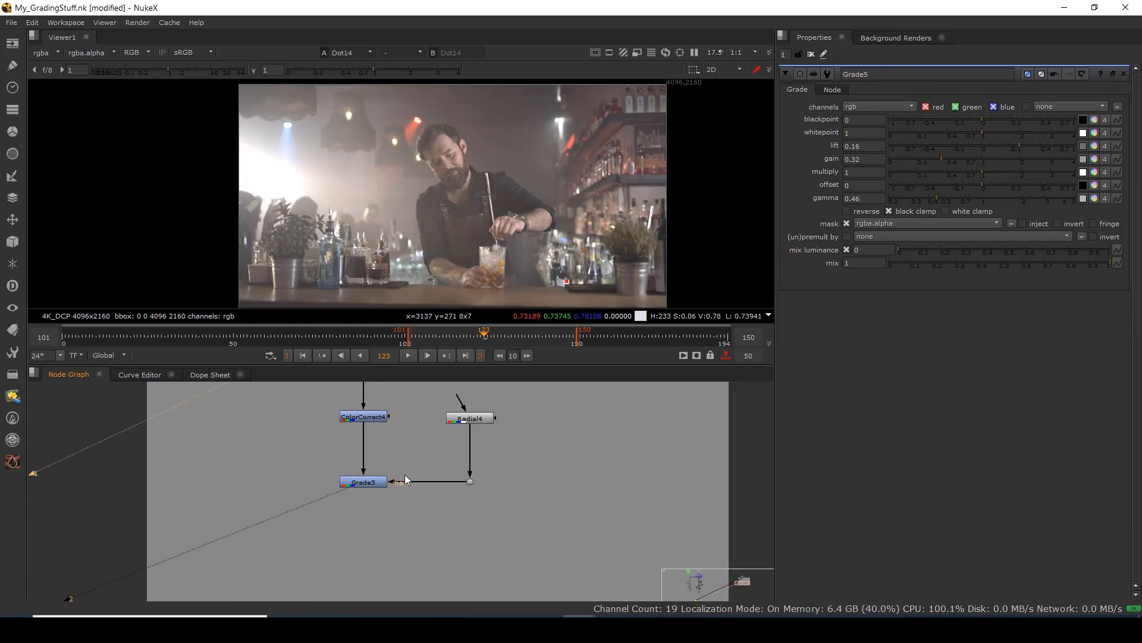
pyautogui.press('2')
pyautogui.press('1')
pyautogui.press('2')
pyautogui.press('1')
pyautogui.press('2')
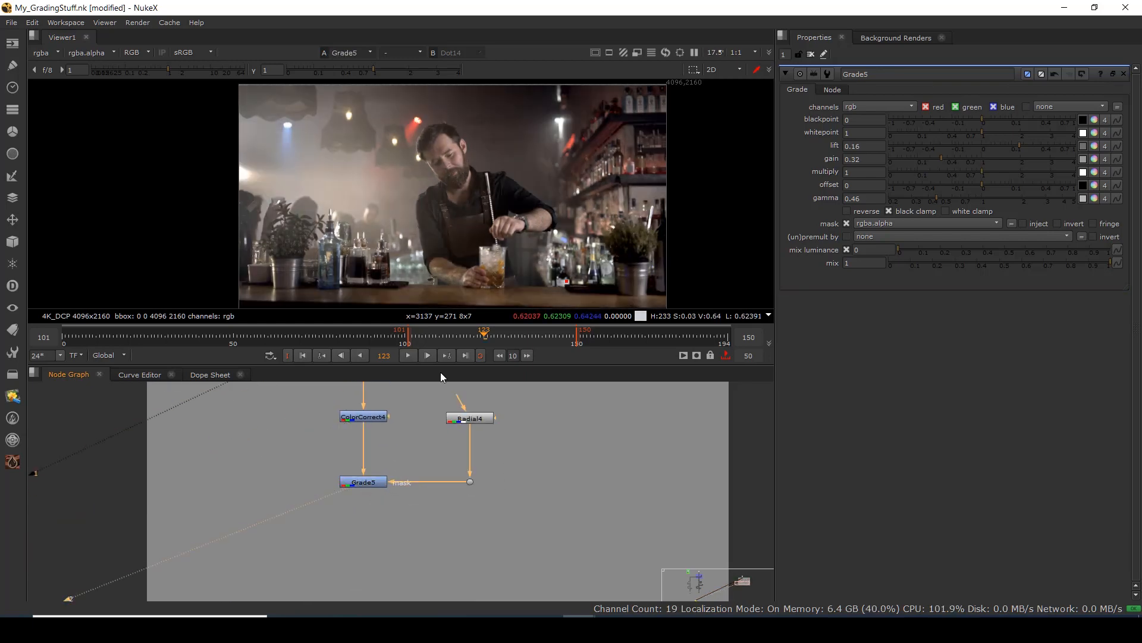
pyautogui.press('1')
pyautogui.press('2')
pyautogui.scroll(-4, 421, 479)
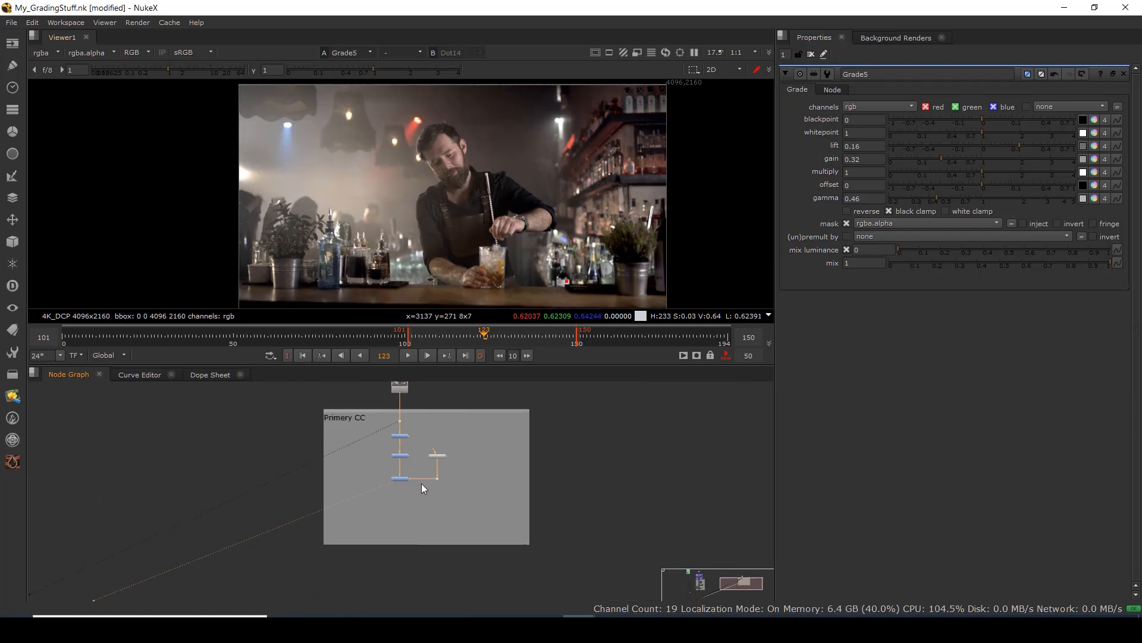
# Move the Primery CC backdrop down and tighten it around its nodes.
pyautogui.moveTo(417, 409); pyautogui.dragTo(416, 426)
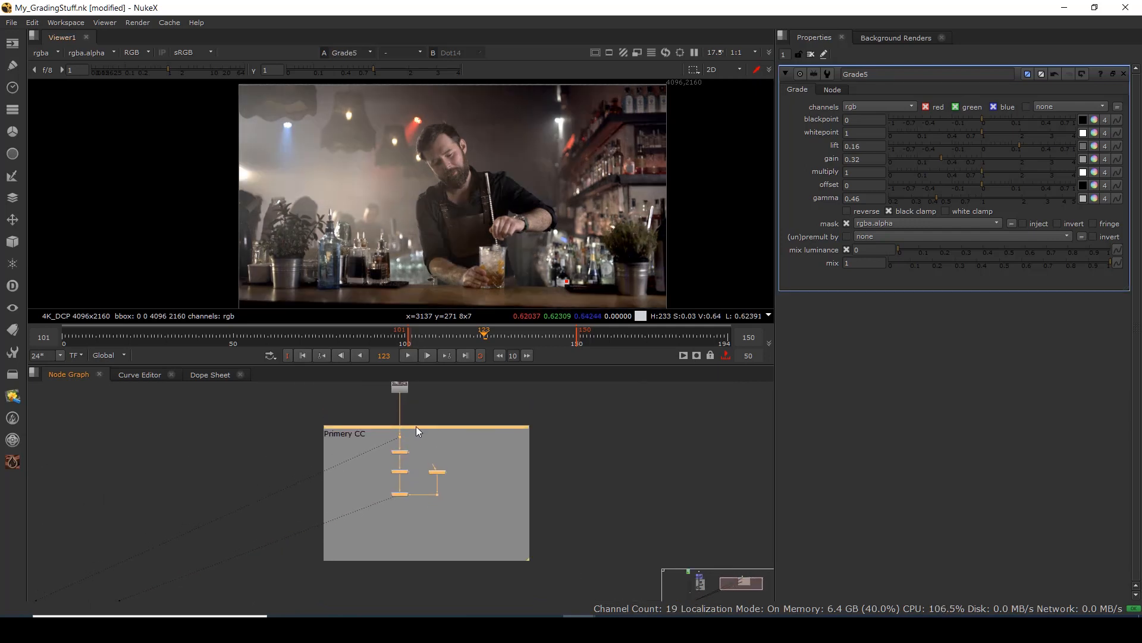
pyautogui.scroll(4, 427, 501)
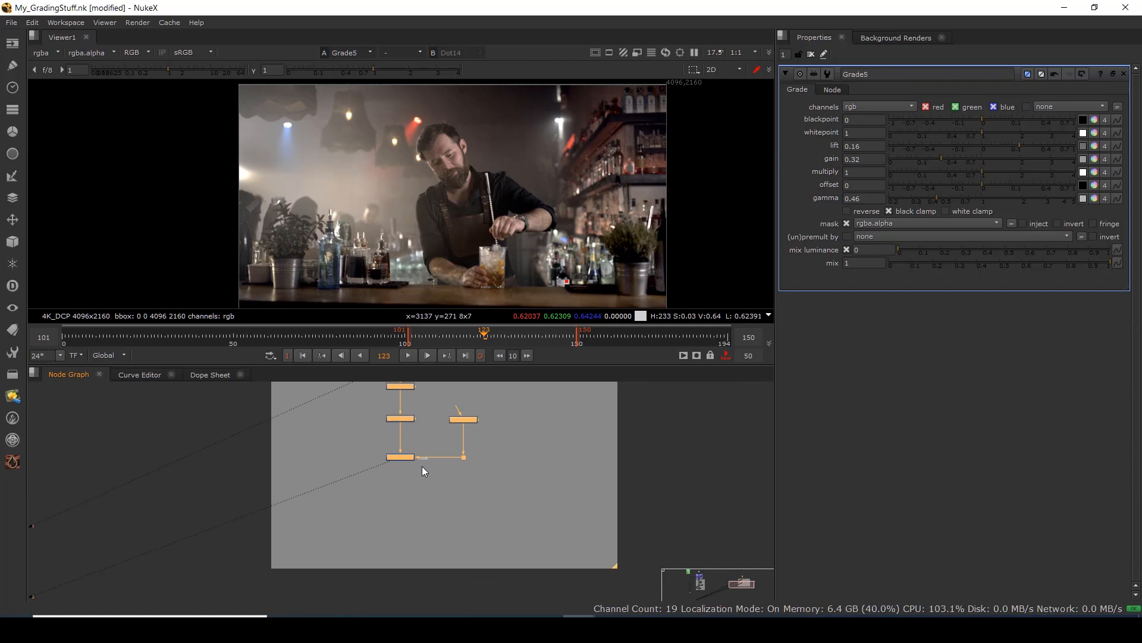
pyautogui.scroll(-4, 422, 466)
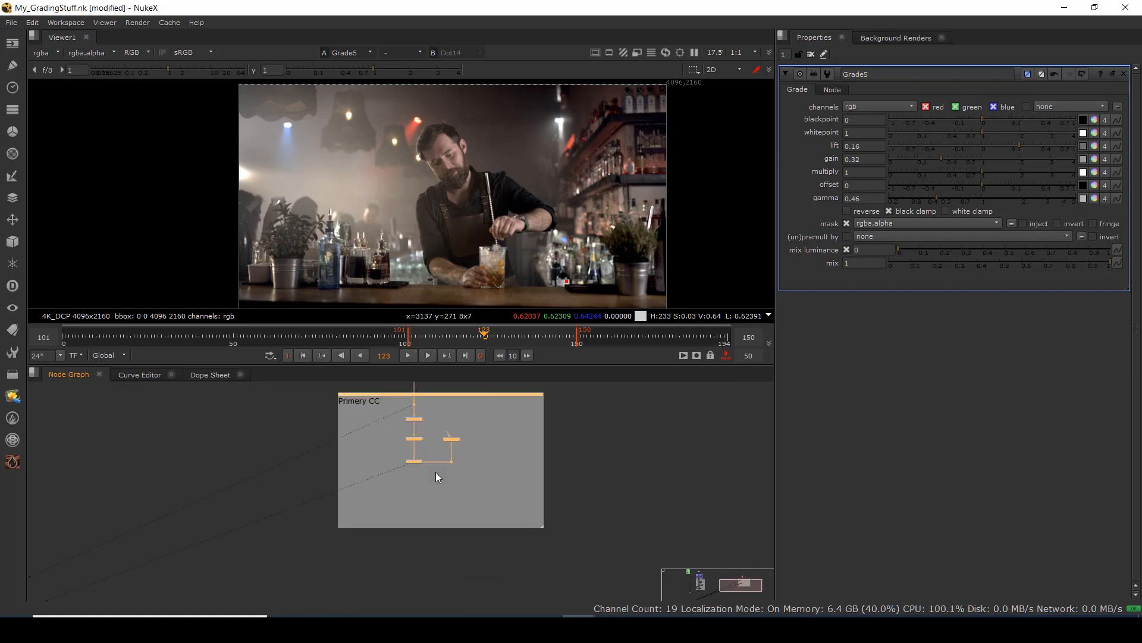
pyautogui.scroll(2, 494, 505)
pyautogui.moveTo(518, 491); pyautogui.dragTo(522, 461)
pyautogui.moveTo(377, 587); pyautogui.dragTo(390, 552)
pyautogui.click(390, 551)
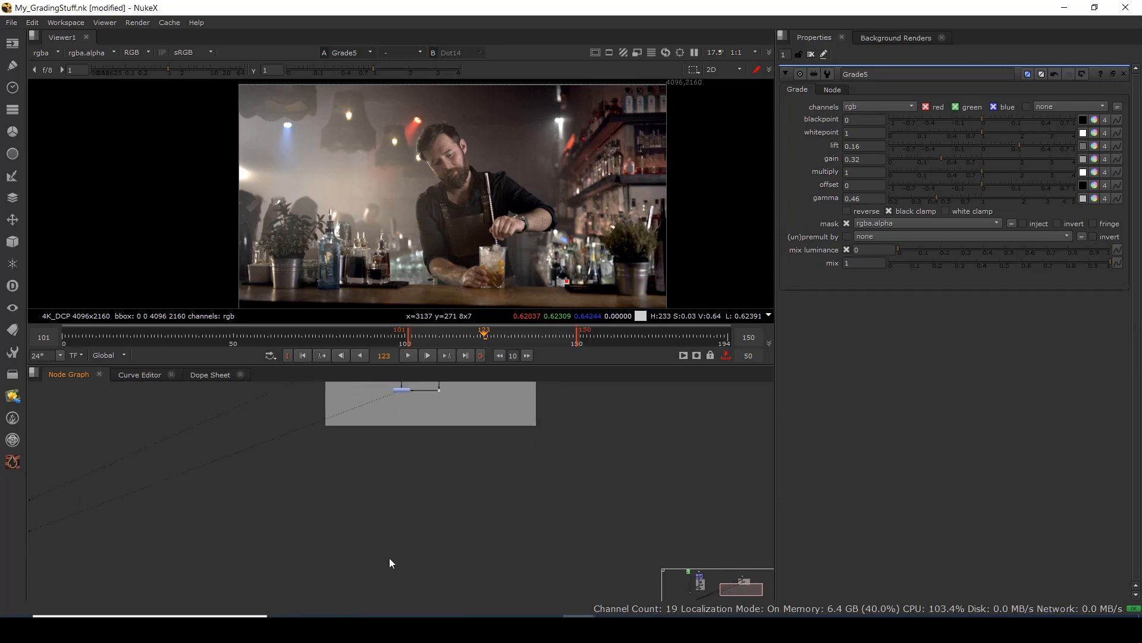
# Delete Transform1 and place a new backdrop from the Other menu below Primery CC.
pyautogui.press('t')
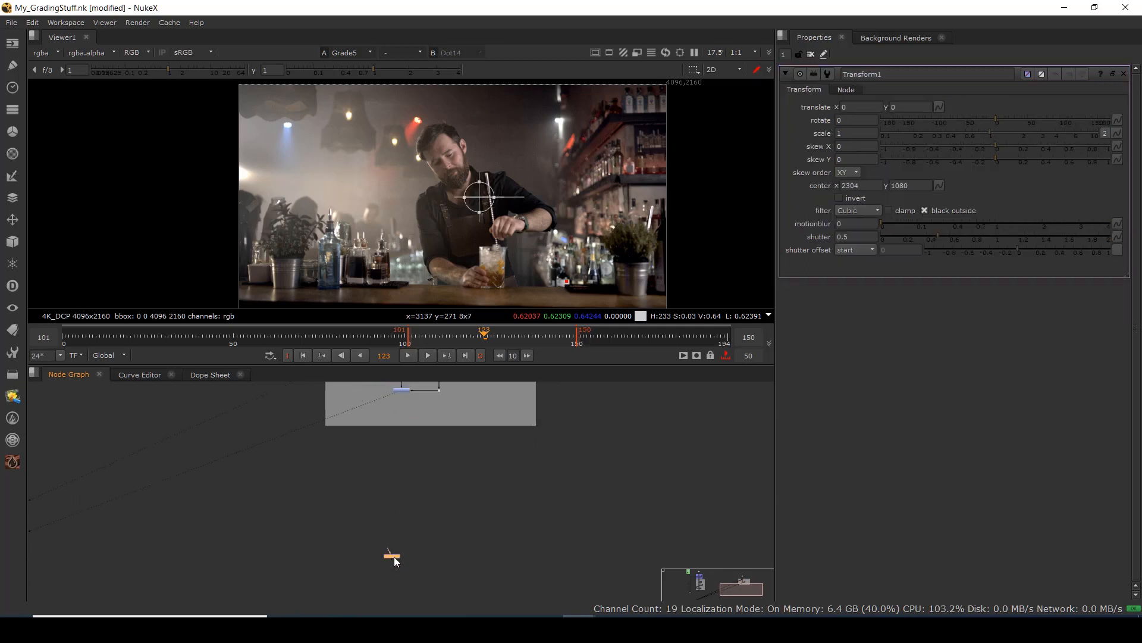
pyautogui.press('Delete')
pyautogui.press('Tab')
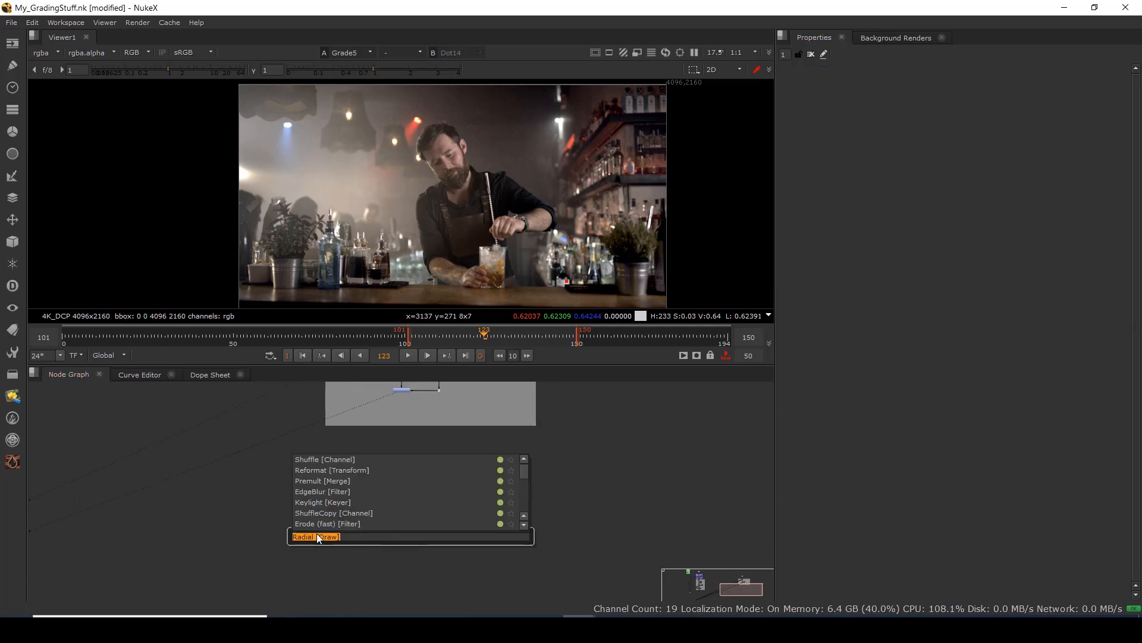
pyautogui.click(14, 373)
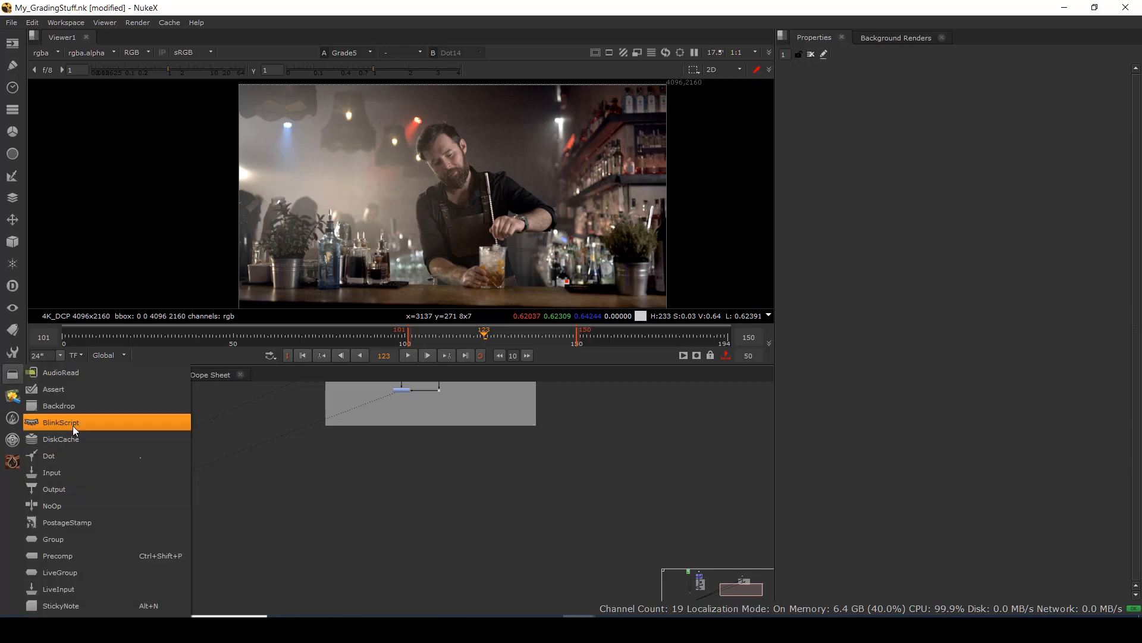
pyautogui.click(67, 401)
pyautogui.scroll(-4, 447, 516)
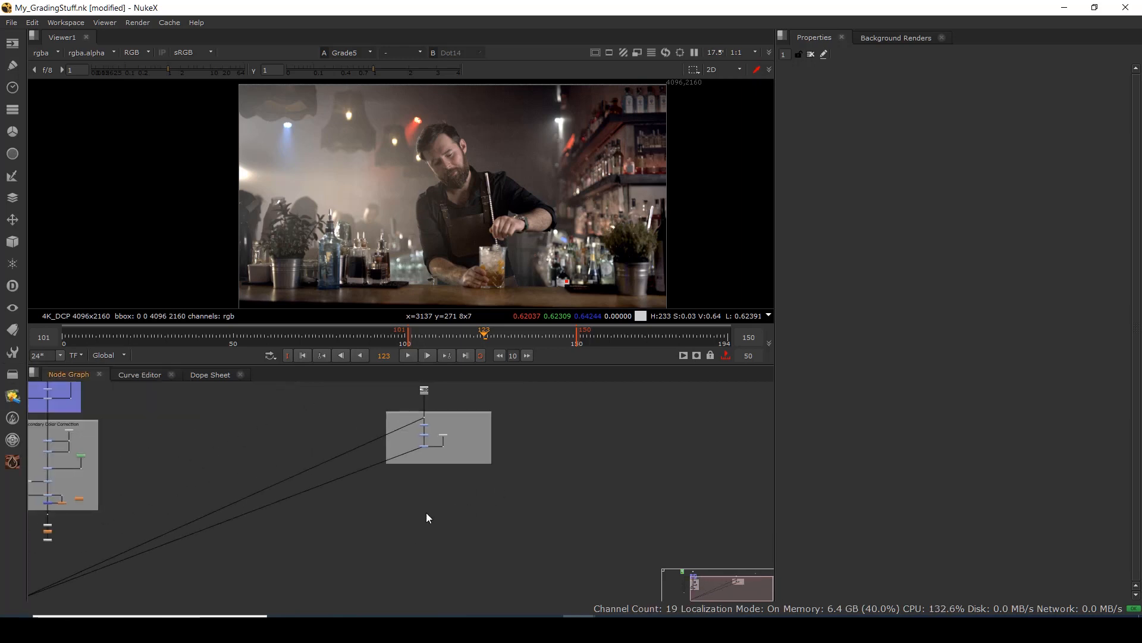
pyautogui.scroll(3, 571, 385)
pyautogui.moveTo(571, 385); pyautogui.dragTo(258, 600)
pyautogui.moveTo(317, 525); pyautogui.dragTo(355, 410)
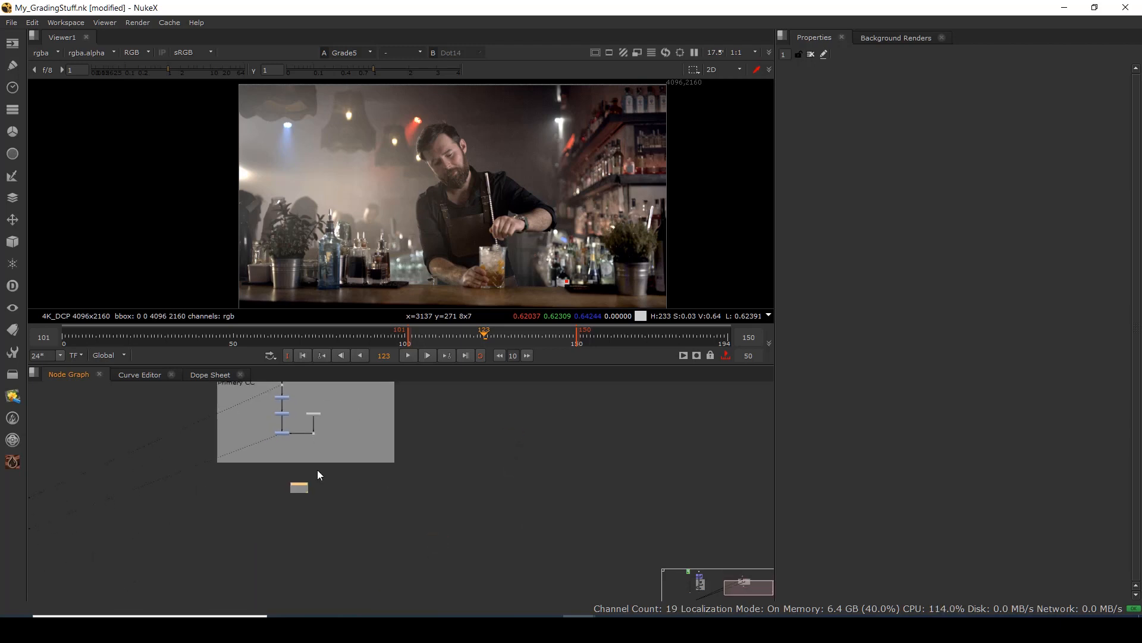
pyautogui.moveTo(316, 470); pyautogui.dragTo(316, 542)
pyautogui.doubleClick(316, 450)
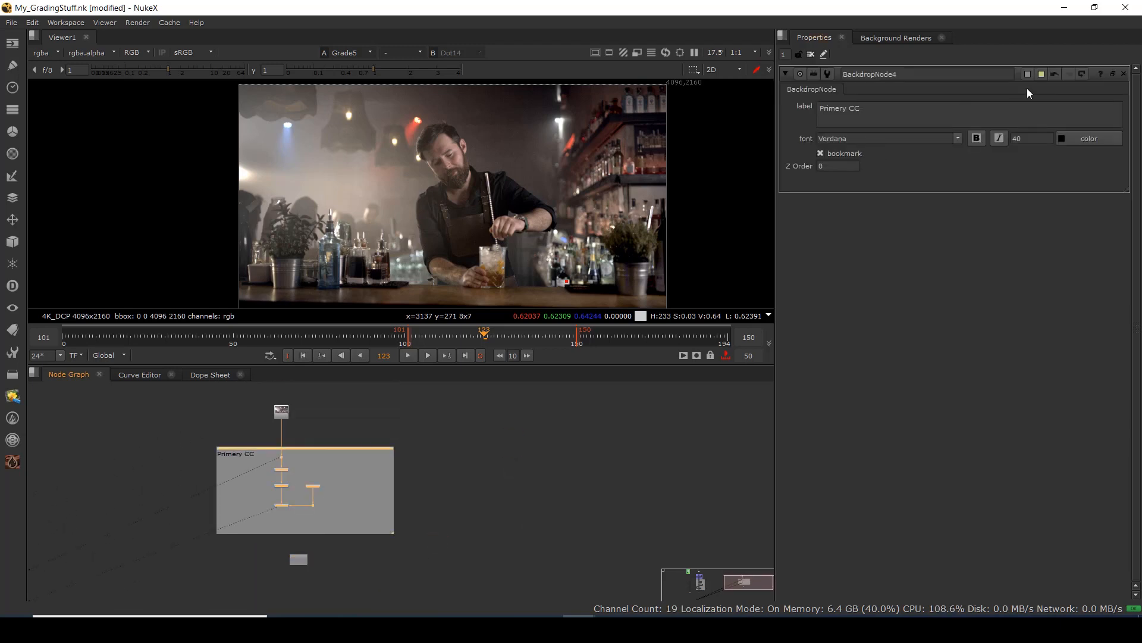
# Tint the Primery CC backdrop pale pink (RGB 0.958, 0.667, 1).
pyautogui.click(1028, 74)
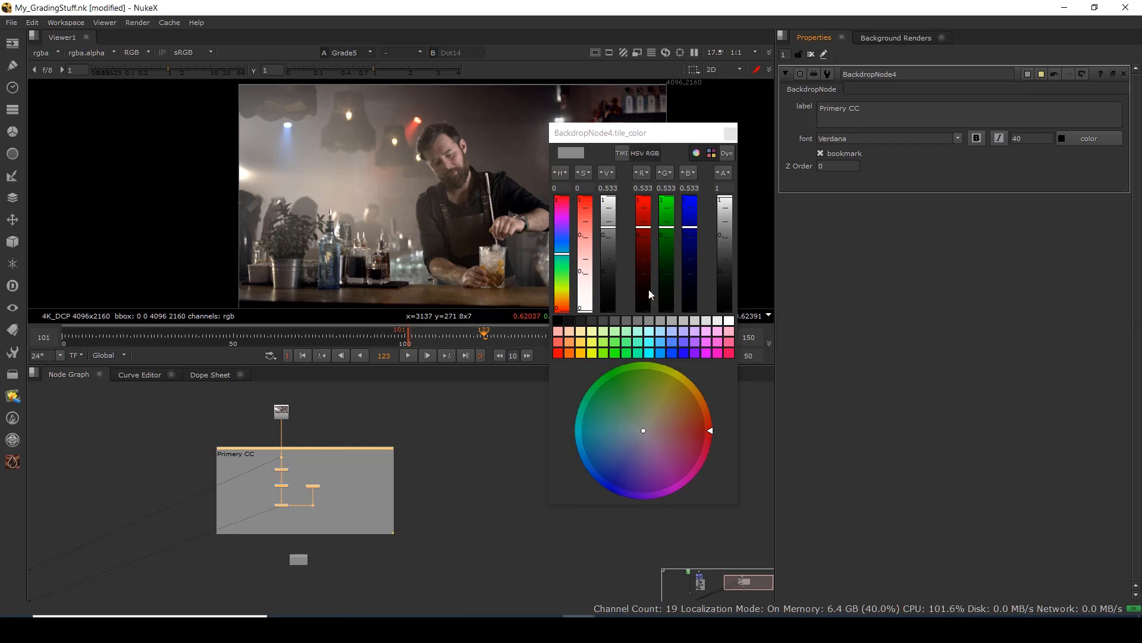
pyautogui.click(717, 353)
pyautogui.click(498, 480)
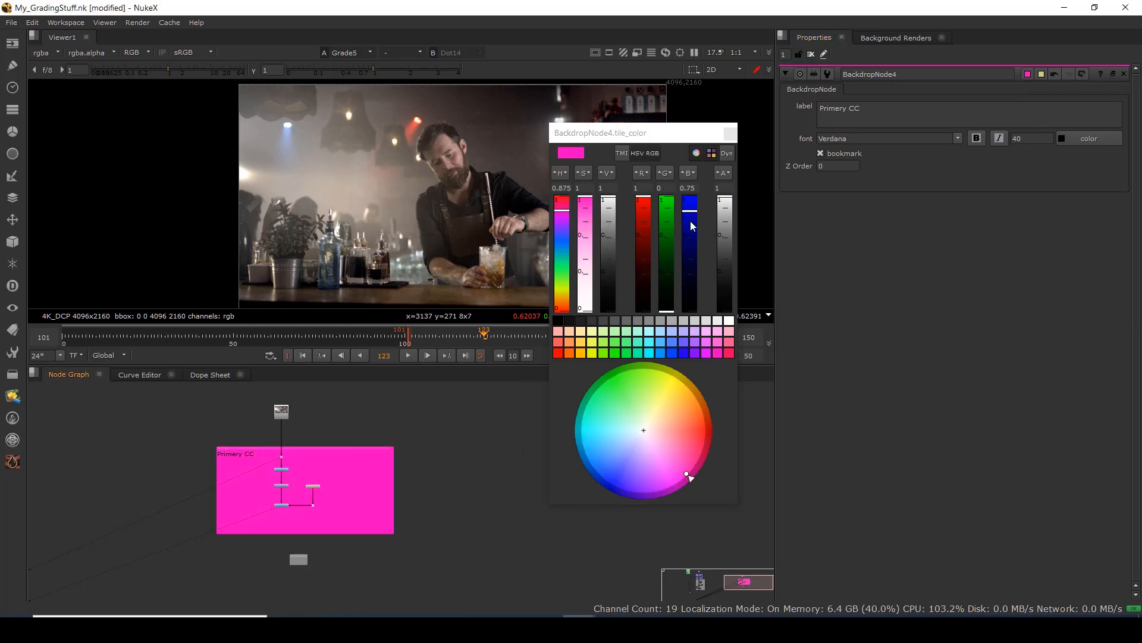
pyautogui.click(706, 333)
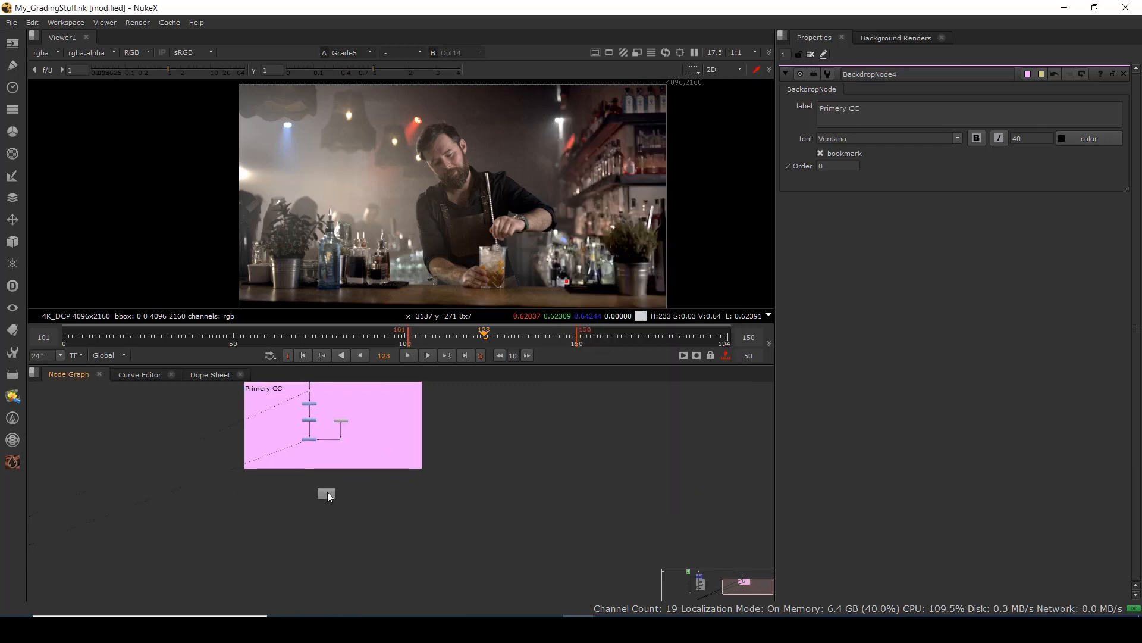
pyautogui.scroll(3, 328, 491)
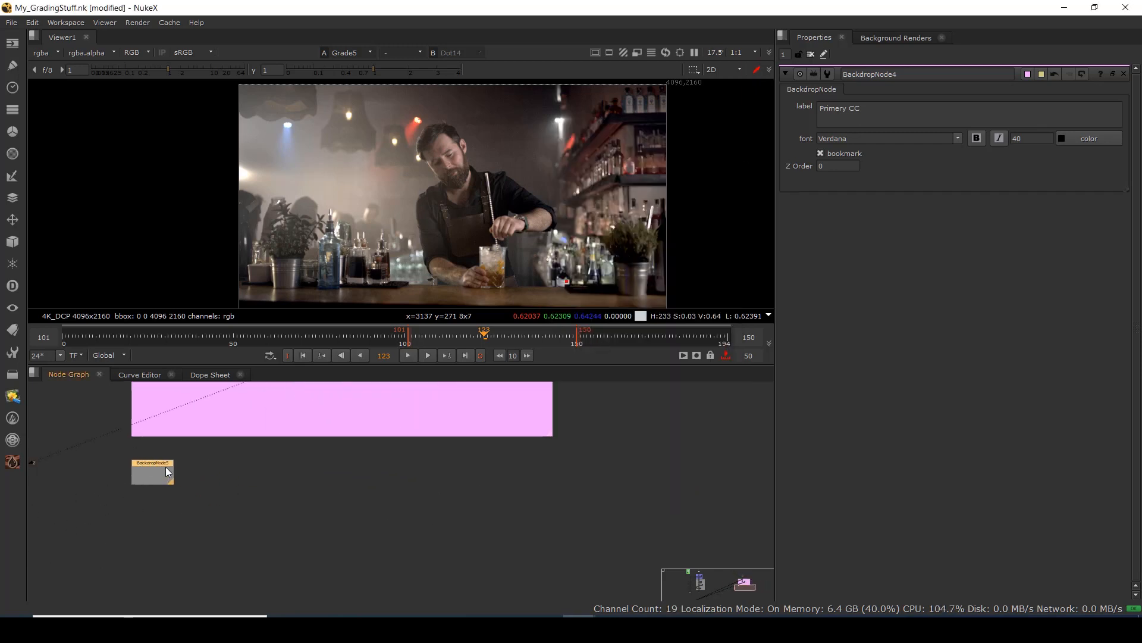
# Enlarge the new backdrop and label it 'Secondary Grade' in 60-point Verdana.
pyautogui.moveTo(165, 467); pyautogui.dragTo(498, 570)
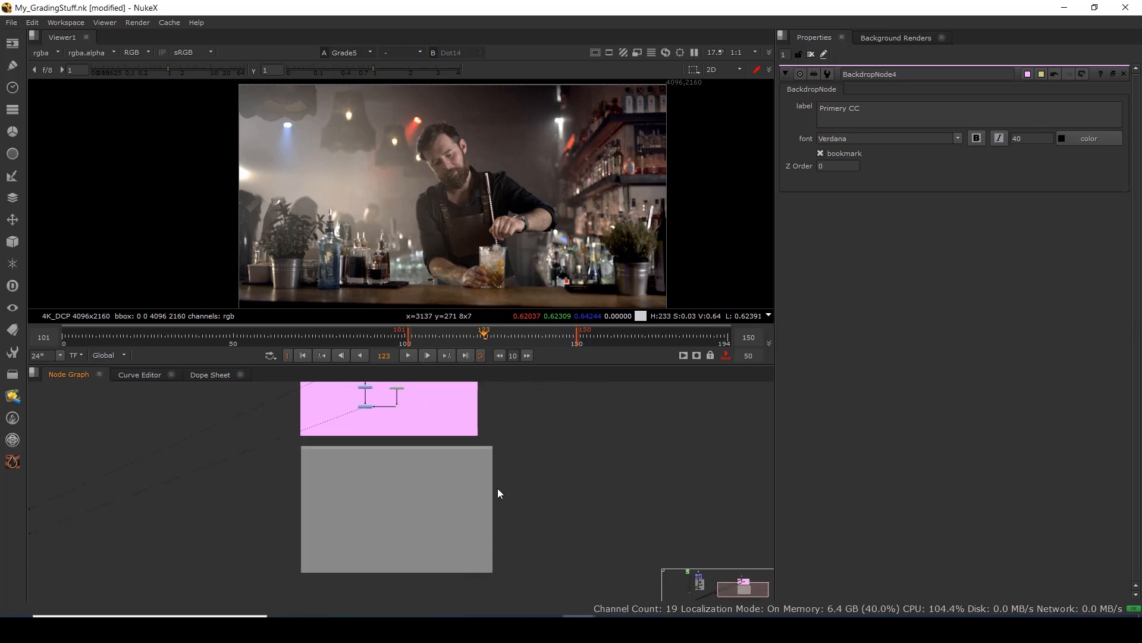
pyautogui.click(452, 450)
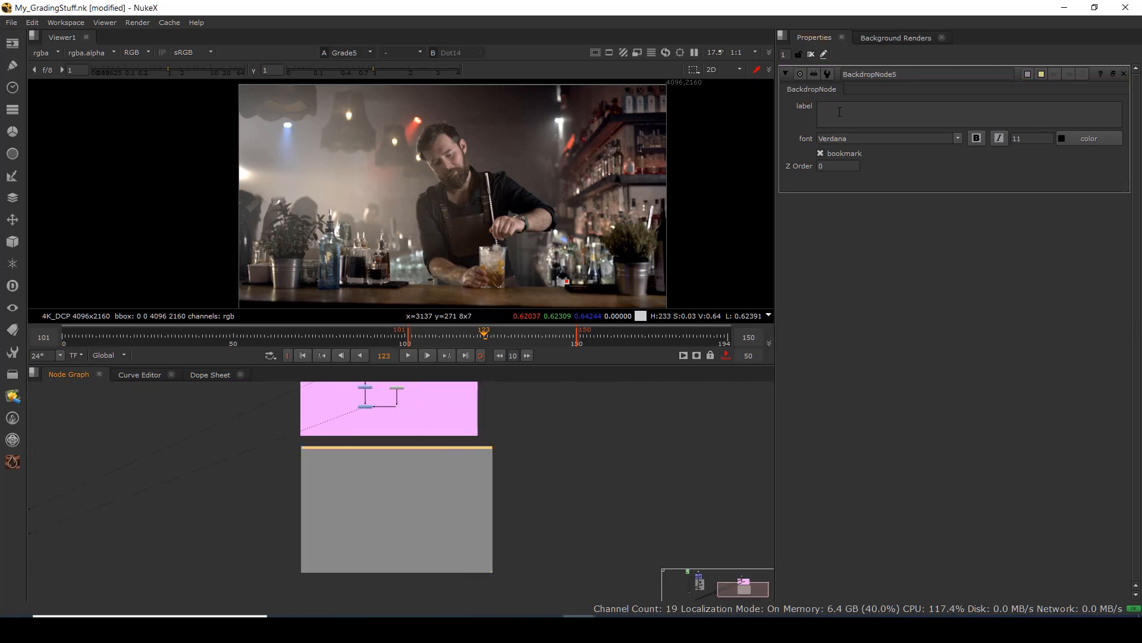
pyautogui.write('Secondary Grade')
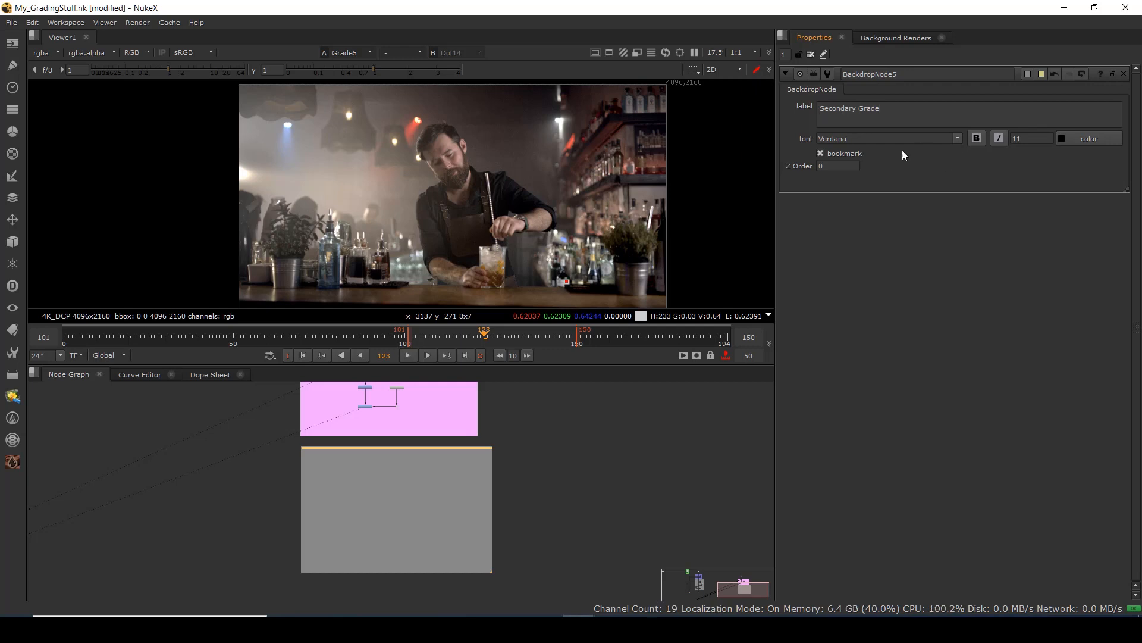
pyautogui.scroll(5, 339, 482)
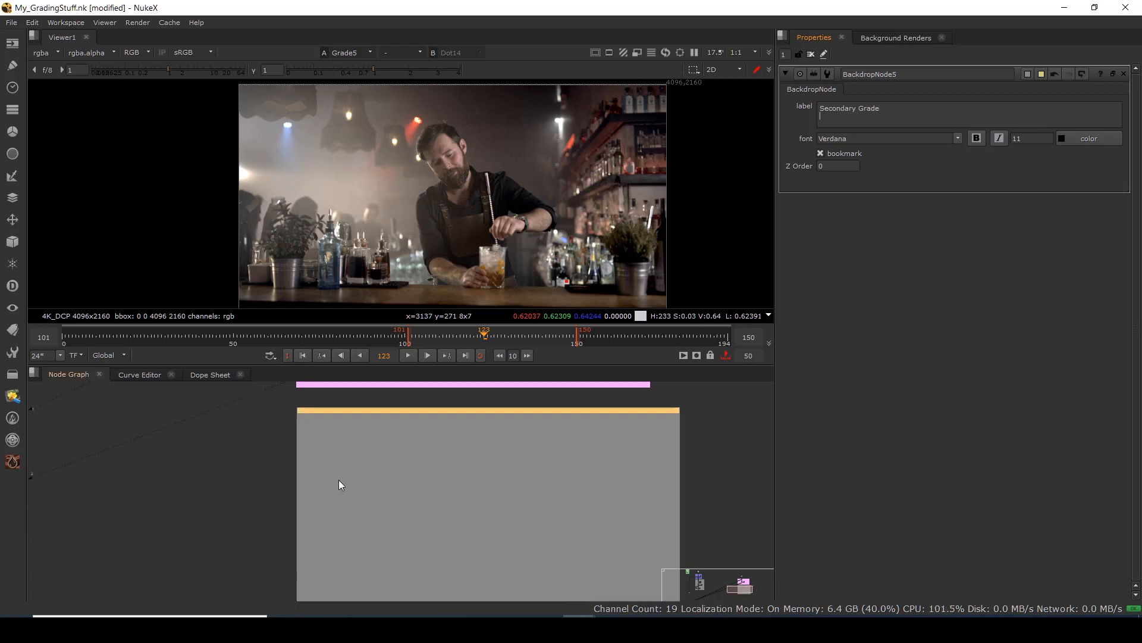
pyautogui.click(883, 116)
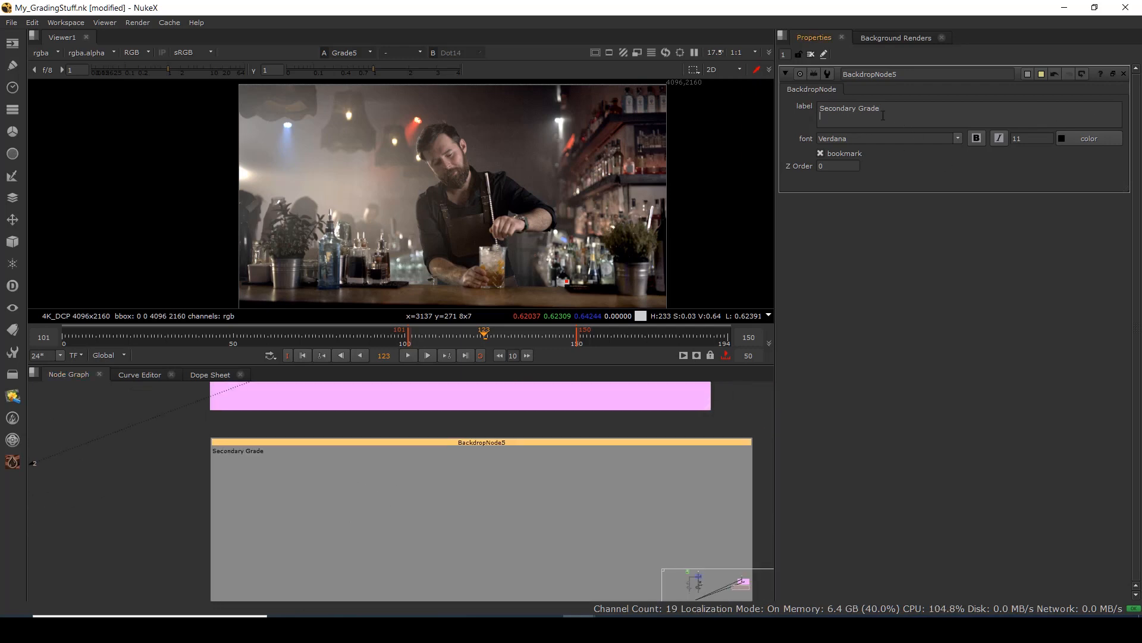
pyautogui.moveTo(883, 111); pyautogui.dragTo(786, 113)
pyautogui.moveTo(1028, 138); pyautogui.dragTo(997, 146)
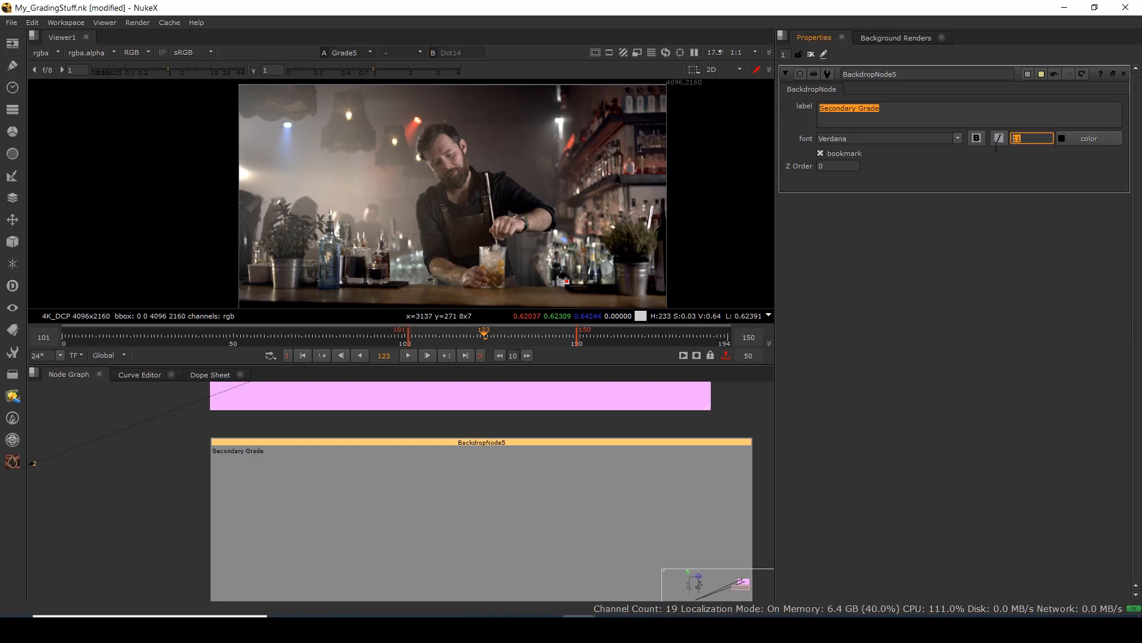
pyautogui.write('50')
pyautogui.press('Return')
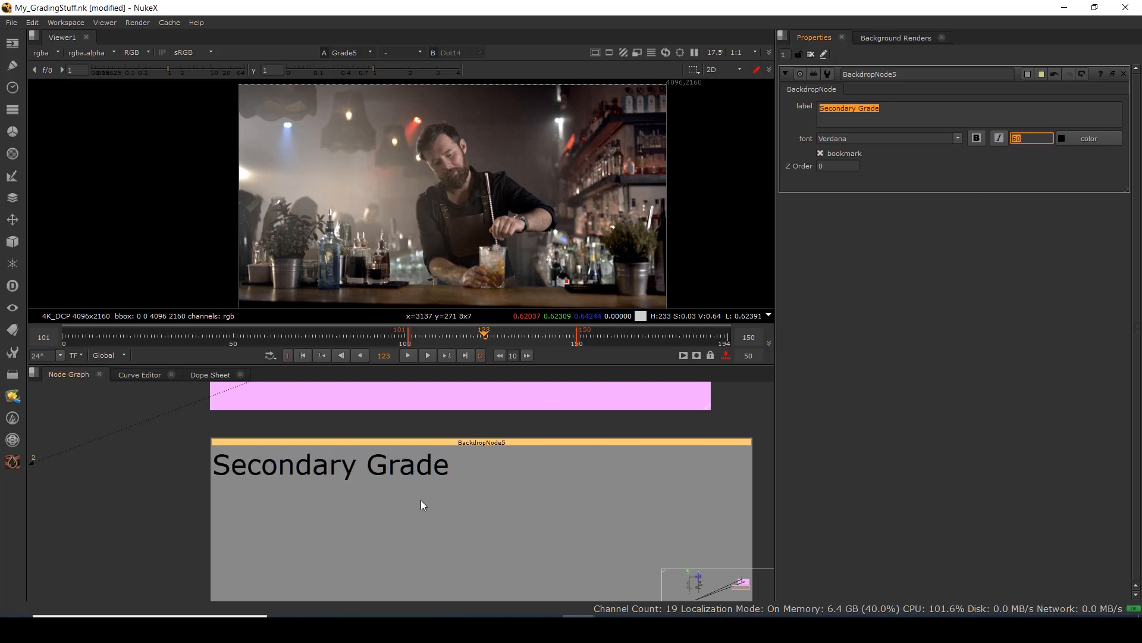
pyautogui.scroll(-5, 420, 501)
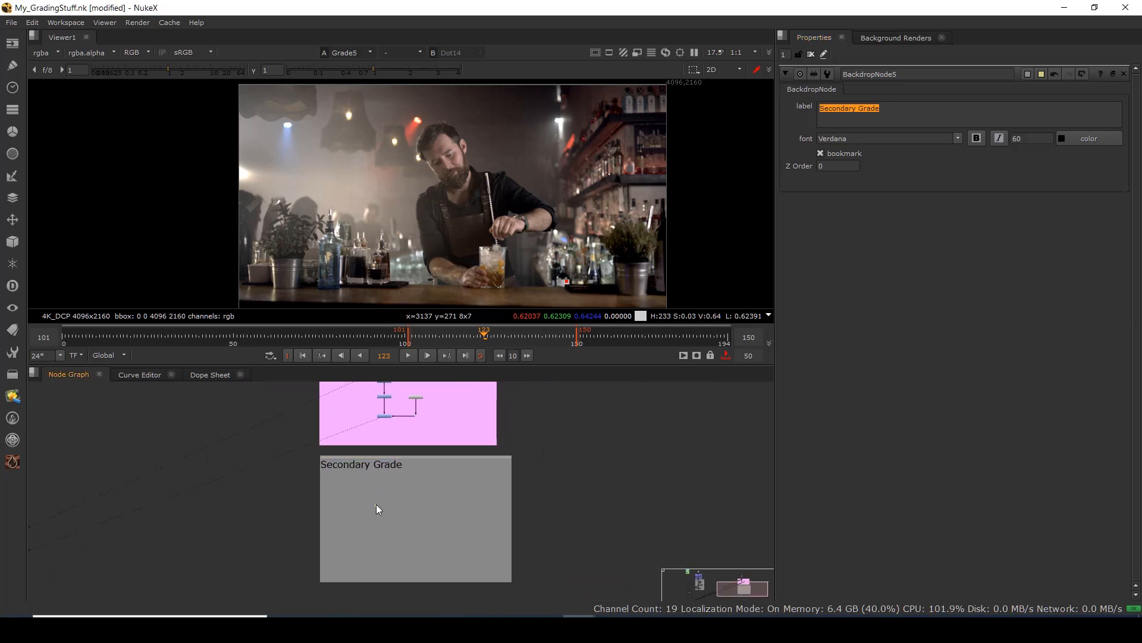
pyautogui.scroll(3, 379, 503)
# Add a Dot inside Secondary Grade, branched from the pink backdrop's chain.
pyautogui.press('.')
pyautogui.moveTo(382, 504); pyautogui.dragTo(398, 412)
pyautogui.moveTo(386, 558); pyautogui.dragTo(402, 513)
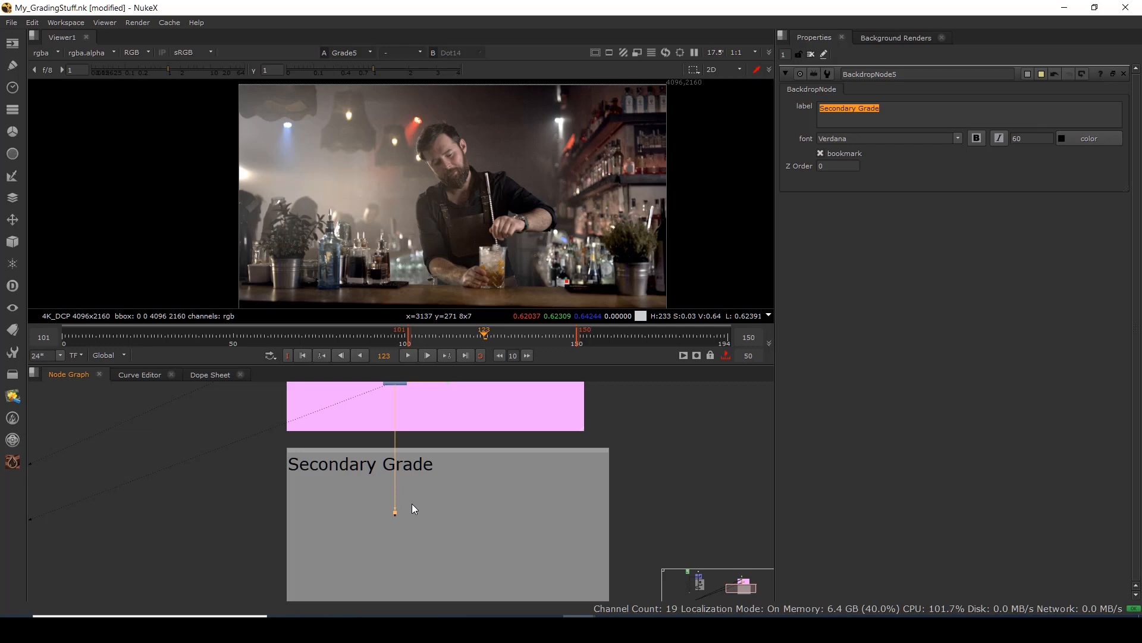
pyautogui.scroll(-4, 415, 509)
pyautogui.scroll(8, 403, 523)
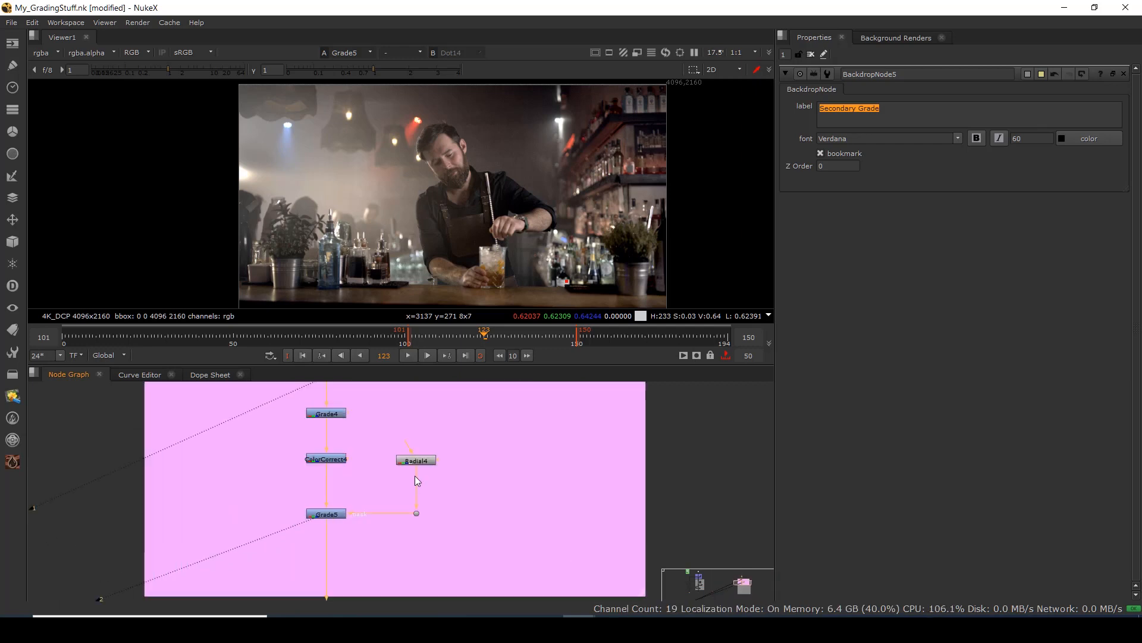
# Move the Radial4 mask left and up at the first frame and keyframe its area.
pyautogui.click(419, 455)
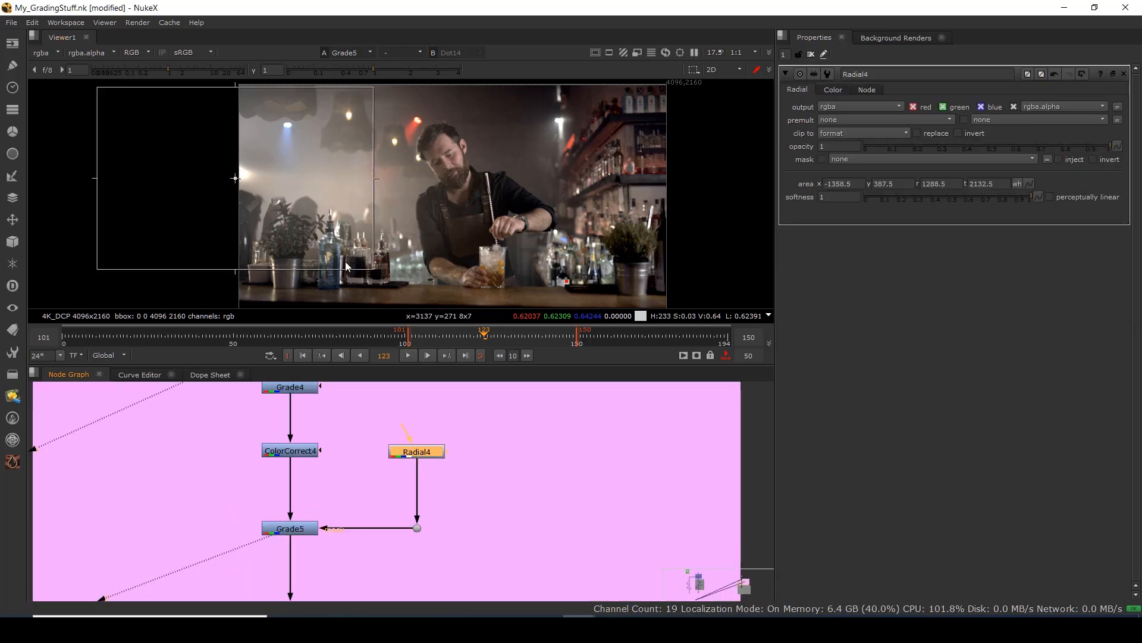
pyautogui.moveTo(235, 180); pyautogui.dragTo(235, 182)
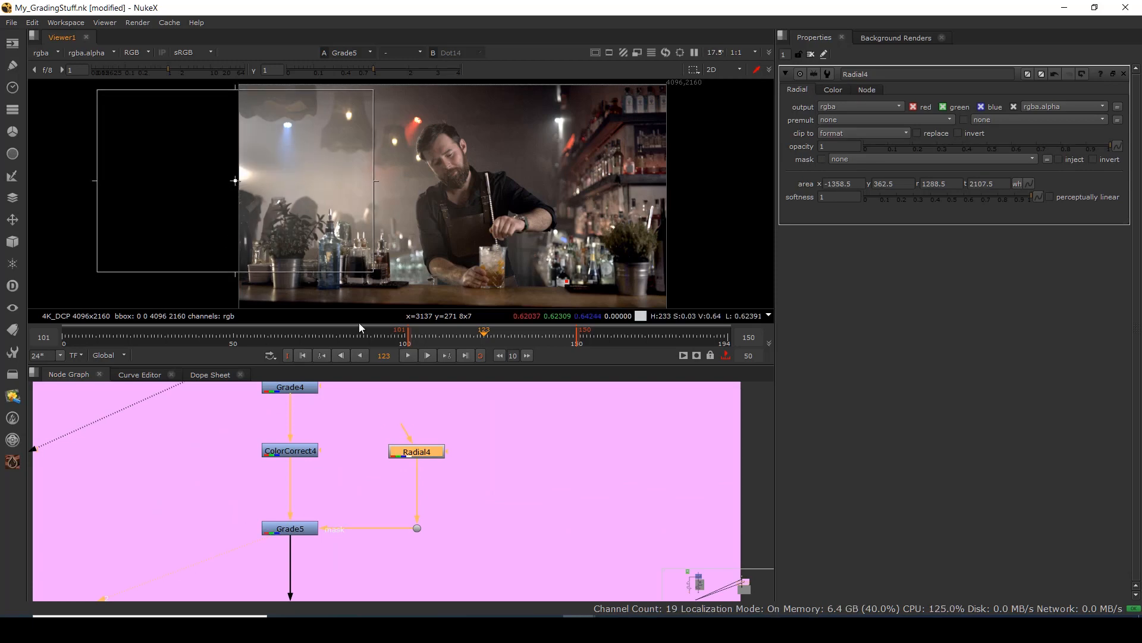
pyautogui.click(298, 356)
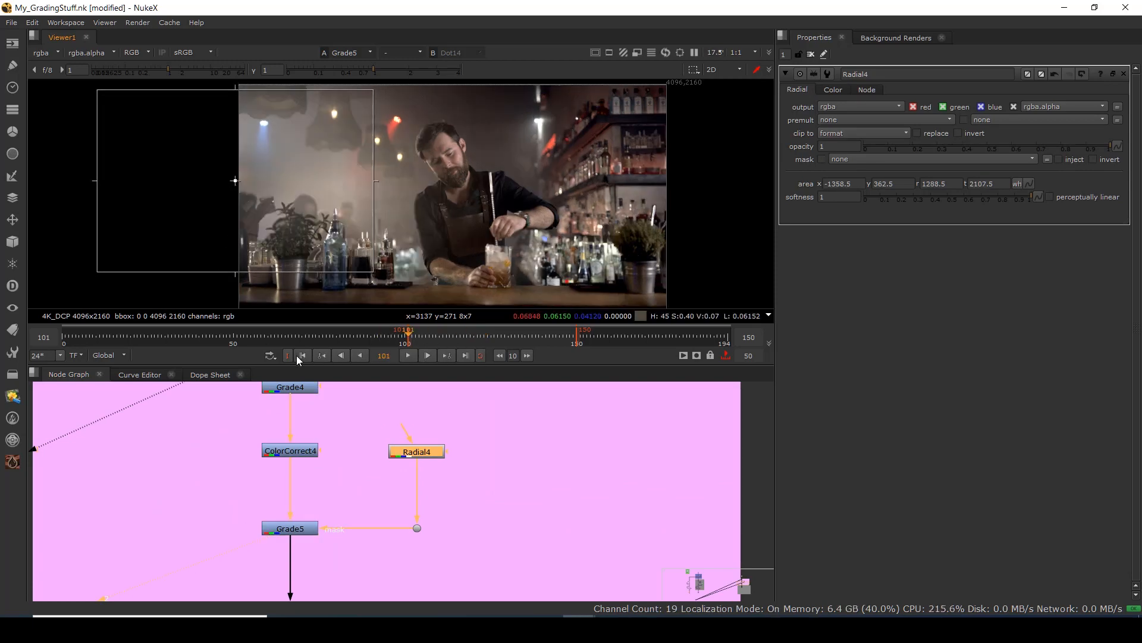
pyautogui.moveTo(237, 181); pyautogui.dragTo(216, 177)
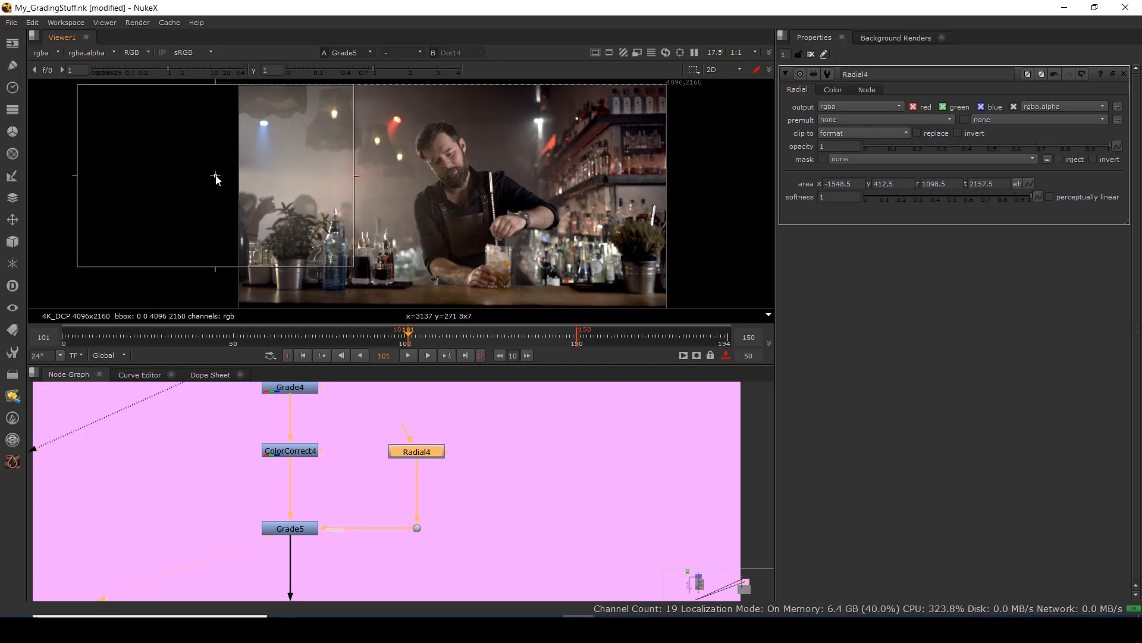
pyautogui.click(1024, 183)
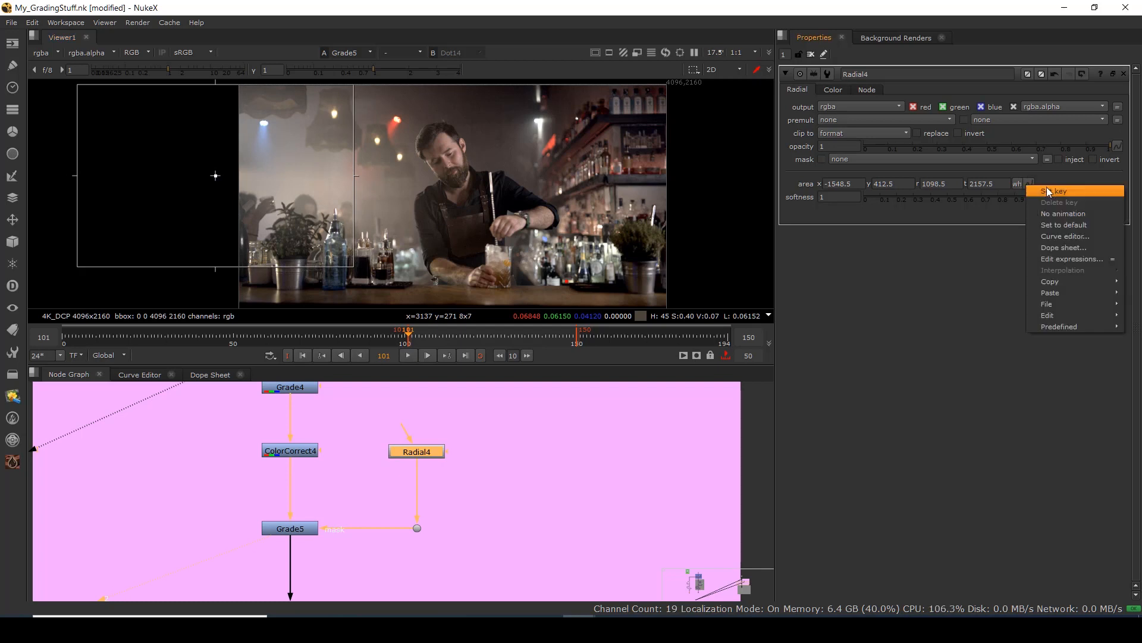
pyautogui.click(1038, 190)
# Move the Radial4 mask progressively right at frames 114, 128 and 144.
pyautogui.click(453, 335)
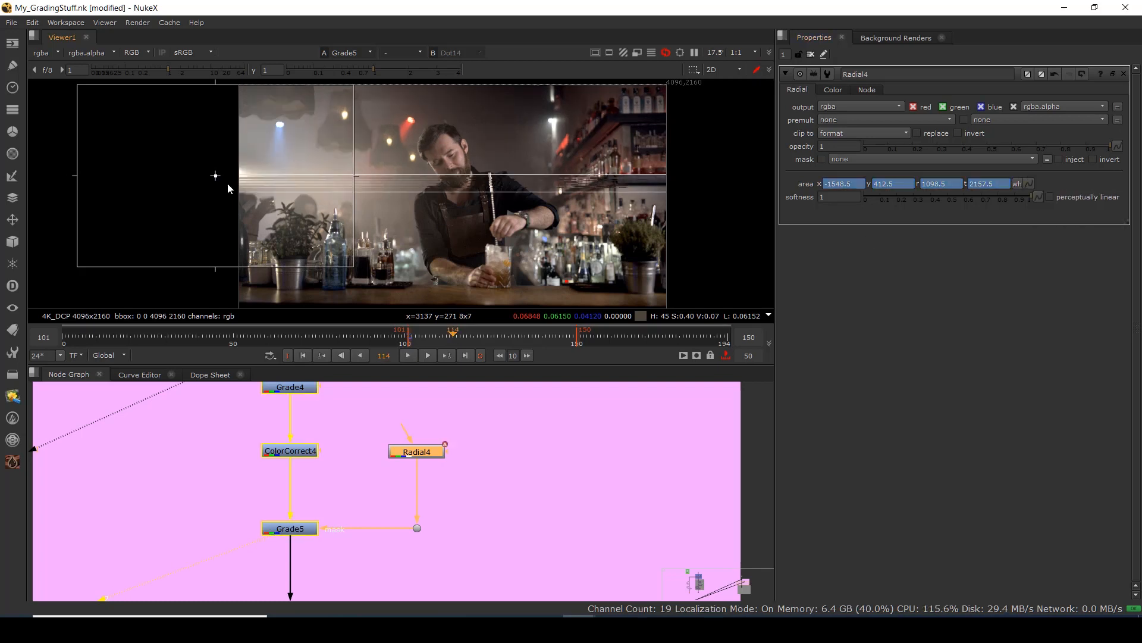
pyautogui.moveTo(215, 177); pyautogui.dragTo(225, 179)
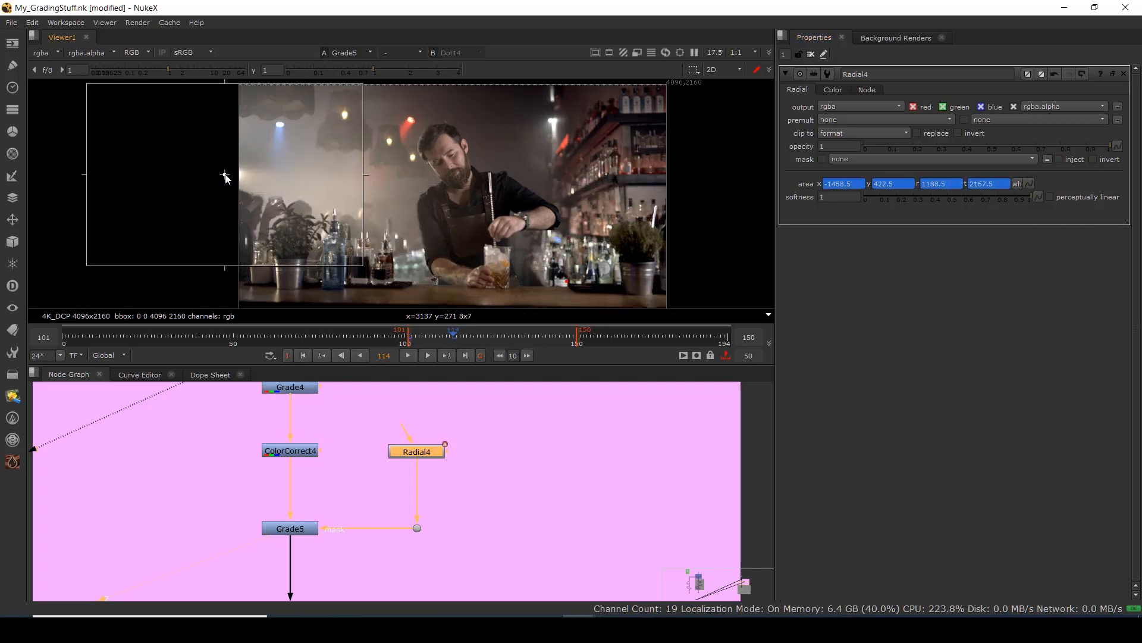
pyautogui.click(502, 336)
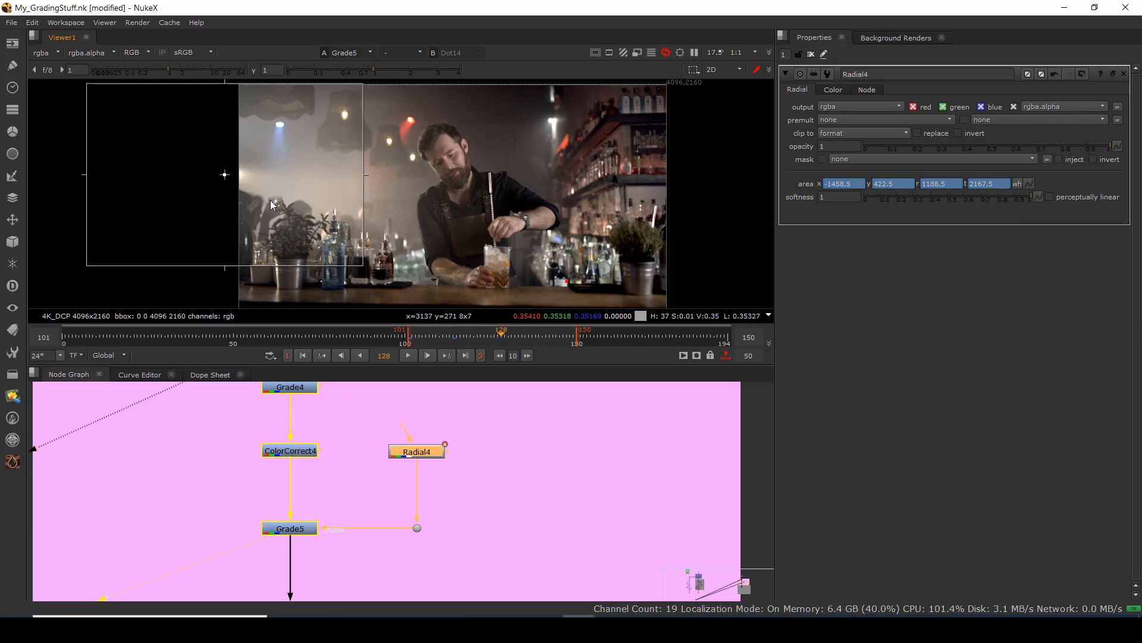
pyautogui.moveTo(225, 176); pyautogui.dragTo(236, 178)
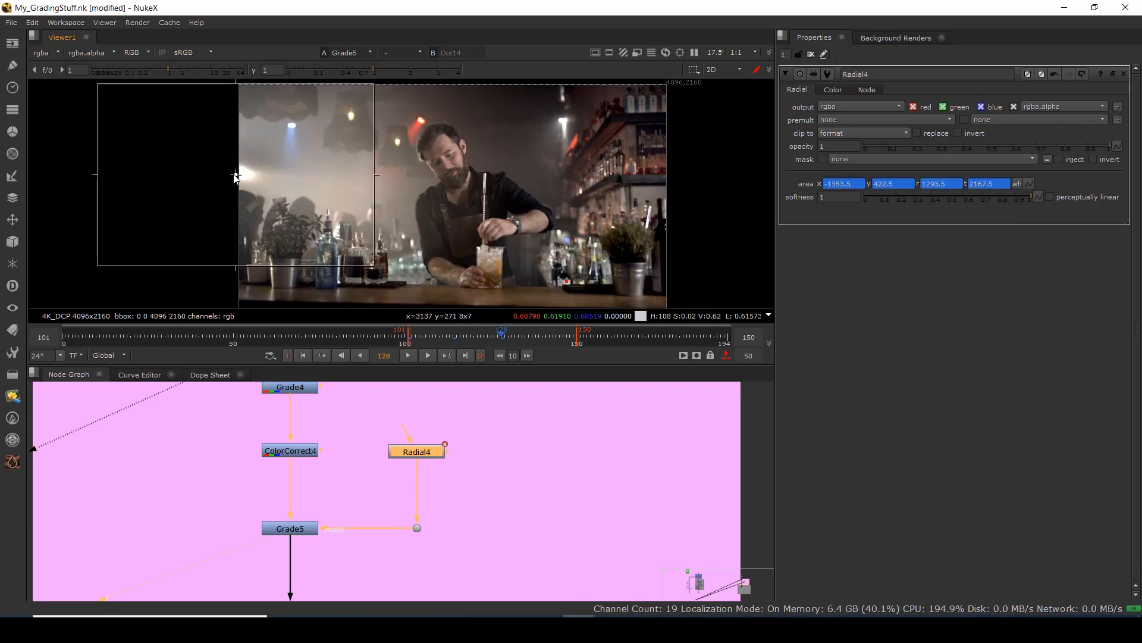
pyautogui.click(556, 336)
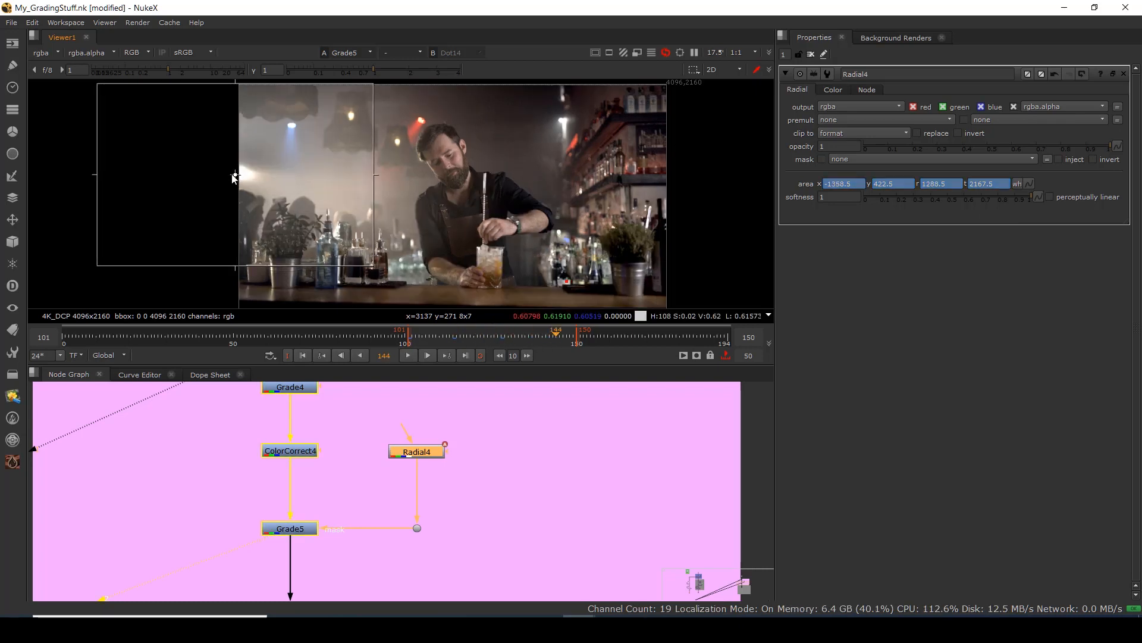
pyautogui.moveTo(235, 175); pyautogui.dragTo(247, 174)
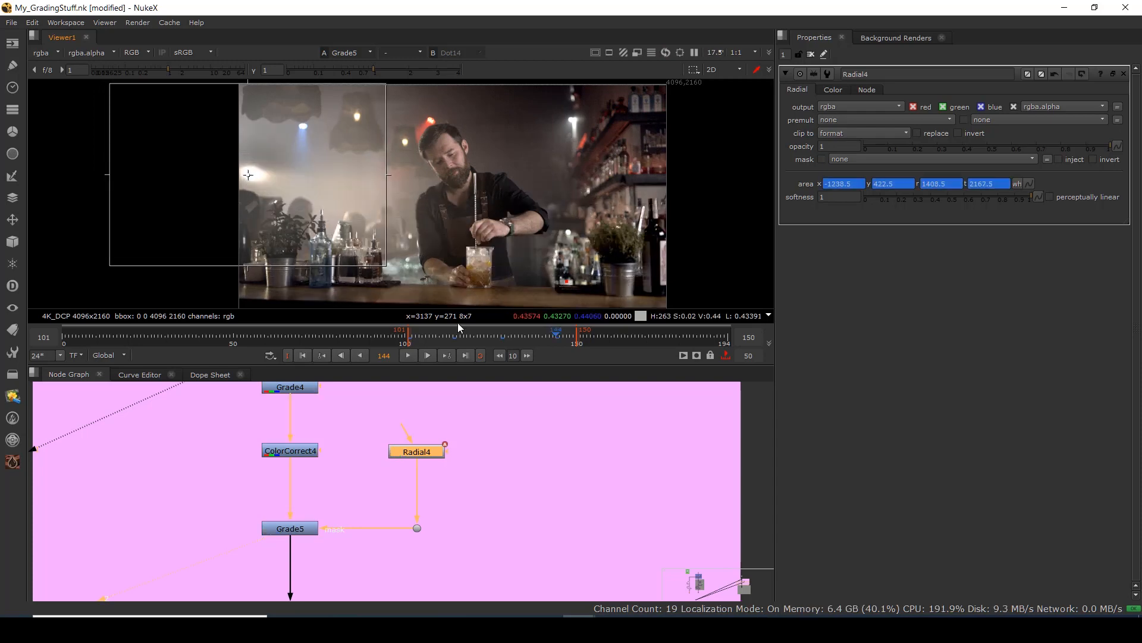
# Shift the Radial4 mask right at frame 150, check frame 107, then nudge its centre.
pyautogui.click(465, 355)
pyautogui.moveTo(249, 177); pyautogui.dragTo(256, 178)
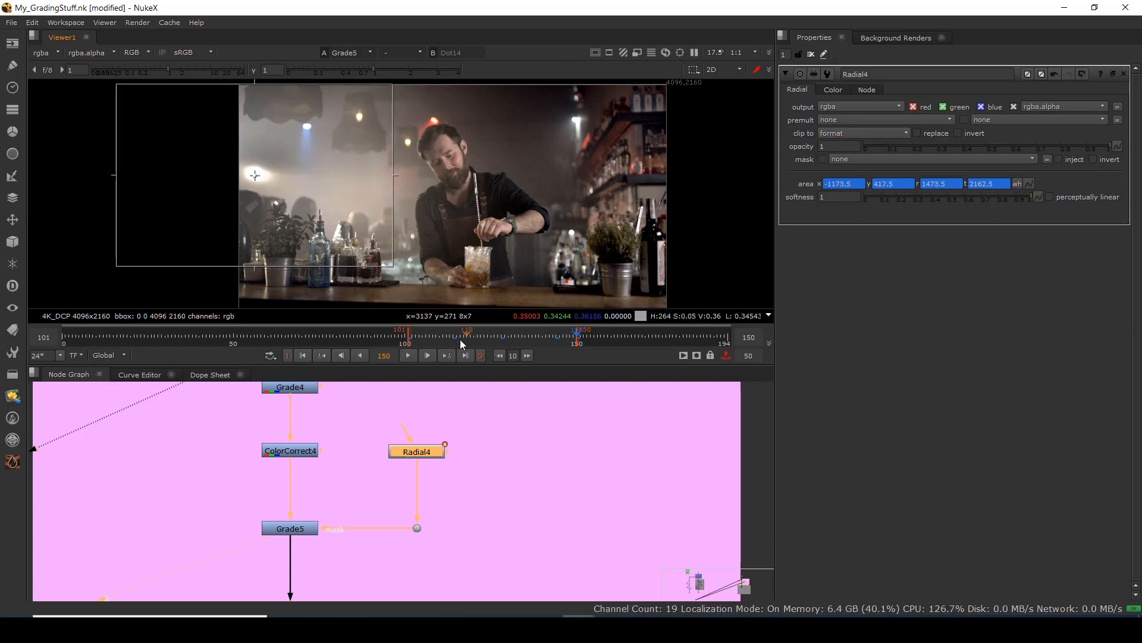
pyautogui.click(429, 337)
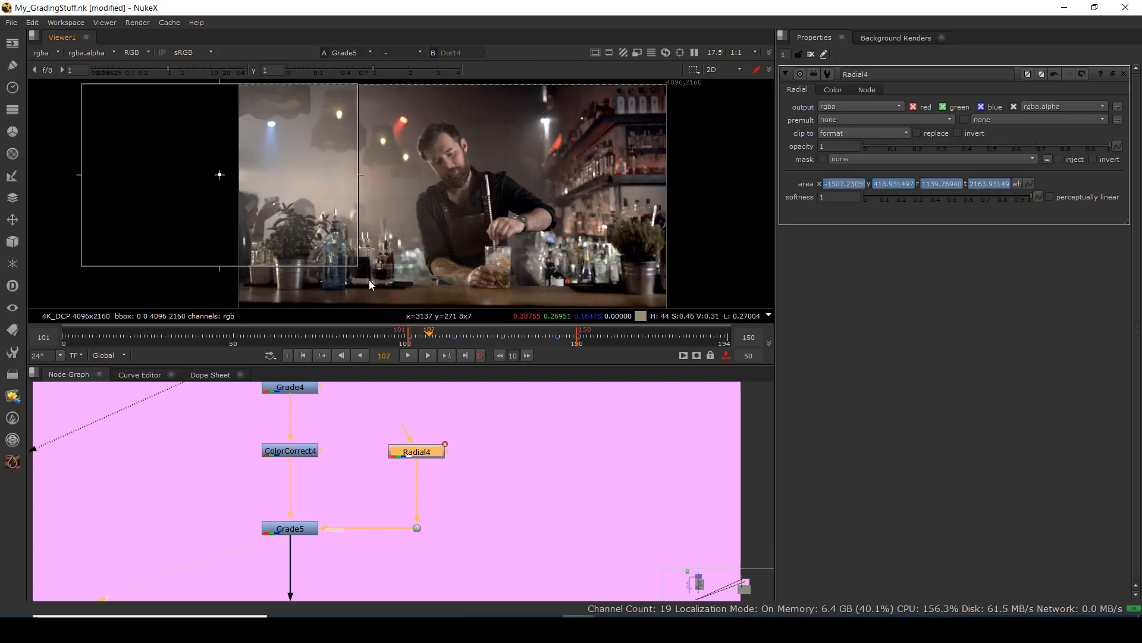
pyautogui.click(466, 355)
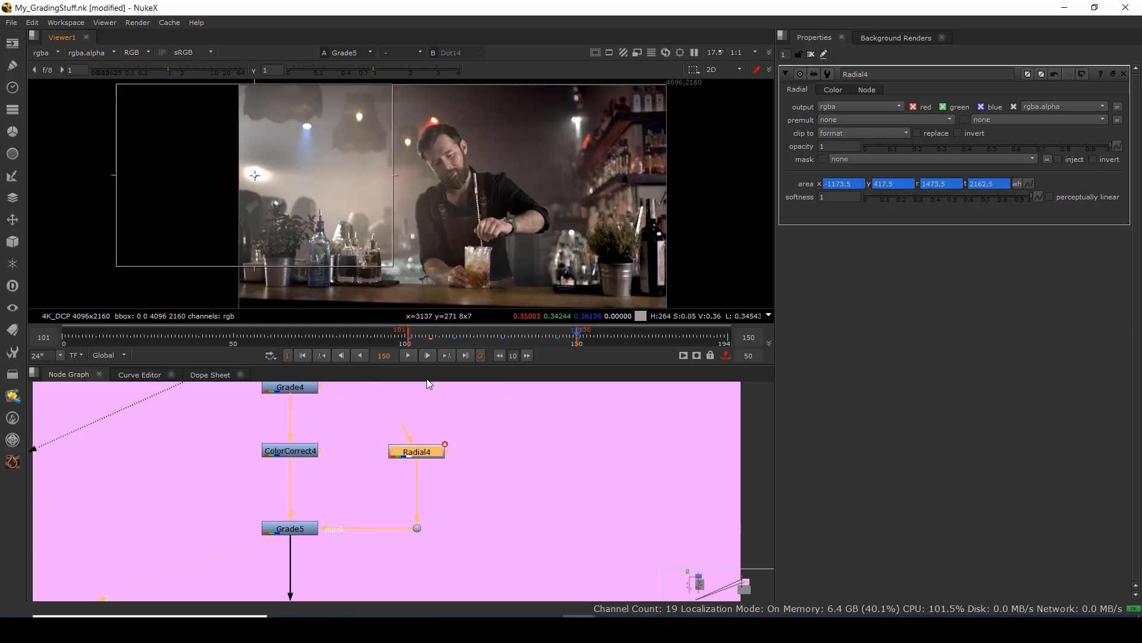
pyautogui.moveTo(257, 181); pyautogui.dragTo(255, 180)
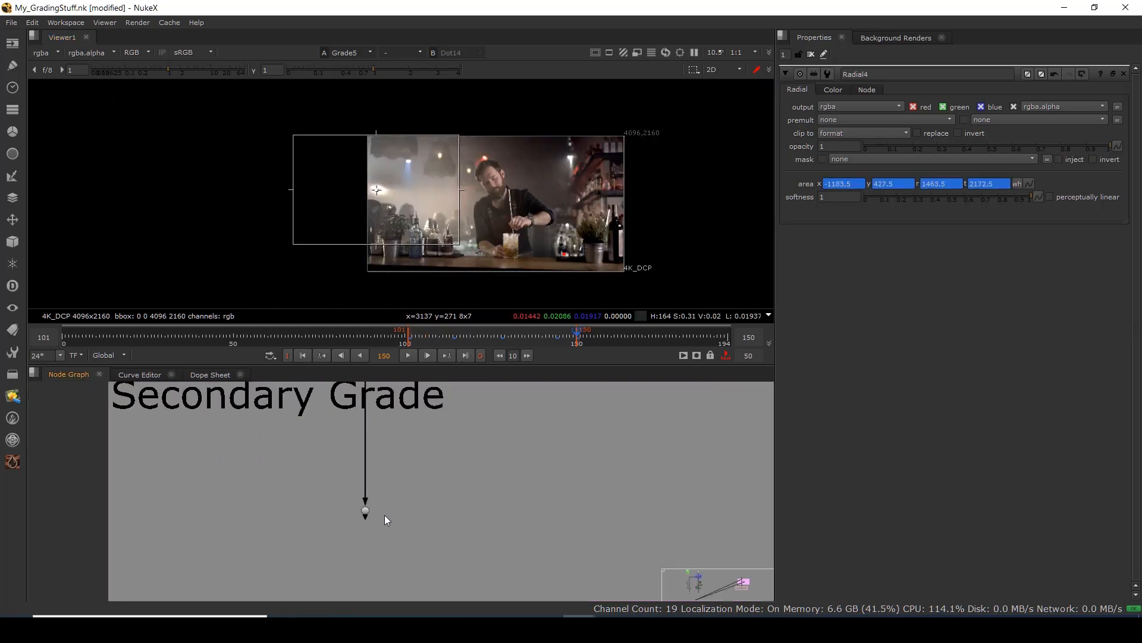
# Nudge the Dot on the Secondary Grade backdrop slightly upward.
pyautogui.scroll(-3, 385, 515)
pyautogui.scroll(1, 333, 479)
pyautogui.scroll(-1, 345, 500)
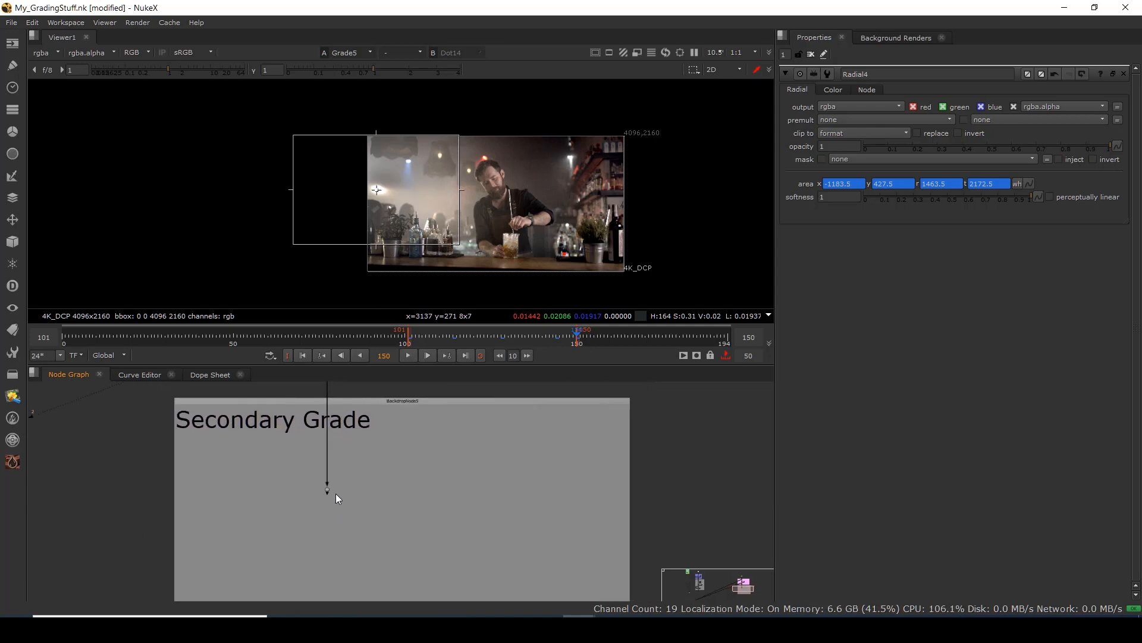
pyautogui.moveTo(327, 491); pyautogui.dragTo(327, 477)
pyautogui.scroll(2, 464, 208)
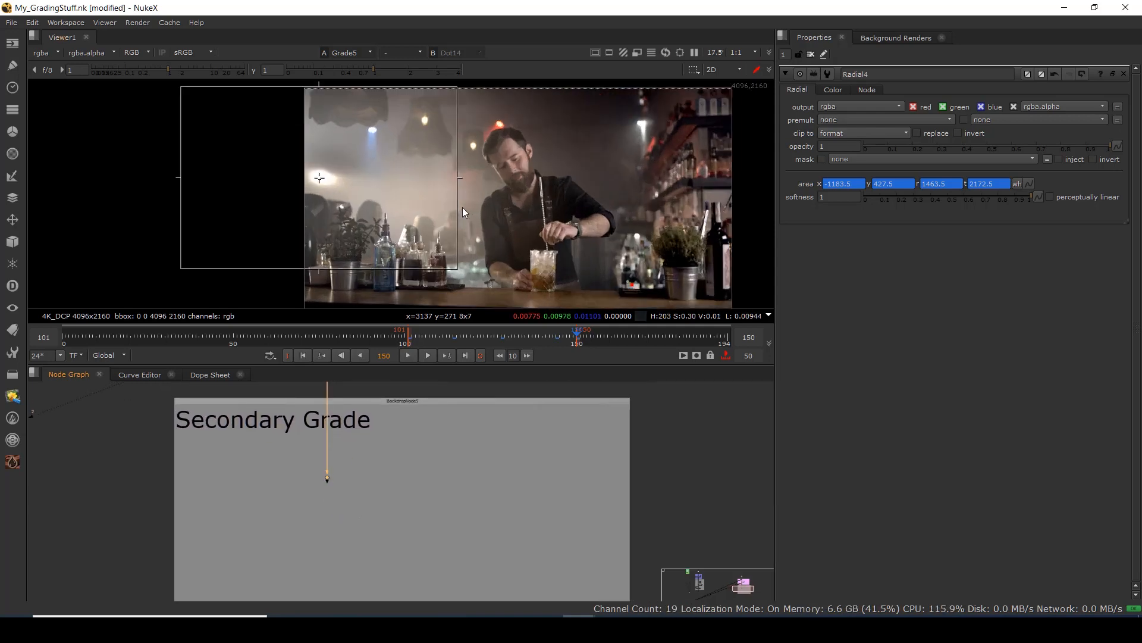
# Close the Radial4 properties, pan the viewer left and bring up the node search.
pyautogui.click(811, 54)
pyautogui.moveTo(511, 222); pyautogui.dragTo(367, 220)
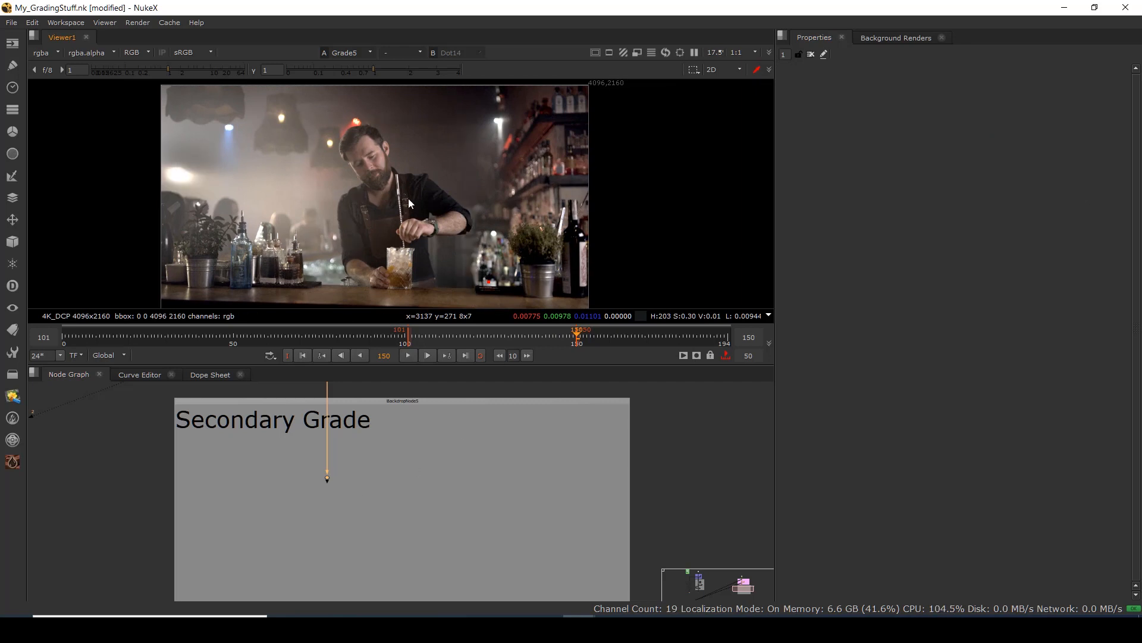
pyautogui.scroll(1, 361, 174)
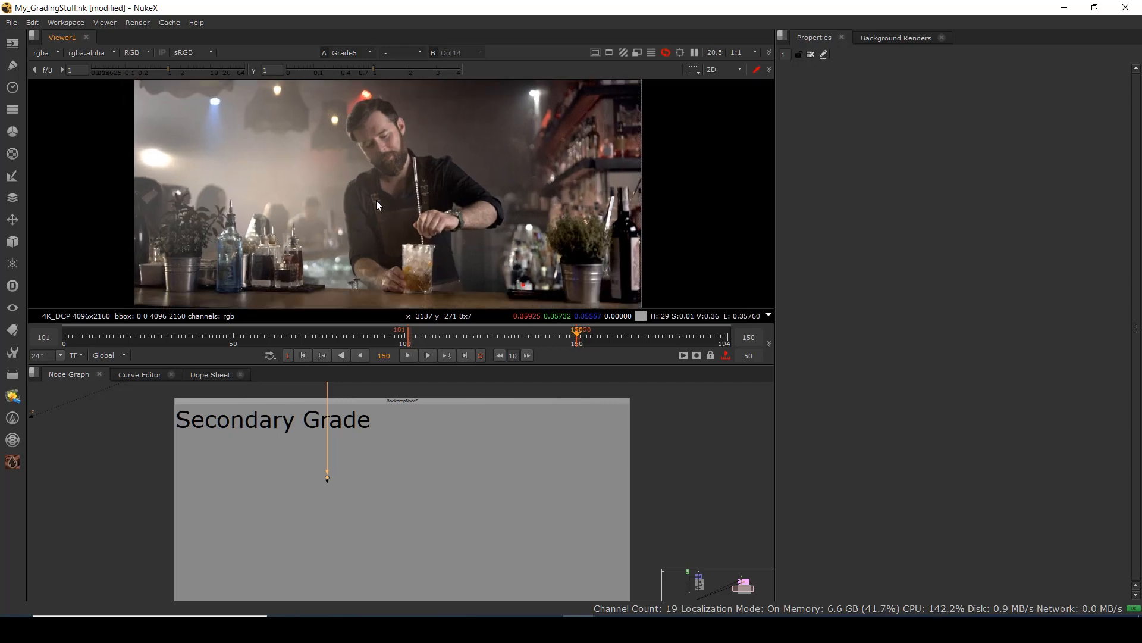
pyautogui.click(329, 522)
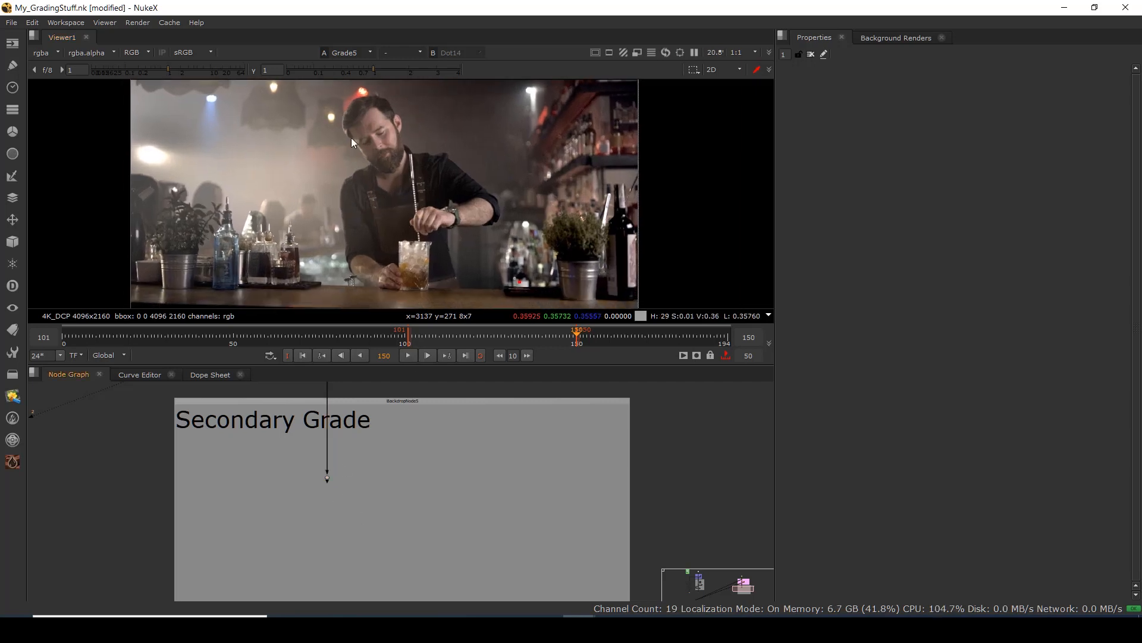
pyautogui.scroll(3, 353, 140)
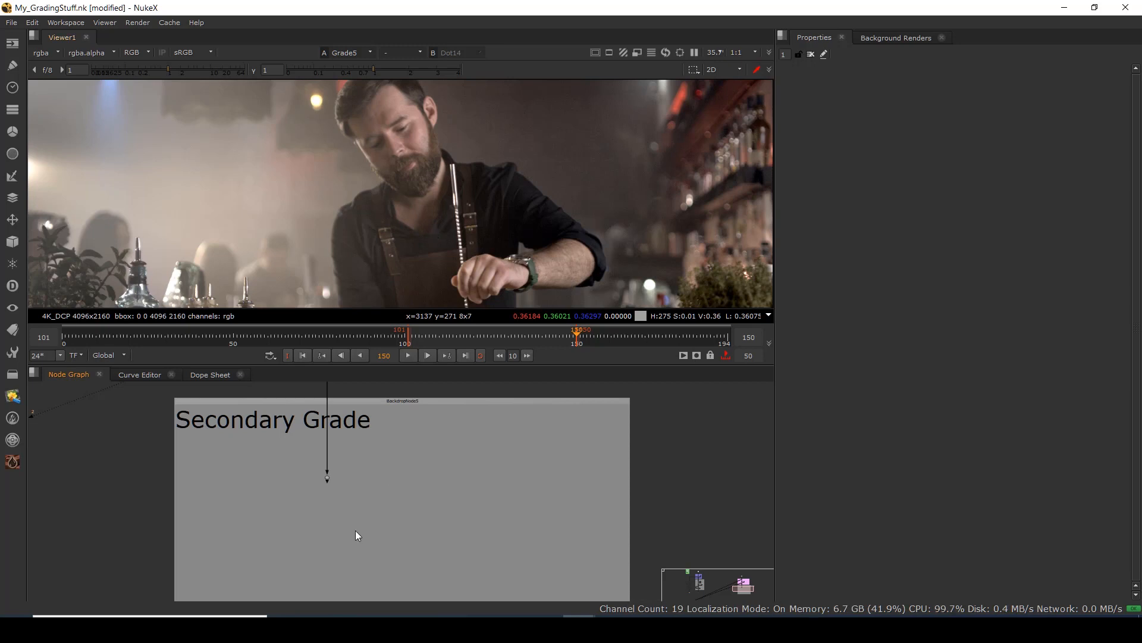
pyautogui.press('Tab')
# Create Radial5 and place it up and to the right on the backdrop.
pyautogui.press('Return')
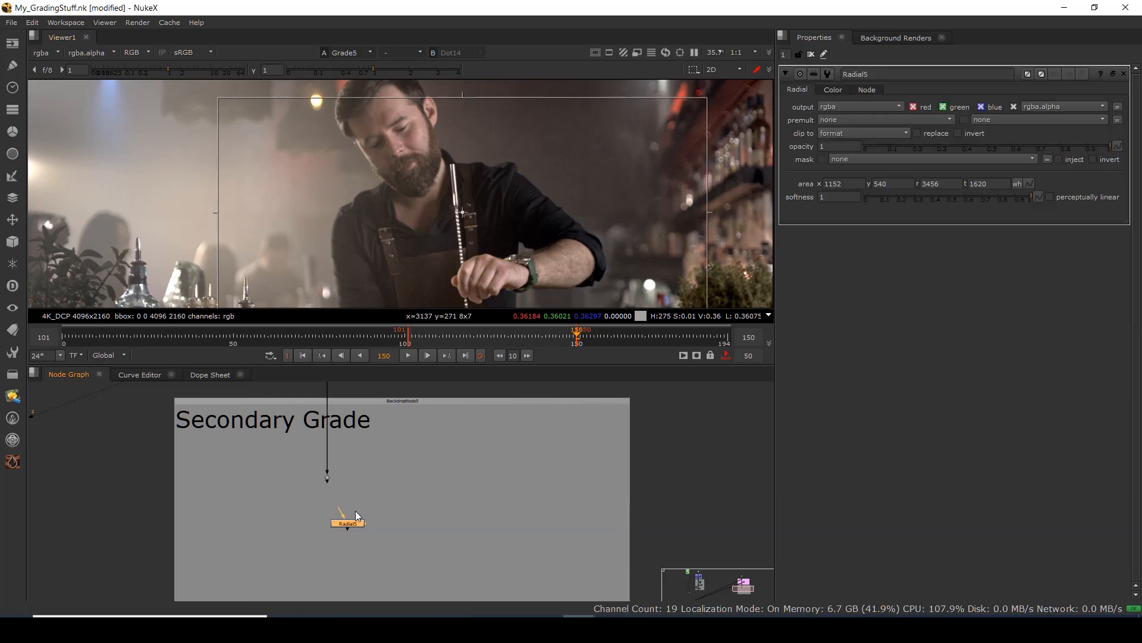
pyautogui.moveTo(347, 525); pyautogui.dragTo(426, 469)
pyautogui.click(307, 534)
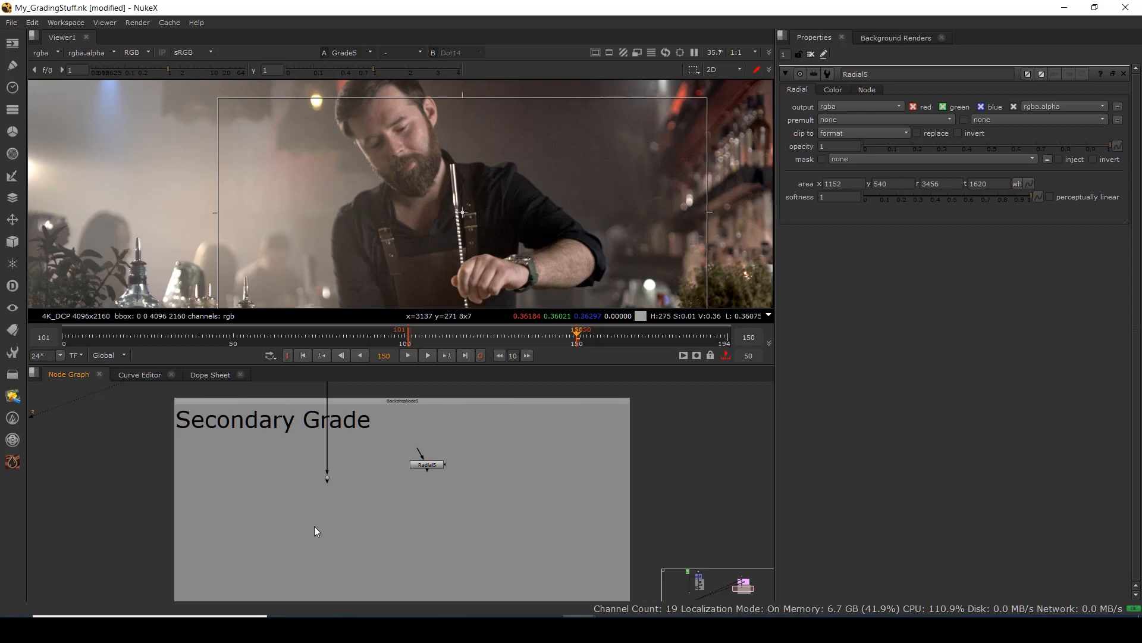
# Insert ColorCorrect5 under the Dot and feed Radial5 into its mask input through a Dot.
pyautogui.press('c')
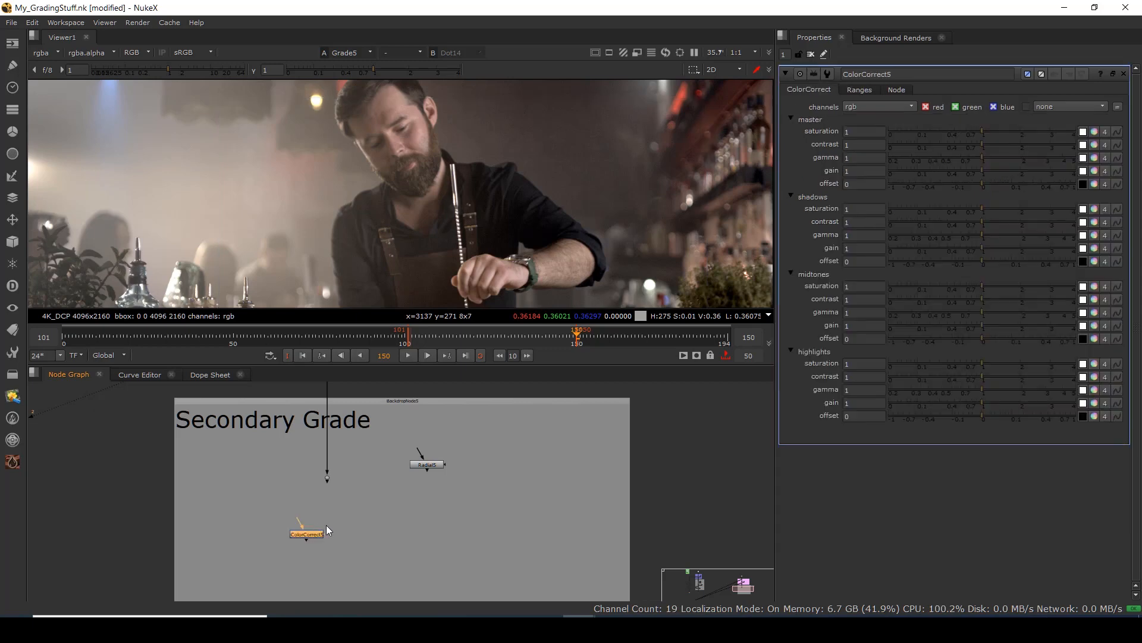
pyautogui.moveTo(304, 534); pyautogui.dragTo(423, 487)
pyautogui.click(432, 469)
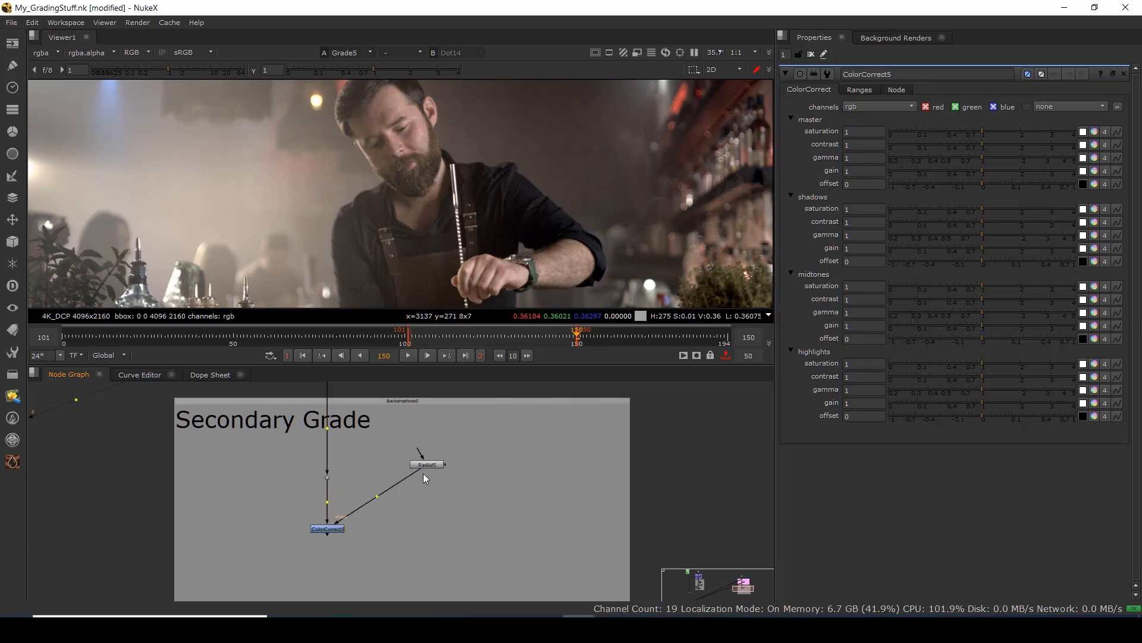
pyautogui.moveTo(426, 466); pyautogui.dragTo(433, 451)
pyautogui.moveTo(384, 489); pyautogui.dragTo(434, 530)
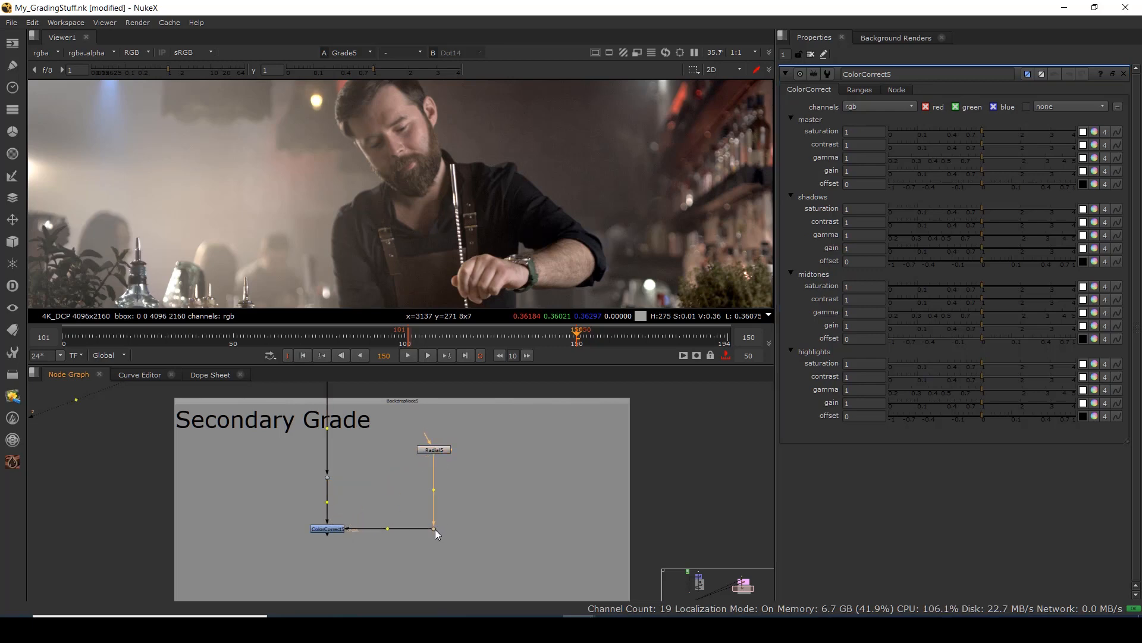
# View ColorCorrect5's output fitted in the Viewer.
pyautogui.click(327, 530)
pyautogui.press('1')
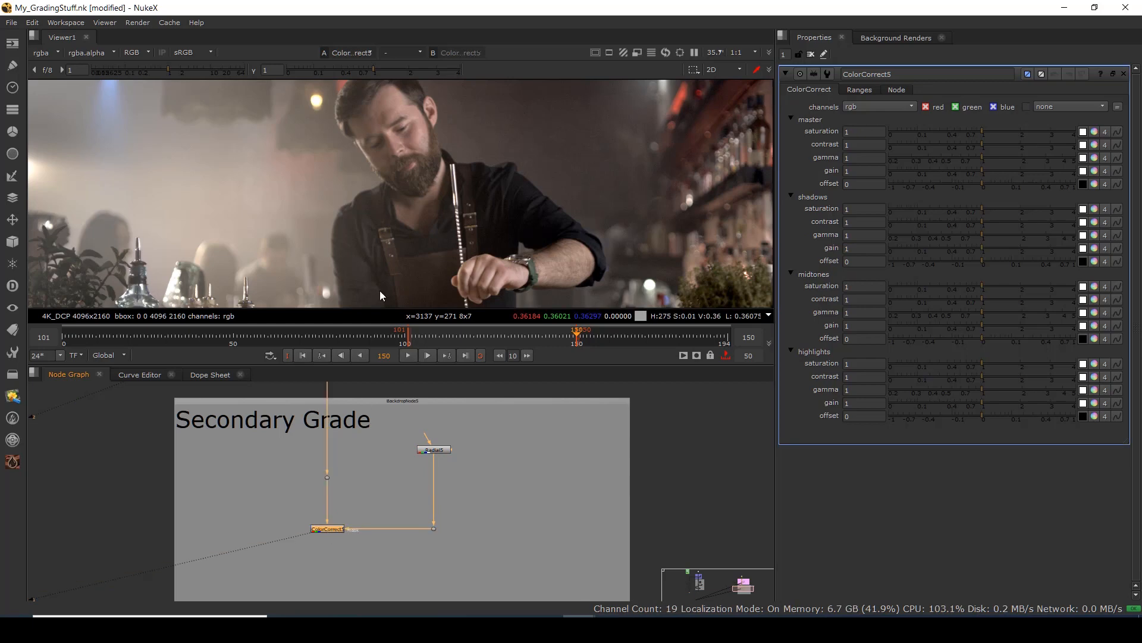
pyautogui.press('f')
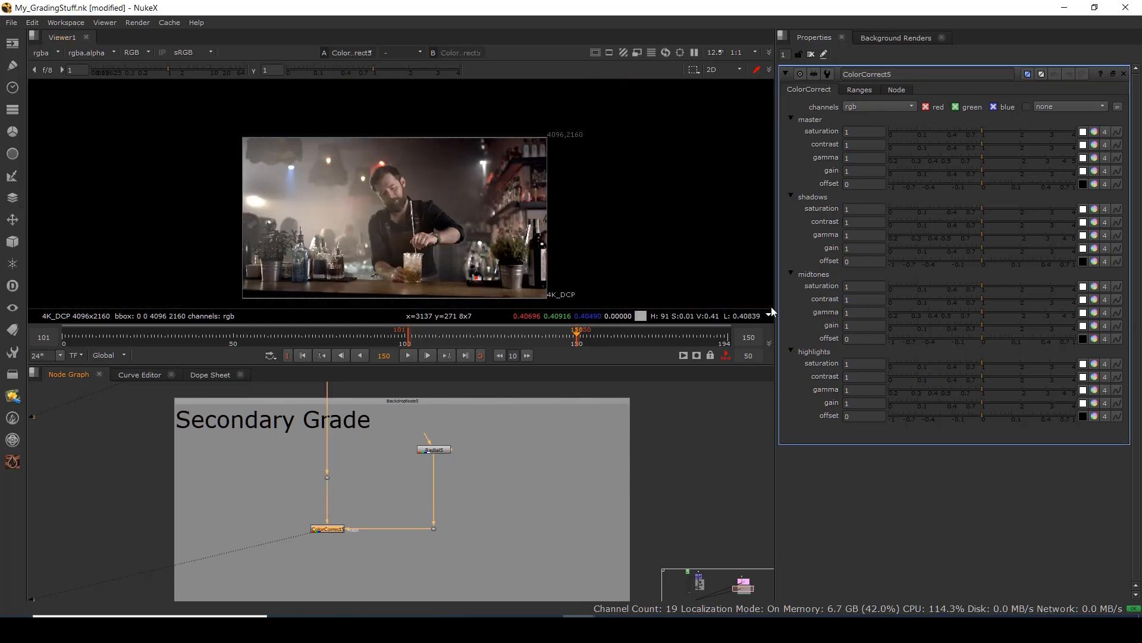
pyautogui.scroll(2, 451, 417)
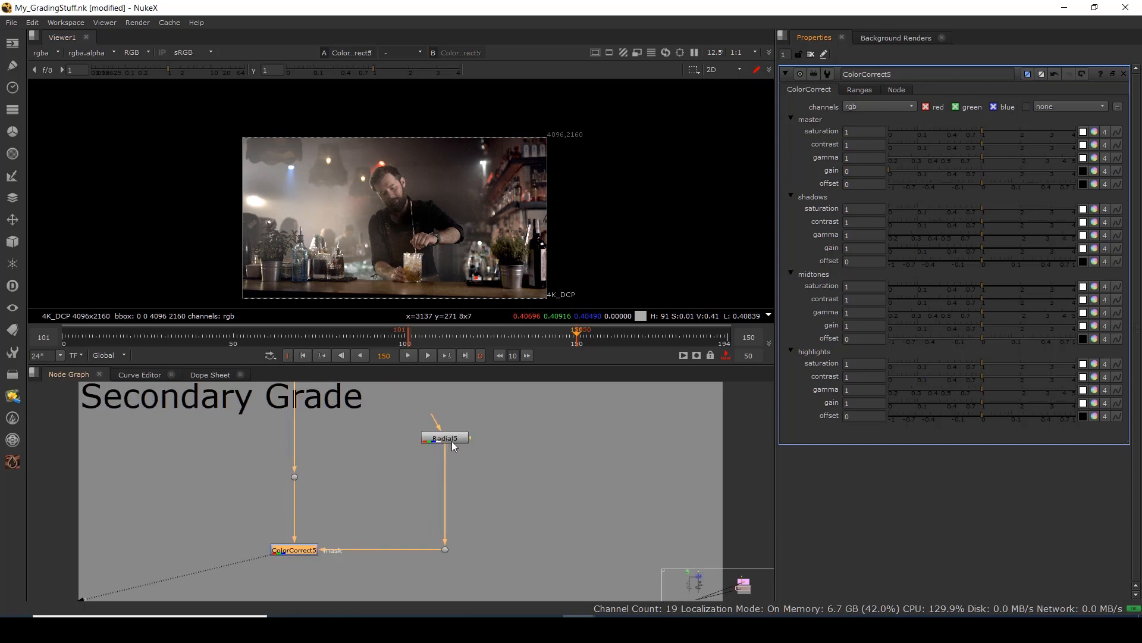
# Fit the Radial5 box over the bartender's face (x 1410.75, y 844.5, r 2529.25, t 2015.5).
pyautogui.doubleClick(453, 437)
pyautogui.scroll(3, 421, 229)
pyautogui.moveTo(413, 215); pyautogui.dragTo(375, 170)
pyautogui.moveTo(228, 234); pyautogui.dragTo(409, 320)
pyautogui.moveTo(441, 208); pyautogui.dragTo(364, 174)
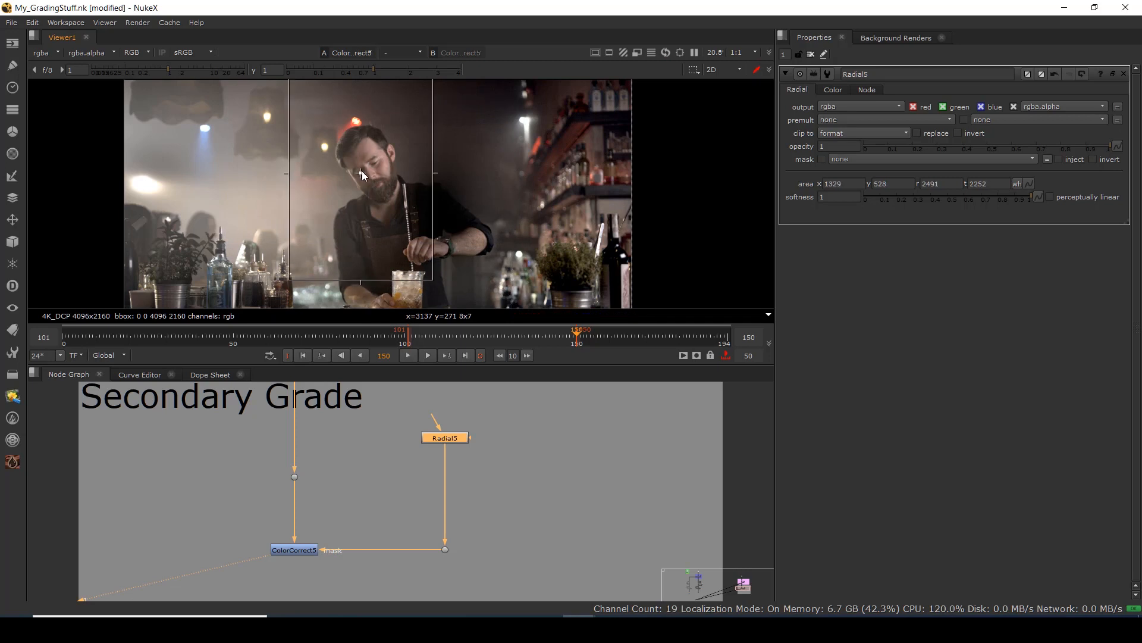
pyautogui.moveTo(438, 280); pyautogui.dragTo(427, 199)
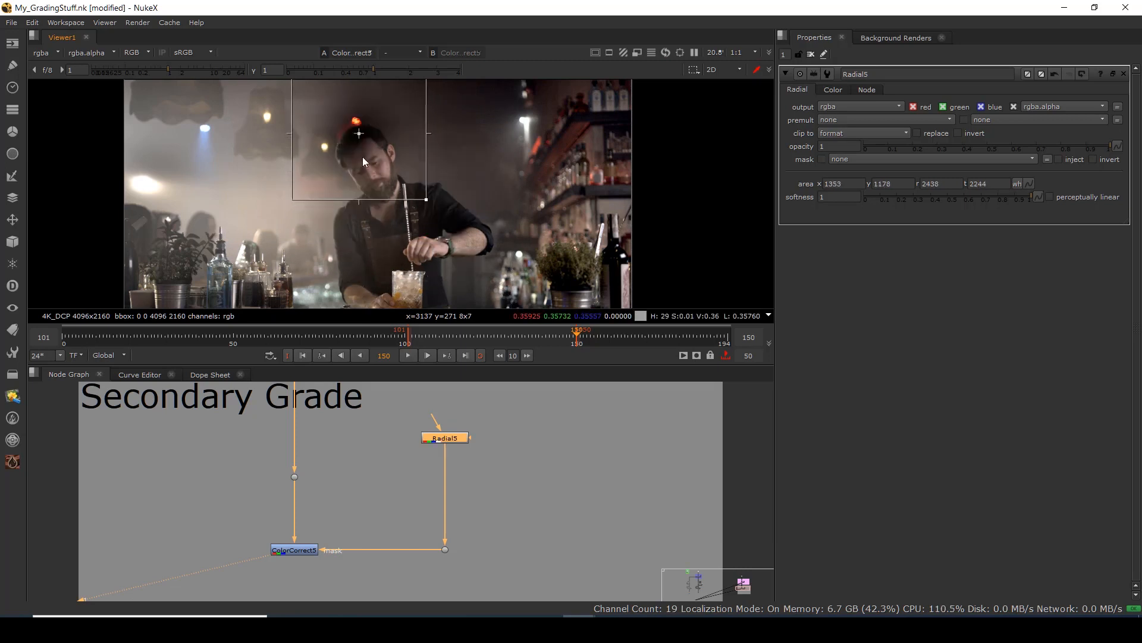
pyautogui.moveTo(361, 135); pyautogui.dragTo(373, 164)
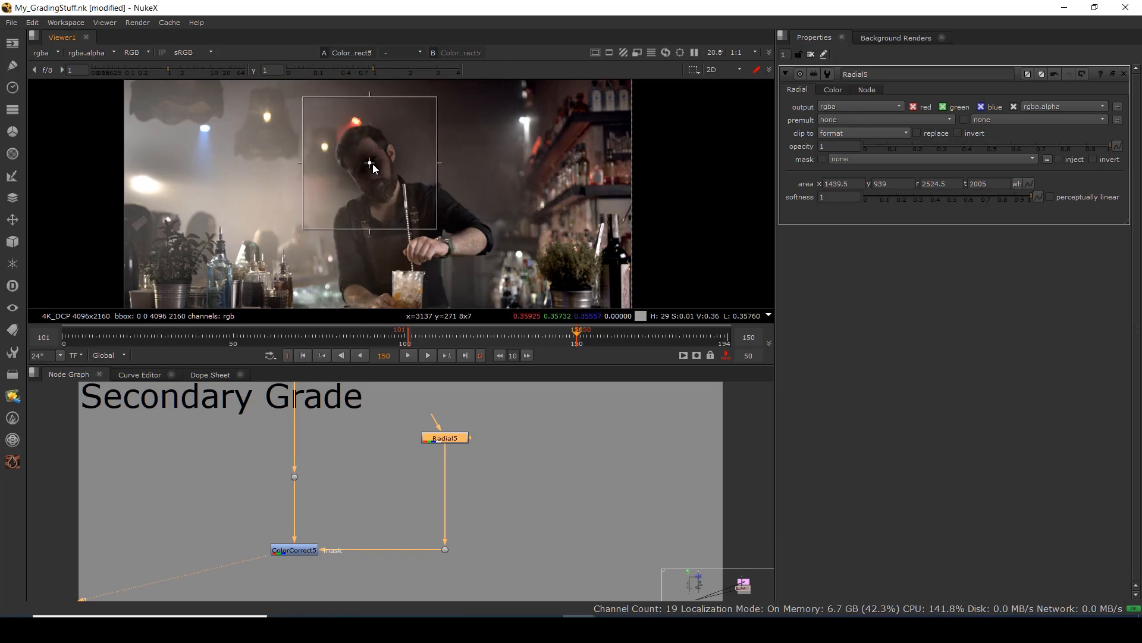
pyautogui.moveTo(438, 97); pyautogui.dragTo(441, 83)
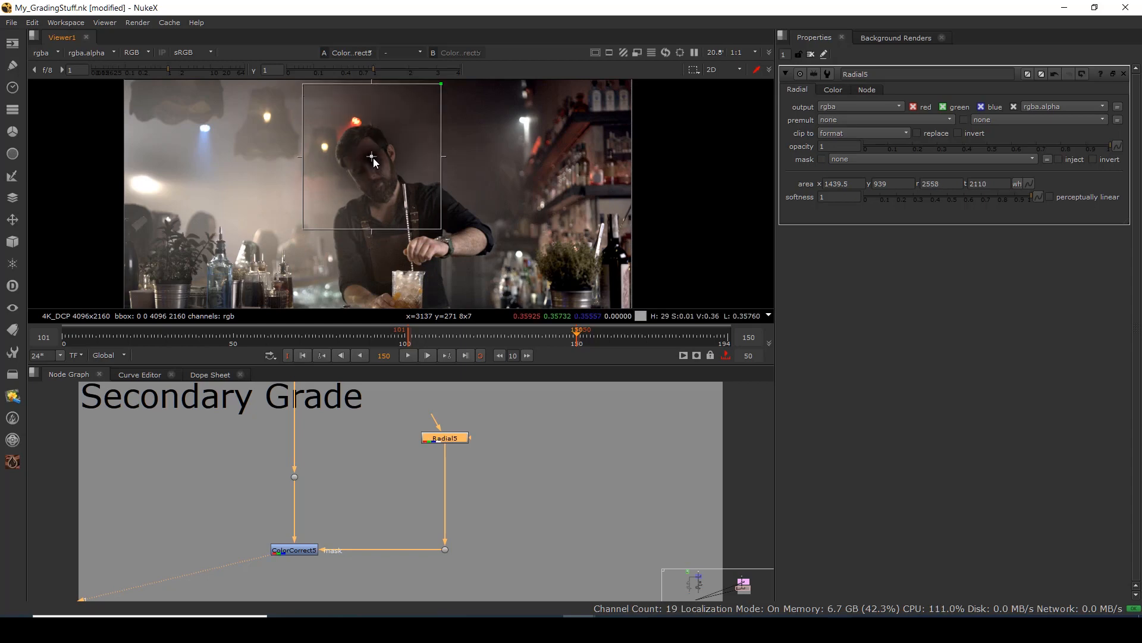
pyautogui.moveTo(373, 158)
pyautogui.mouseDown()
pyautogui.moveTo(371, 176)
pyautogui.moveTo(364, 166)
pyautogui.mouseUp()
pyautogui.scroll(1, 373, 172)
pyautogui.scroll(2, 373, 172)
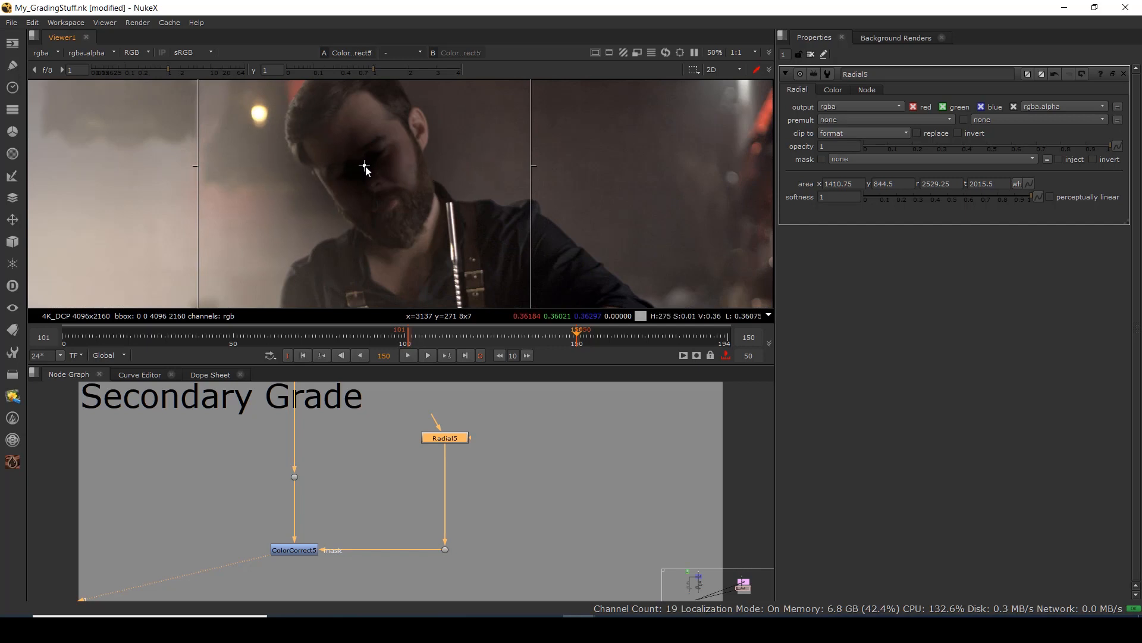
pyautogui.click(309, 550)
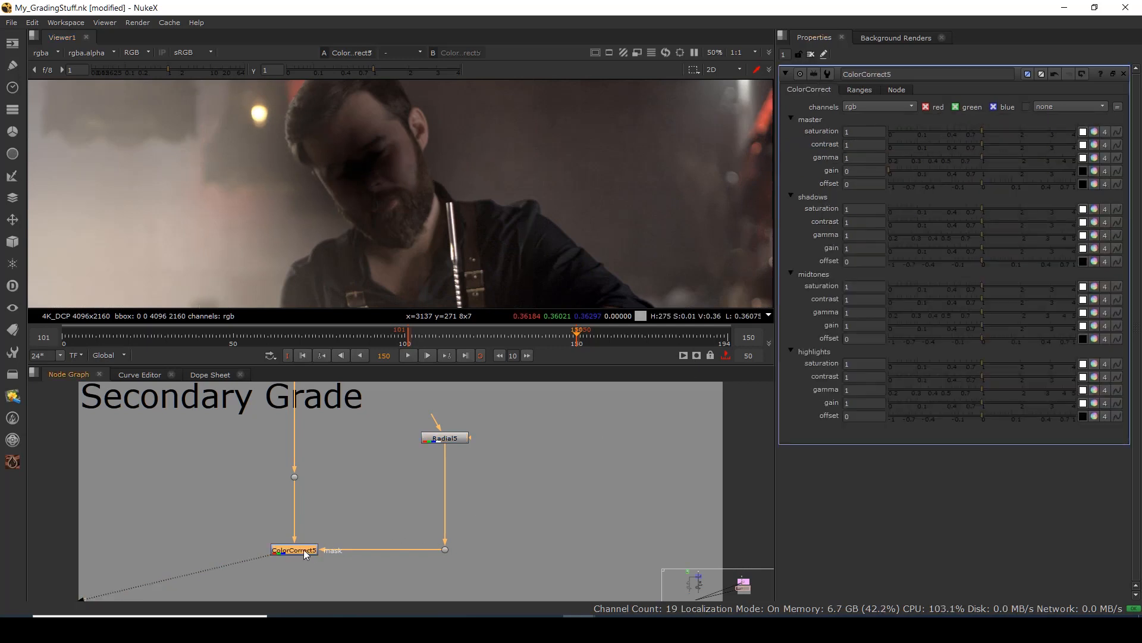
# Reset ColorCorrect5's master gain to 1 and raise master contrast to 1.34.
pyautogui.click(984, 171)
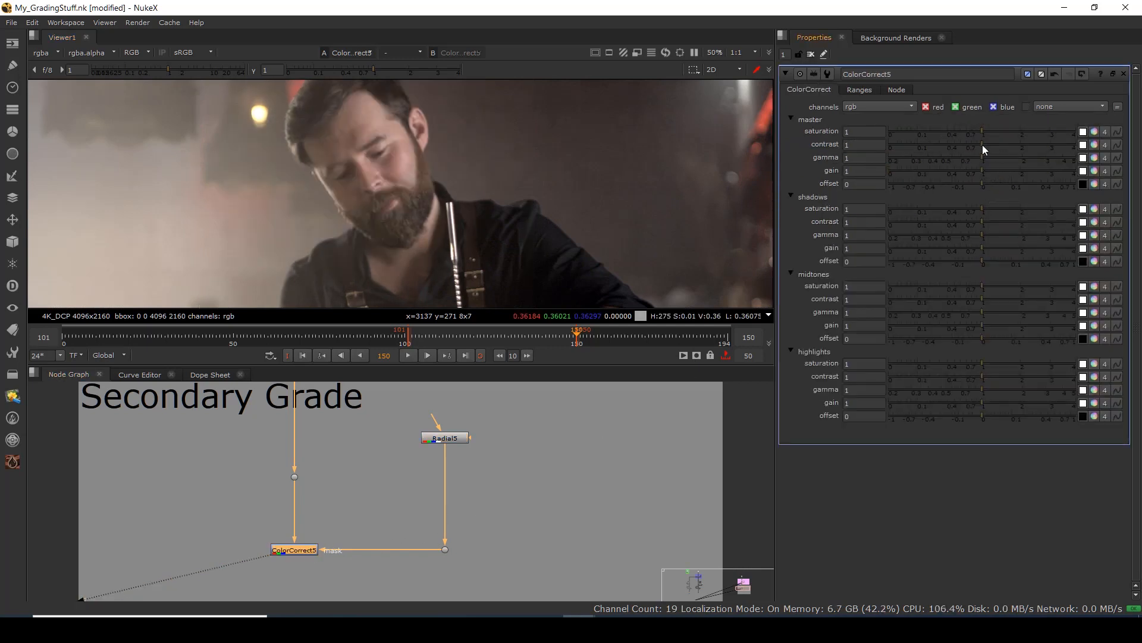
pyautogui.moveTo(983, 145); pyautogui.dragTo(997, 151)
pyautogui.scroll(-2, 570, 174)
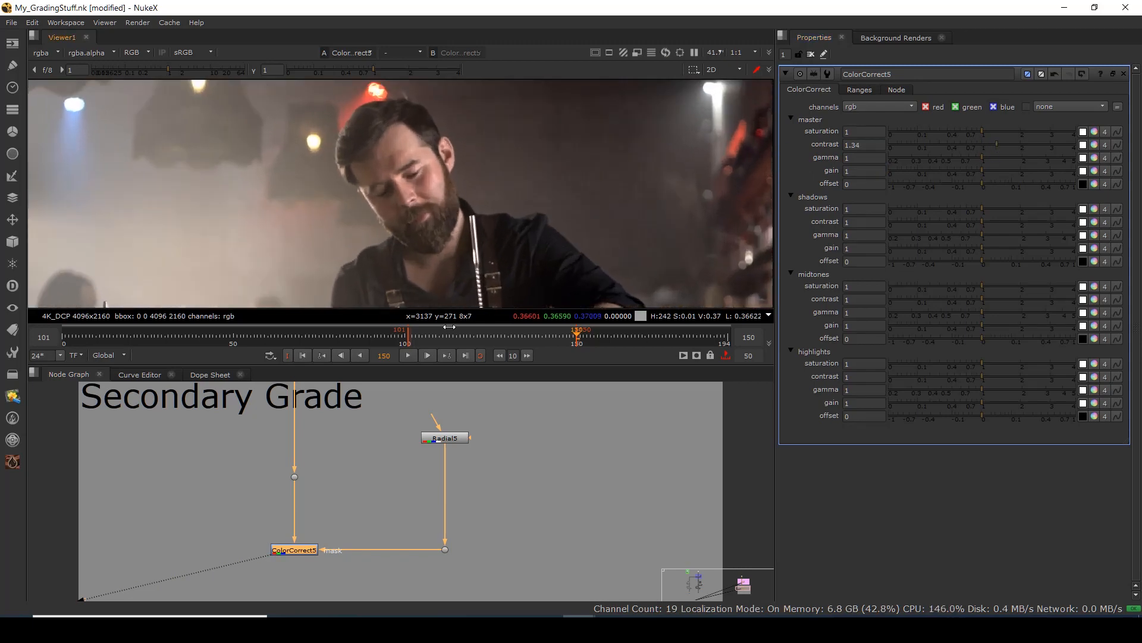
# Keyframe the Radial5 mask area on his face and re-centre it at frame 138.
pyautogui.click(447, 440)
pyautogui.moveTo(398, 182); pyautogui.dragTo(397, 179)
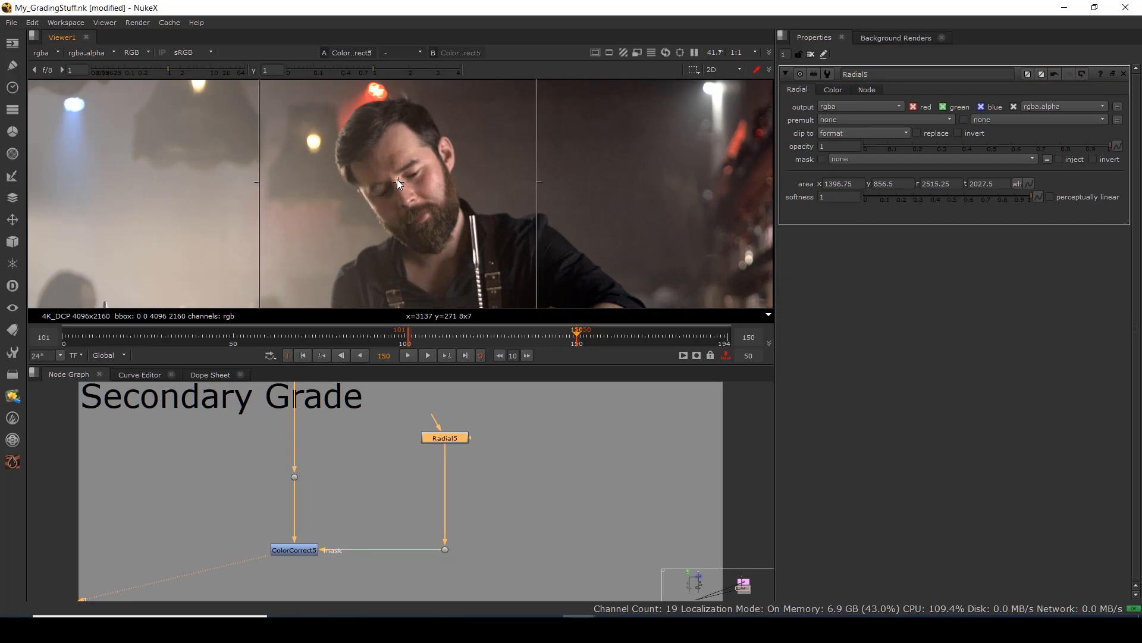
pyautogui.click(1029, 184)
pyautogui.click(1054, 192)
pyautogui.click(537, 338)
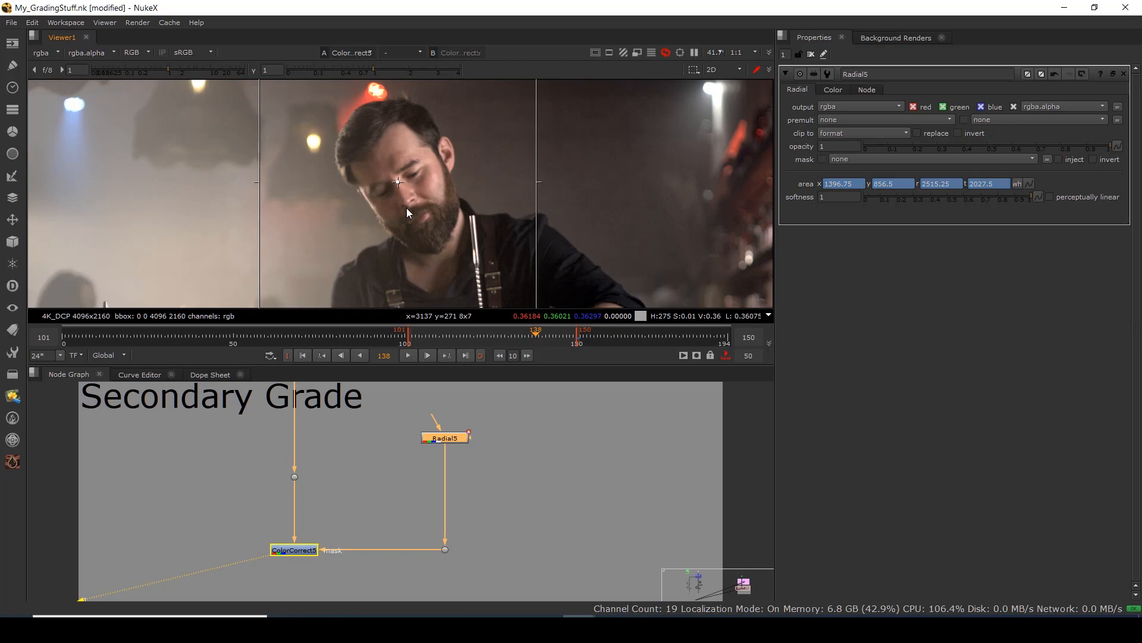
pyautogui.moveTo(398, 182); pyautogui.dragTo(400, 180)
# Check frames 123 and 111, shift the mask left at frame 101, and close Radial5.
pyautogui.click(483, 337)
pyautogui.click(443, 333)
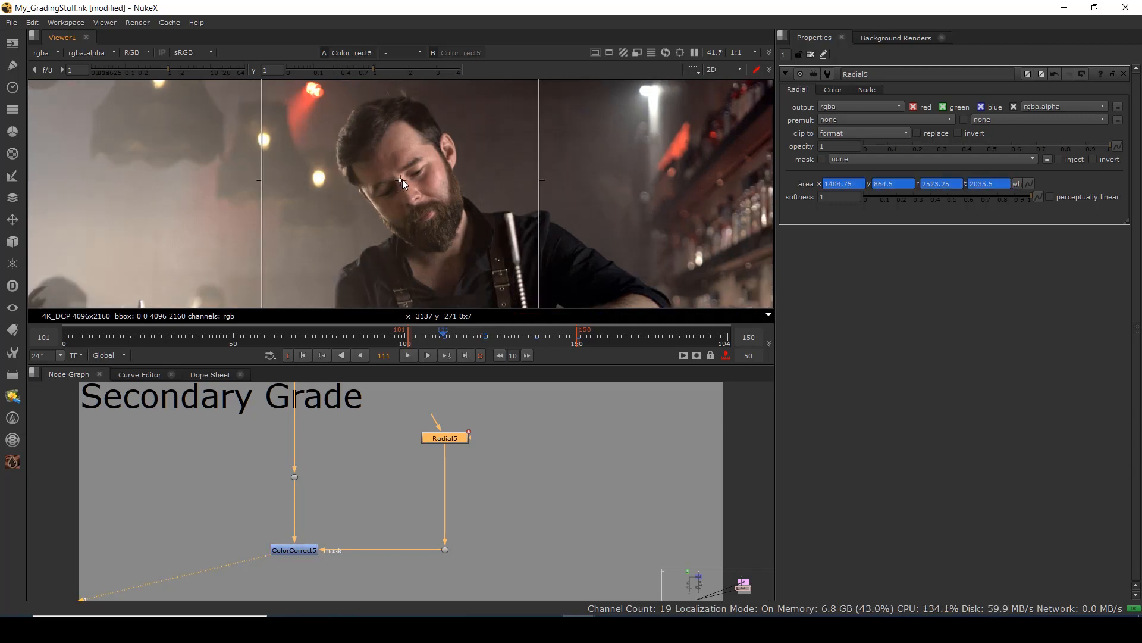
pyautogui.click(303, 355)
pyautogui.moveTo(400, 179); pyautogui.dragTo(396, 176)
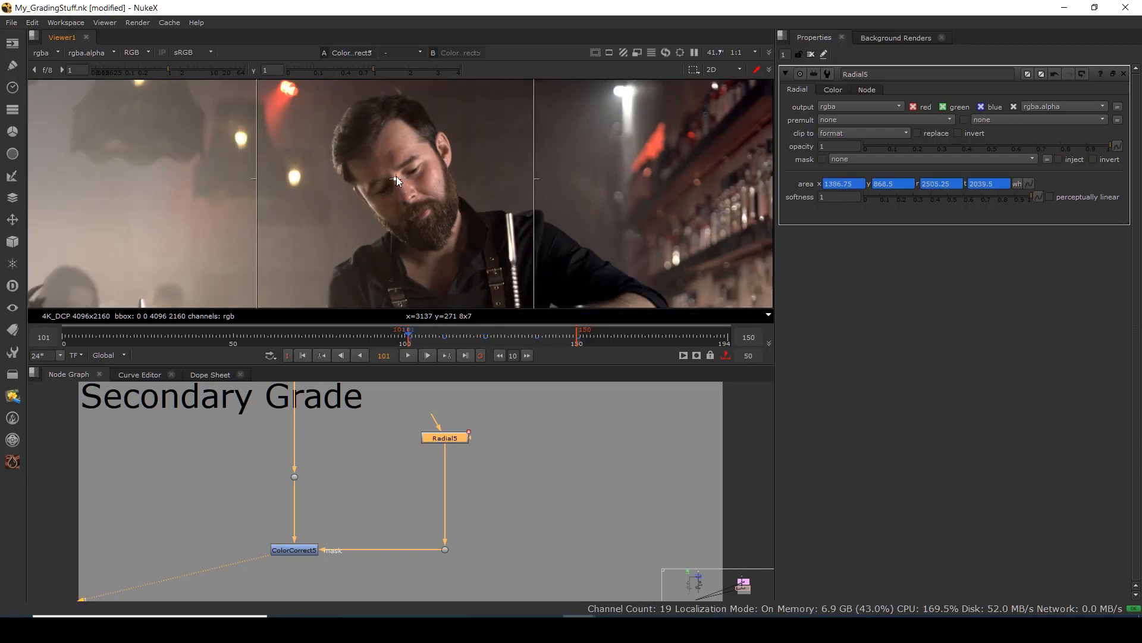
pyautogui.scroll(-2, 437, 172)
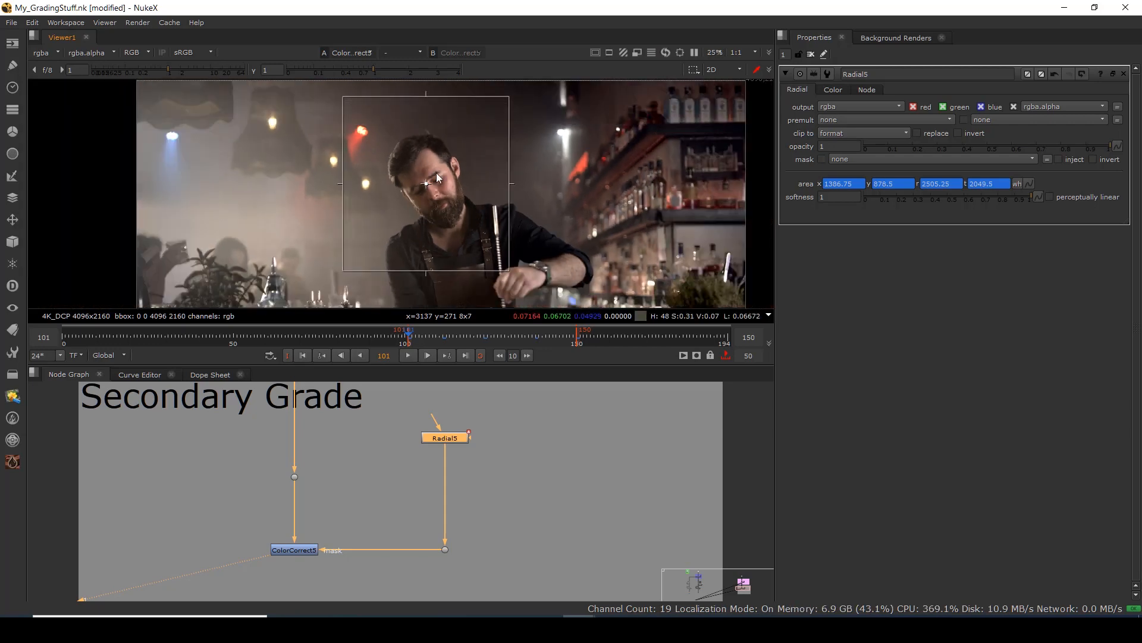
pyautogui.click(560, 457)
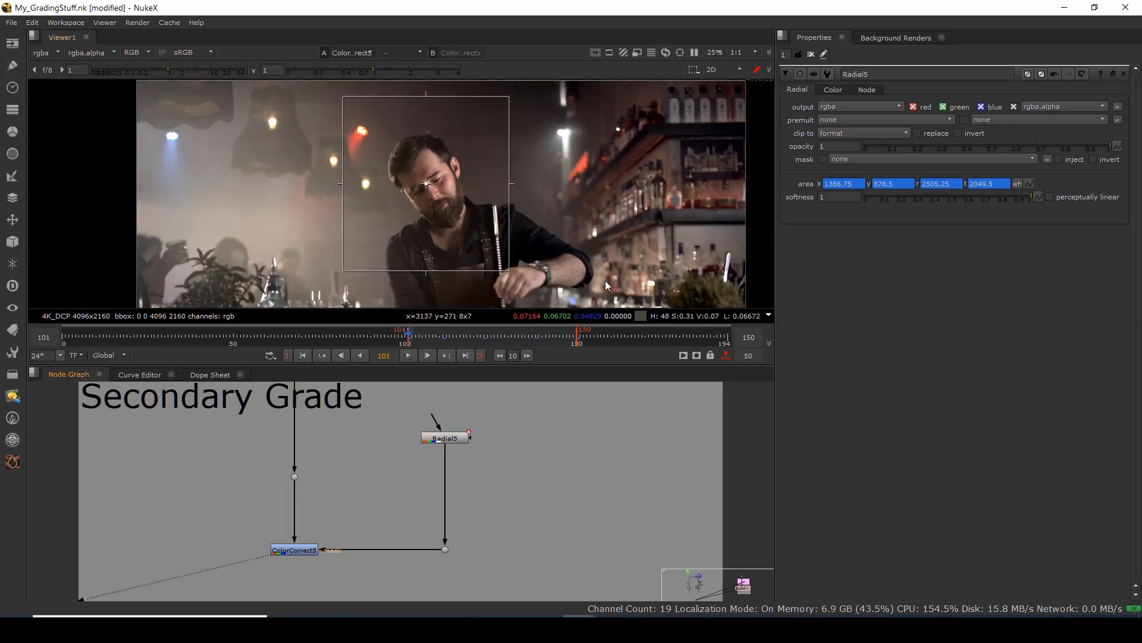
pyautogui.click(810, 54)
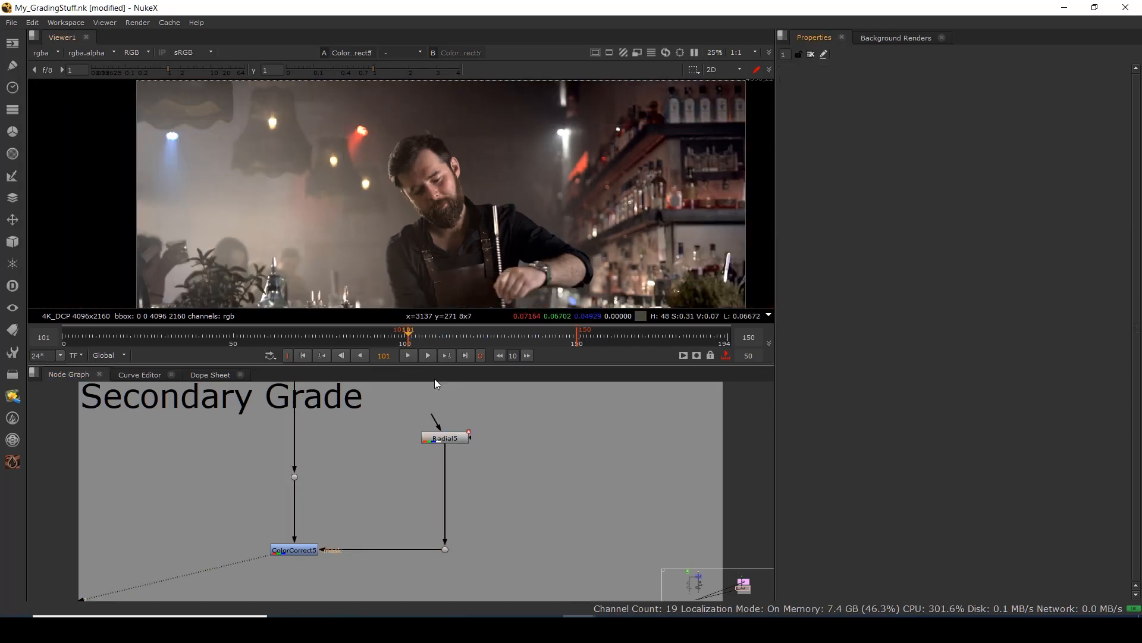
# Raise ColorCorrect5's master gain to 1.08 and reframe the view around the bartender.
pyautogui.doubleClick(276, 550)
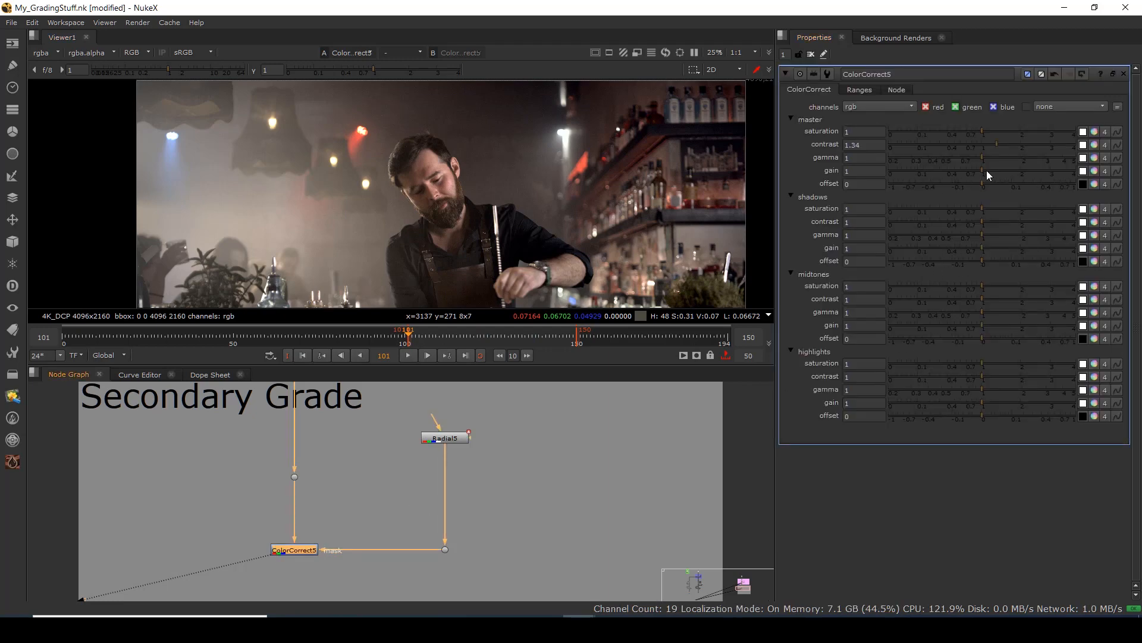
pyautogui.moveTo(981, 170); pyautogui.dragTo(985, 169)
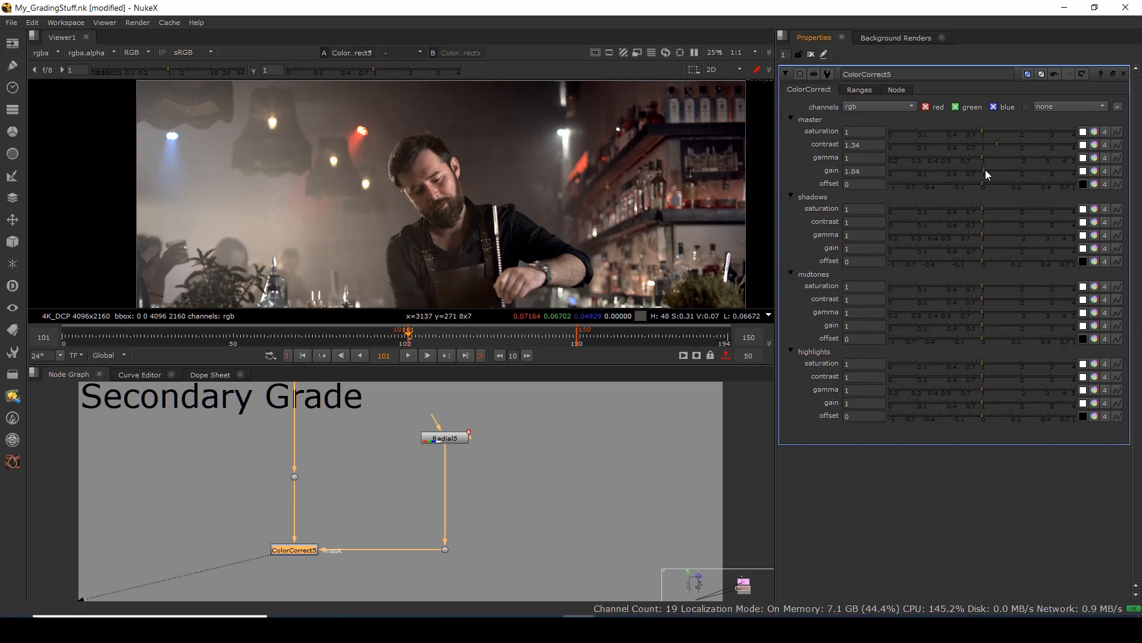
pyautogui.moveTo(606, 215); pyautogui.dragTo(525, 144)
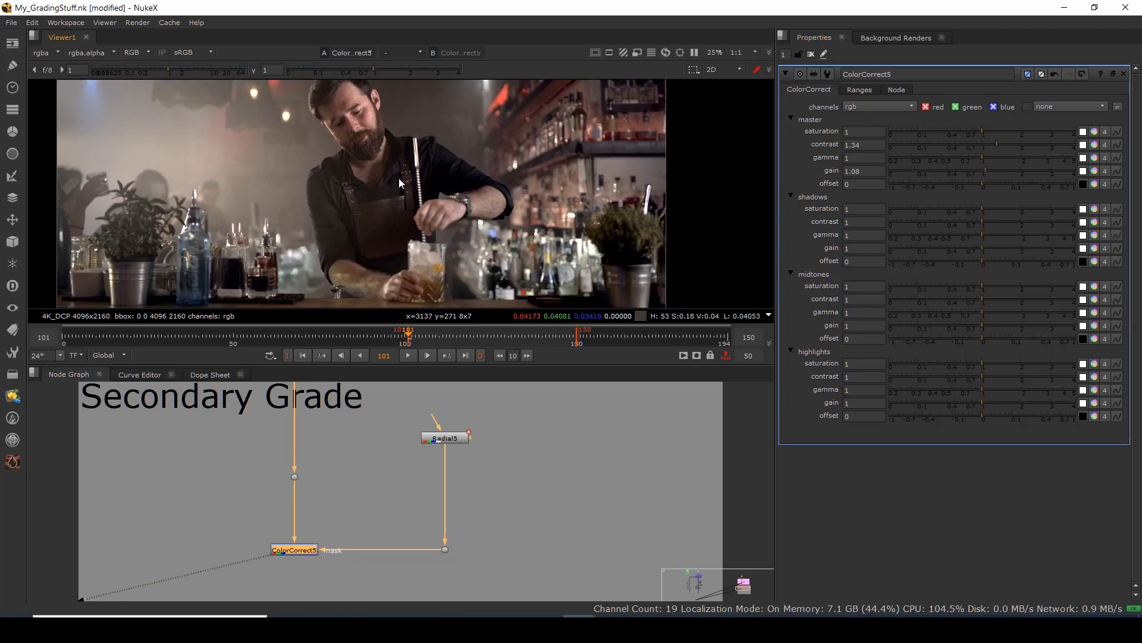
pyautogui.scroll(4, 361, 166)
pyautogui.moveTo(360, 164); pyautogui.dragTo(377, 201)
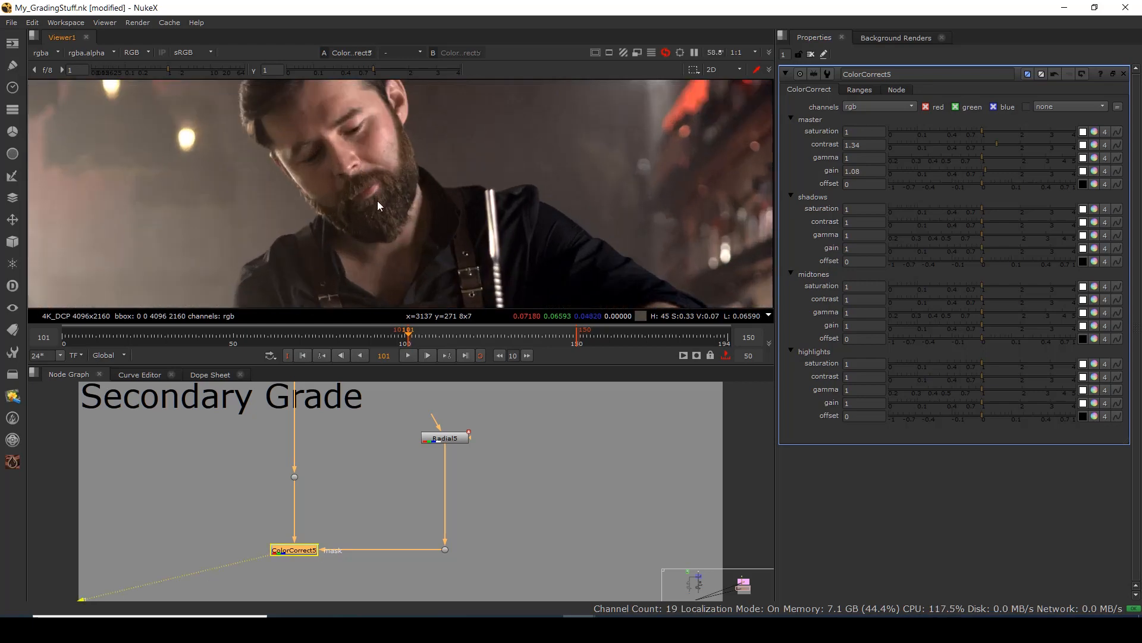
pyautogui.scroll(-3, 595, 214)
pyautogui.moveTo(569, 211); pyautogui.dragTo(510, 167)
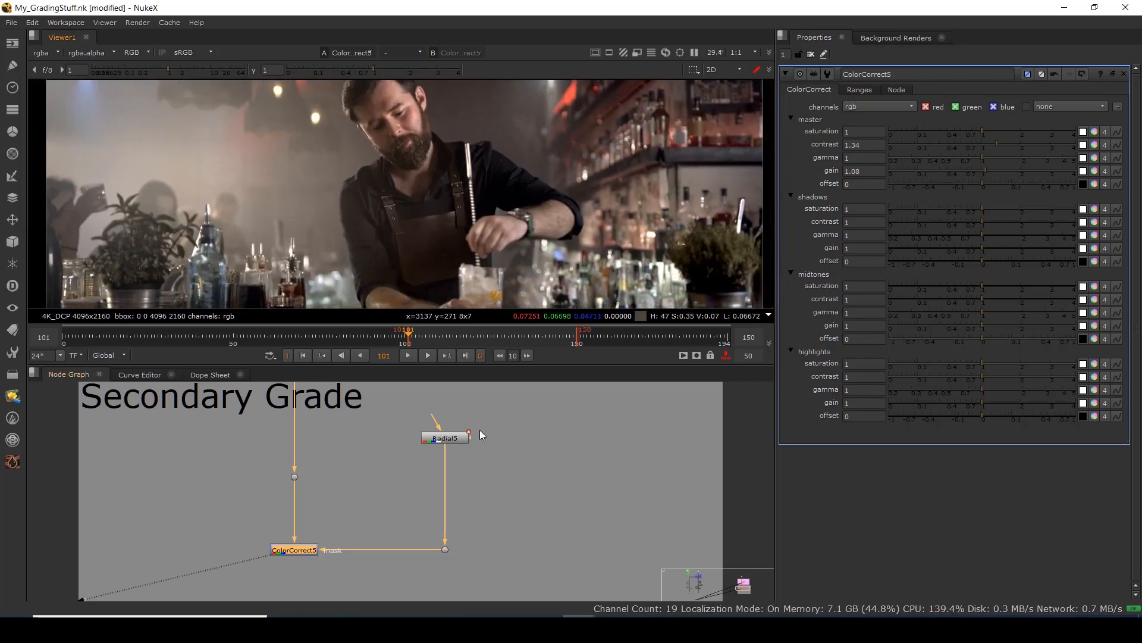
pyautogui.click(517, 483)
# Create Roto2 with the forearm shape and shift the whole shape slightly right and down.
pyautogui.hotkey('ctrl', 'v')
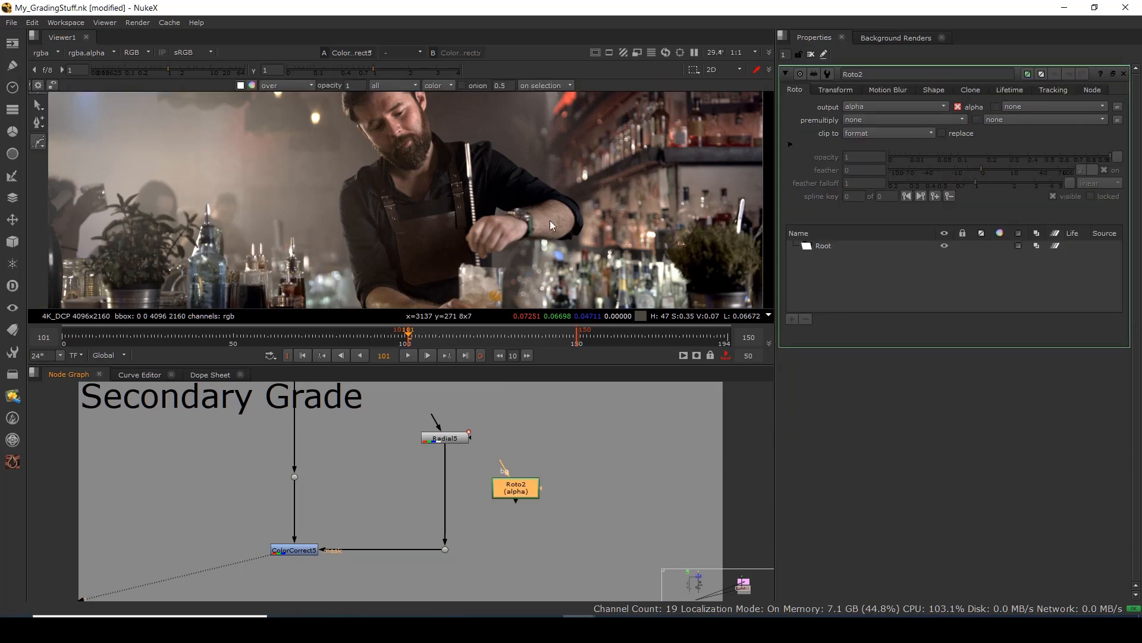
pyautogui.scroll(4, 501, 229)
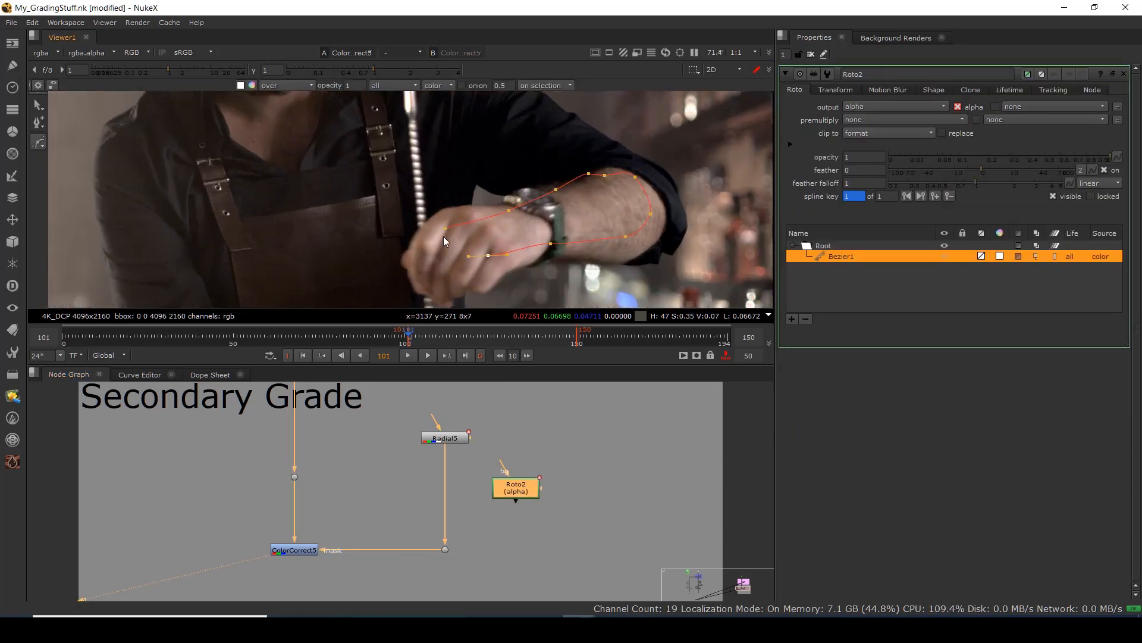
pyautogui.press('q')
pyautogui.moveTo(669, 156); pyautogui.dragTo(438, 264)
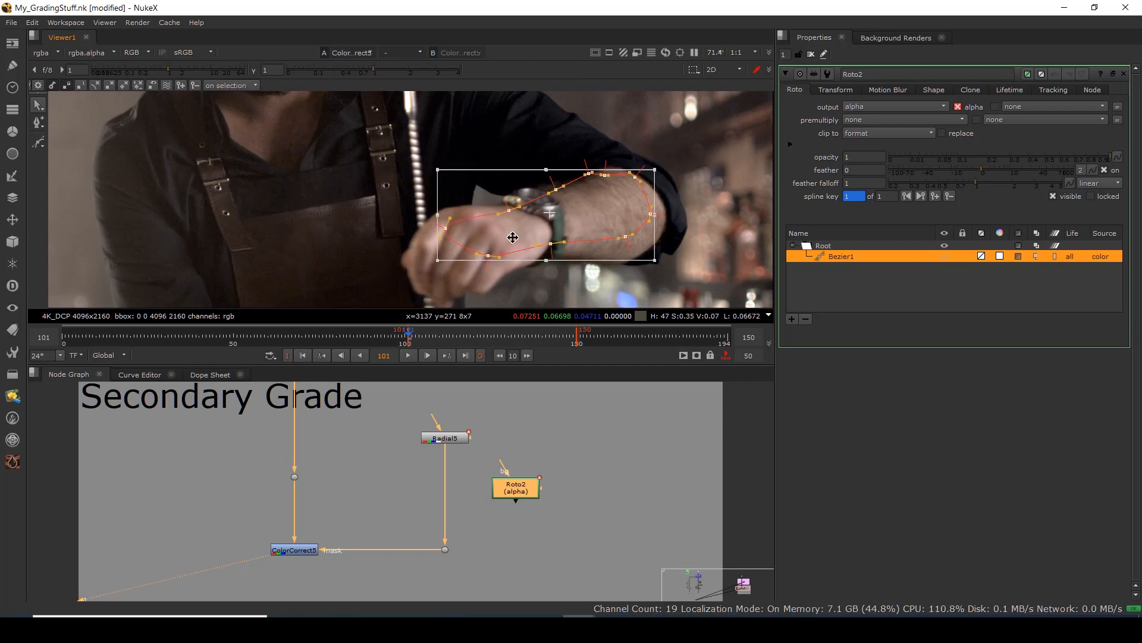
pyautogui.moveTo(578, 218); pyautogui.dragTo(581, 222)
pyautogui.click(614, 185)
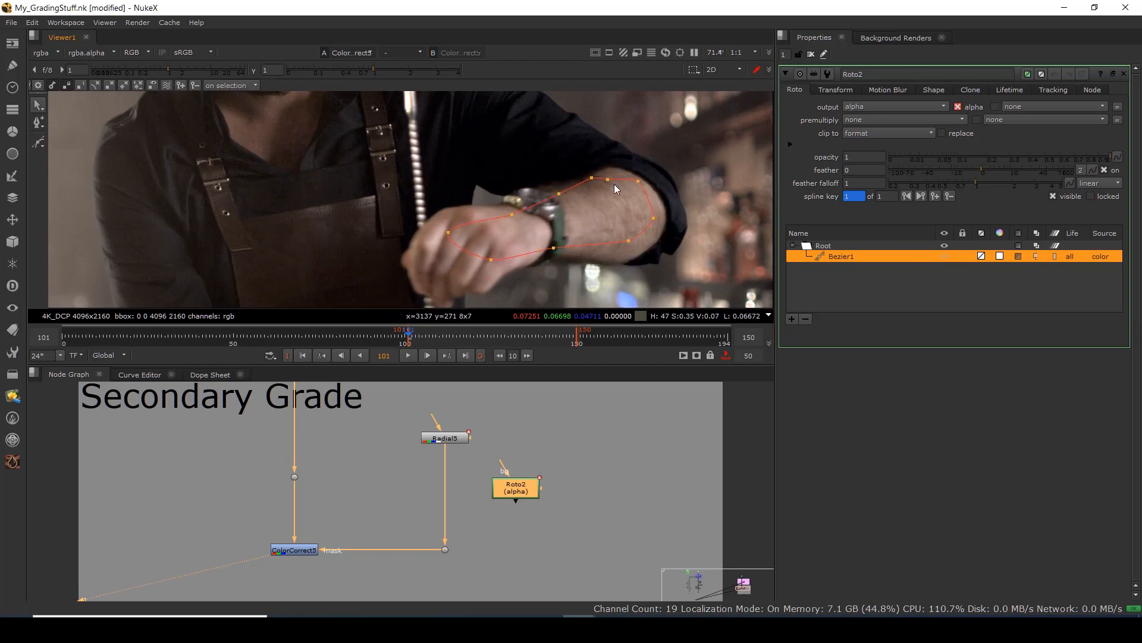
# Refit the shape's points to the forearm and drag out its feather.
pyautogui.moveTo(611, 182); pyautogui.dragTo(617, 178)
pyautogui.moveTo(491, 259); pyautogui.dragTo(475, 267)
pyautogui.click(448, 232)
pyautogui.moveTo(661, 159); pyautogui.dragTo(438, 274)
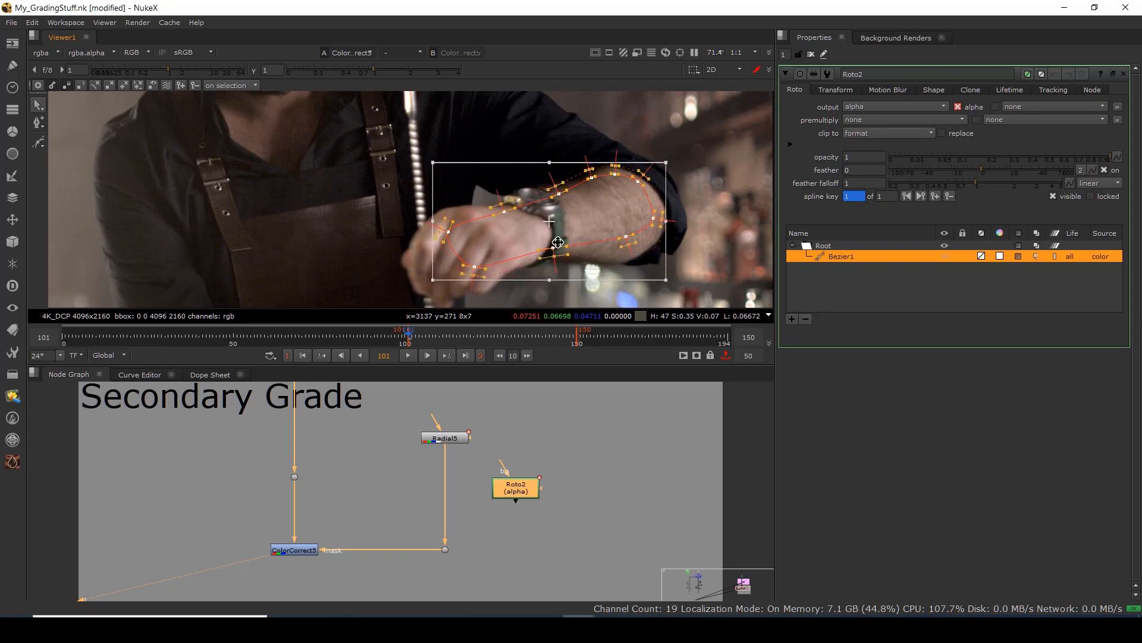
pyautogui.moveTo(558, 242); pyautogui.dragTo(573, 240)
pyautogui.scroll(-1, 466, 494)
pyautogui.moveTo(499, 490); pyautogui.dragTo(541, 486)
pyautogui.click(484, 511)
# Insert a Merge into the Radial5 mask pipe with Roto2 connected to input A.
pyautogui.press('m')
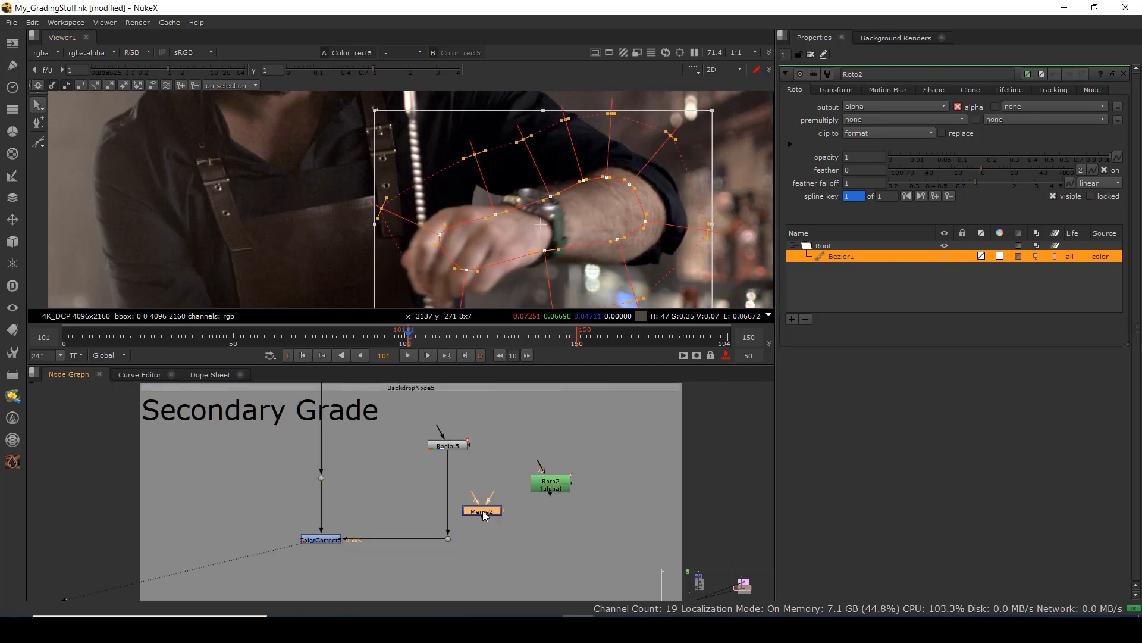
pyautogui.moveTo(484, 511); pyautogui.dragTo(540, 483)
pyautogui.moveTo(541, 483)
pyautogui.mouseDown()
pyautogui.moveTo(544, 459)
pyautogui.moveTo(552, 501)
pyautogui.mouseUp()
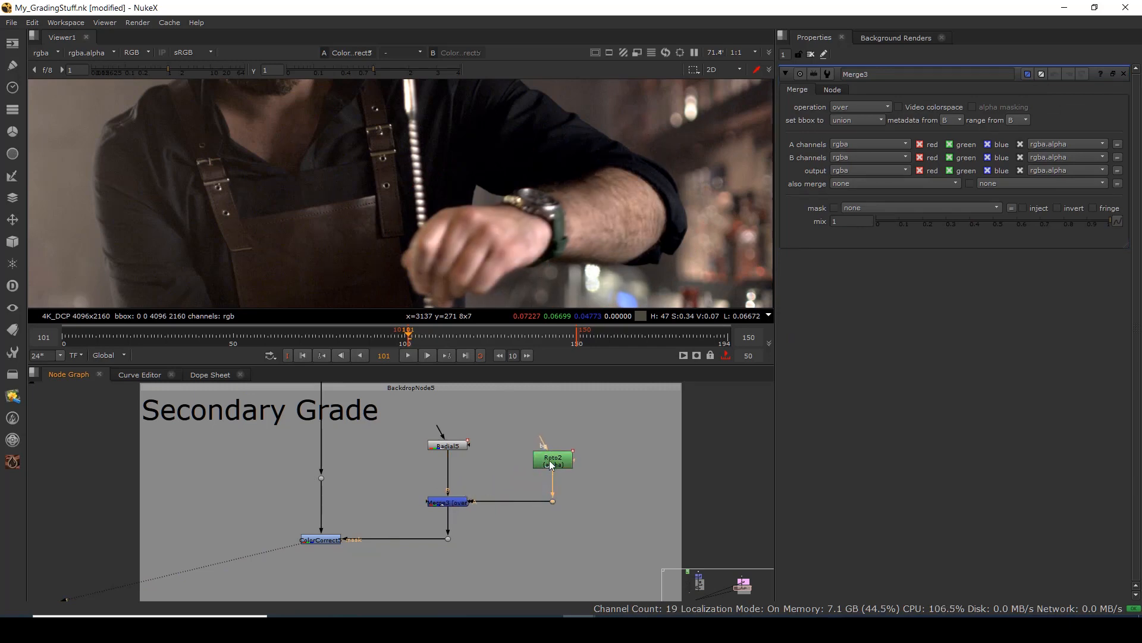
pyautogui.moveTo(550, 460); pyautogui.dragTo(550, 450)
# Add Blur2 with size 15.5 below Roto2 and disable Merge3 to compare the mask.
pyautogui.press('b')
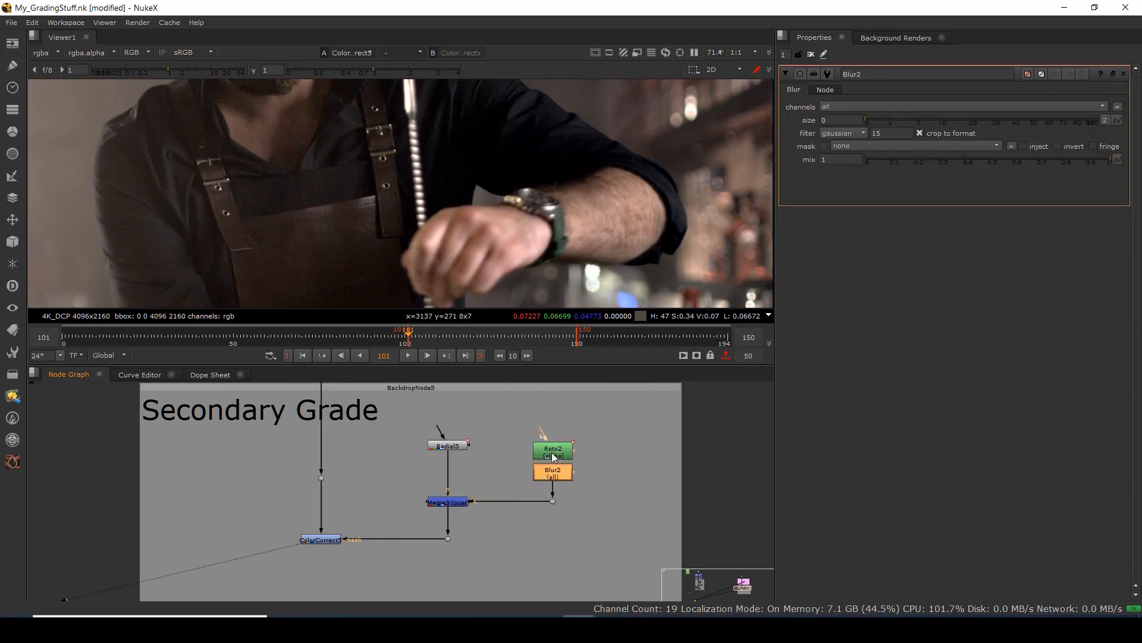
pyautogui.moveTo(869, 122); pyautogui.dragTo(958, 126)
pyautogui.click(441, 504)
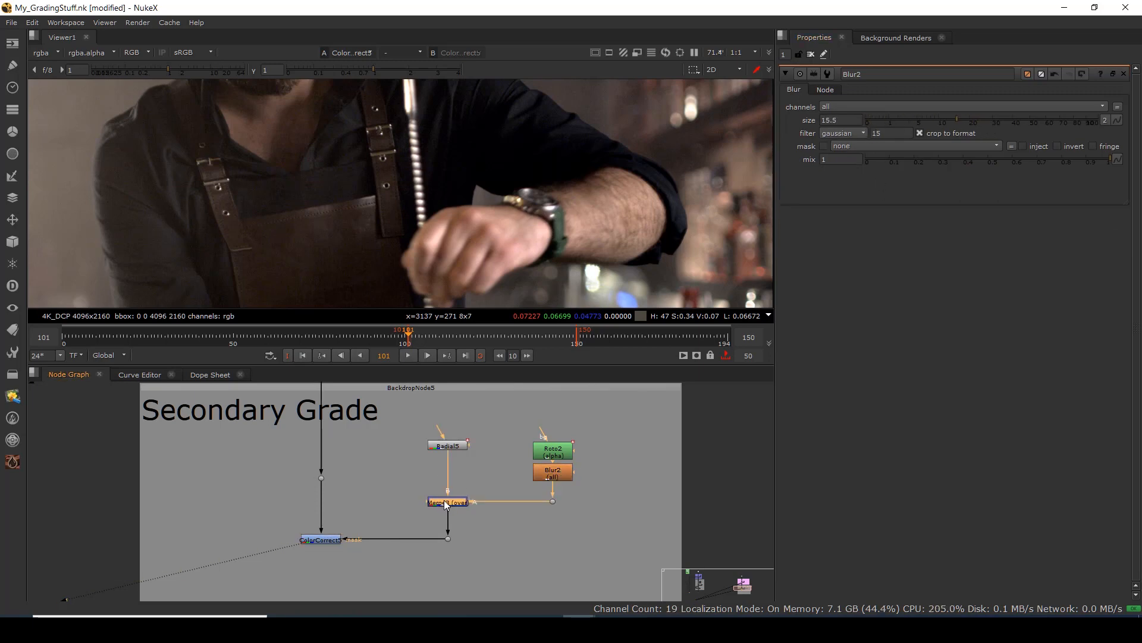
pyautogui.press('d')
pyautogui.press('d')
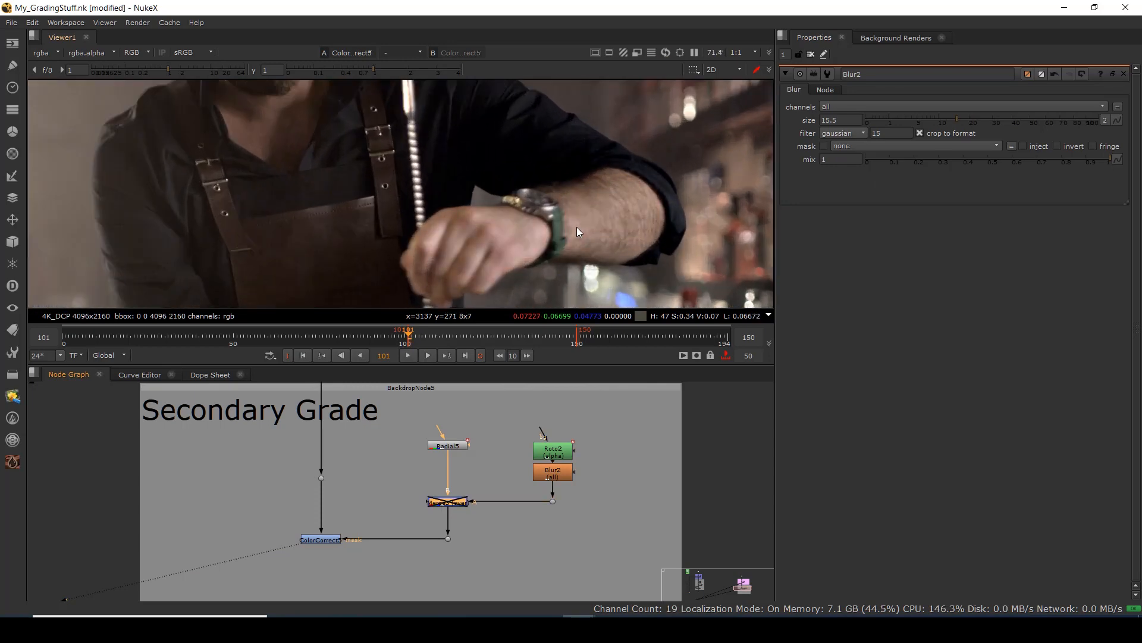
# Inspect the bar counter in the viewer and select the Dot in the node graph.
pyautogui.scroll(-4, 592, 205)
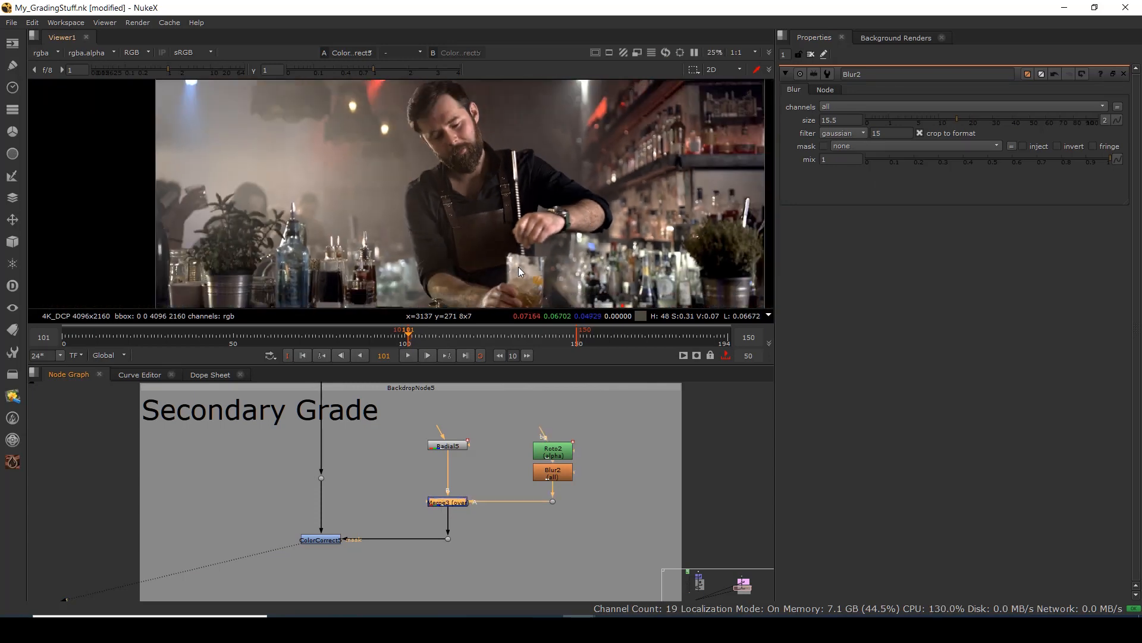
pyautogui.moveTo(462, 287); pyautogui.dragTo(458, 242)
pyautogui.scroll(-2, 463, 226)
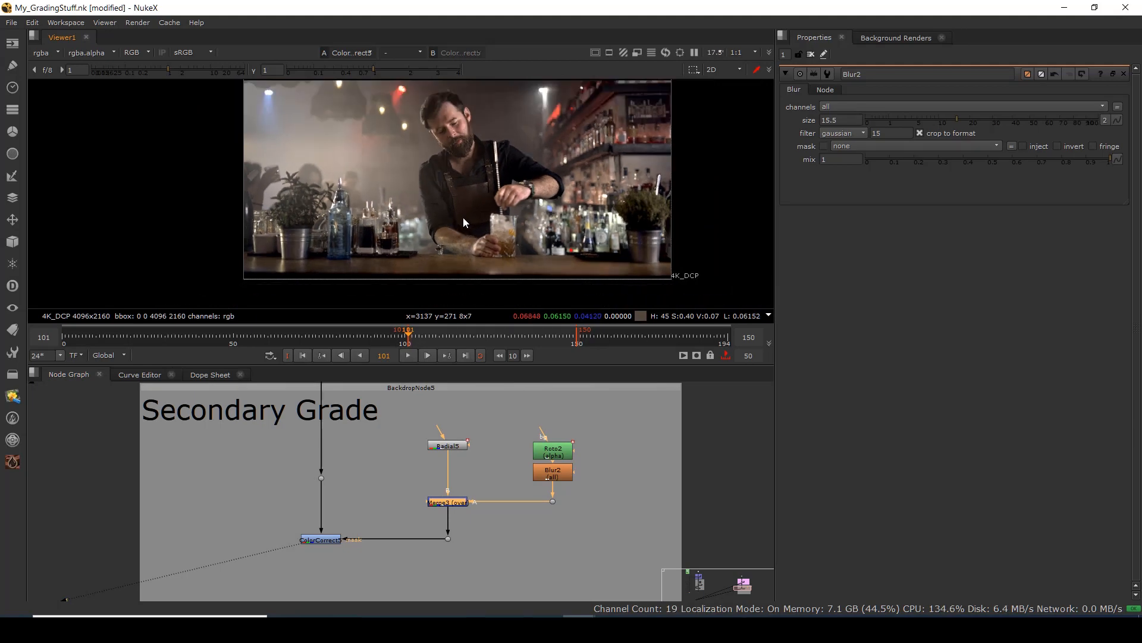
pyautogui.scroll(3, 448, 159)
pyautogui.scroll(3, 448, 159)
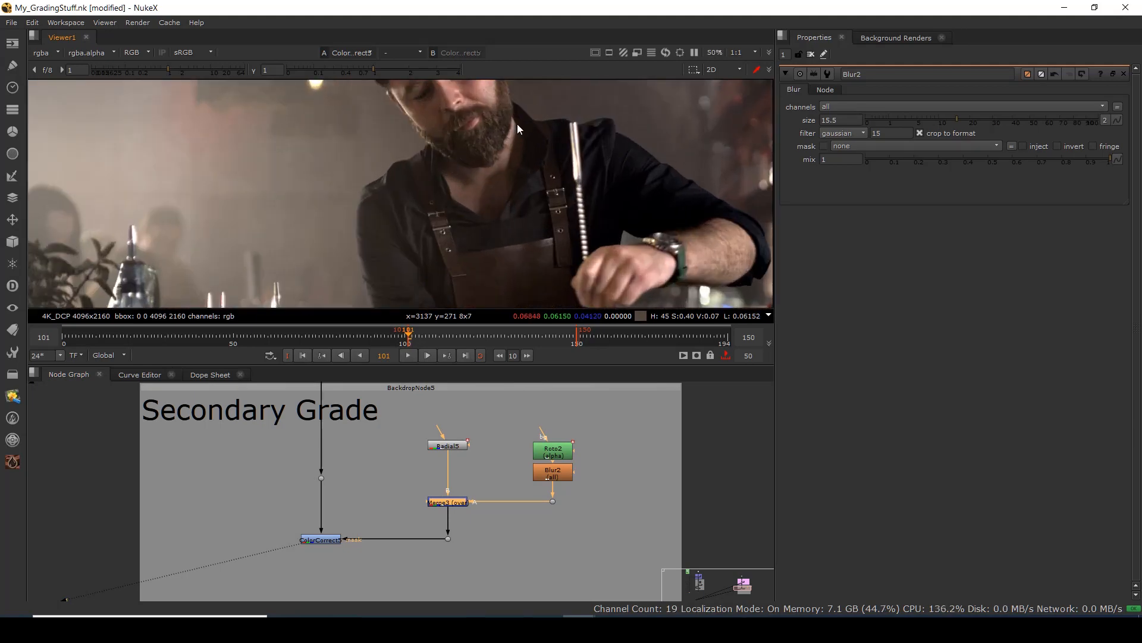
pyautogui.scroll(-1, 470, 207)
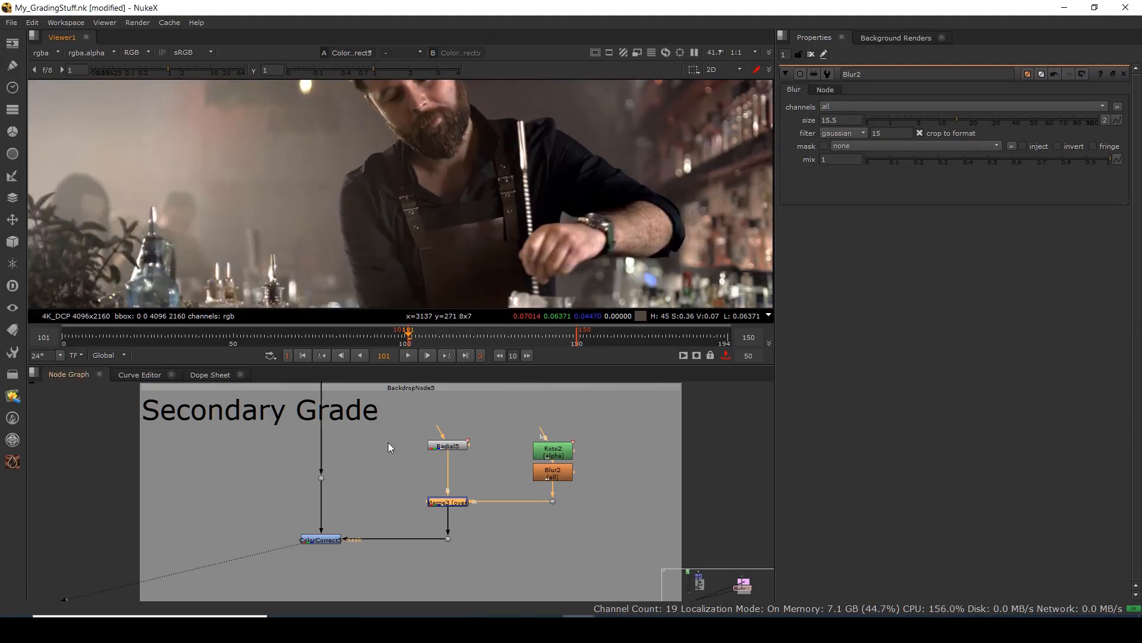
pyautogui.moveTo(373, 451); pyautogui.dragTo(347, 563)
# Toggle the viewer between the ungraded input and ColorCorrect5's graded result.
pyautogui.scroll(-4, 381, 217)
pyautogui.press('1')
pyautogui.press('2')
pyautogui.click(370, 432)
pyautogui.press('1')
pyautogui.press('2')
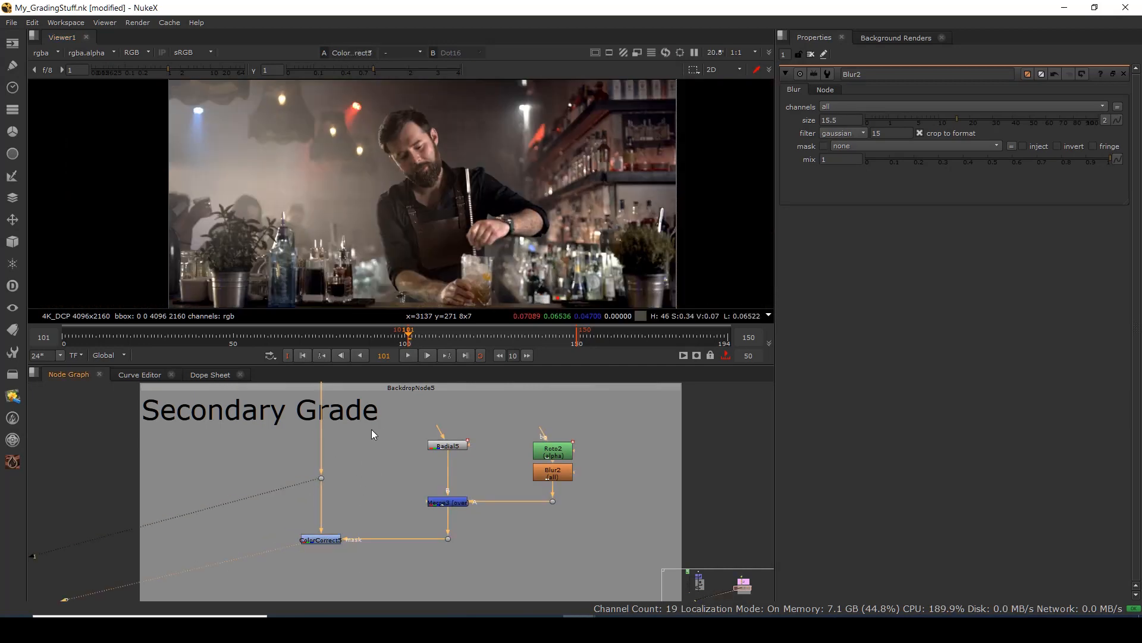
pyautogui.press('1')
pyautogui.press('2')
pyautogui.press('1')
pyautogui.press('2')
pyautogui.press('1')
pyautogui.press('2')
pyautogui.press('1')
pyautogui.press('2')
pyautogui.press('1')
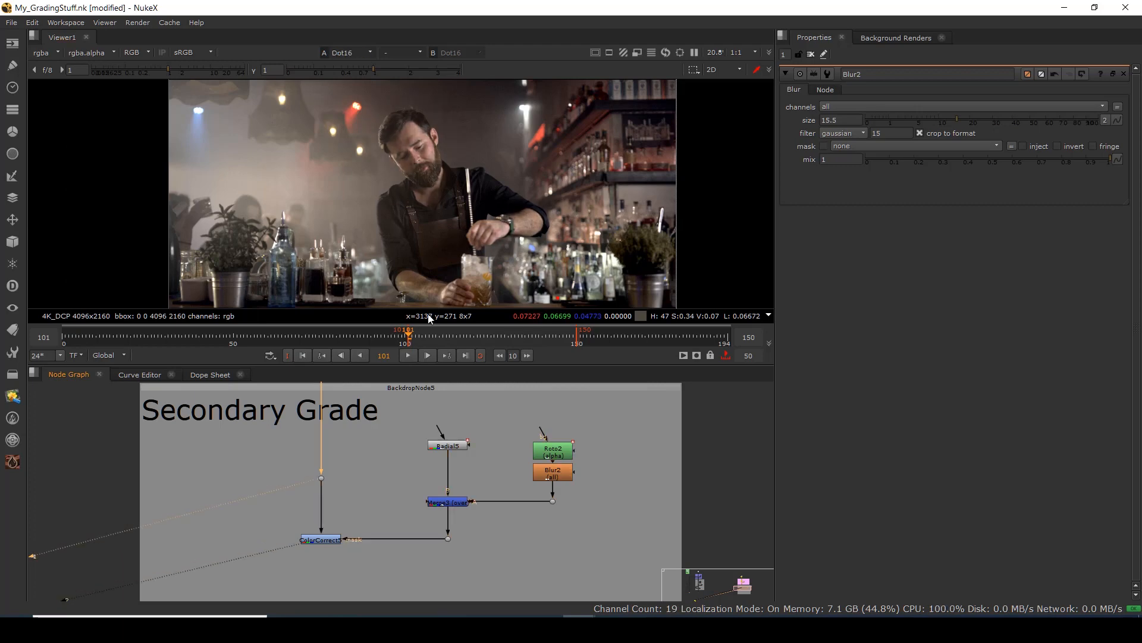
pyautogui.press('2')
pyautogui.scroll(-4, 425, 190)
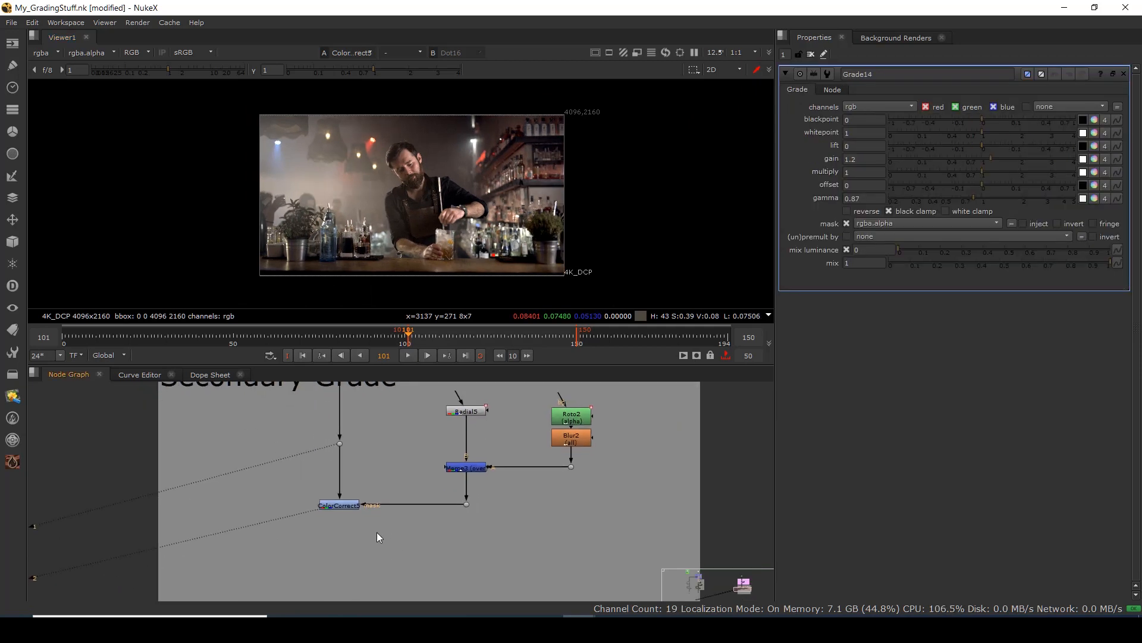
# Add Grade6 below ColorCorrect, masked through a Dot by the merged matte.
pyautogui.click(341, 559)
pyautogui.moveTo(351, 532); pyautogui.dragTo(474, 479)
pyautogui.press('g')
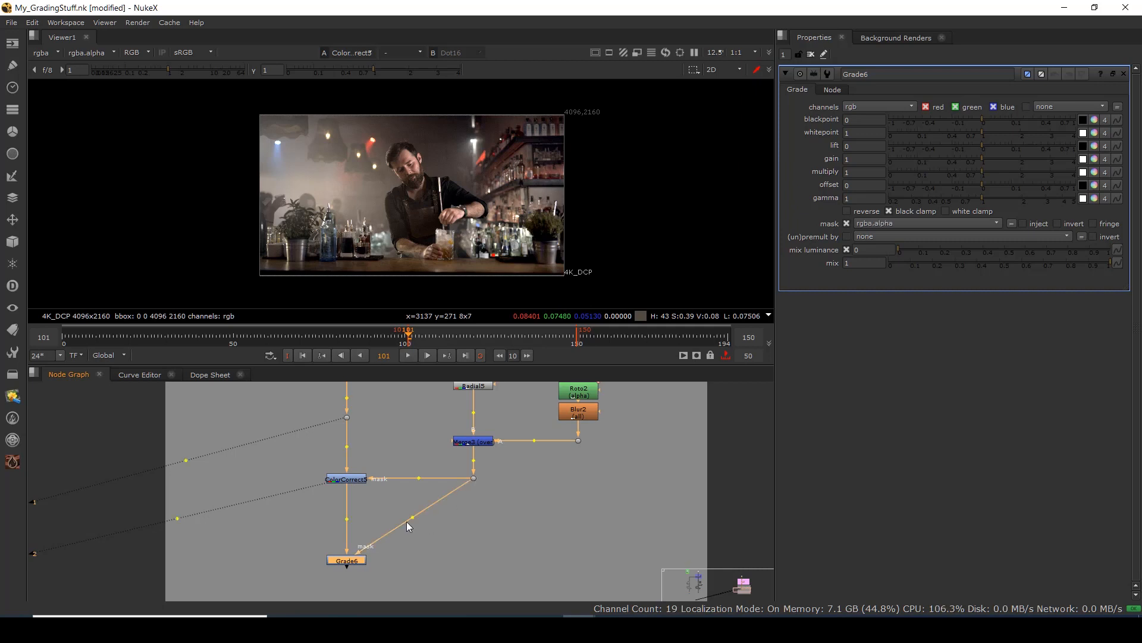
pyautogui.moveTo(406, 522); pyautogui.dragTo(473, 559)
pyautogui.press('1')
pyautogui.scroll(6, 412, 174)
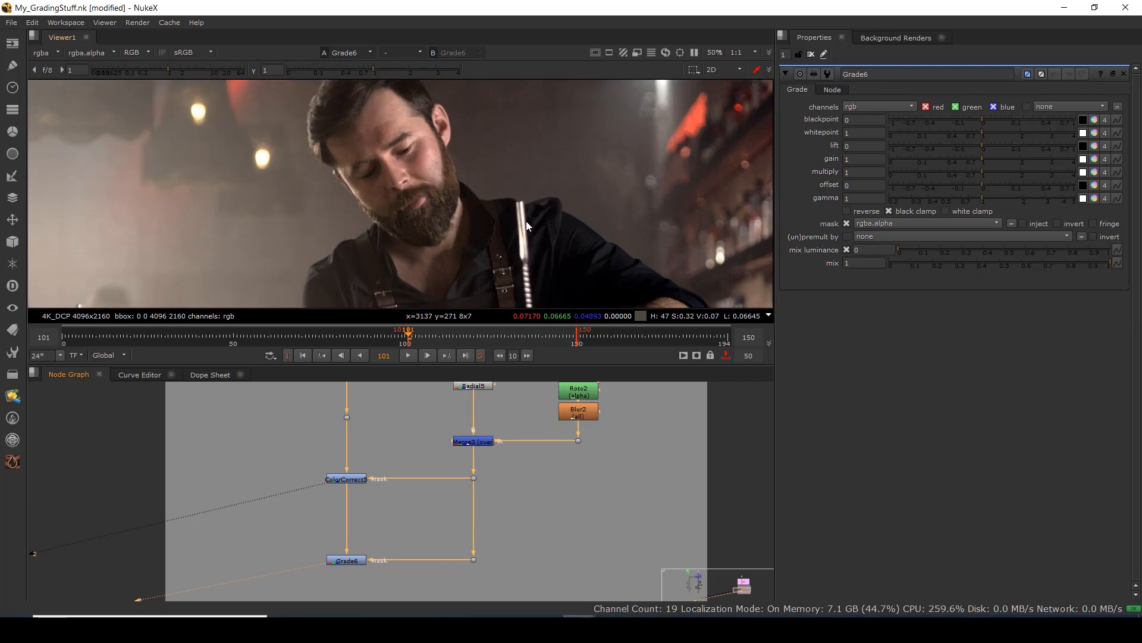
# Set Grade6's gamma to 0.88 and gain to 1.42.
pyautogui.moveTo(980, 199); pyautogui.dragTo(975, 199)
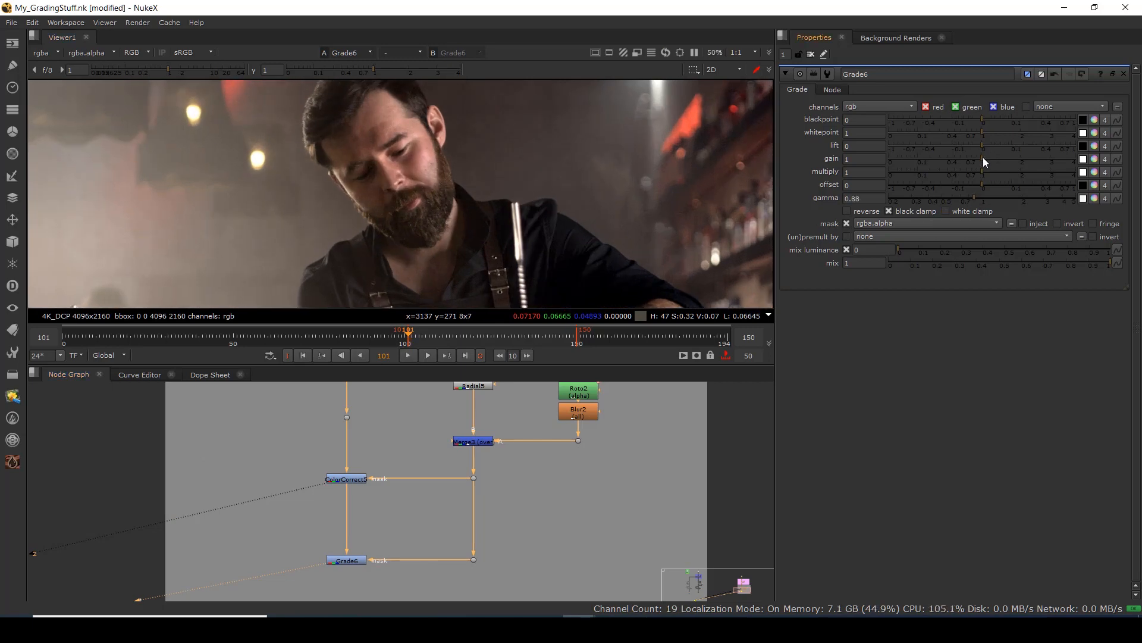
pyautogui.moveTo(984, 158); pyautogui.dragTo(1000, 159)
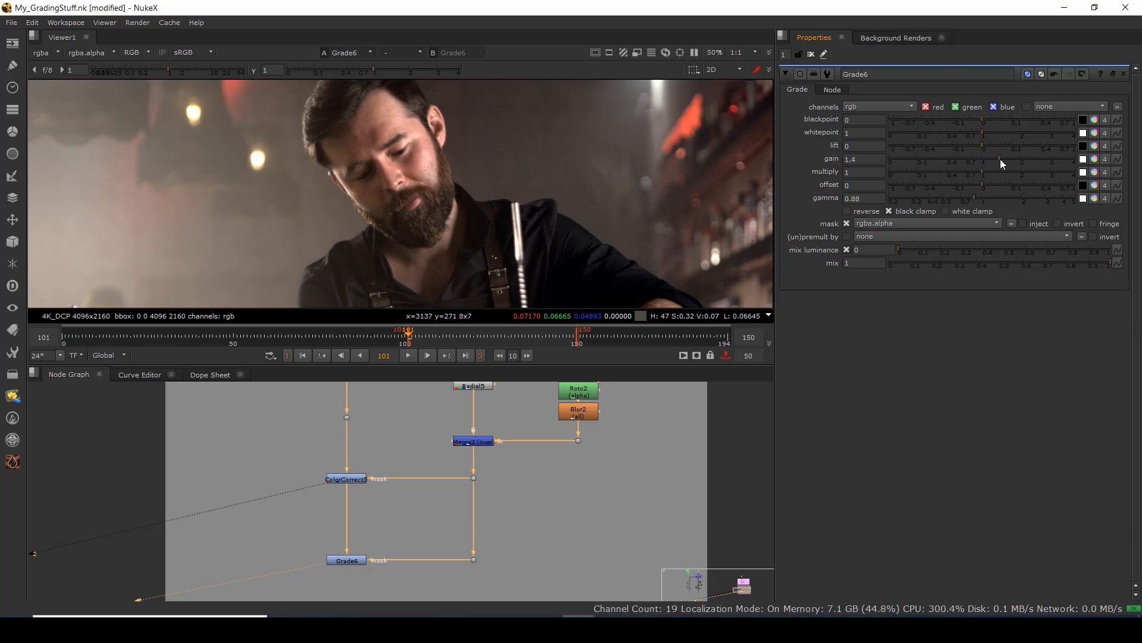
pyautogui.scroll(-5, 485, 165)
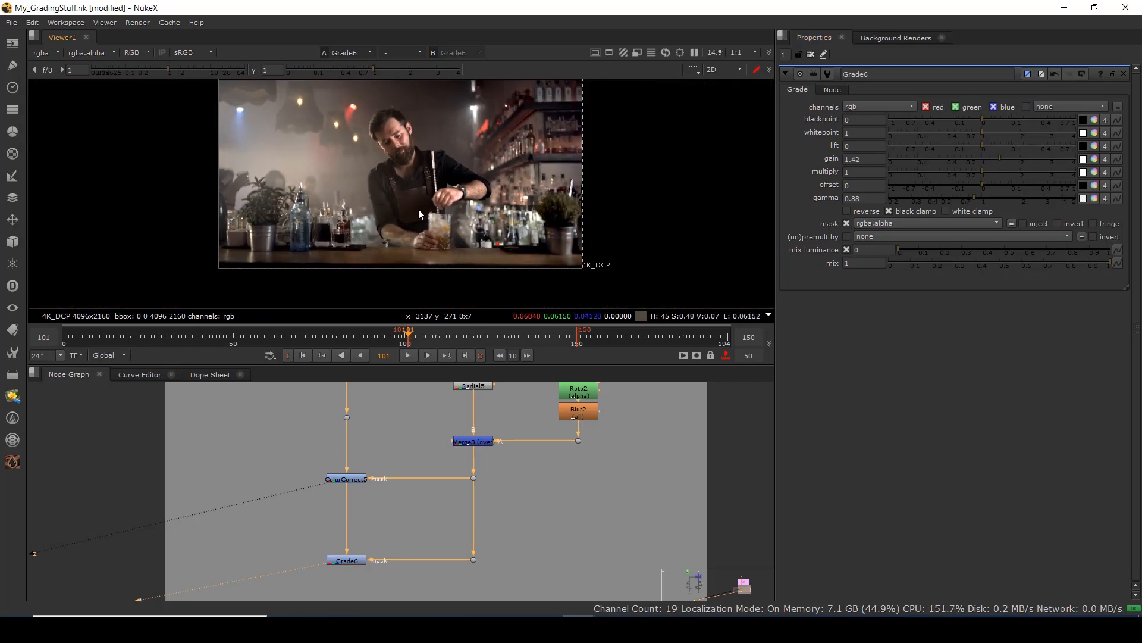
pyautogui.scroll(1, 406, 180)
pyautogui.scroll(1, 418, 162)
pyautogui.scroll(-3, 423, 180)
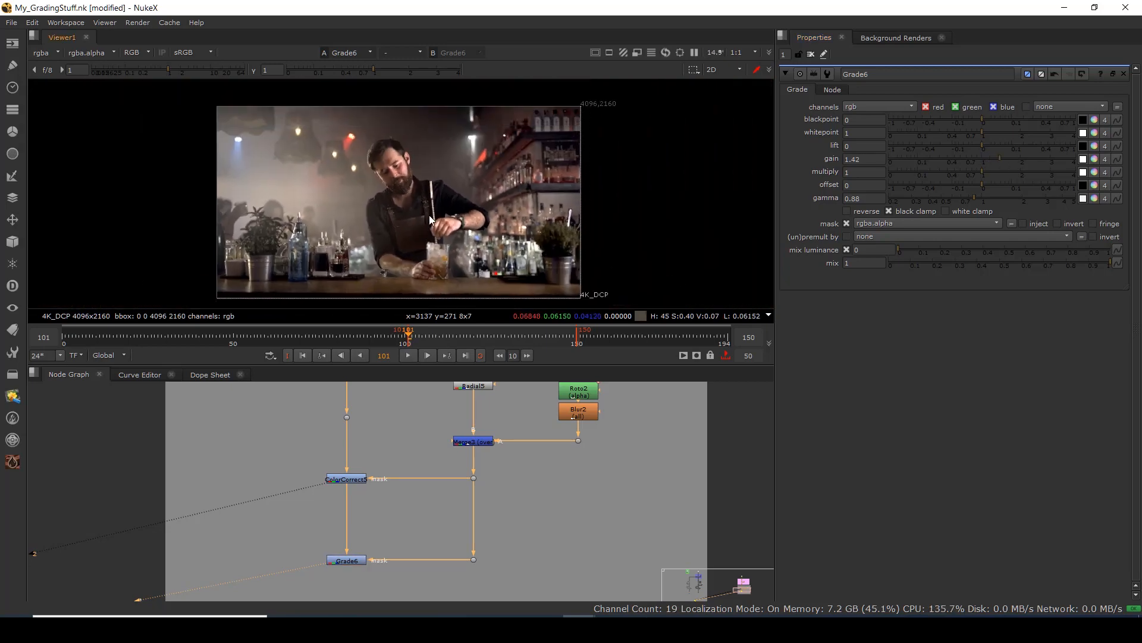
pyautogui.scroll(1, 398, 173)
pyautogui.scroll(-3, 424, 476)
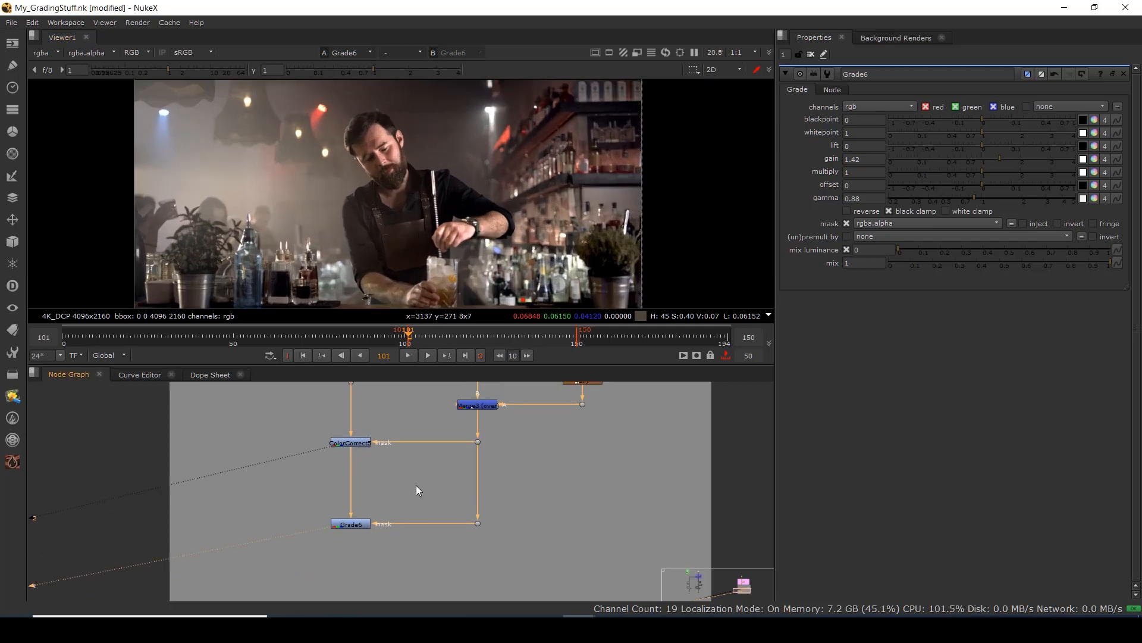
# Add ColorCorrect6 below Grade6, view it, and set master saturation to 0.9.
pyautogui.click(379, 508)
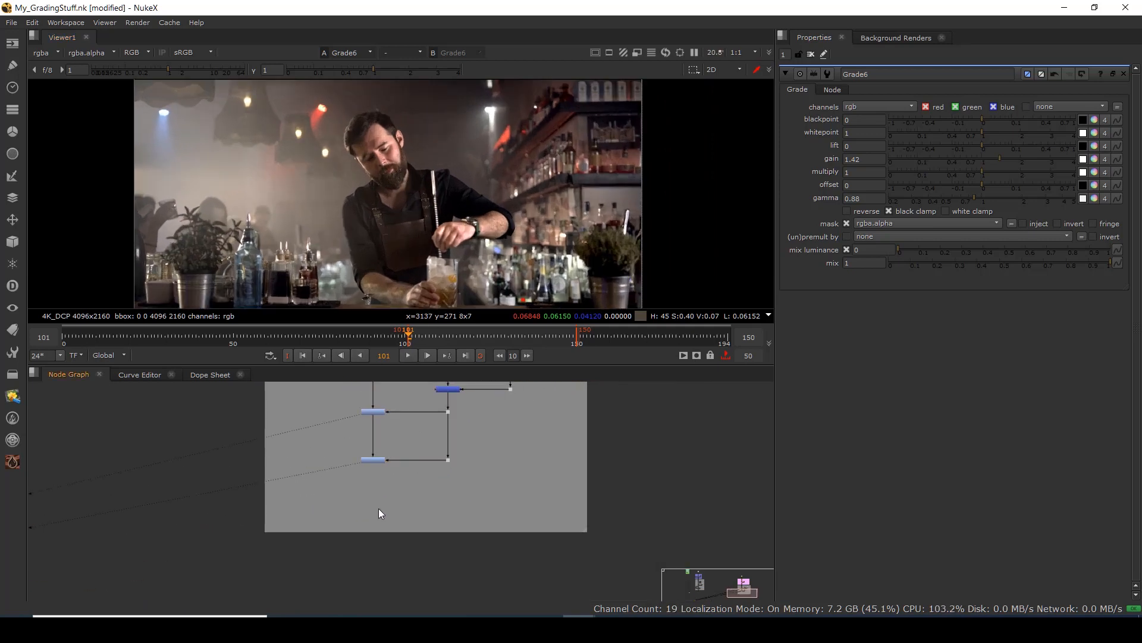
pyautogui.press('c')
pyautogui.moveTo(378, 504)
pyautogui.mouseDown()
pyautogui.moveTo(379, 461)
pyautogui.moveTo(380, 504)
pyautogui.mouseUp()
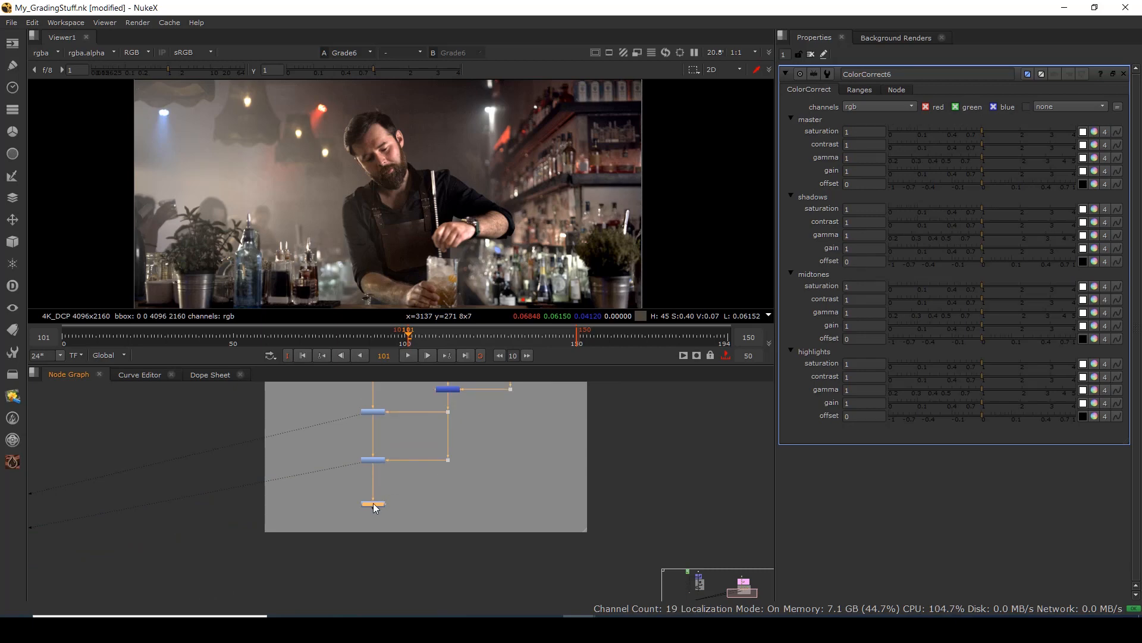
pyautogui.press('1')
pyautogui.click(868, 133)
pyautogui.write('0.9')
pyautogui.press('Return')
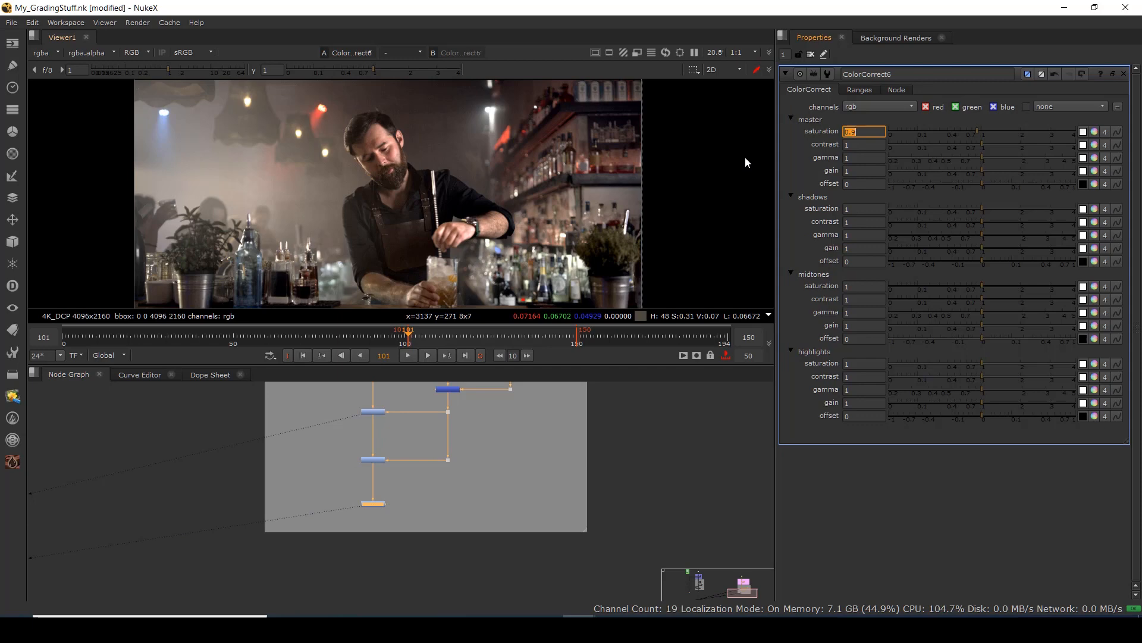
# Compare ColorCorrect6 against the previous node's result in the viewer.
pyautogui.scroll(2, 405, 199)
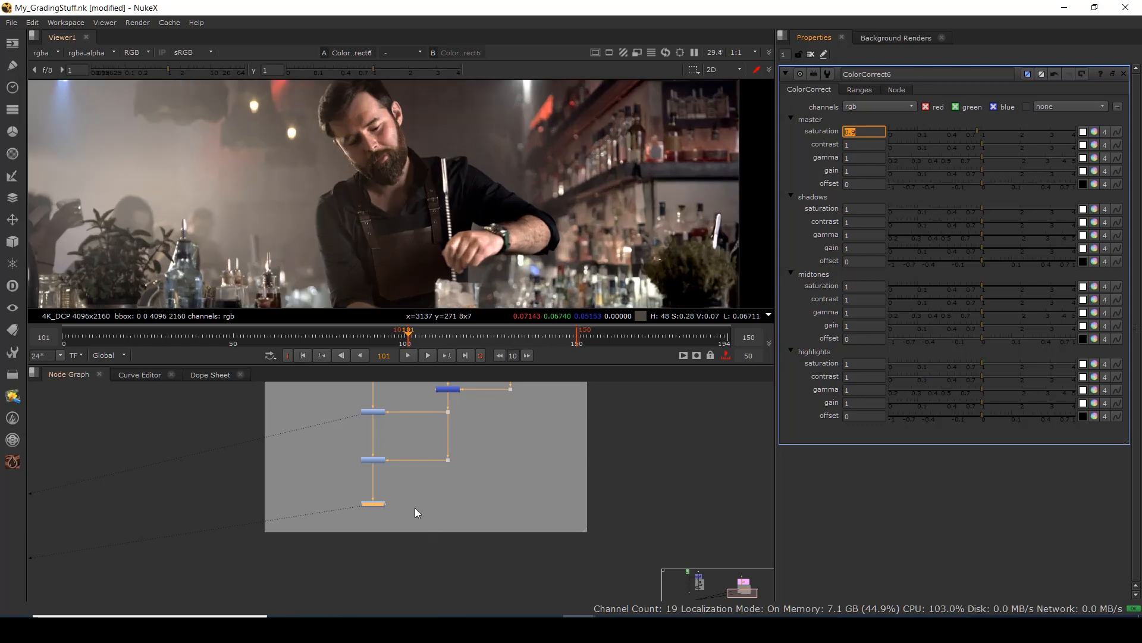
pyautogui.moveTo(405, 443); pyautogui.dragTo(315, 501)
pyautogui.click(412, 480)
pyautogui.click(372, 504)
pyautogui.press('2')
pyautogui.press('1')
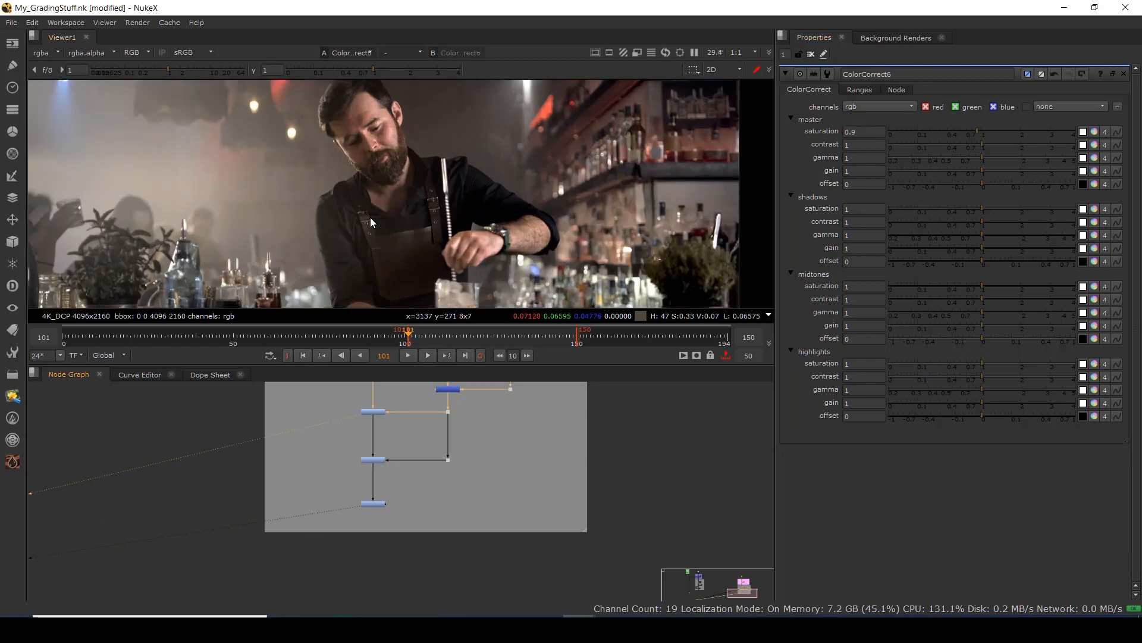
pyautogui.press('2')
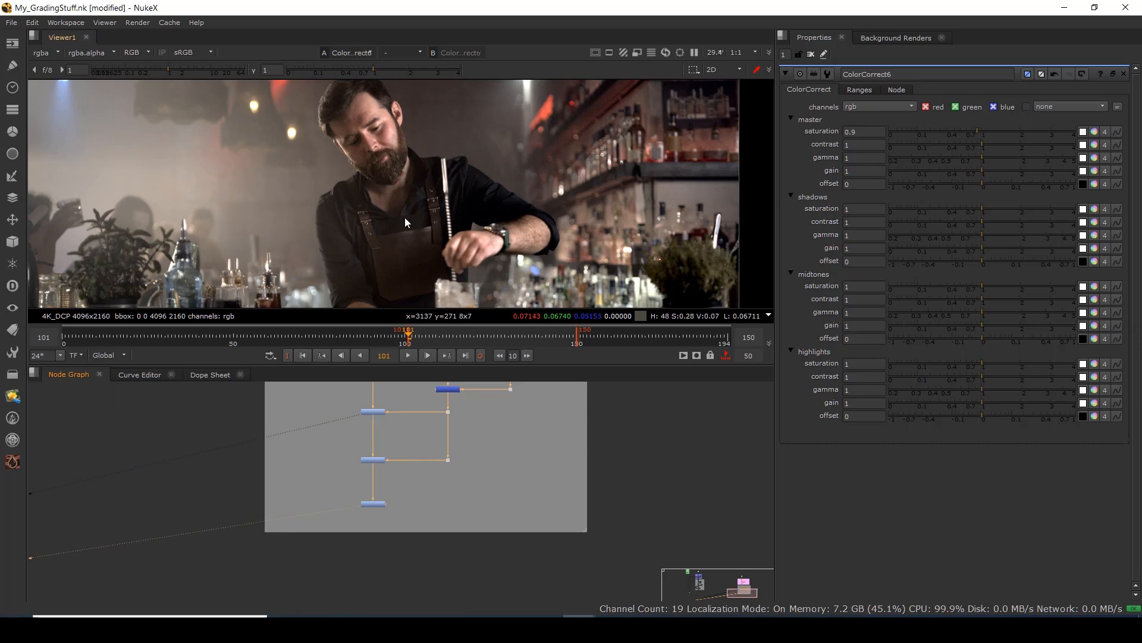
pyautogui.scroll(-3, 408, 205)
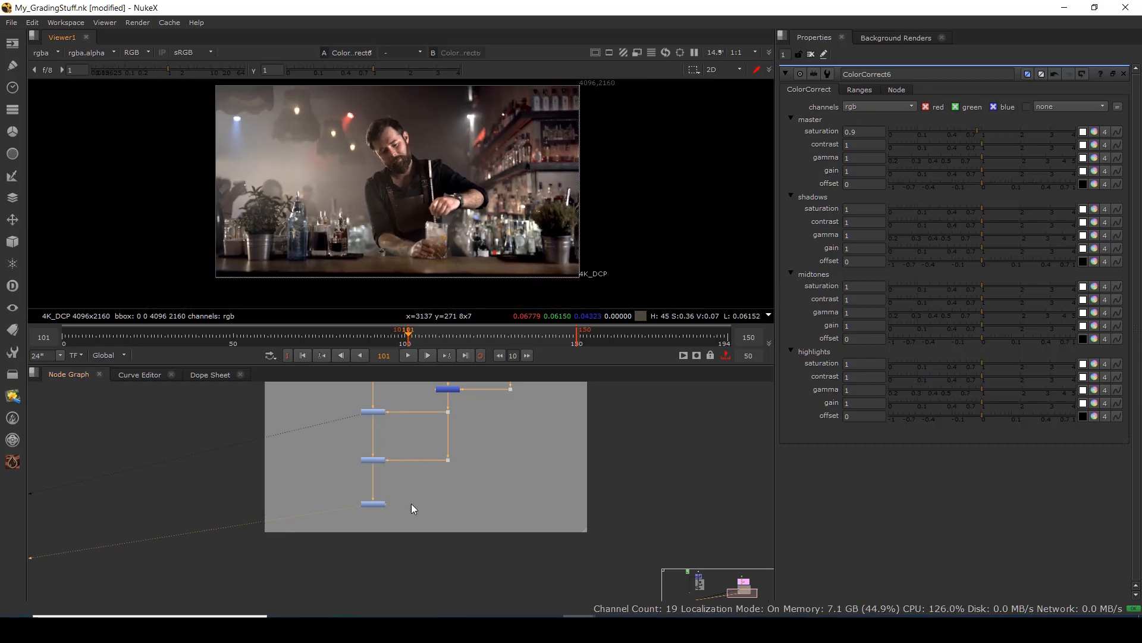
pyautogui.click(379, 502)
pyautogui.scroll(-3, 364, 507)
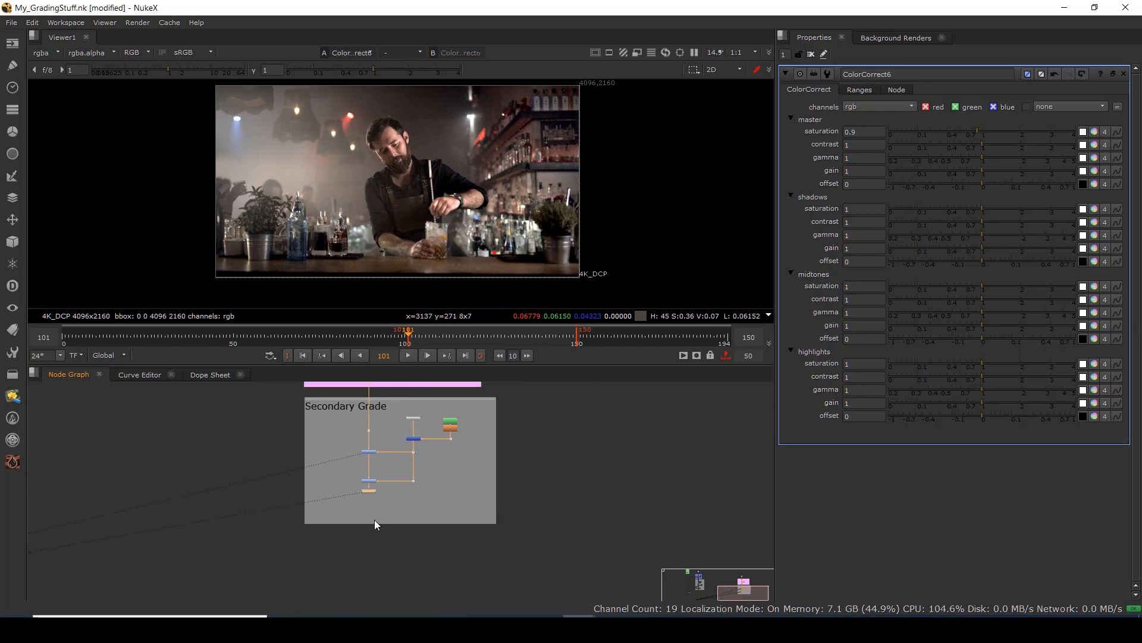
# Add Roto3 and draw a closed four-point Bezier over the frame's upper right.
pyautogui.scroll(2, 404, 516)
pyautogui.click(412, 495)
pyautogui.press('o')
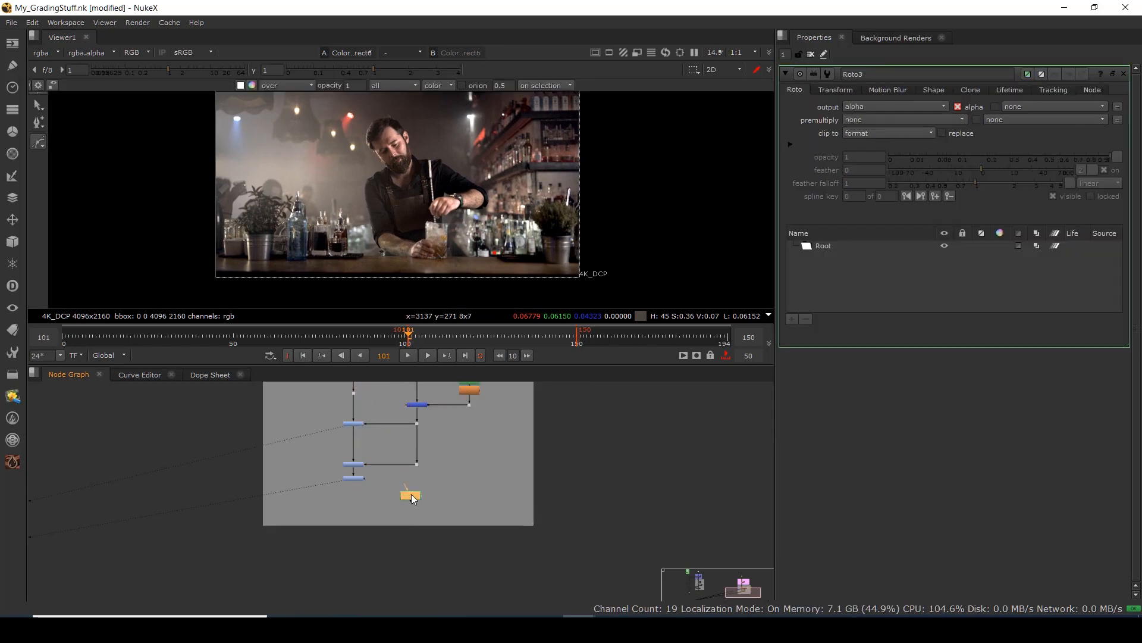
pyautogui.scroll(-2, 459, 206)
pyautogui.moveTo(492, 173); pyautogui.dragTo(471, 210)
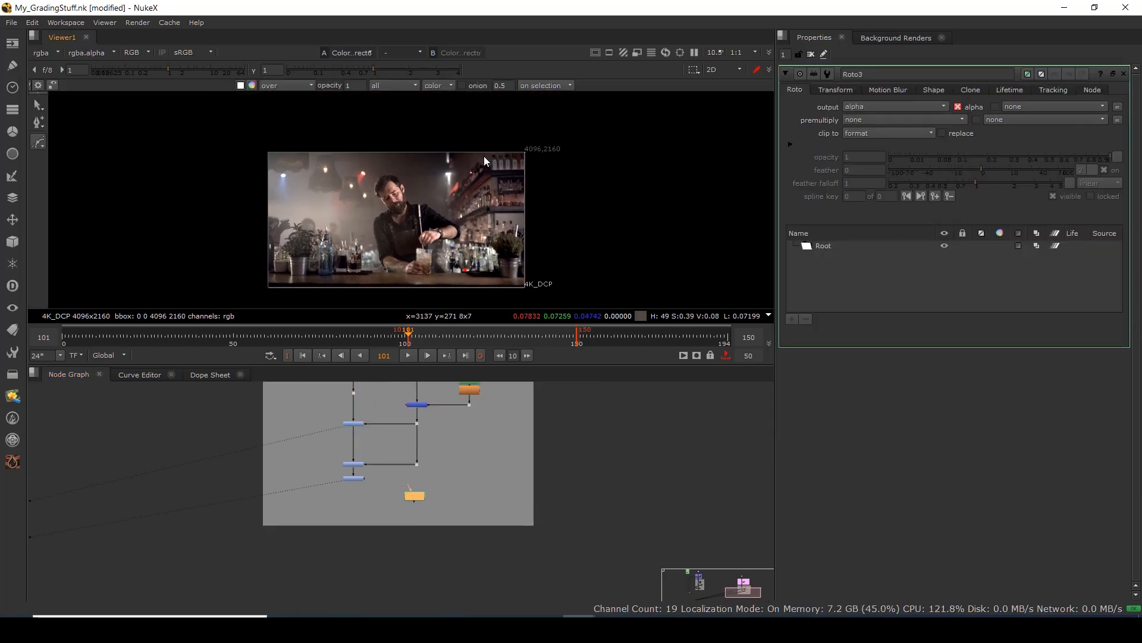
pyautogui.click(471, 138)
pyautogui.click(480, 201)
pyautogui.moveTo(562, 205); pyautogui.dragTo(574, 189)
pyautogui.moveTo(591, 136); pyautogui.dragTo(591, 110)
pyautogui.click(471, 138)
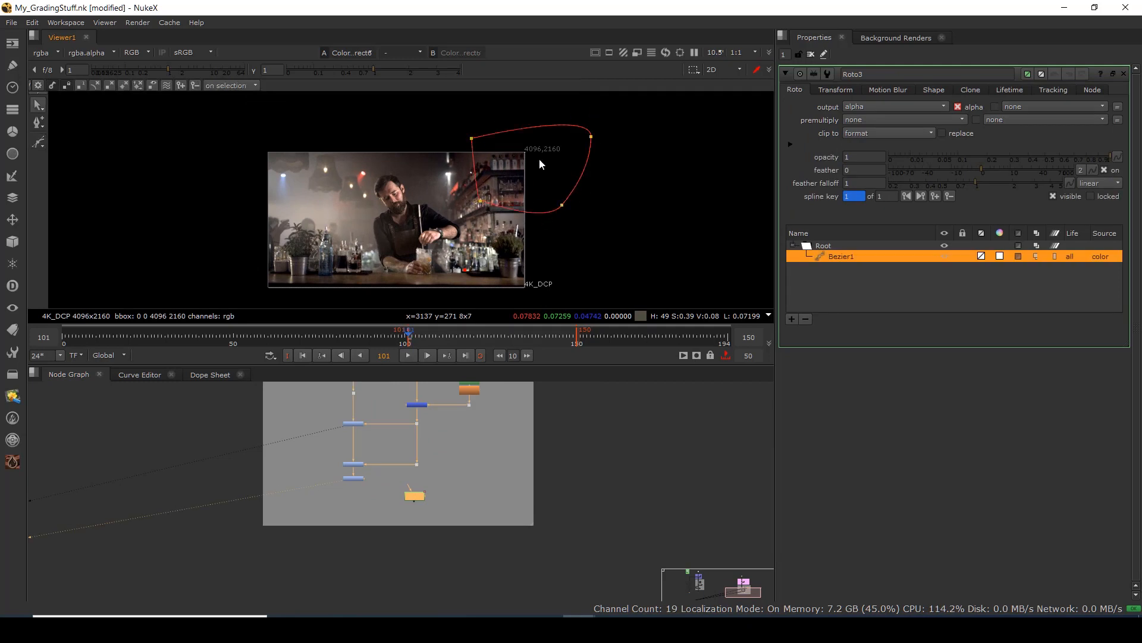
# Smooth all the shape's points and feather the lower-left, top-left and lower-right points.
pyautogui.moveTo(521, 174); pyautogui.dragTo(512, 195)
pyautogui.click(513, 198)
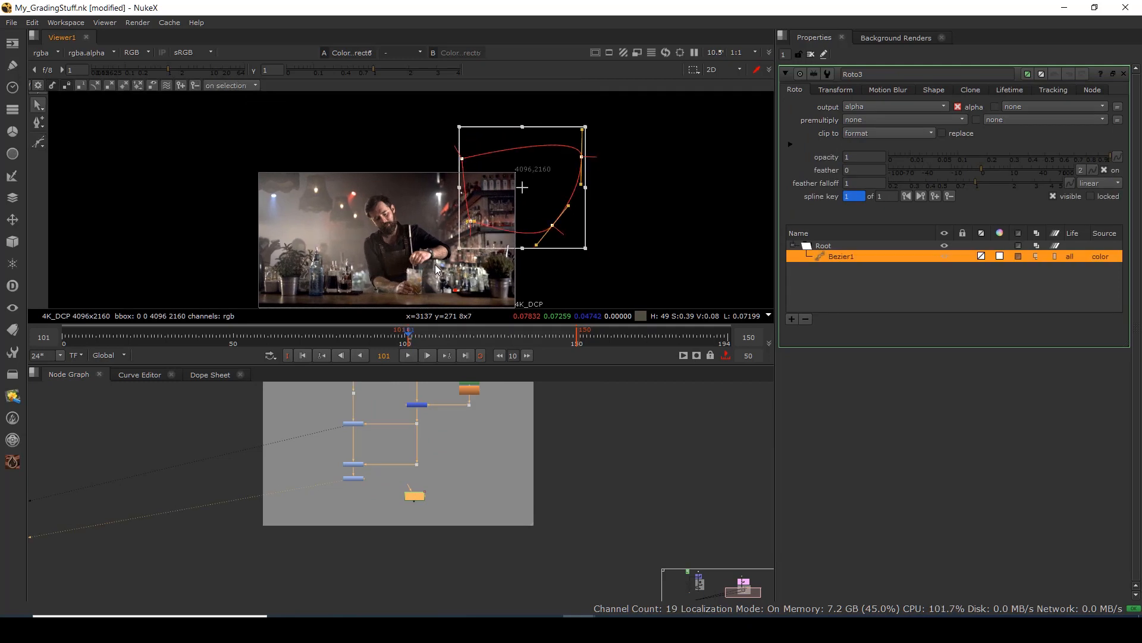
pyautogui.press('z')
pyautogui.click(653, 197)
pyautogui.scroll(1, 475, 218)
pyautogui.click(471, 222)
pyautogui.press('e')
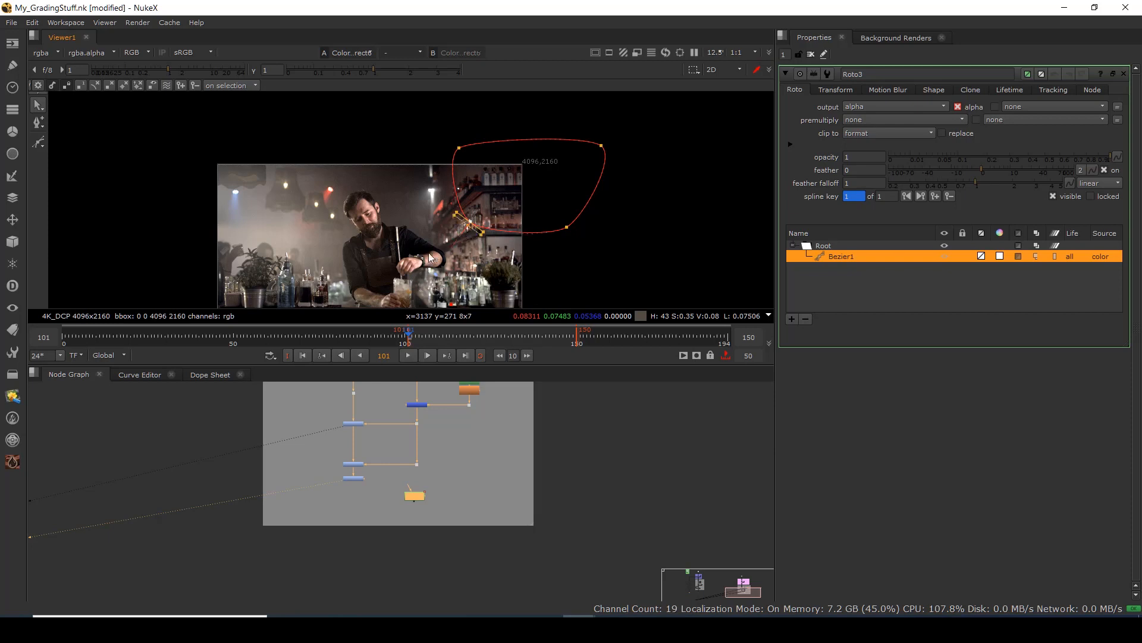
pyautogui.moveTo(461, 234); pyautogui.dragTo(431, 257)
pyautogui.click(458, 148)
pyautogui.moveTo(444, 157); pyautogui.dragTo(349, 125)
pyautogui.press('e')
pyautogui.click(568, 227)
pyautogui.press('e')
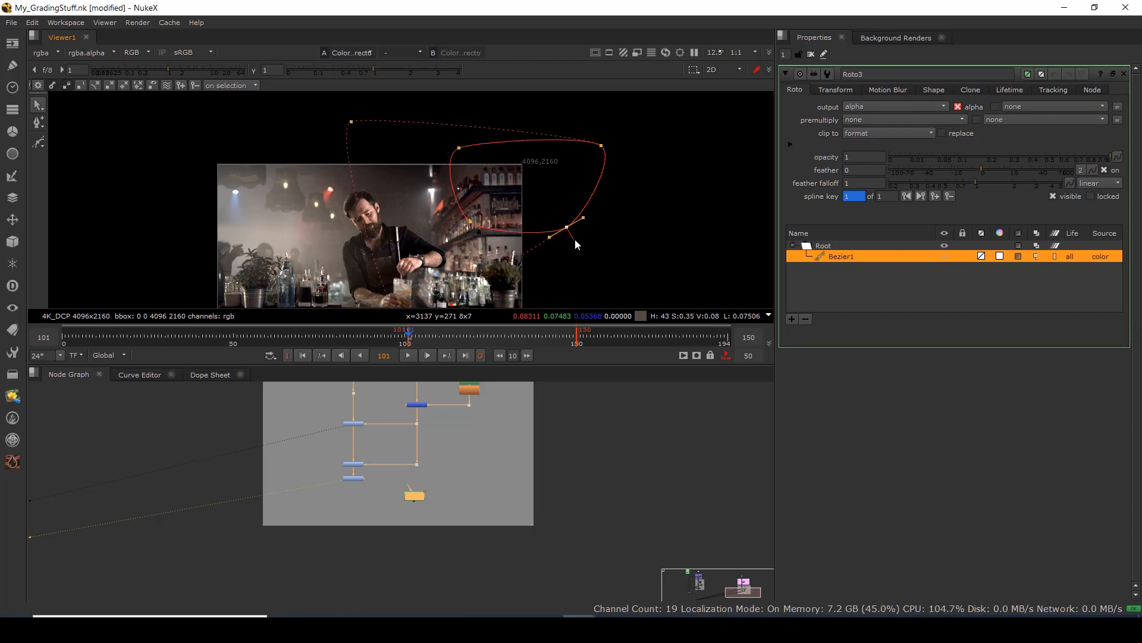
pyautogui.moveTo(575, 240); pyautogui.dragTo(608, 295)
# Adjust the Bezier points and feathers to fit the upper-right shelves, then move the Roto3 node.
pyautogui.click(551, 187)
pyautogui.moveTo(602, 146); pyautogui.dragTo(597, 121)
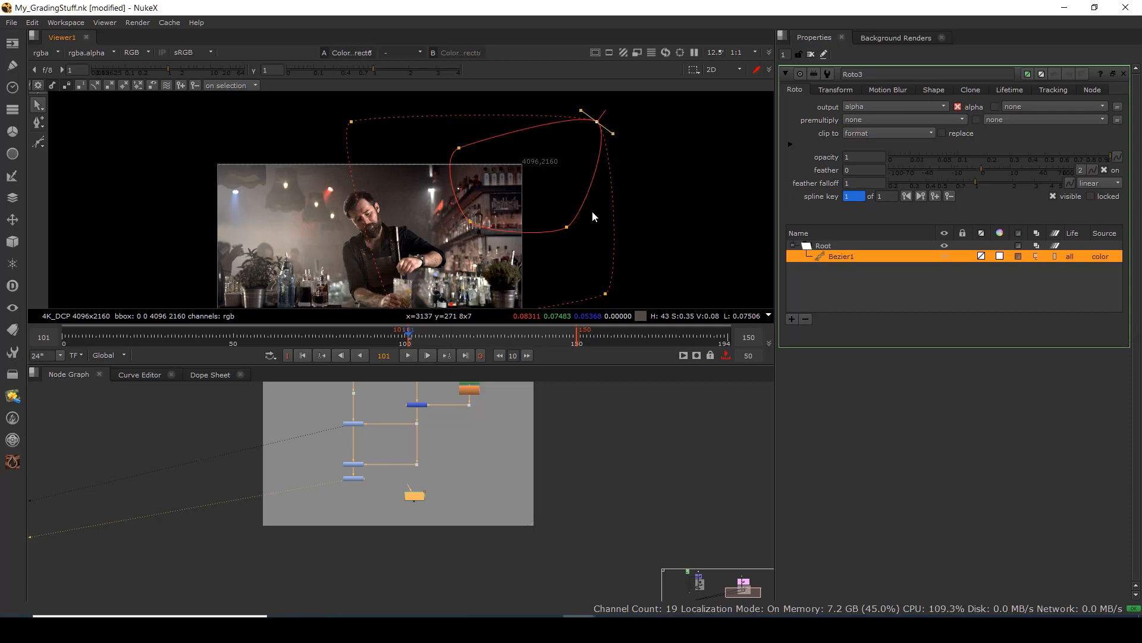
pyautogui.click(567, 226)
pyautogui.moveTo(567, 227); pyautogui.dragTo(586, 209)
pyautogui.click(509, 223)
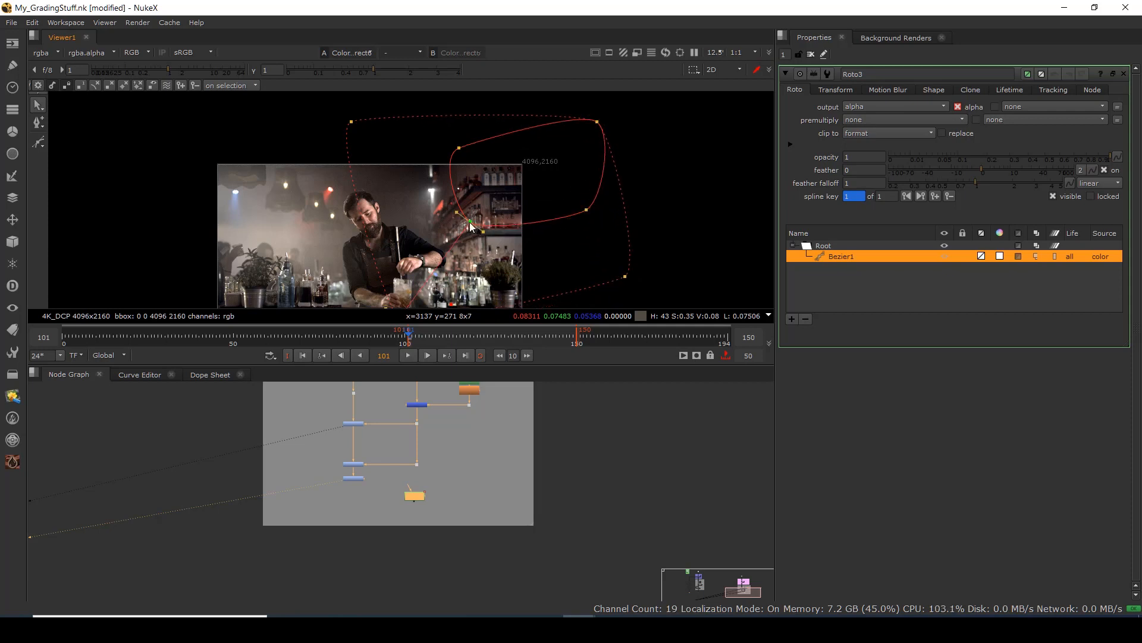
pyautogui.moveTo(470, 222); pyautogui.dragTo(500, 222)
pyautogui.moveTo(459, 149); pyautogui.dragTo(482, 141)
pyautogui.scroll(2, 408, 216)
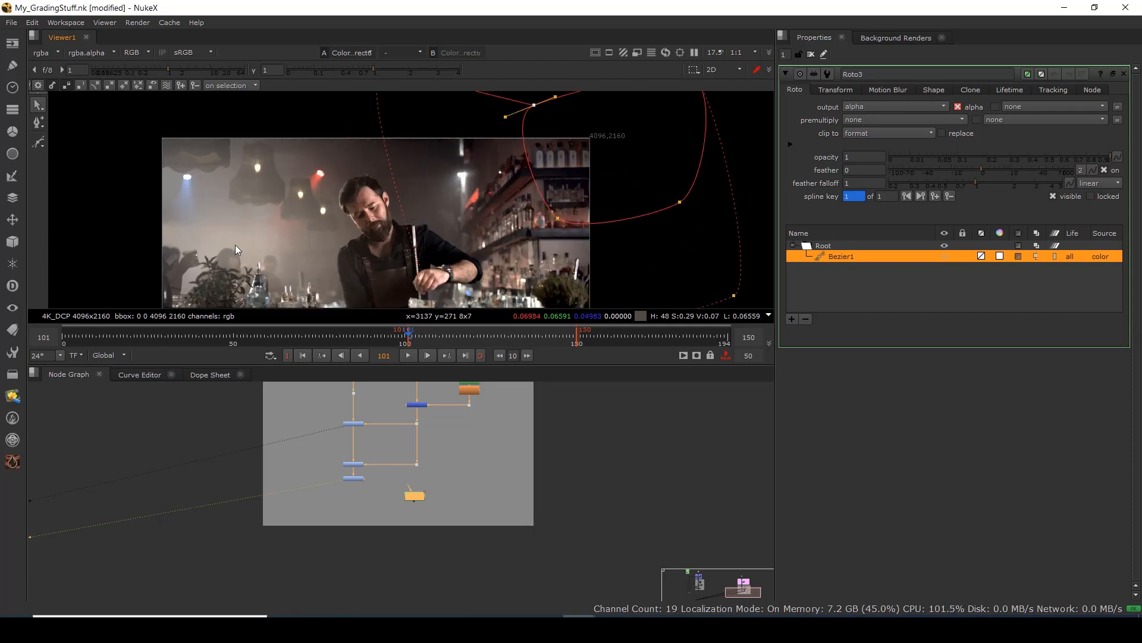
pyautogui.scroll(-3, 488, 195)
pyautogui.moveTo(388, 130); pyautogui.dragTo(366, 138)
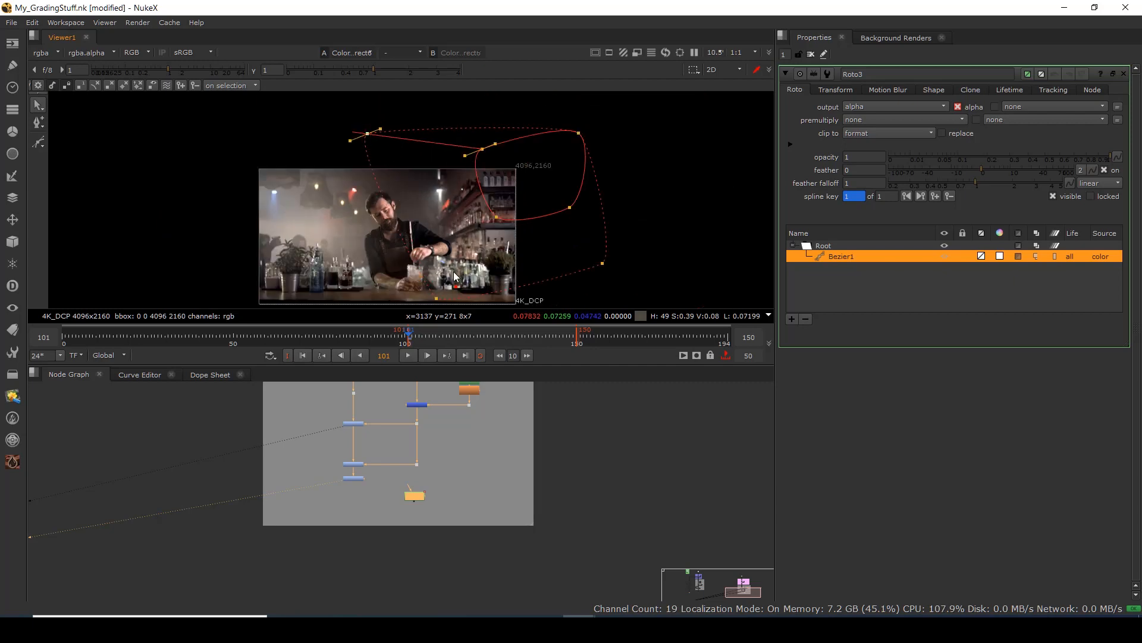
pyautogui.moveTo(436, 298); pyautogui.dragTo(434, 248)
pyautogui.moveTo(418, 497); pyautogui.dragTo(443, 484)
pyautogui.scroll(1, 346, 517)
pyautogui.scroll(2, 346, 518)
pyautogui.scroll(3, 349, 513)
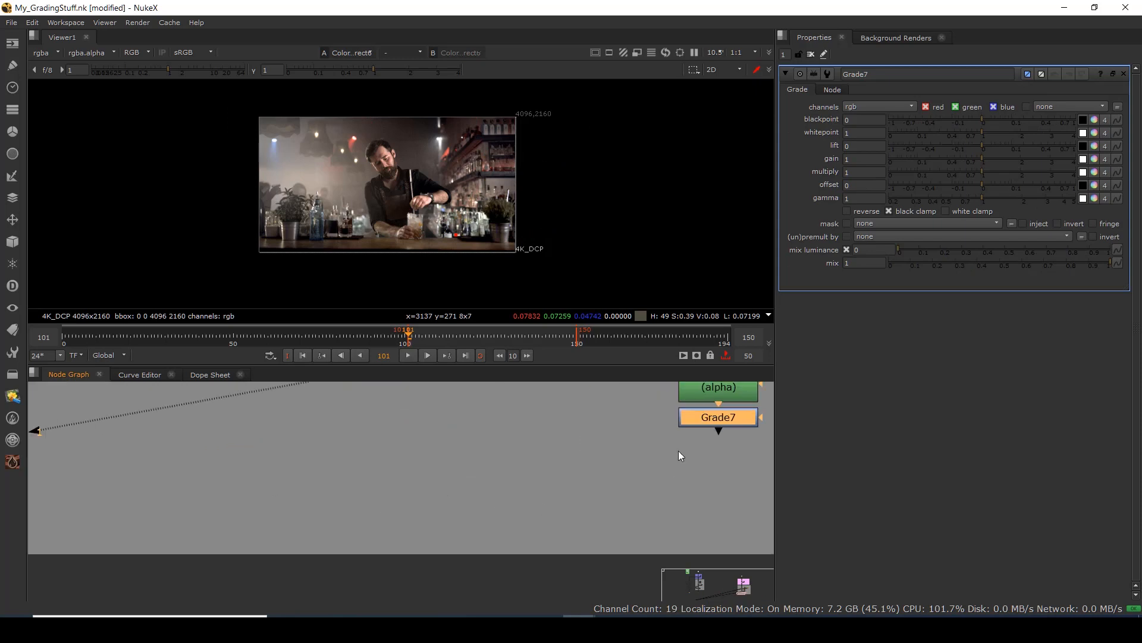
# Connect Roto3 as Grade7's mask through a Dot and view Grade7.
pyautogui.moveTo(705, 414); pyautogui.dragTo(494, 470)
pyautogui.moveTo(438, 496); pyautogui.dragTo(383, 418)
pyautogui.scroll(-2, 417, 479)
pyautogui.moveTo(404, 501); pyautogui.dragTo(601, 415)
pyautogui.moveTo(499, 455); pyautogui.dragTo(591, 478)
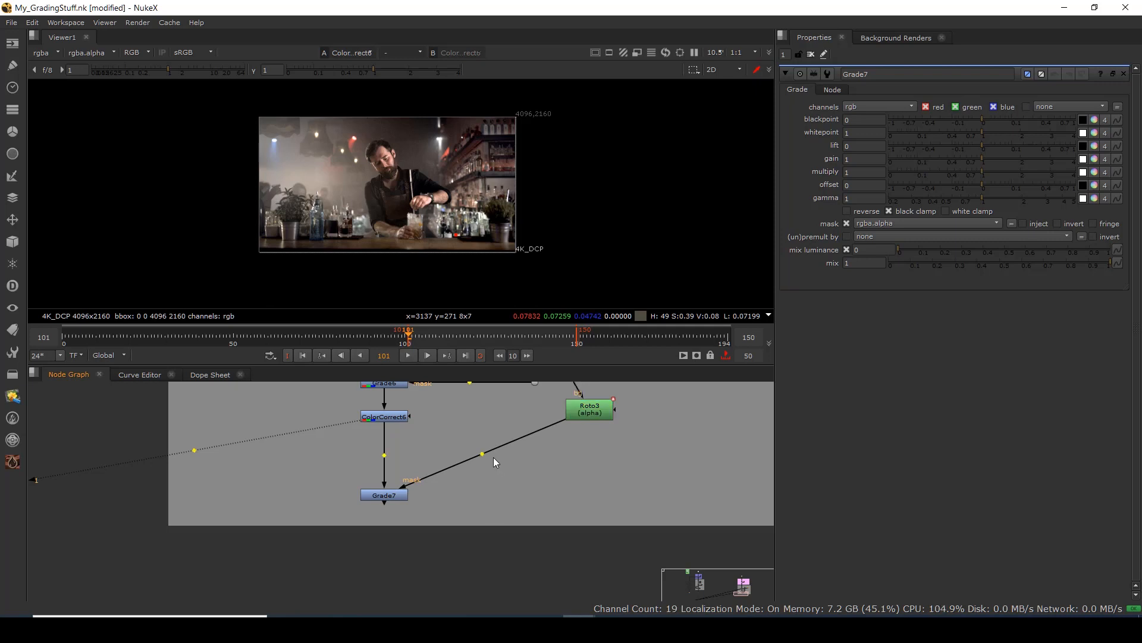
pyautogui.moveTo(482, 454); pyautogui.dragTo(592, 491)
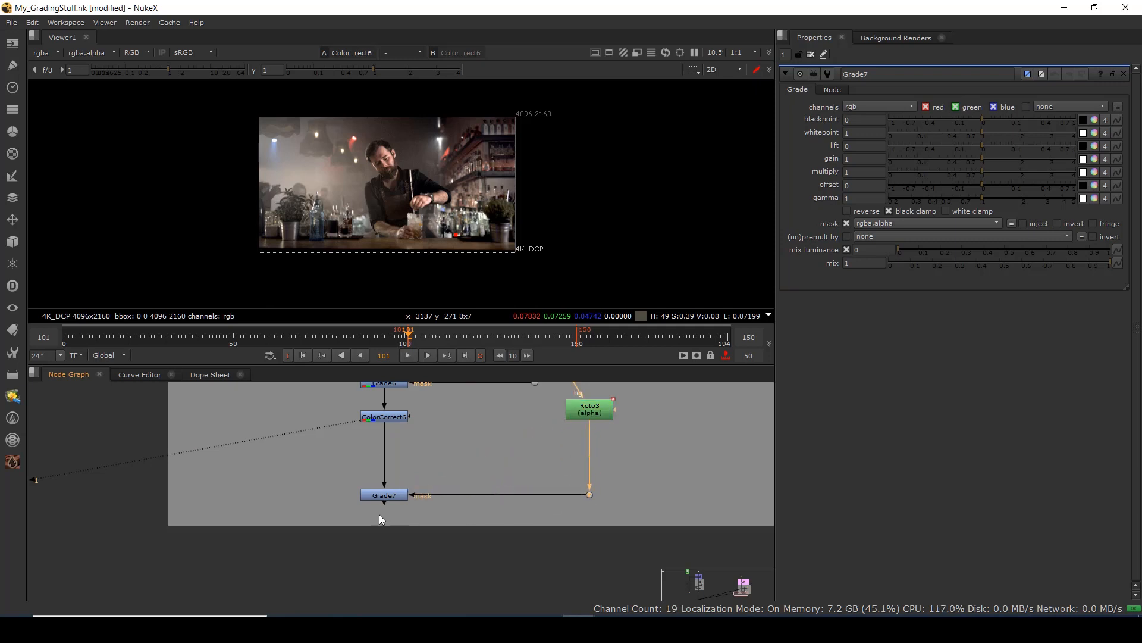
pyautogui.click(387, 495)
pyautogui.press('1')
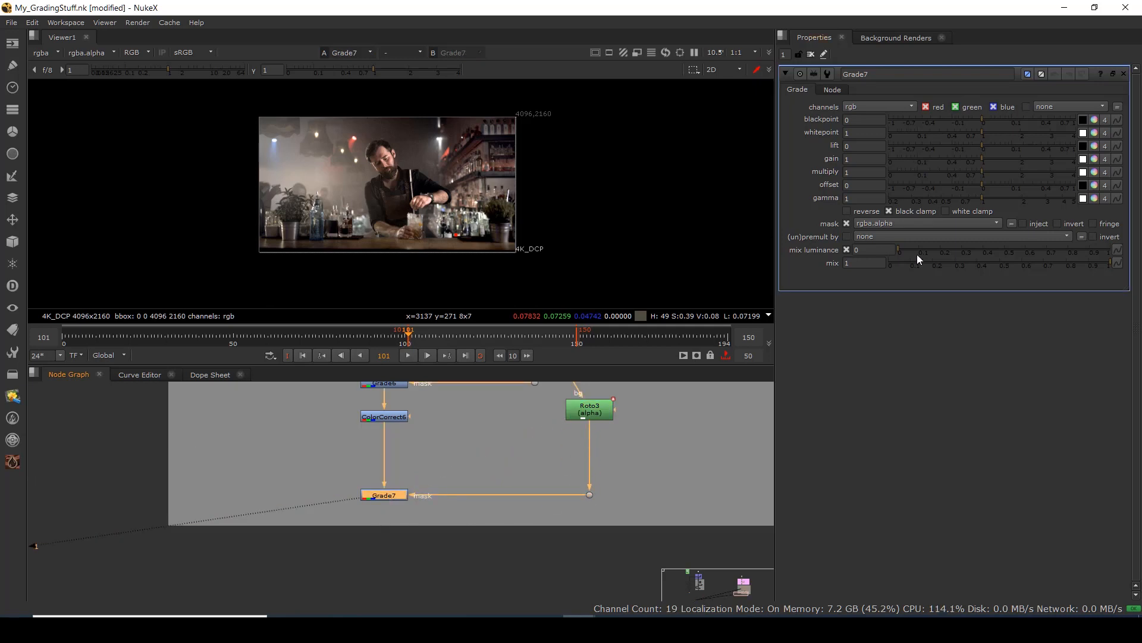
# Give Grade7 a warm gain of 1.52, 1.40, 1.21 and gamma 1.14.
pyautogui.moveTo(980, 146); pyautogui.dragTo(987, 145)
pyautogui.keyDown('ctrl'); pyautogui.click(977, 145); pyautogui.keyUp('ctrl')
pyautogui.moveTo(982, 159); pyautogui.dragTo(1004, 159)
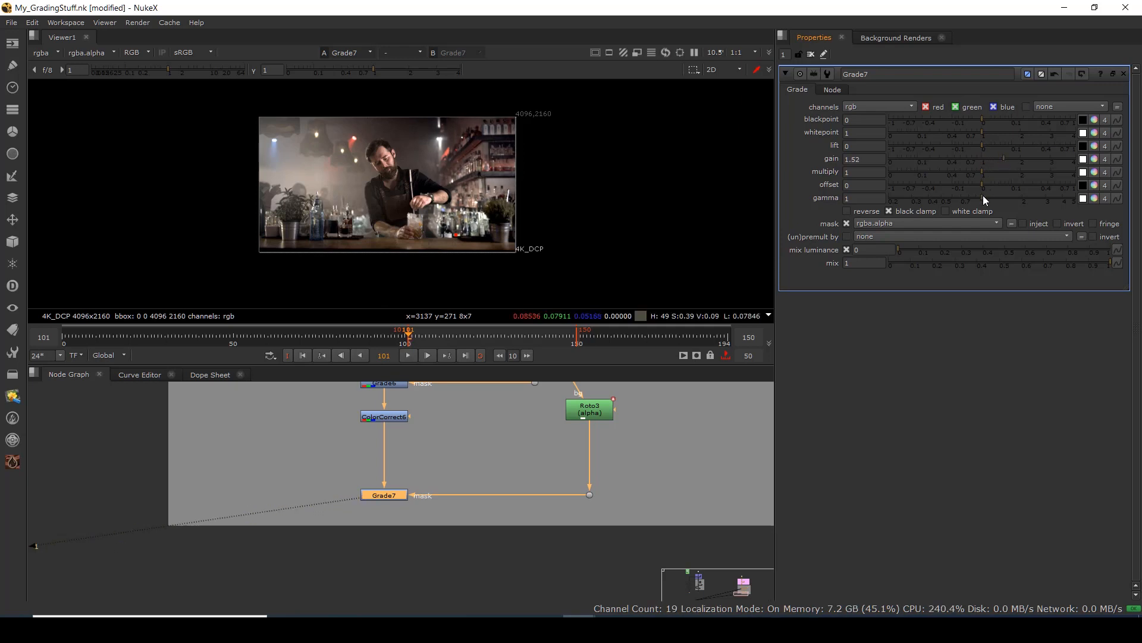
pyautogui.moveTo(983, 198); pyautogui.dragTo(990, 198)
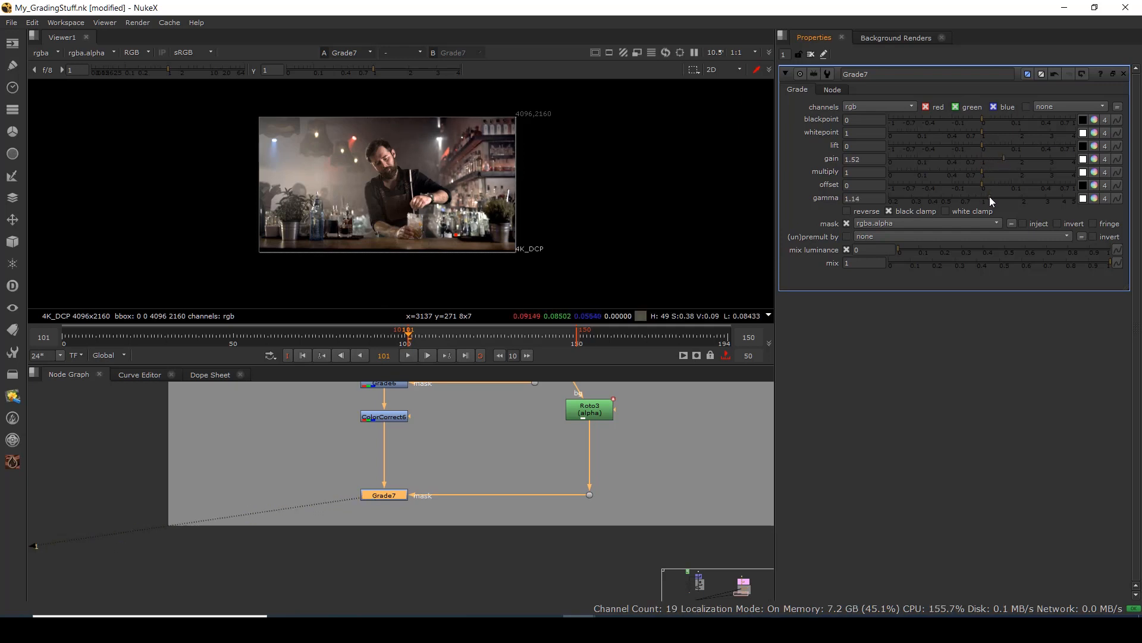
pyautogui.click(1084, 159)
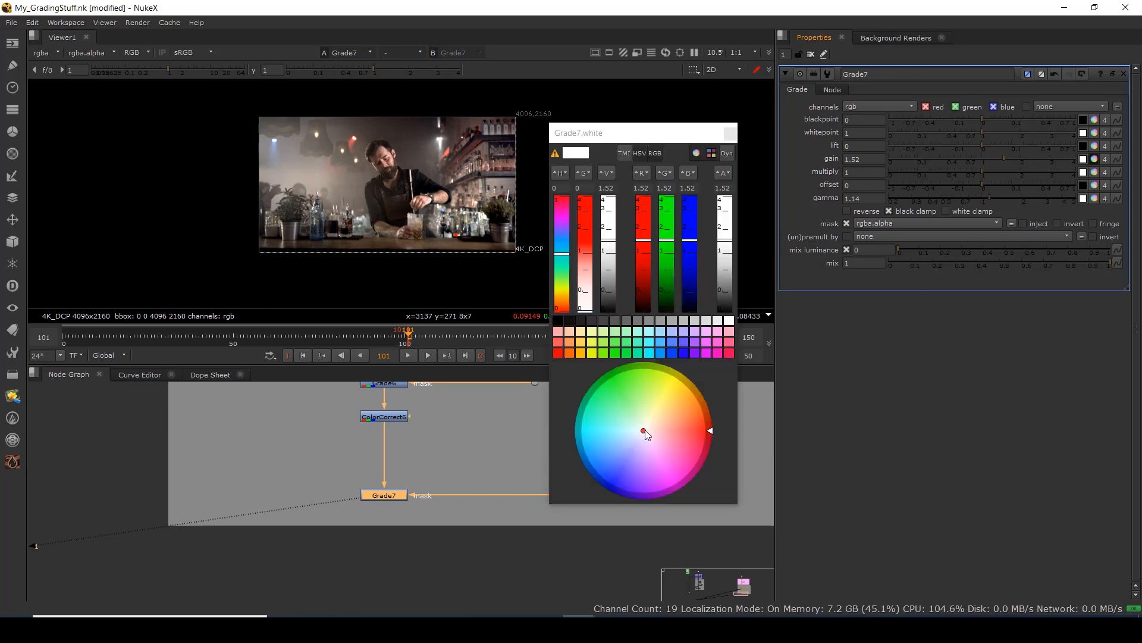
pyautogui.moveTo(645, 431); pyautogui.dragTo(653, 425)
pyautogui.click(731, 135)
# Assign ColorCorrect6 to viewer input 1 and Grade7 to viewer input 2.
pyautogui.scroll(1, 451, 168)
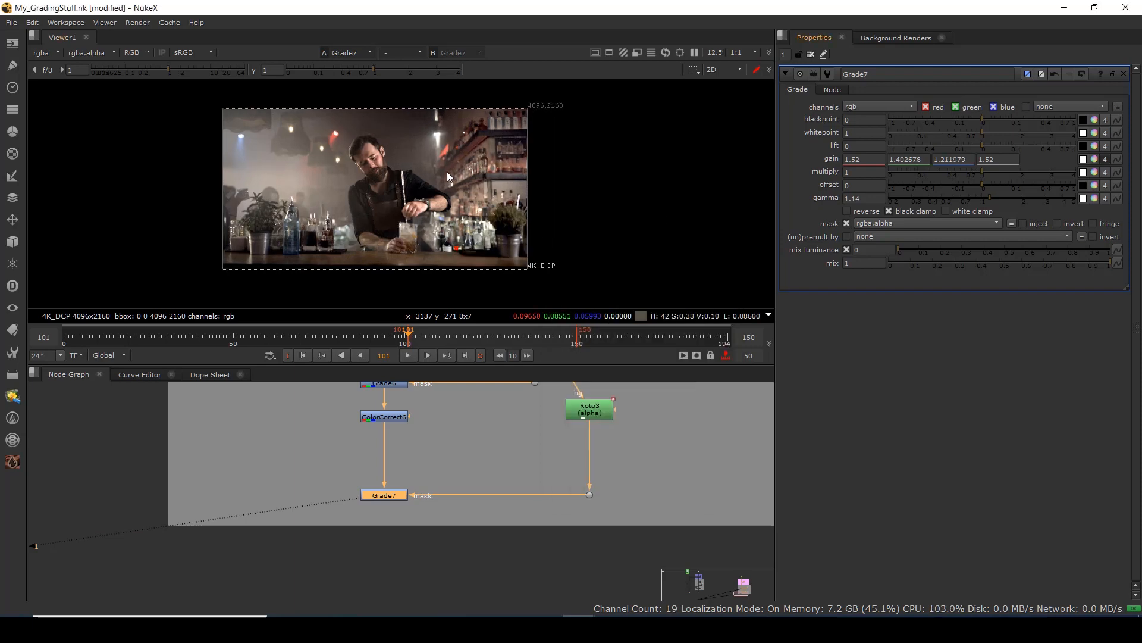
pyautogui.moveTo(438, 395); pyautogui.dragTo(319, 446)
pyautogui.press('1')
pyautogui.moveTo(454, 465); pyautogui.dragTo(309, 522)
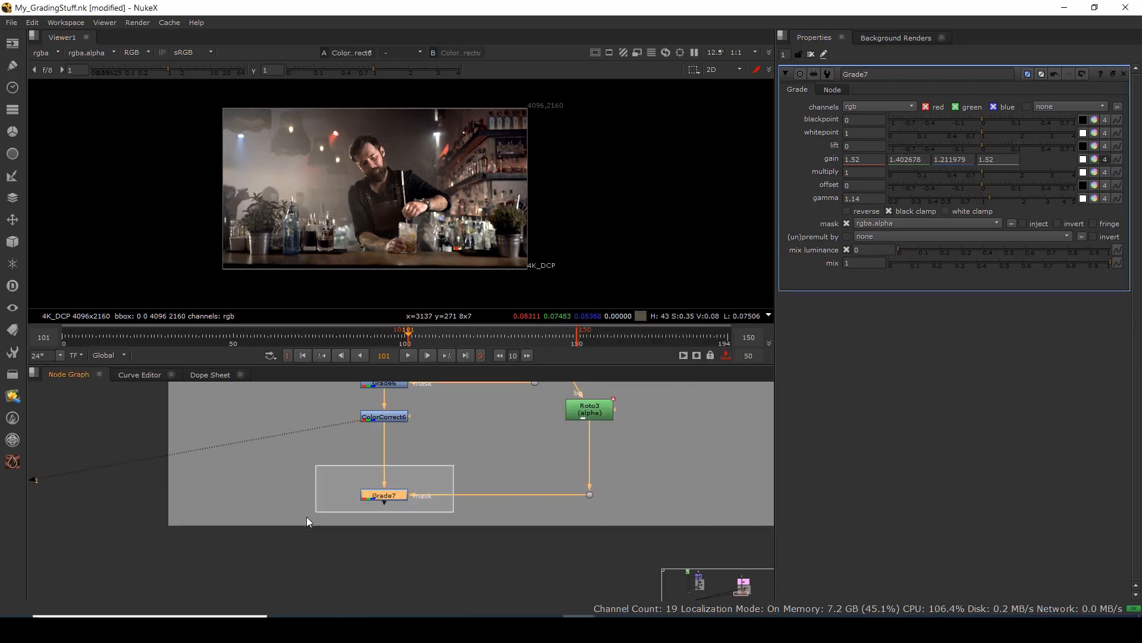
pyautogui.press('2')
# Flip between the ungraded image and Grade7's result to compare the warm grade.
pyautogui.click(307, 518)
pyautogui.press('1')
pyautogui.scroll(3, 463, 169)
pyautogui.press('2')
pyautogui.press('1')
pyautogui.scroll(-3, 474, 202)
pyautogui.moveTo(484, 202); pyautogui.dragTo(527, 224)
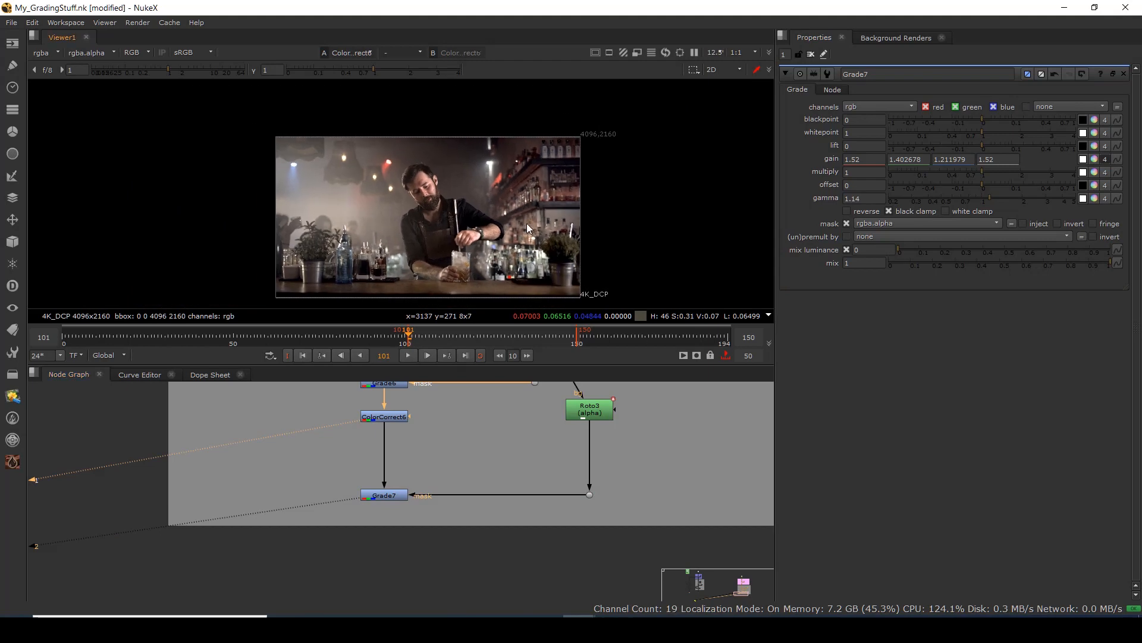
pyautogui.press('2')
pyautogui.press('1')
pyautogui.press('2')
pyautogui.scroll(1, 446, 214)
pyautogui.press('1')
pyautogui.press('2')
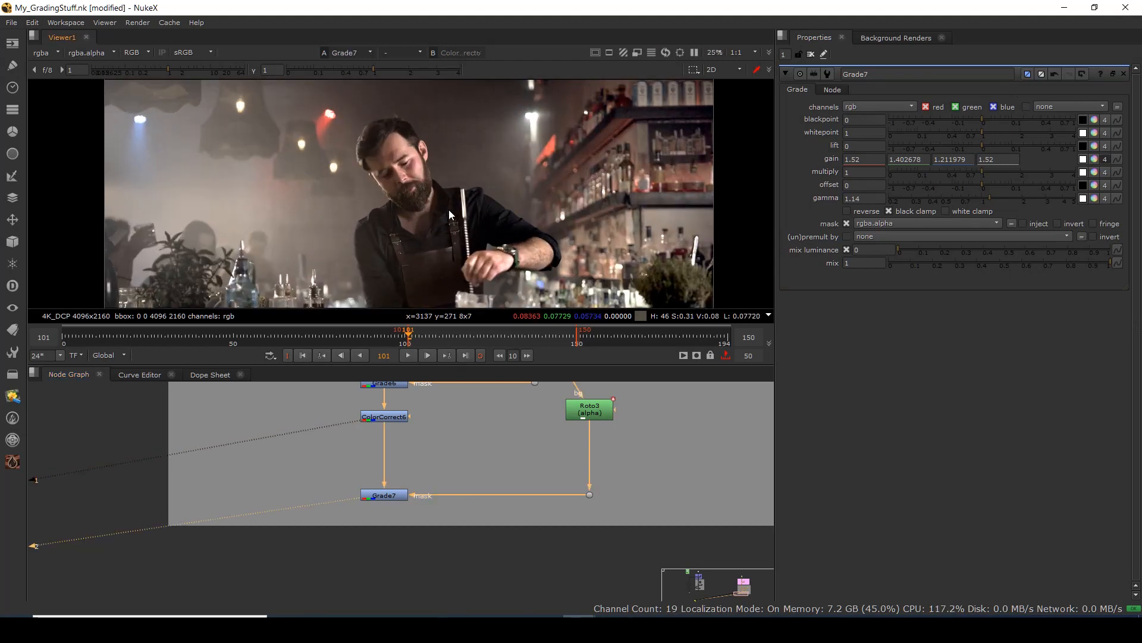
pyautogui.scroll(-1, 449, 210)
pyautogui.scroll(-5, 452, 471)
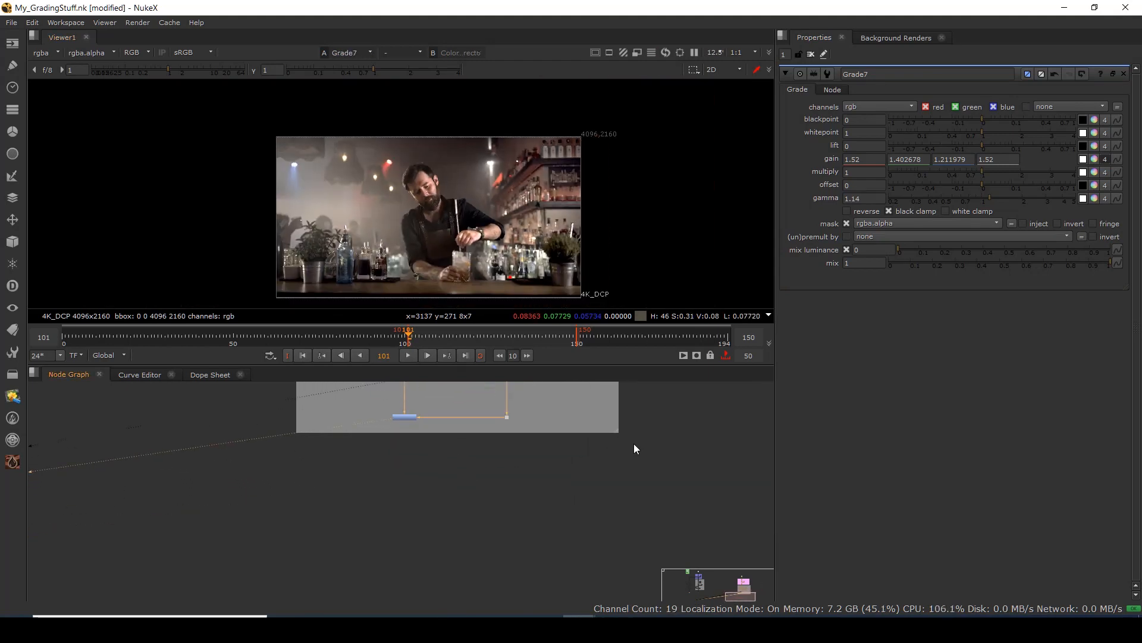
# Enlarge the grade backdrop and create a Ramp node via the node search.
pyautogui.moveTo(617, 432); pyautogui.dragTo(664, 560)
pyautogui.moveTo(425, 412); pyautogui.dragTo(424, 467)
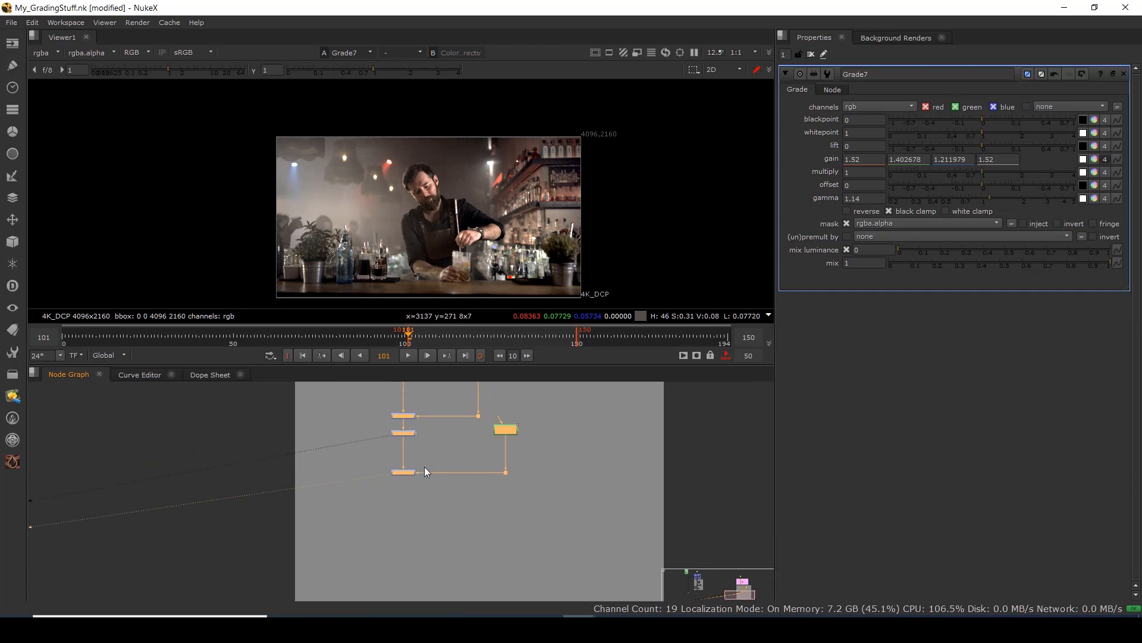
pyautogui.click(398, 527)
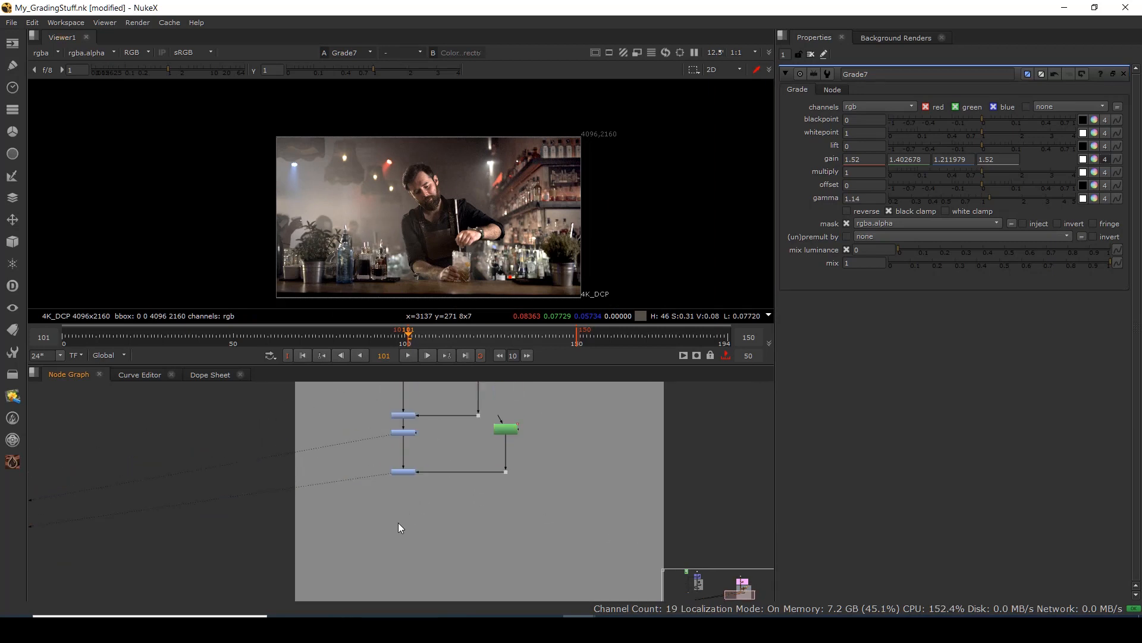
pyautogui.press('Tab')
pyautogui.write('ra')
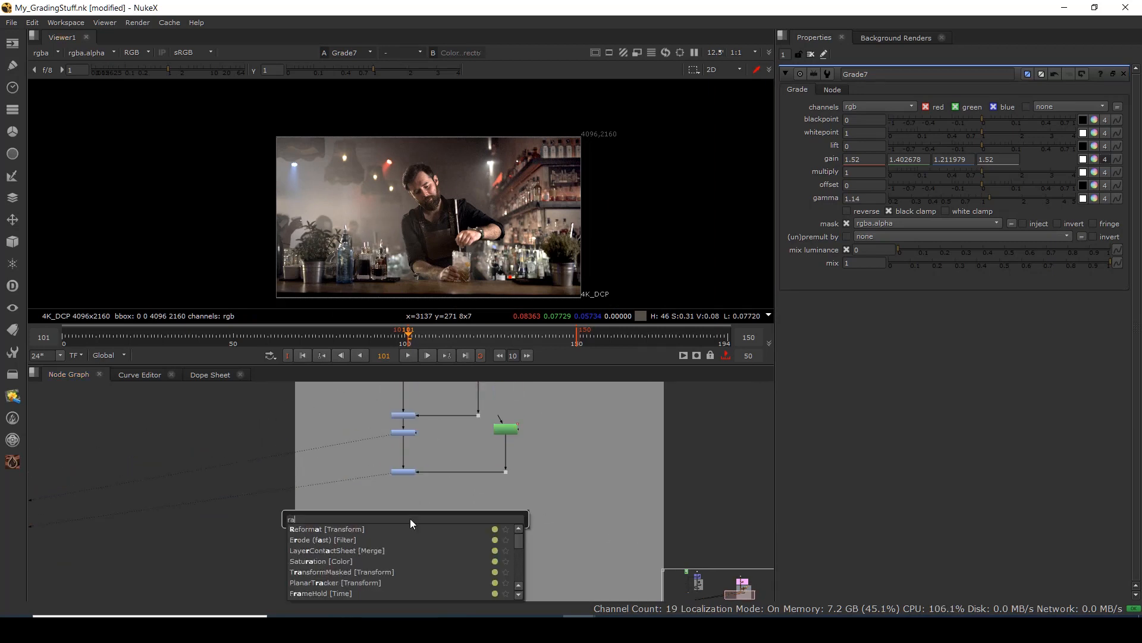
pyautogui.write('mp')
pyautogui.click(323, 530)
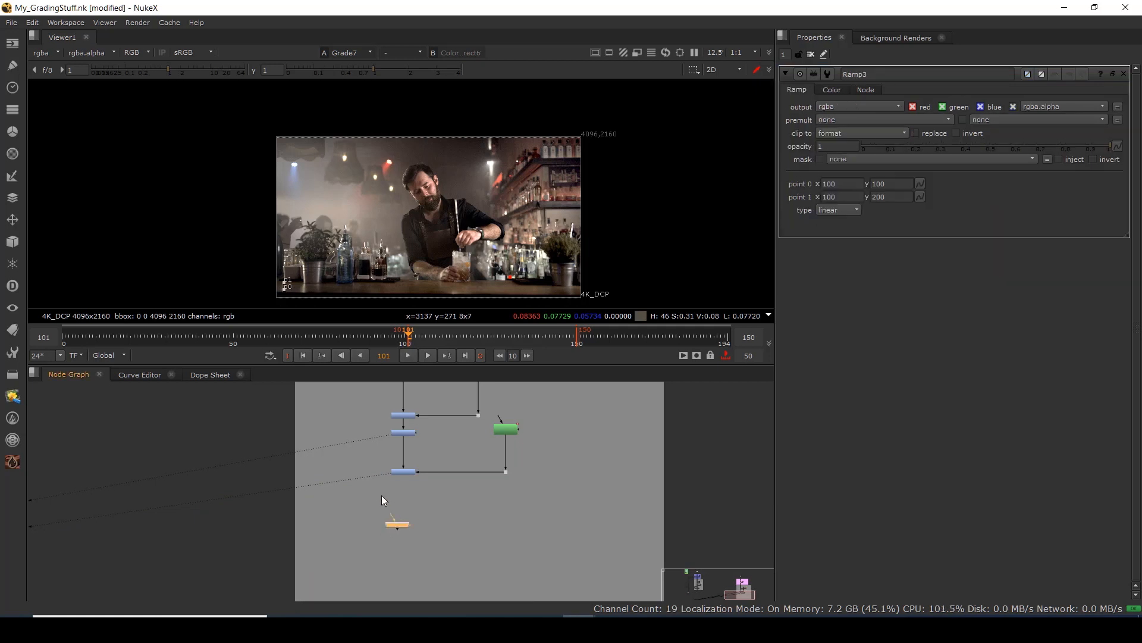
# Place Ramp3 left of the grade chain and add Grade8 below Grade7.
pyautogui.scroll(2, 299, 197)
pyautogui.moveTo(220, 139); pyautogui.dragTo(416, 324)
pyautogui.scroll(-3, 324, 223)
pyautogui.moveTo(247, 168); pyautogui.dragTo(361, 274)
pyautogui.scroll(2, 459, 208)
pyautogui.scroll(1, 460, 212)
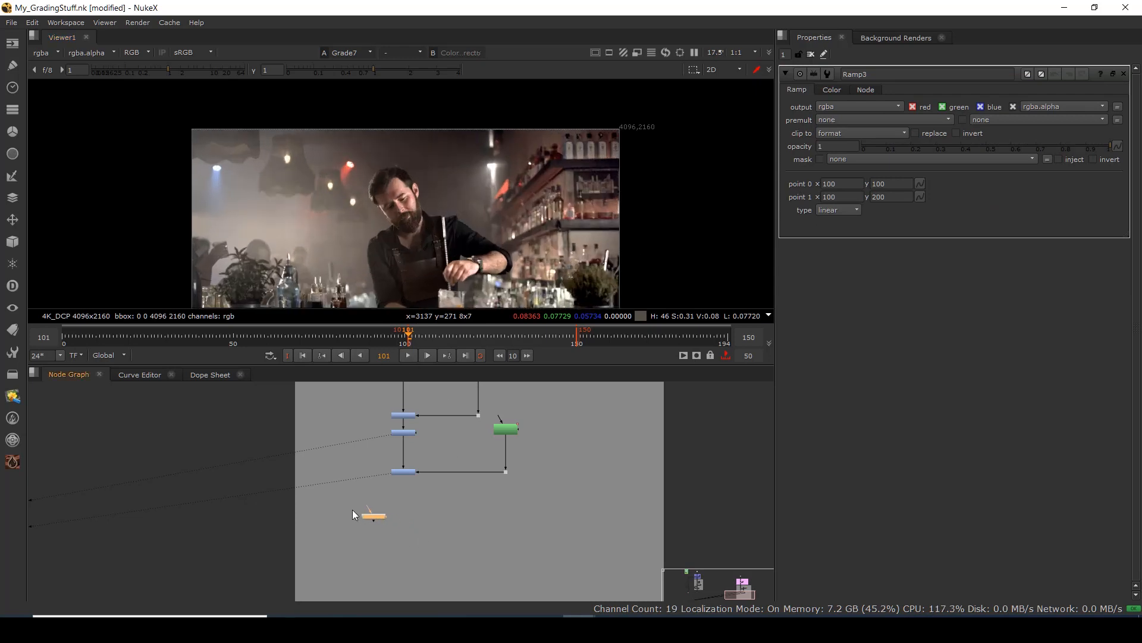
pyautogui.moveTo(352, 509); pyautogui.dragTo(352, 509)
pyautogui.click(409, 515)
pyautogui.press('g')
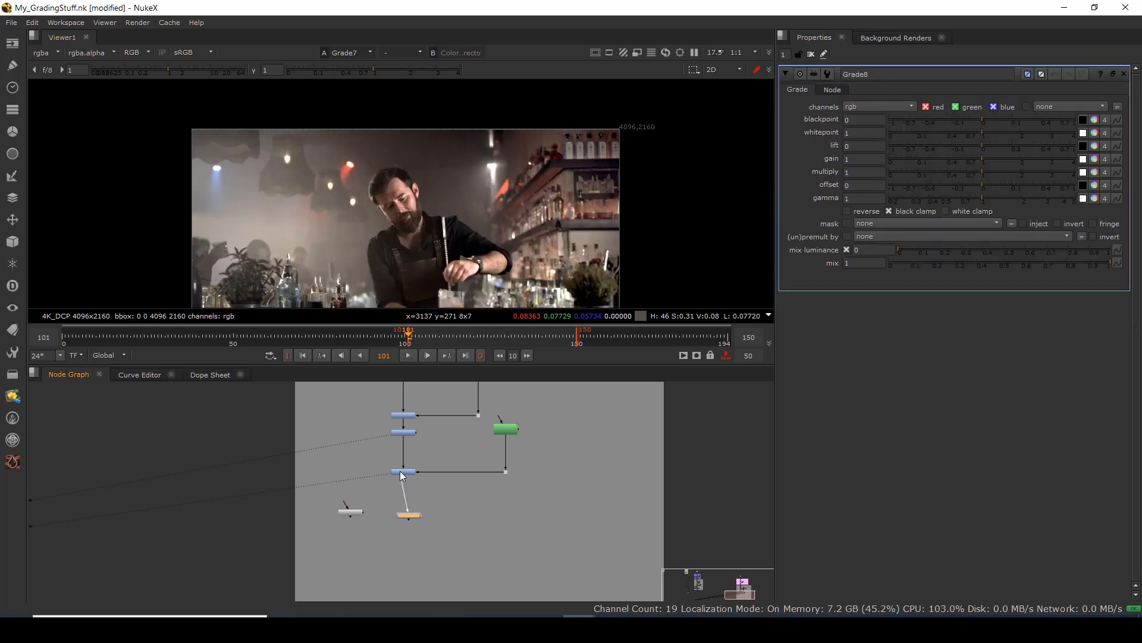
pyautogui.moveTo(356, 512); pyautogui.dragTo(335, 519)
pyautogui.scroll(2, 334, 519)
# Set Ramp3's points to (3470, 90) and (-480, 100), then pipe it into Grade8's mask via a Dot.
pyautogui.press('1')
pyautogui.scroll(-3, 310, 255)
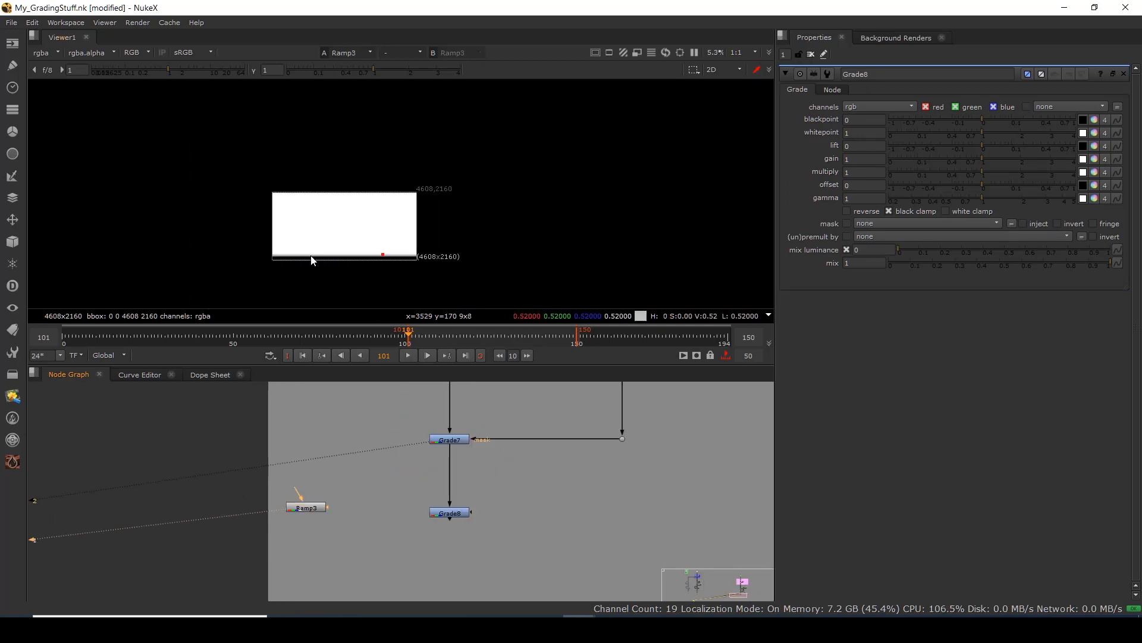
pyautogui.scroll(2, 358, 259)
pyautogui.doubleClick(307, 508)
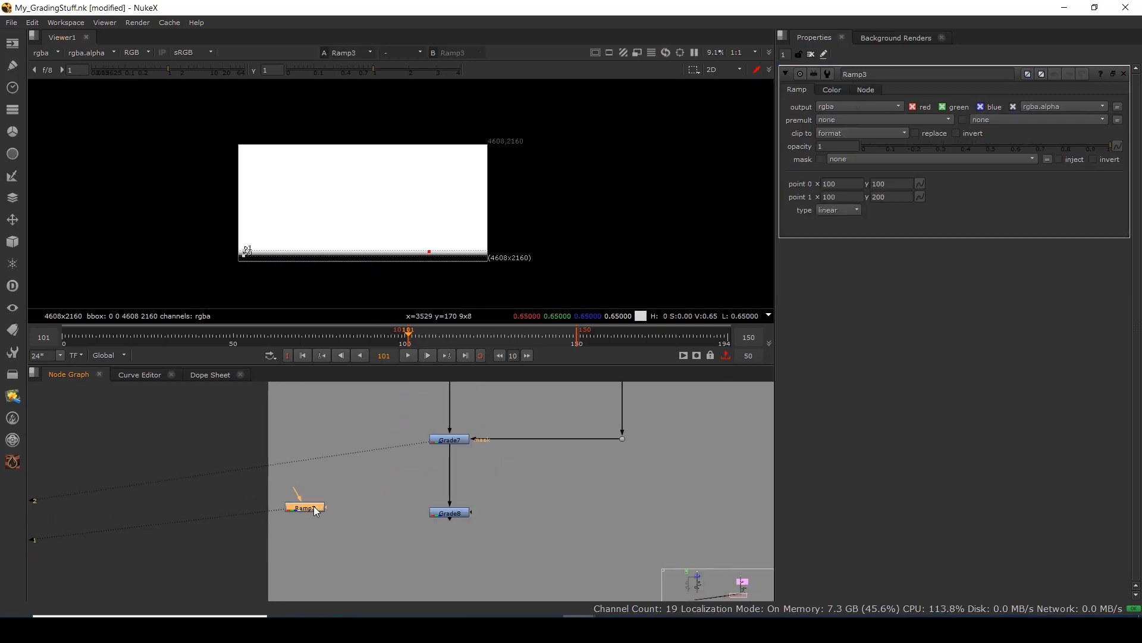
pyautogui.moveTo(243, 260); pyautogui.dragTo(200, 253)
pyautogui.moveTo(438, 248); pyautogui.dragTo(425, 255)
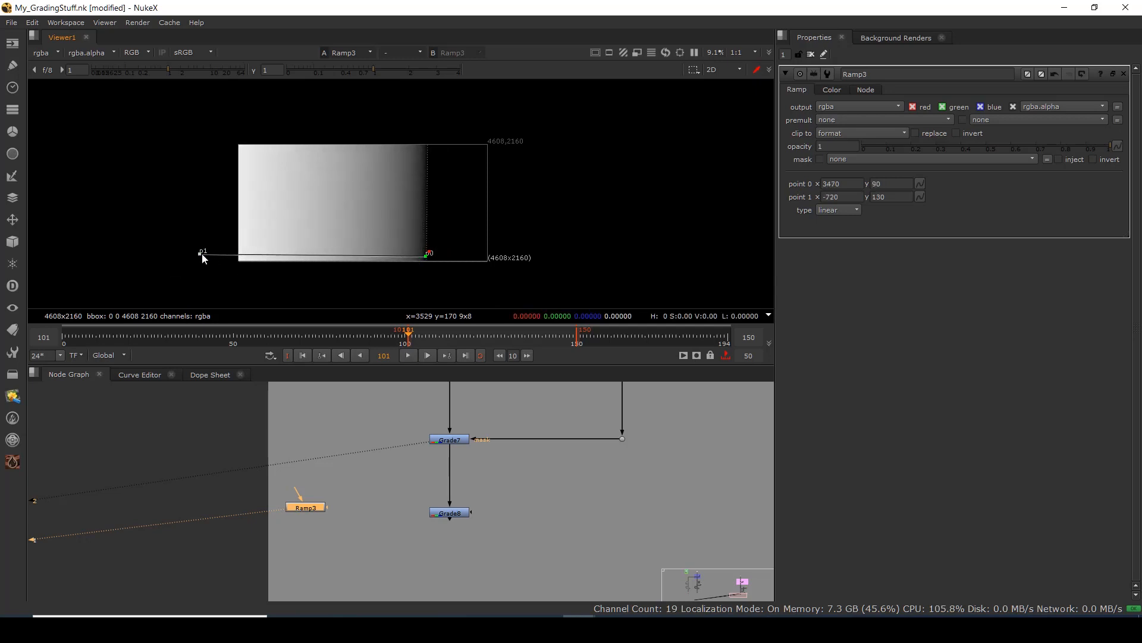
pyautogui.moveTo(202, 254); pyautogui.dragTo(213, 255)
pyautogui.moveTo(474, 513); pyautogui.dragTo(312, 515)
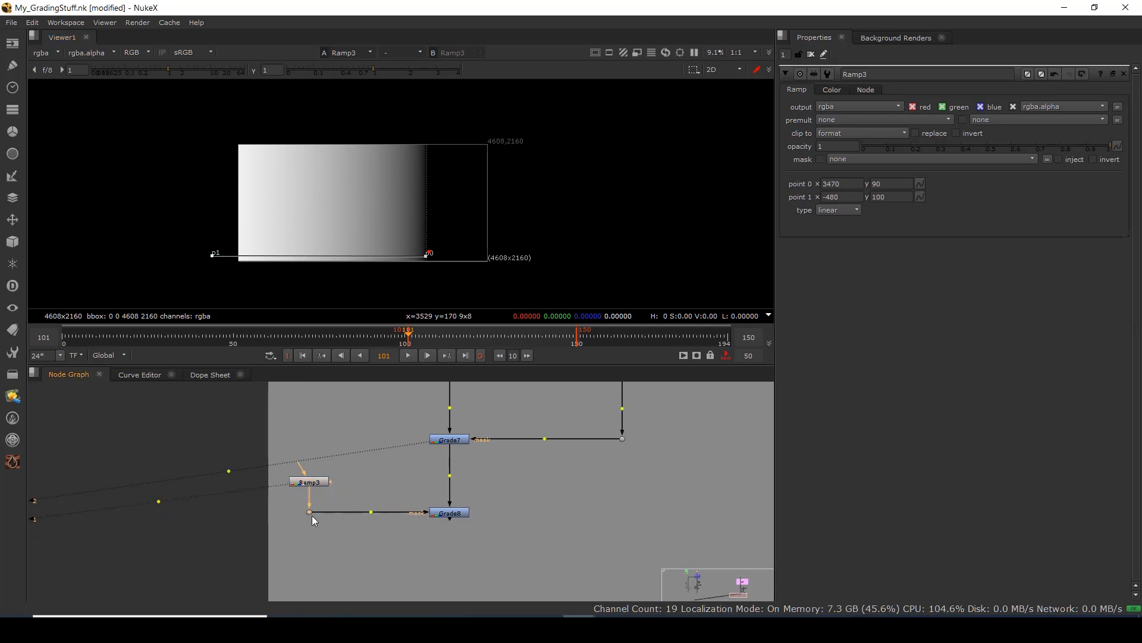
pyautogui.click(456, 516)
# View Grade8 and lower its gain to 0.7 to darken the ramp-masked side.
pyautogui.press('1')
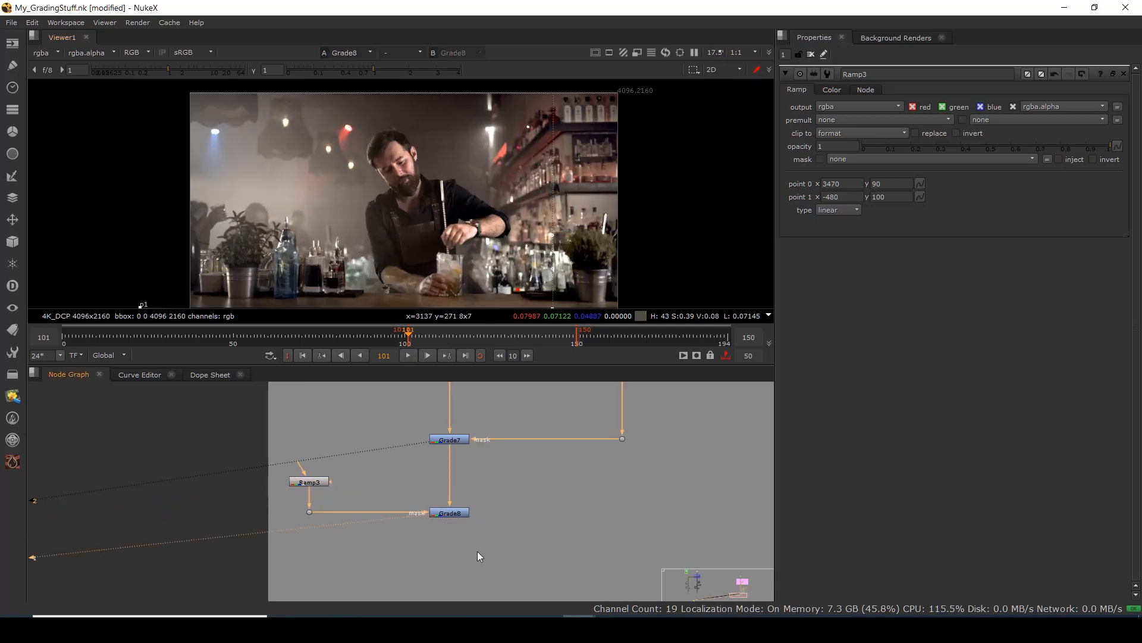
pyautogui.doubleClick(456, 515)
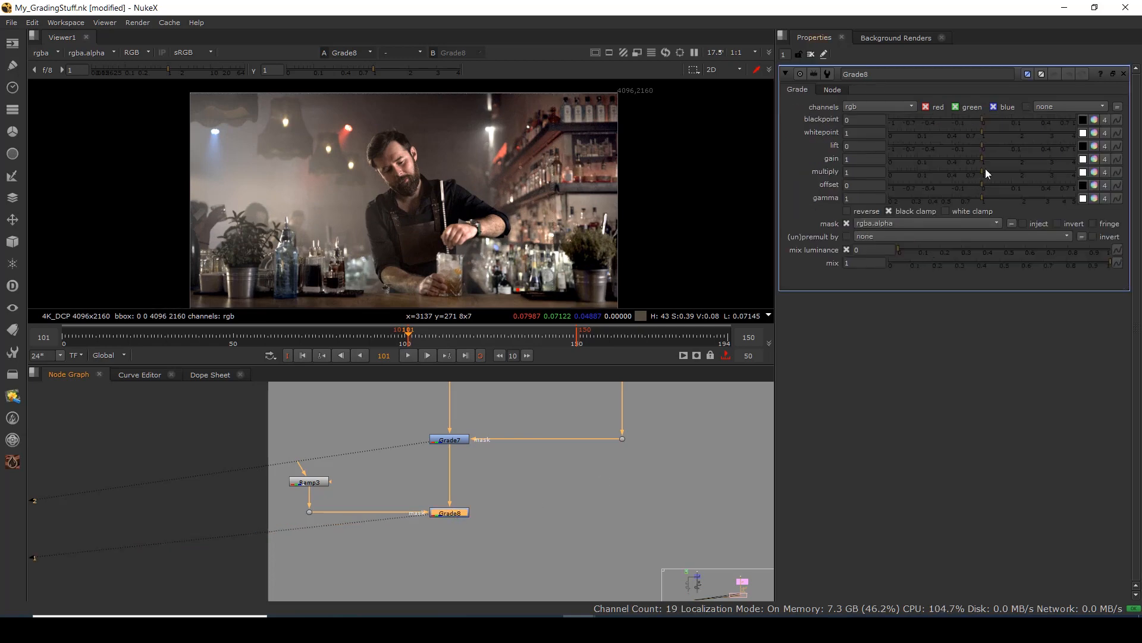
pyautogui.moveTo(981, 159); pyautogui.dragTo(967, 161)
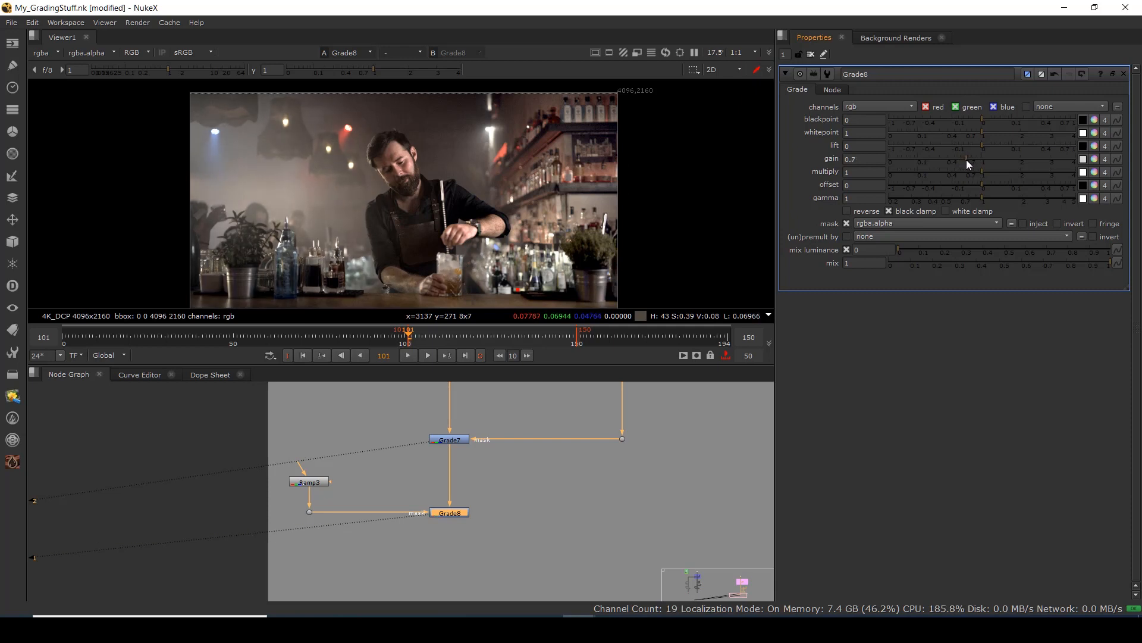
pyautogui.moveTo(426, 566); pyautogui.dragTo(423, 505)
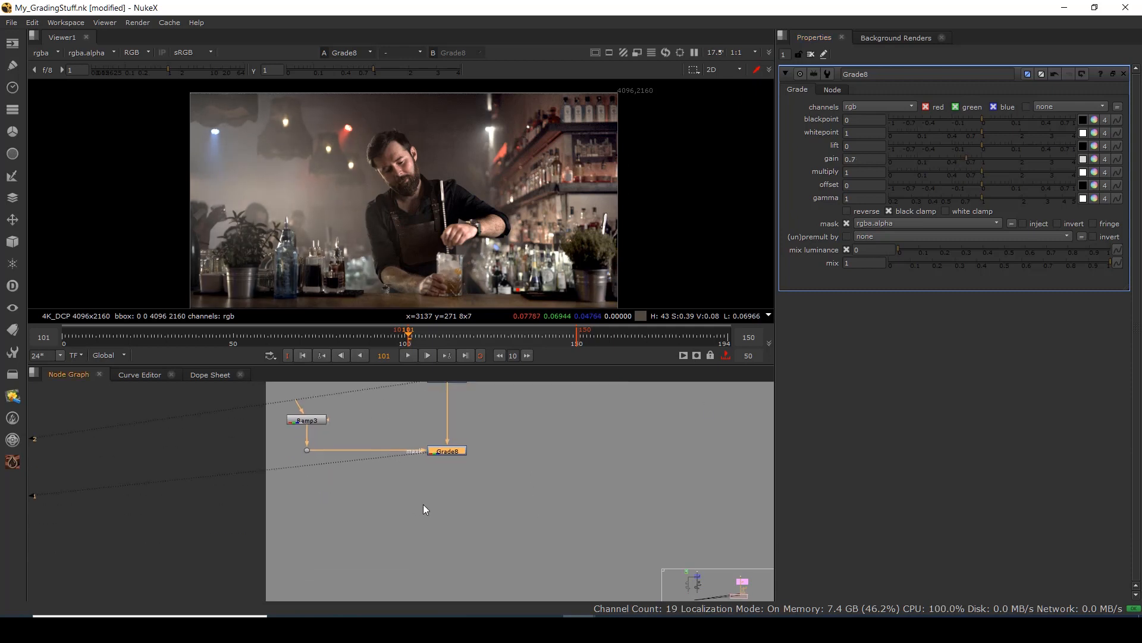
pyautogui.click(430, 521)
# Add ColorCorrect7 under Grade8, mask it with Ramp3 through a Dot, and view it.
pyautogui.press('c')
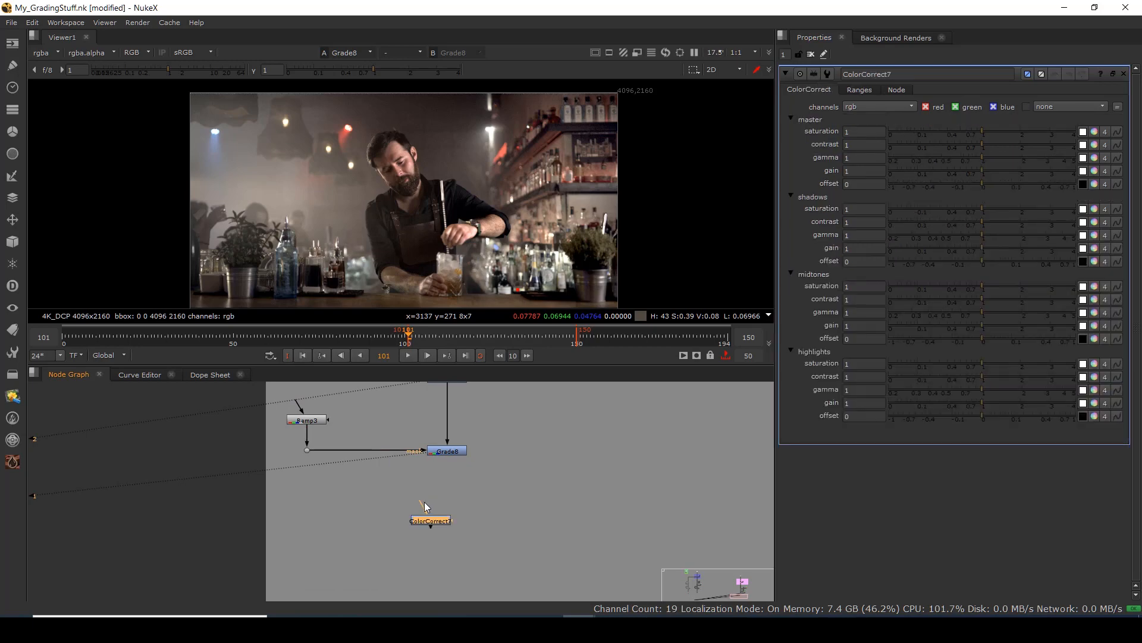
pyautogui.moveTo(451, 523); pyautogui.dragTo(309, 455)
pyautogui.moveTo(369, 482); pyautogui.dragTo(309, 516)
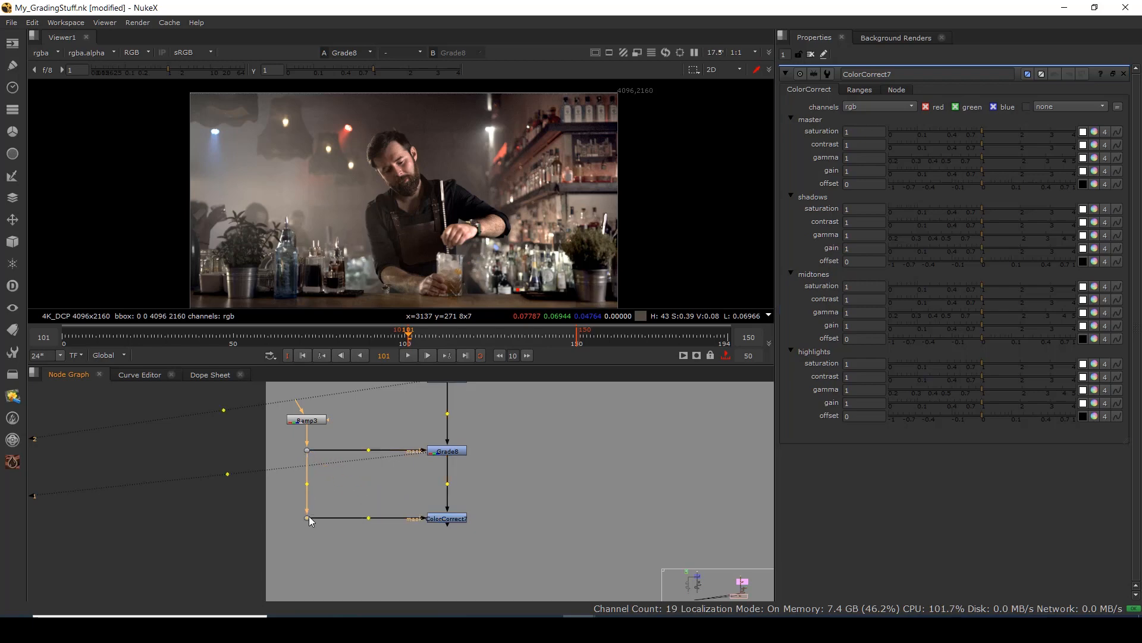
pyautogui.click(447, 518)
pyautogui.press('1')
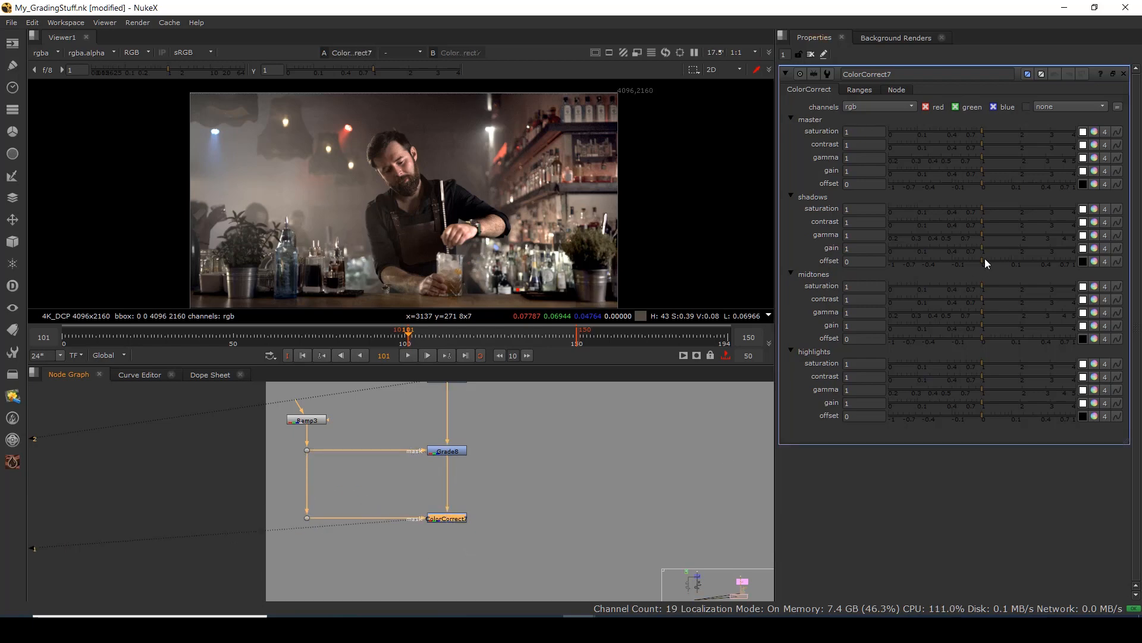
# Set ColorCorrect7's master saturation to 0.9 and pan to the Primery CC backdrop.
pyautogui.click(865, 136)
pyautogui.write('0.9')
pyautogui.press('Return')
pyautogui.scroll(3, 457, 212)
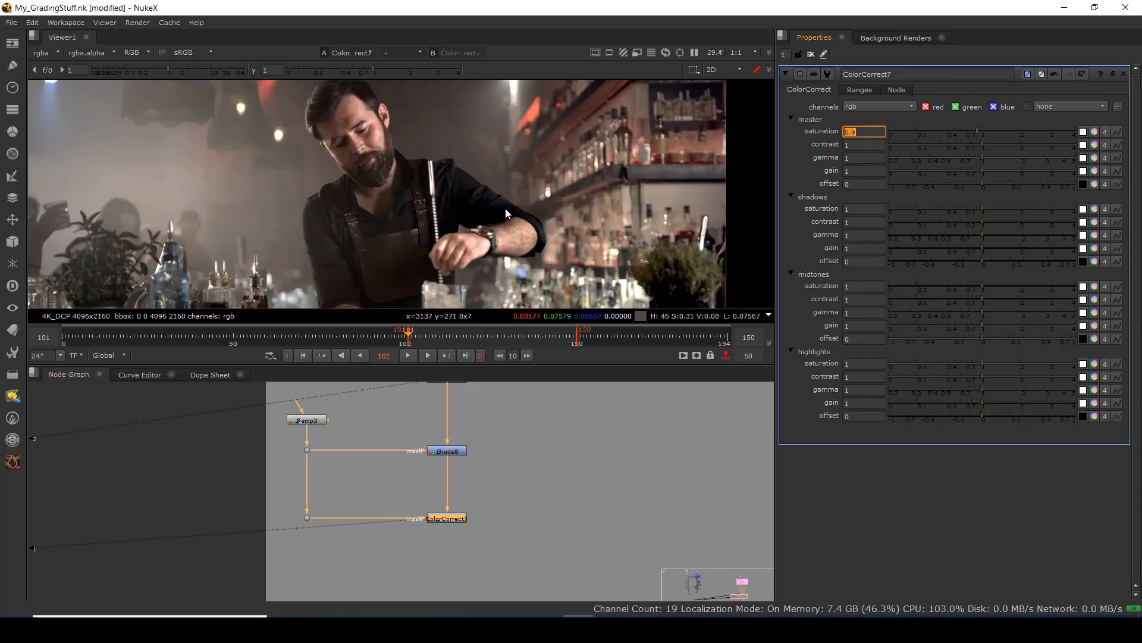
pyautogui.scroll(-3, 438, 503)
pyautogui.moveTo(484, 498); pyautogui.dragTo(400, 533)
pyautogui.moveTo(466, 479); pyautogui.dragTo(452, 592)
pyautogui.moveTo(470, 393); pyautogui.dragTo(428, 625)
pyautogui.moveTo(358, 502); pyautogui.dragTo(407, 536)
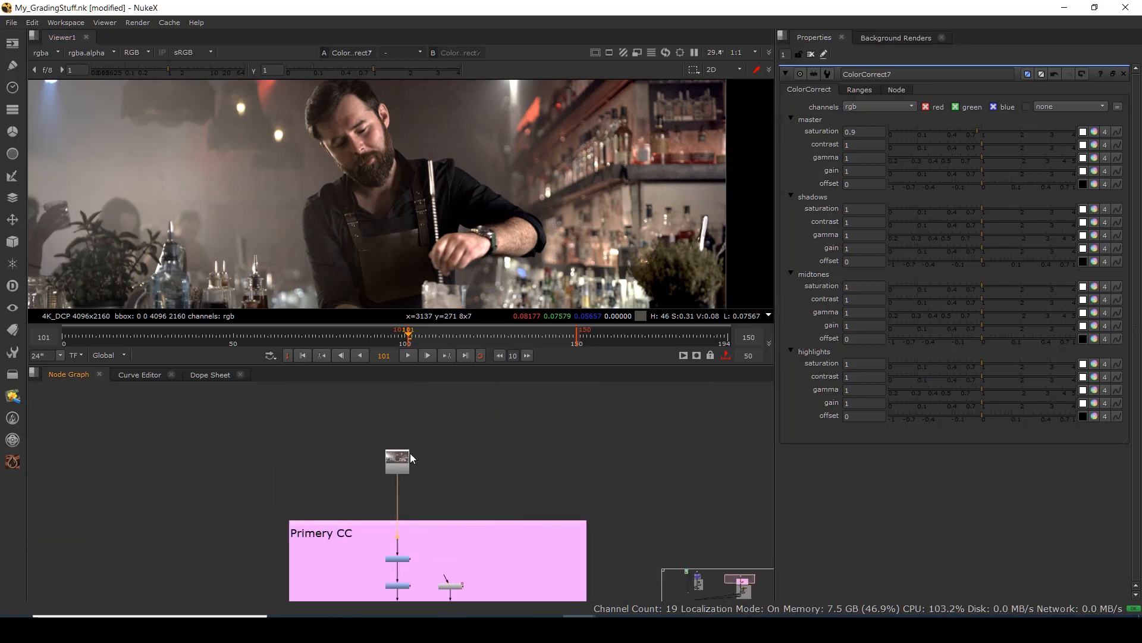
# Maximize the Viewer to fill the window and display the graded ColorCorrect7 result.
pyautogui.press('1')
pyautogui.press('space')
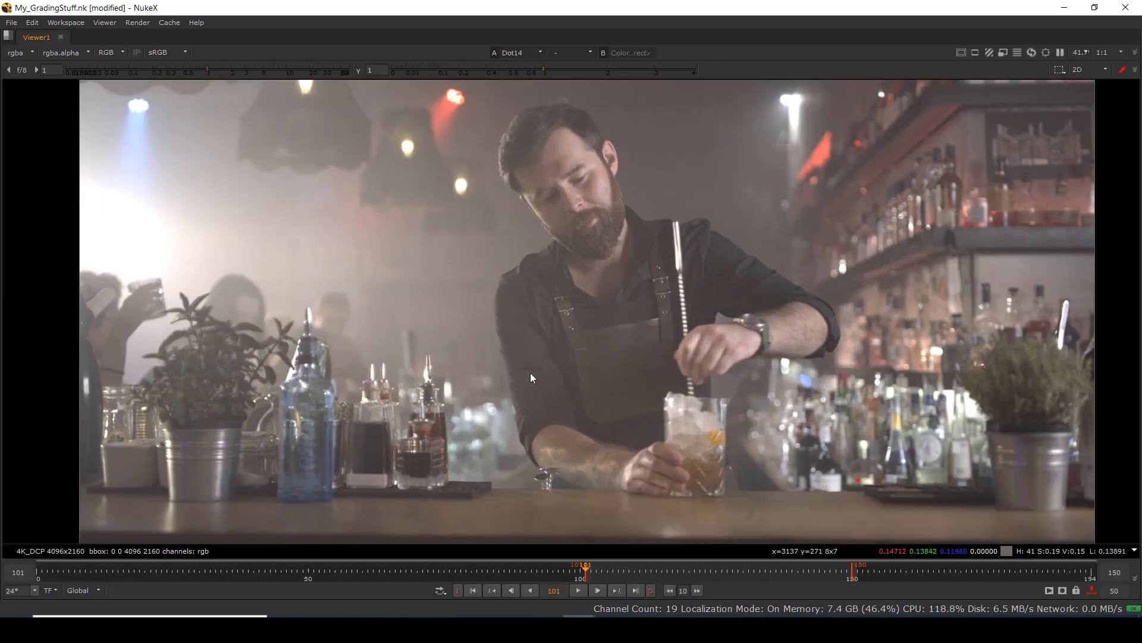
pyautogui.press('2')
pyautogui.scroll(1, 498, 408)
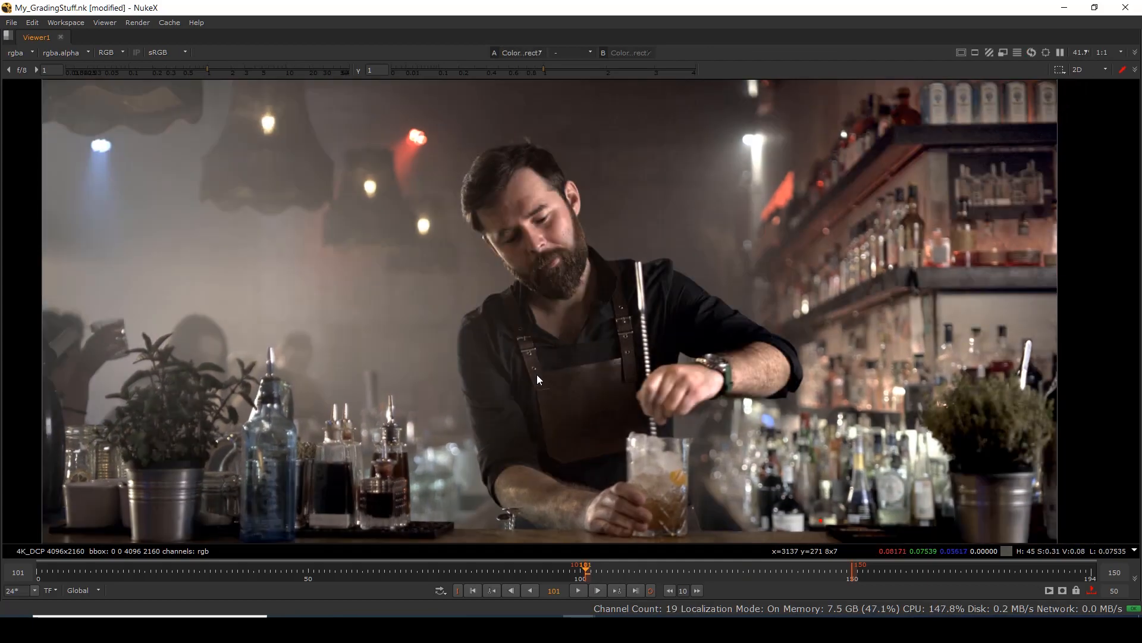
pyautogui.scroll(-1, 536, 373)
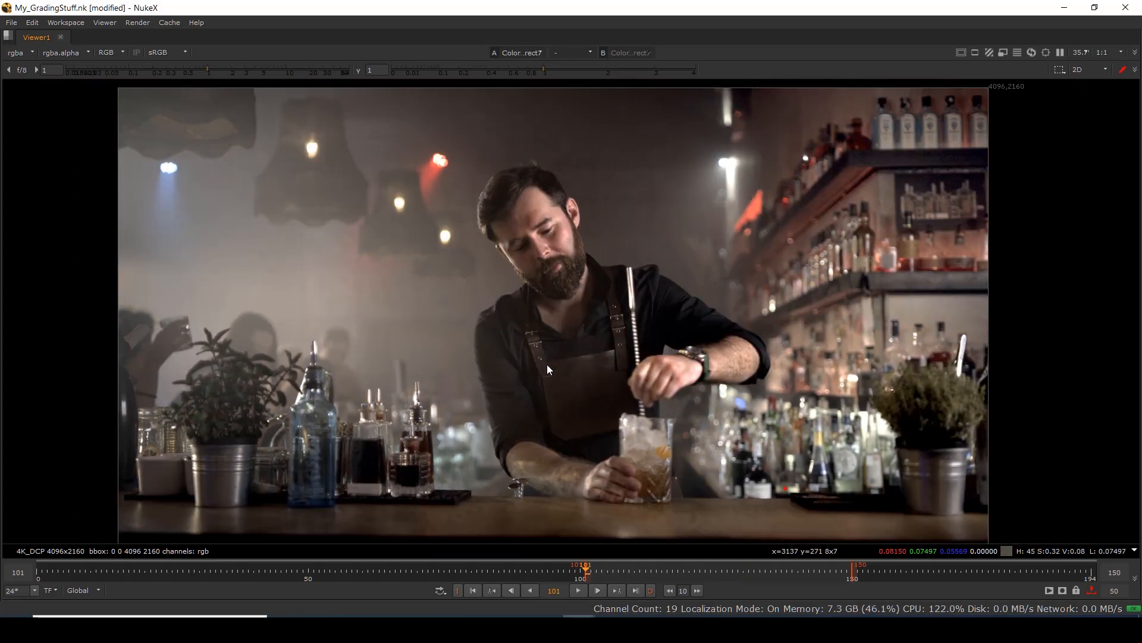
# Toggle repeatedly between the ungraded Dot14 plate and the graded ColorCorrect7 image for comparison.
pyautogui.press('1')
pyautogui.press('2')
pyautogui.press('1')
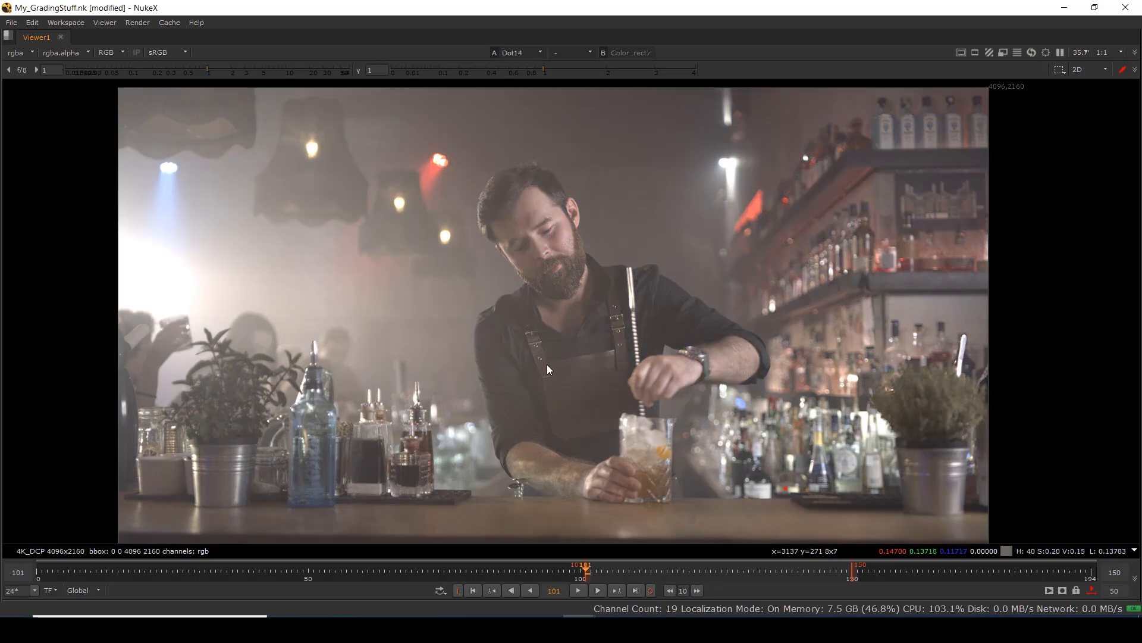
pyautogui.press('2')
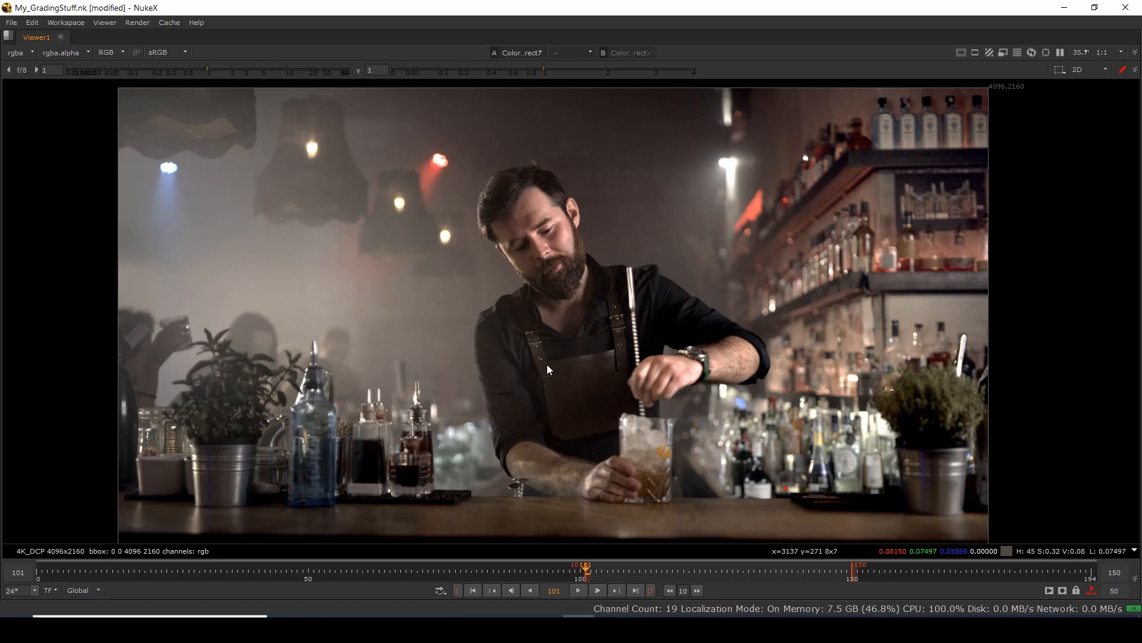
# Flip twice between the ungraded plate and the ColorCorrect7 grade, then restore the full workspace.
pyautogui.press('1')
pyautogui.press('2')
pyautogui.press('1')
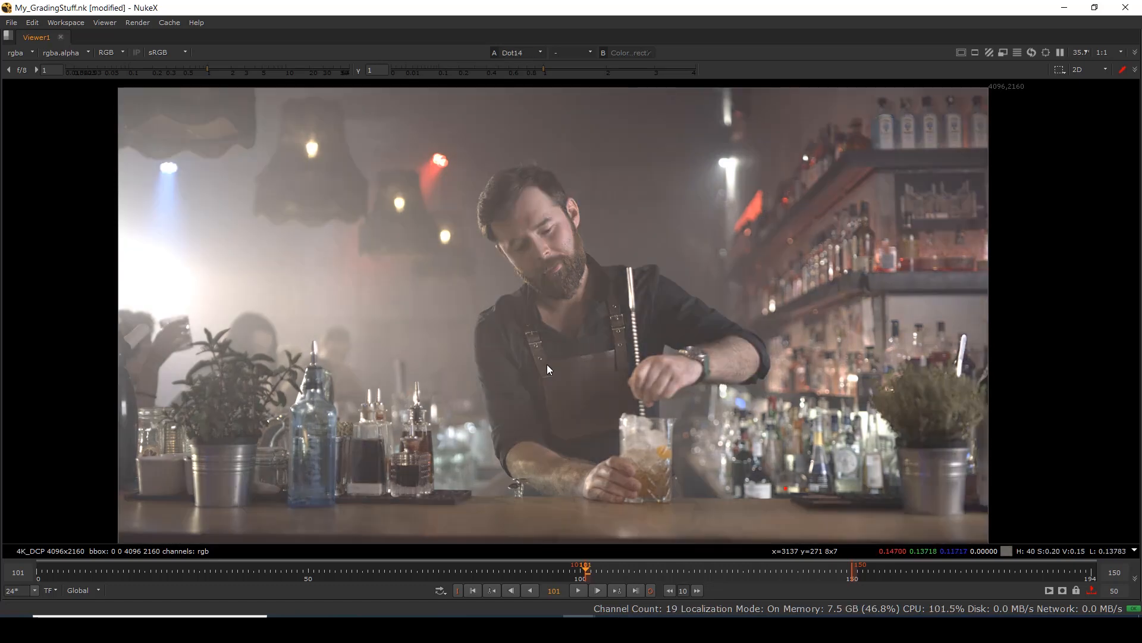
pyautogui.press('2')
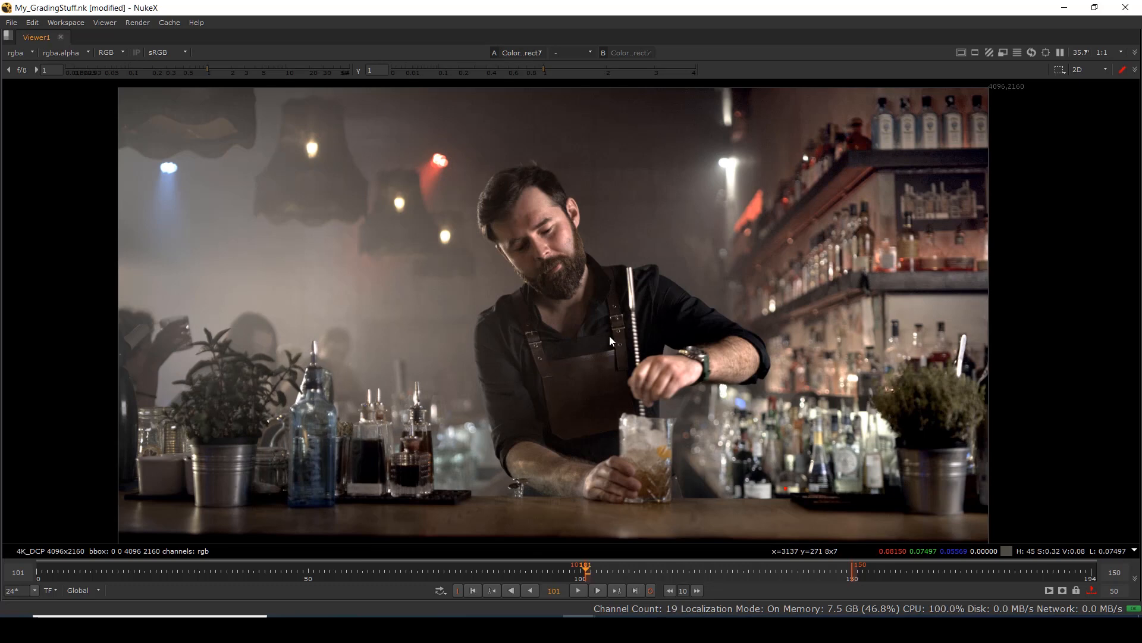
pyautogui.scroll(-1, 609, 337)
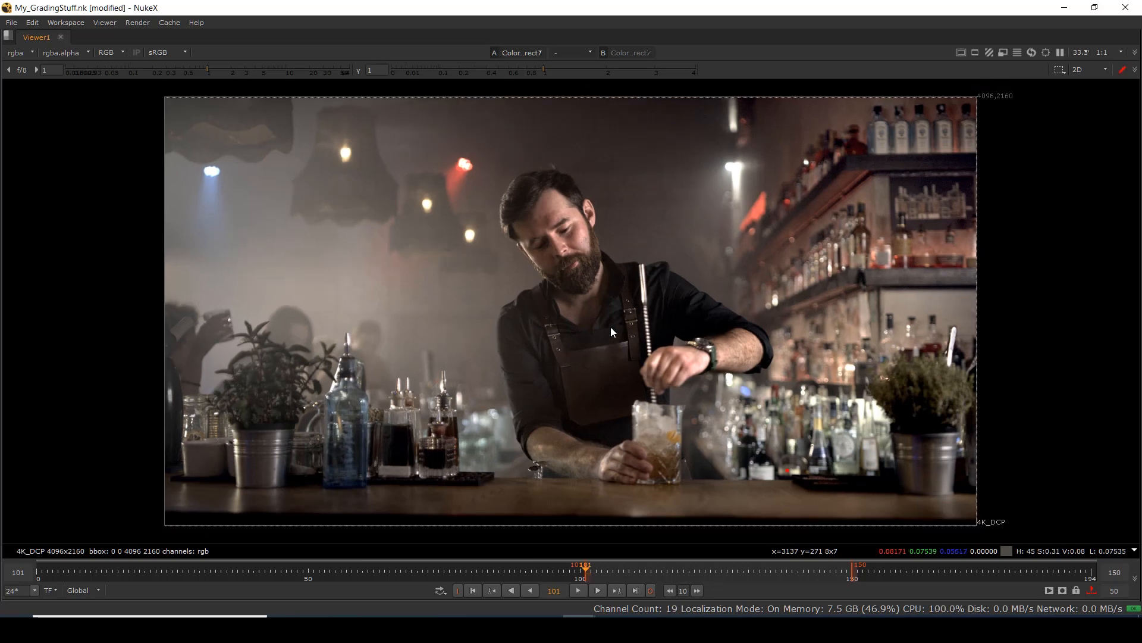
pyautogui.press('space')
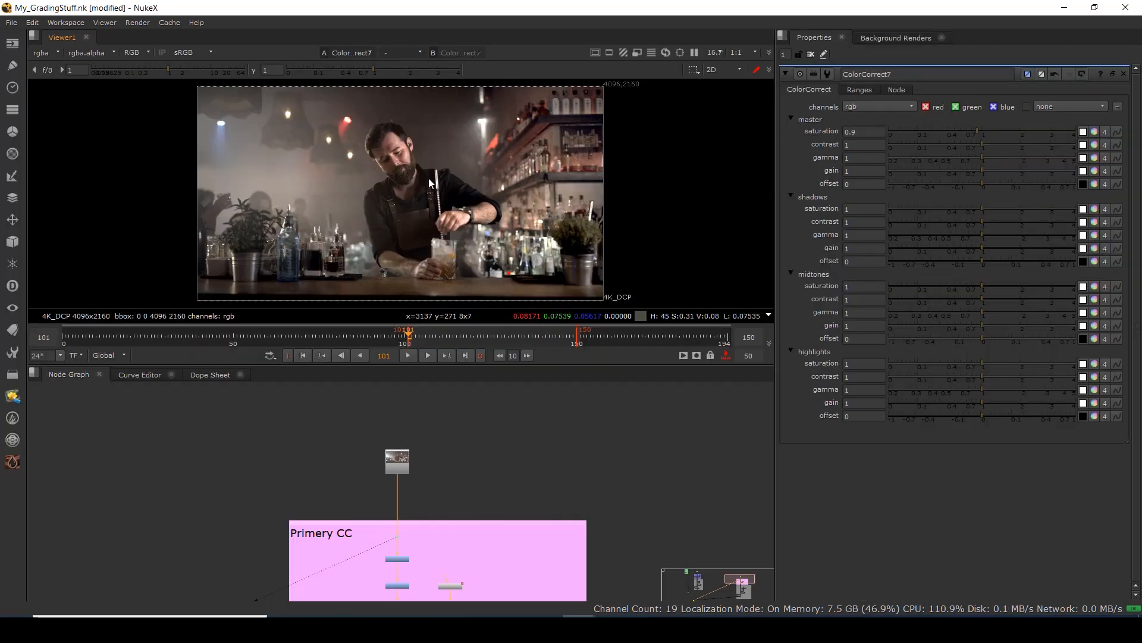
# Add a Glow3 node after ColorCorrect7, branched off to the right through a dot.
pyautogui.scroll(-2, 428, 191)
pyautogui.scroll(3, 426, 190)
pyautogui.scroll(-2, 413, 470)
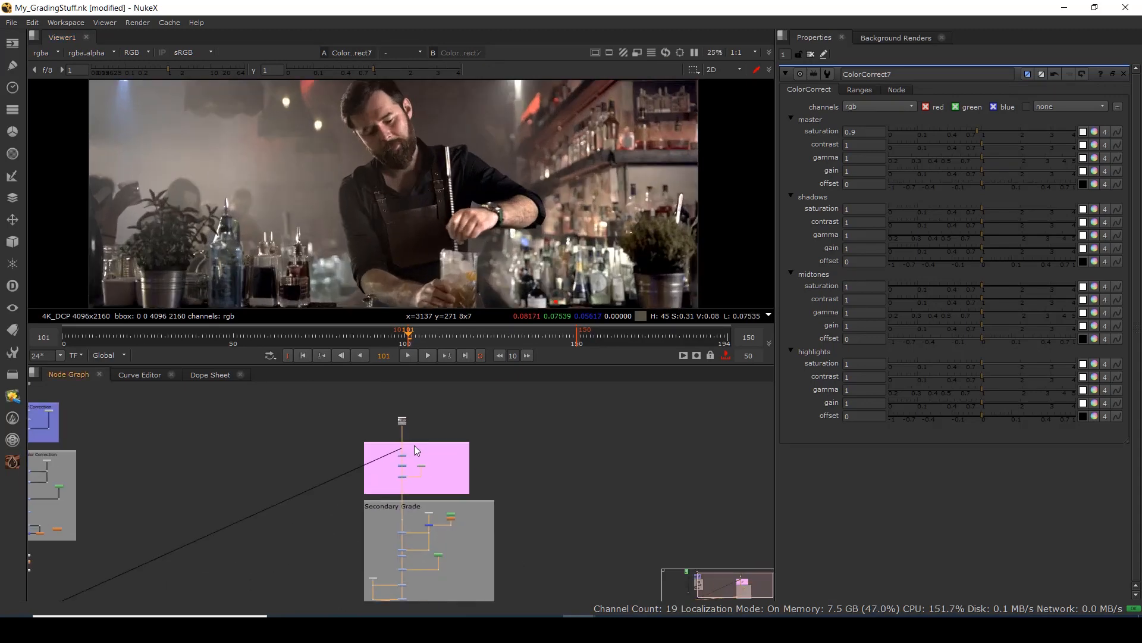
pyautogui.scroll(5, 388, 494)
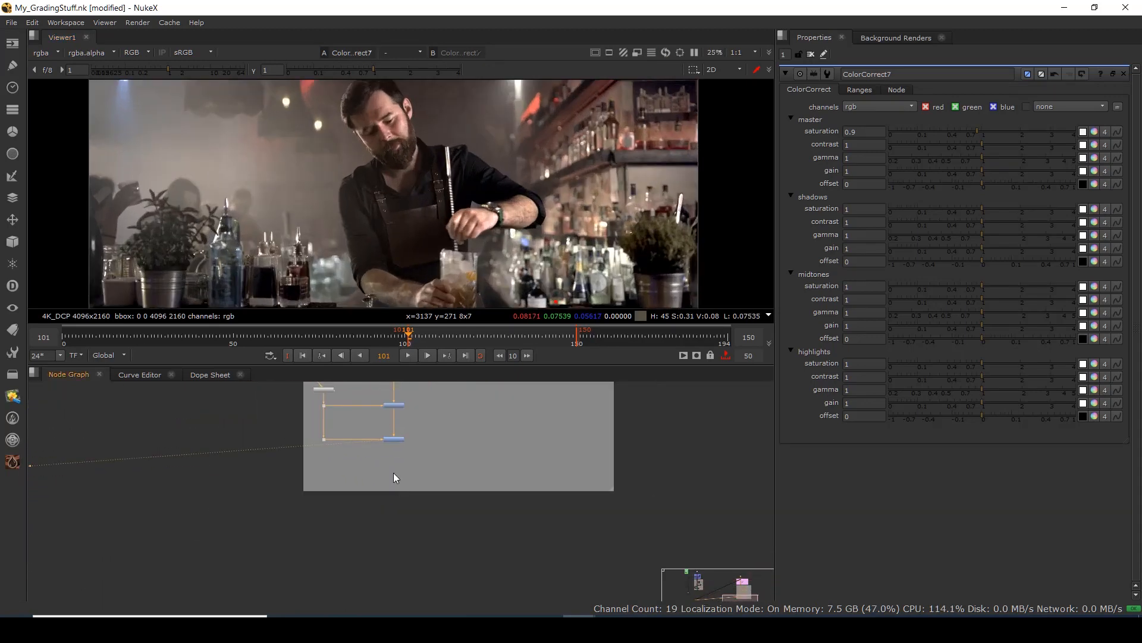
pyautogui.scroll(-3, 394, 477)
pyautogui.press('Tab')
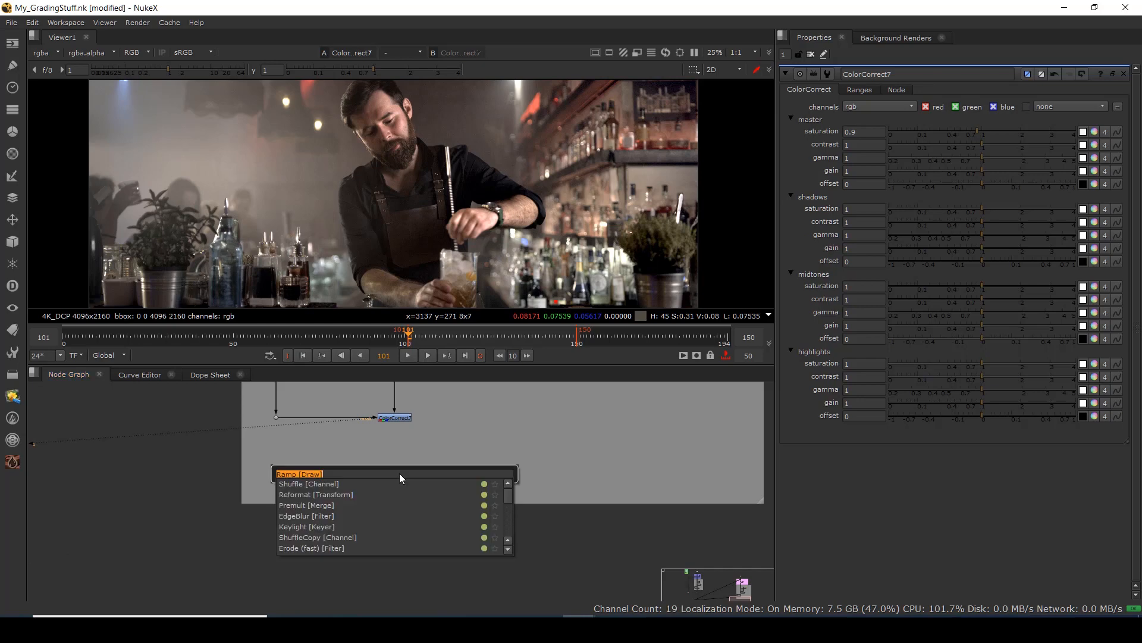
pyautogui.write('glow')
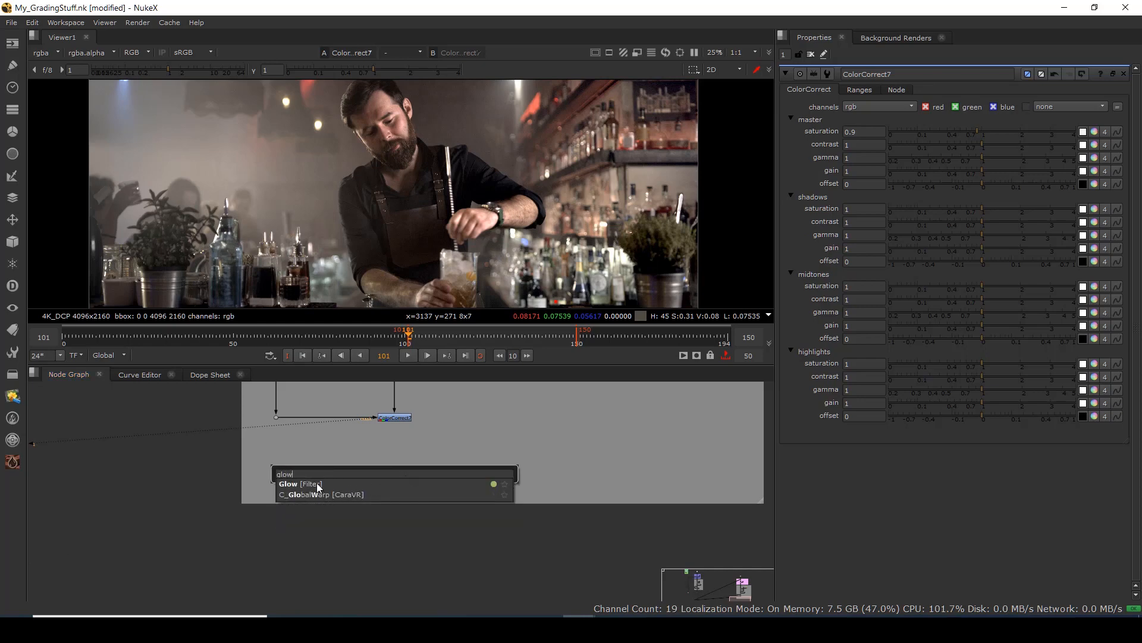
pyautogui.click(316, 483)
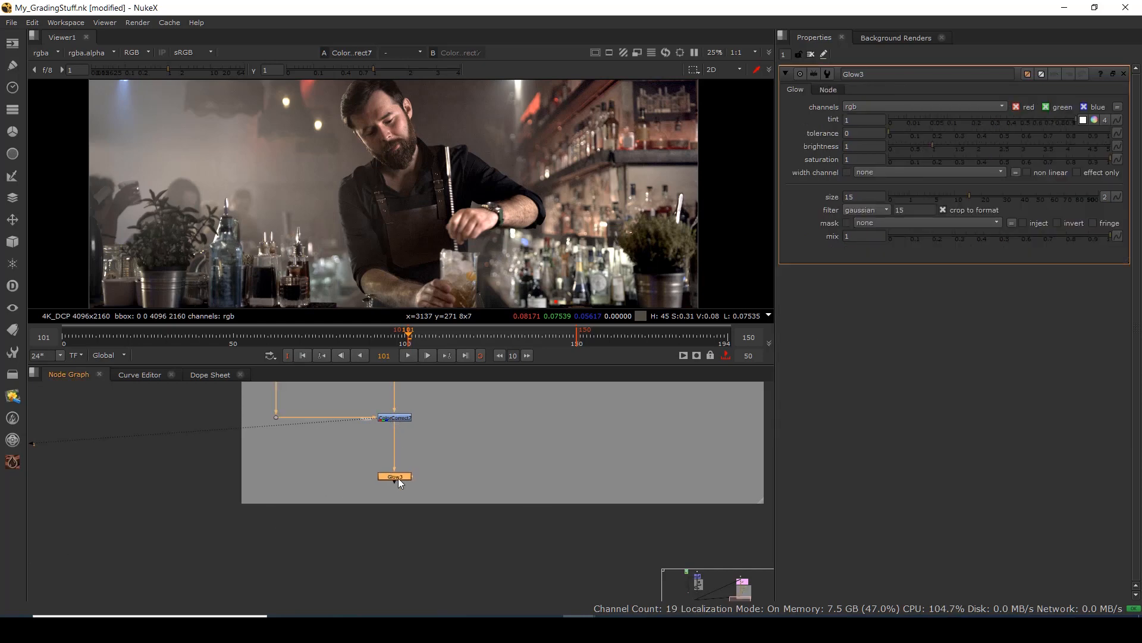
pyautogui.moveTo(398, 476); pyautogui.dragTo(516, 459)
pyautogui.moveTo(456, 437); pyautogui.dragTo(394, 458)
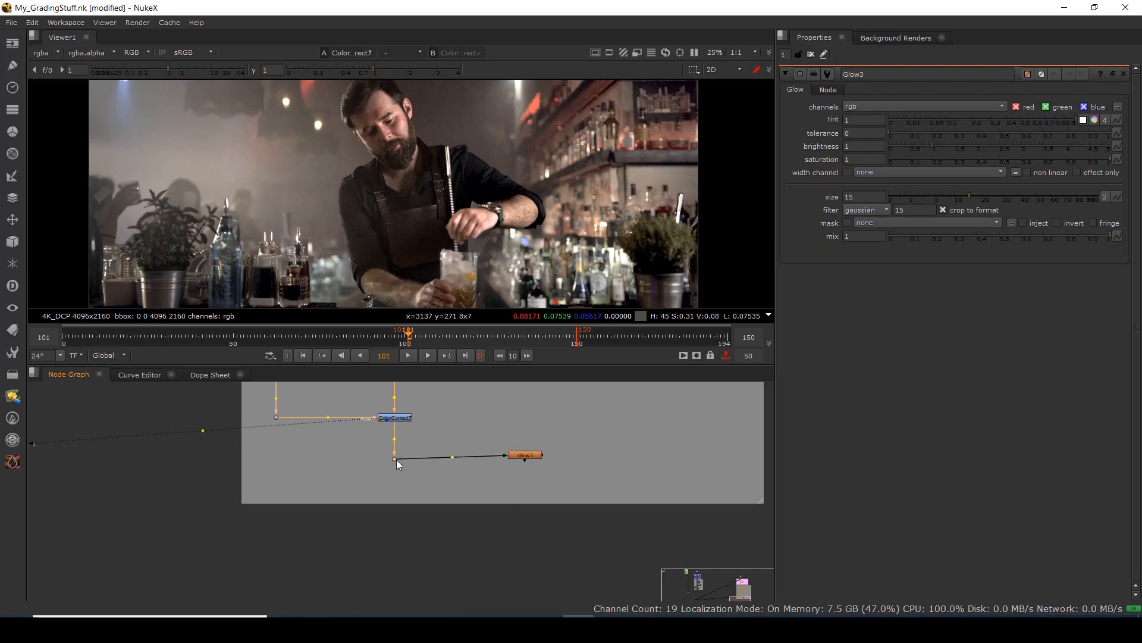
pyautogui.click(523, 457)
pyautogui.moveTo(523, 459); pyautogui.dragTo(525, 461)
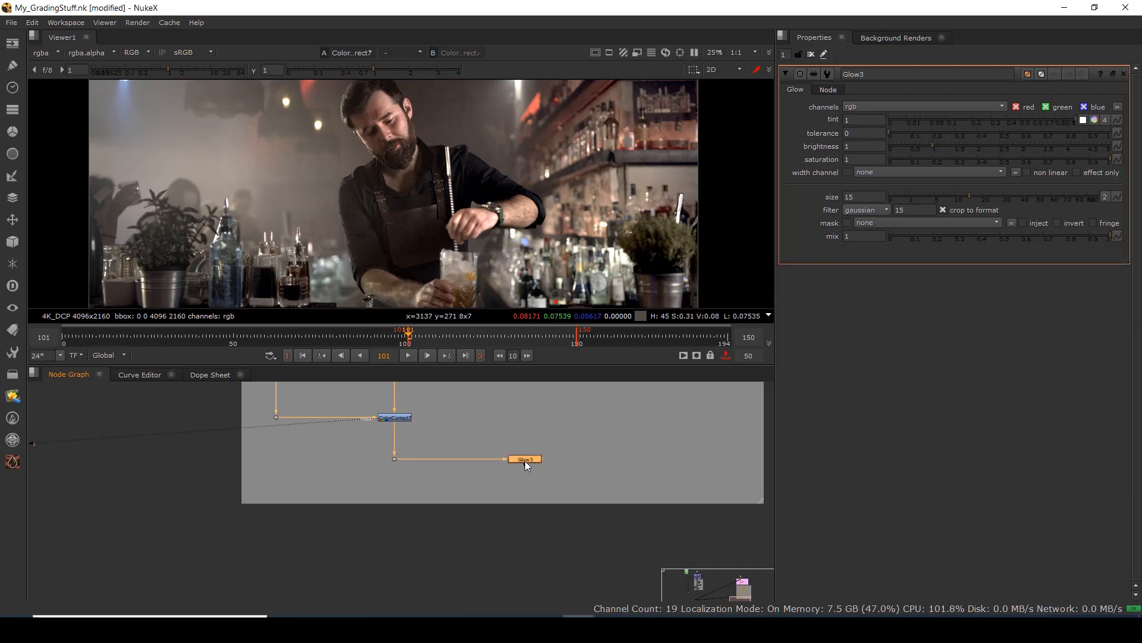
# View Glow3 with effect only, tolerance 0.095, brightness 0.24 and saturation 0.73.
pyautogui.press('1')
pyautogui.click(1077, 172)
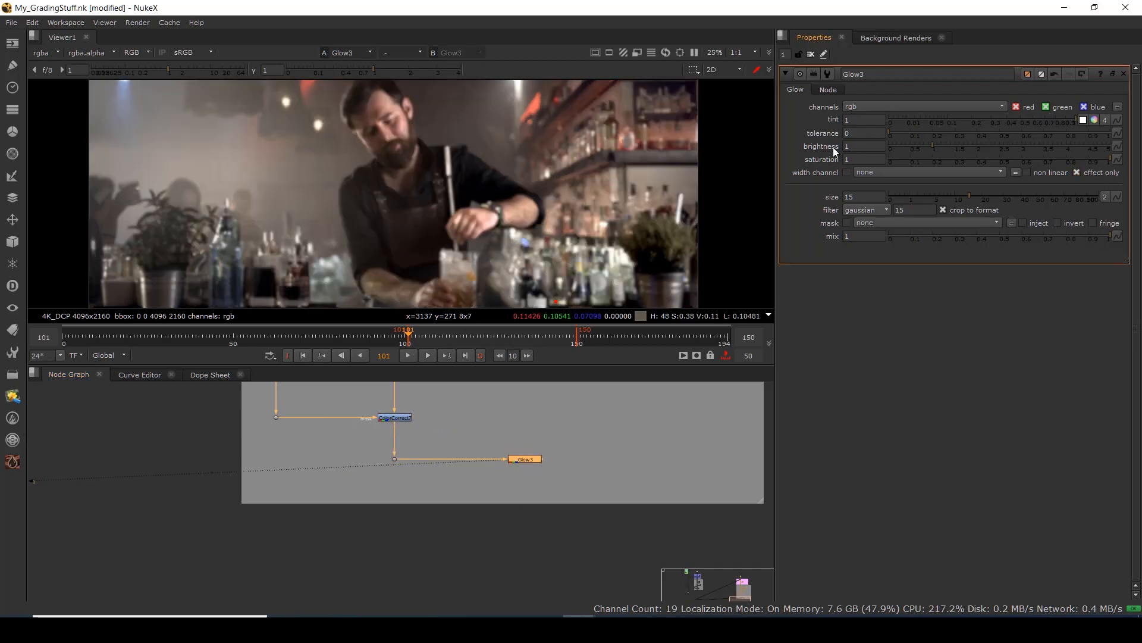
pyautogui.moveTo(890, 132)
pyautogui.mouseDown()
pyautogui.moveTo(911, 138)
pyautogui.moveTo(899, 150)
pyautogui.mouseUp()
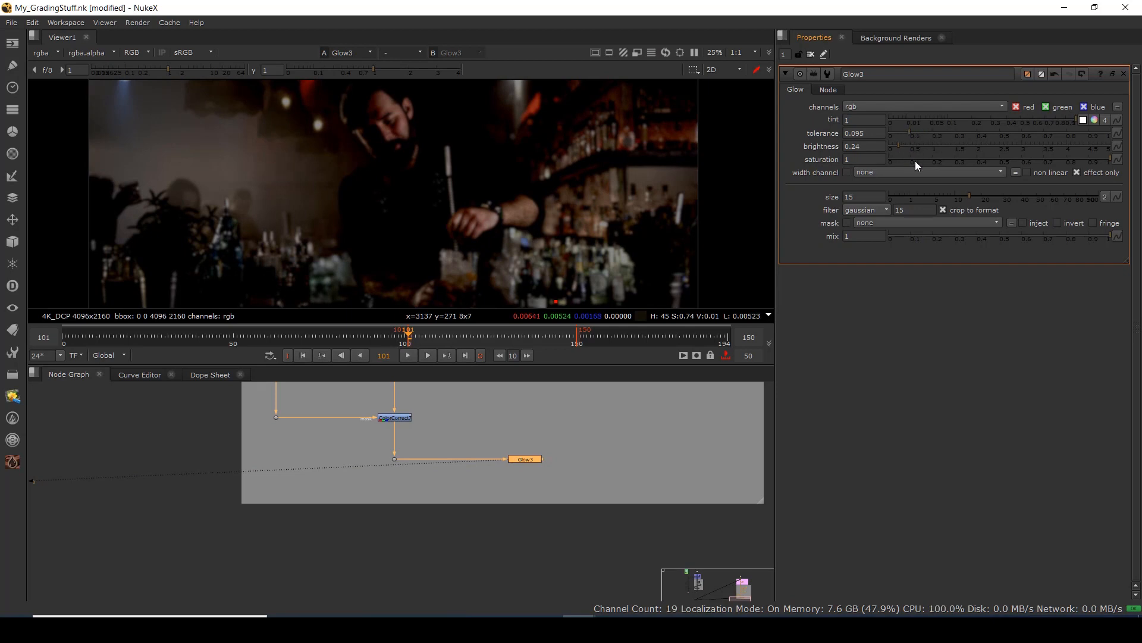
pyautogui.moveTo(1112, 161); pyautogui.dragTo(1048, 164)
# Add Merge4 with B on the main stream and A on Glow3, set to screen.
pyautogui.click(388, 498)
pyautogui.press('m')
pyautogui.moveTo(399, 470); pyautogui.dragTo(525, 464)
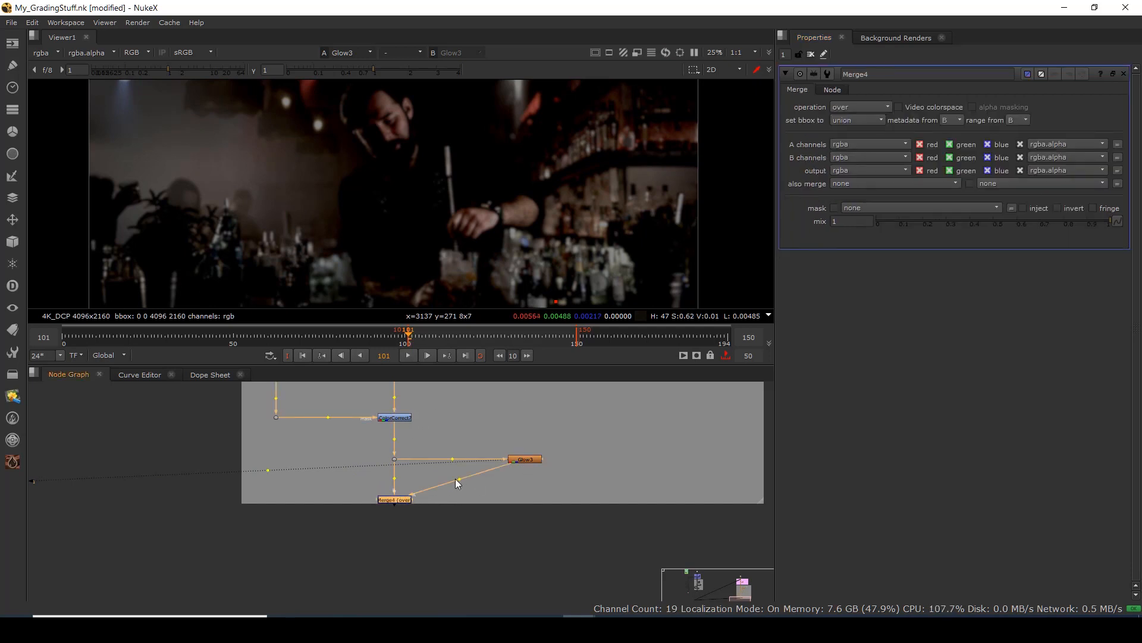
pyautogui.moveTo(458, 479); pyautogui.dragTo(530, 499)
pyautogui.click(398, 498)
pyautogui.press('1')
pyautogui.click(858, 107)
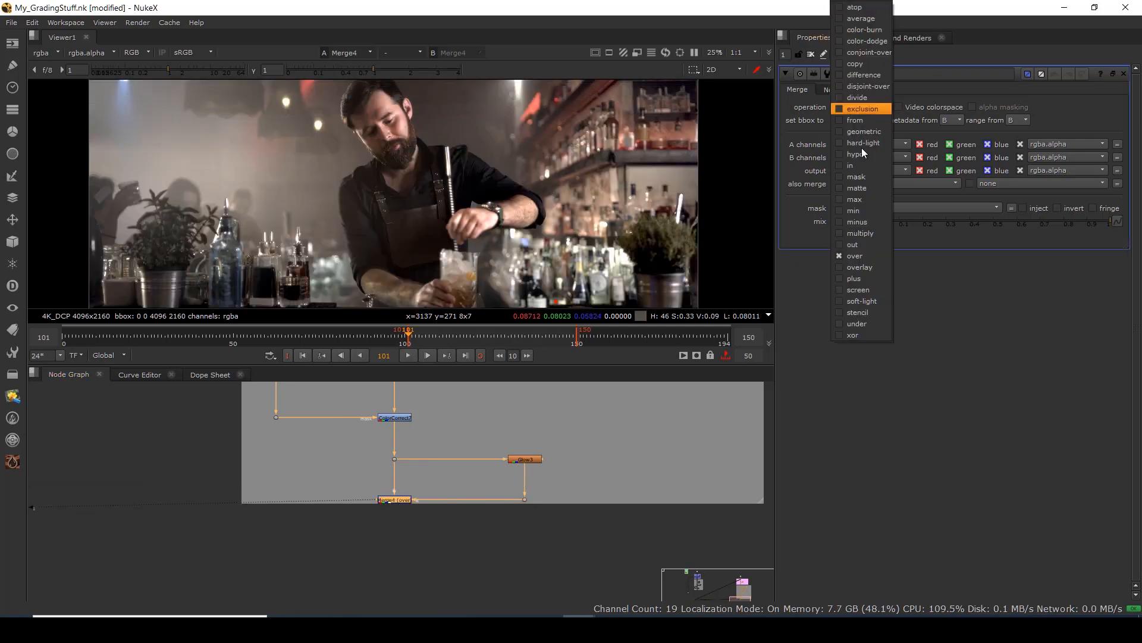
pyautogui.click(868, 290)
# Load the pre-glow dot and Merge4 into viewer inputs 1 and 2 for comparison.
pyautogui.scroll(5, 390, 155)
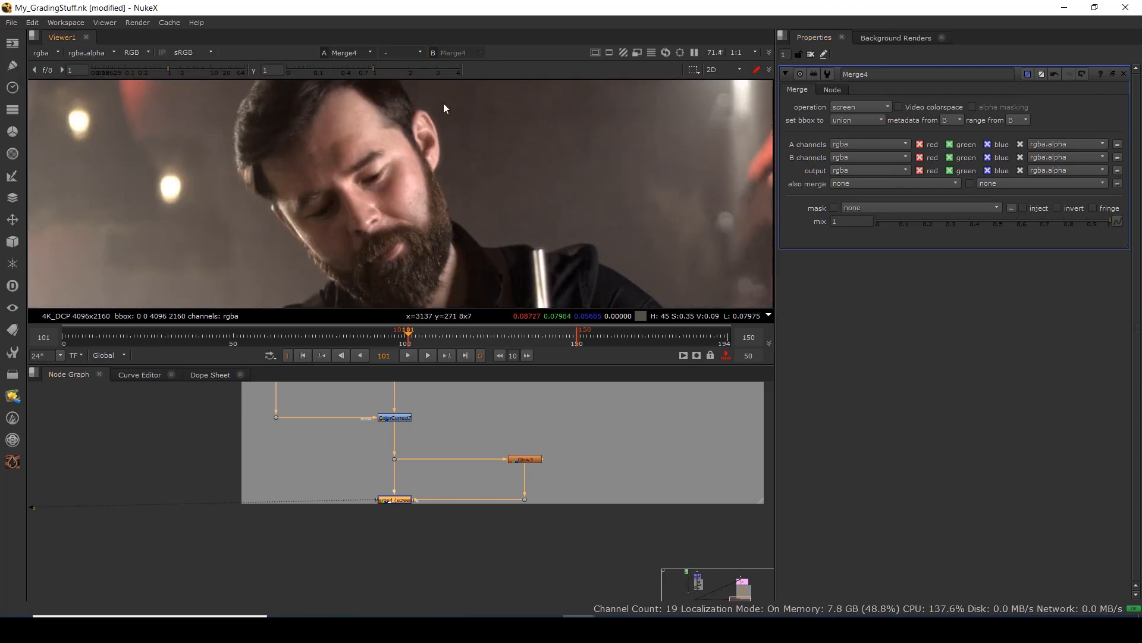
pyautogui.scroll(4, 444, 108)
pyautogui.moveTo(421, 442)
pyautogui.mouseDown()
pyautogui.moveTo(408, 465)
pyautogui.moveTo(368, 467)
pyautogui.moveTo(432, 437)
pyautogui.mouseUp()
pyautogui.press('1')
pyautogui.moveTo(362, 446); pyautogui.dragTo(416, 481)
pyautogui.press('2')
# Lower Merge4's mix to 0.415.
pyautogui.scroll(-2, 360, 153)
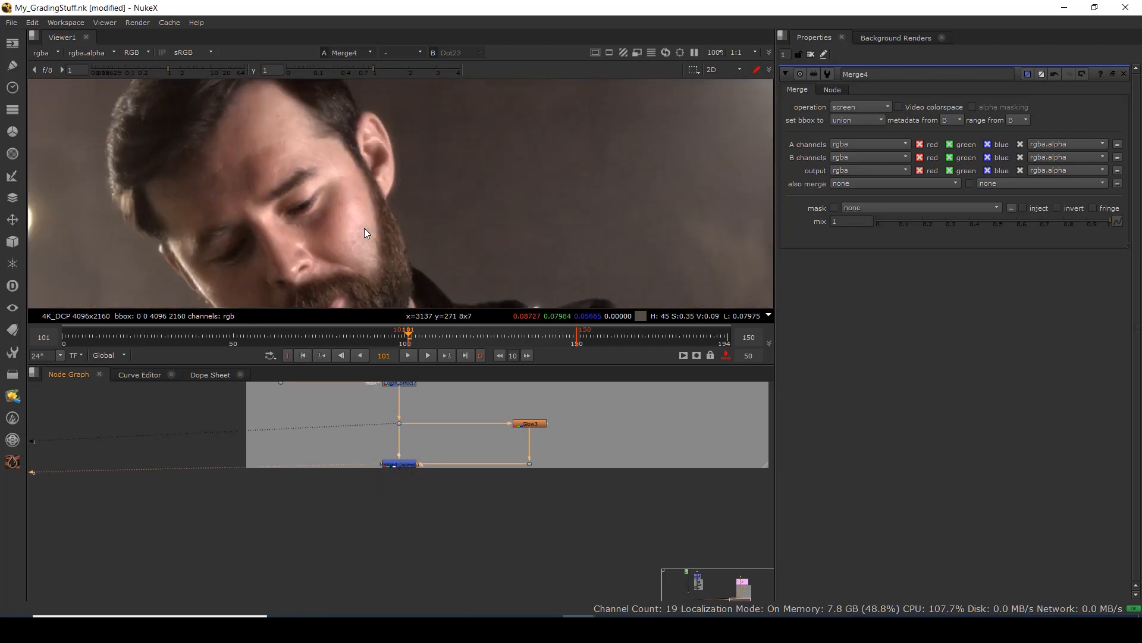
pyautogui.scroll(-2, 430, 133)
pyautogui.scroll(-2, 441, 177)
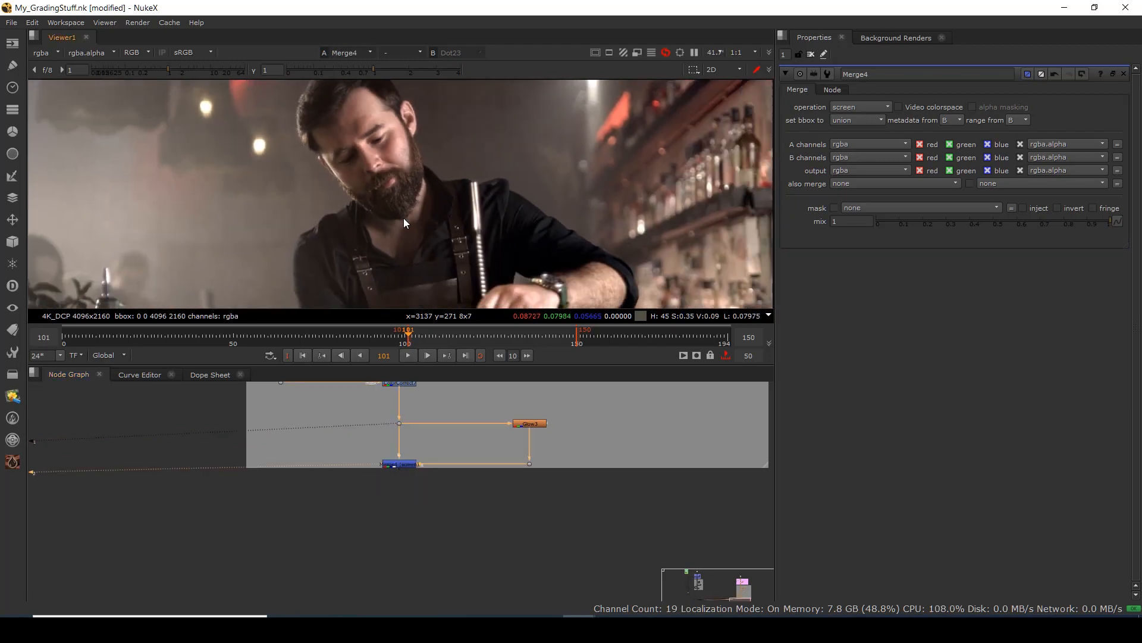
pyautogui.scroll(4, 405, 224)
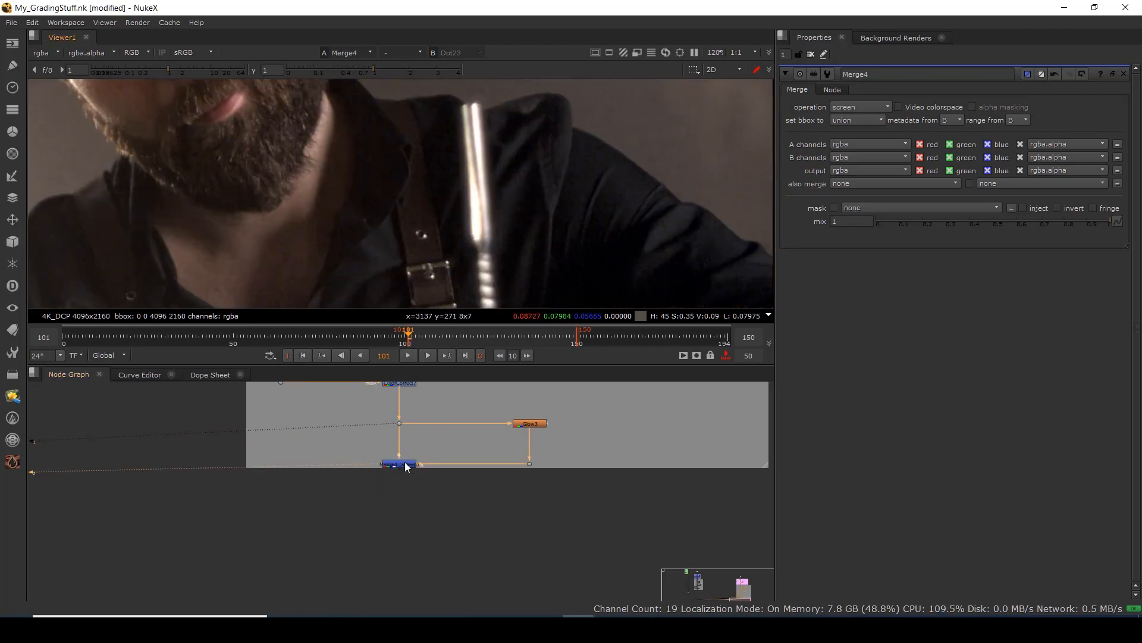
pyautogui.moveTo(1081, 223); pyautogui.dragTo(976, 222)
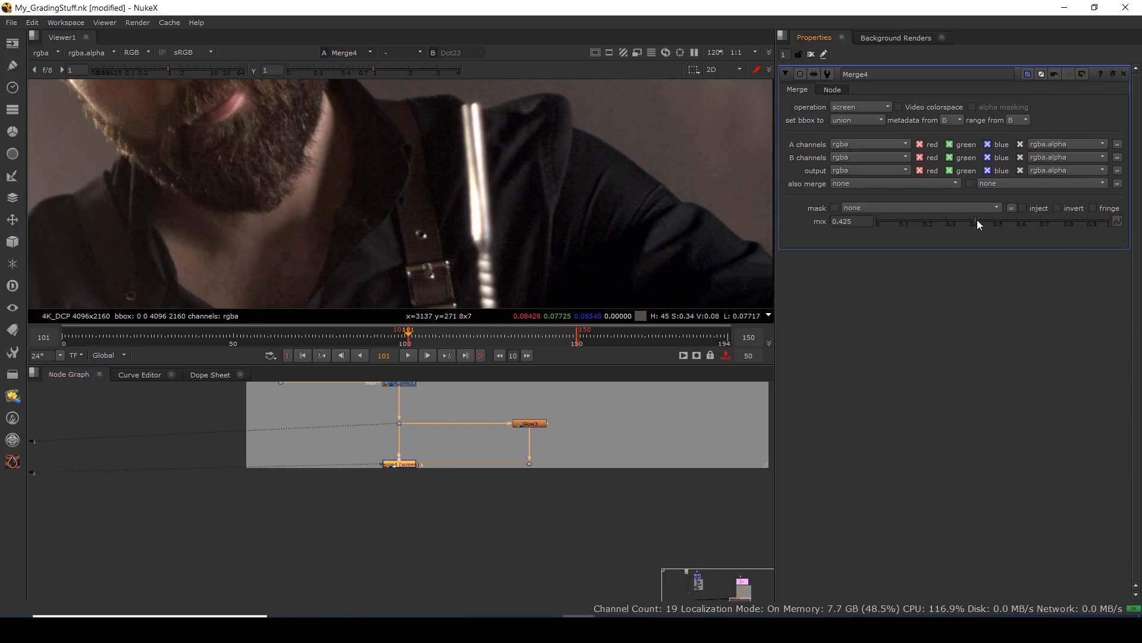
pyautogui.scroll(-4, 351, 235)
pyautogui.scroll(-2, 351, 231)
pyautogui.scroll(7, 355, 194)
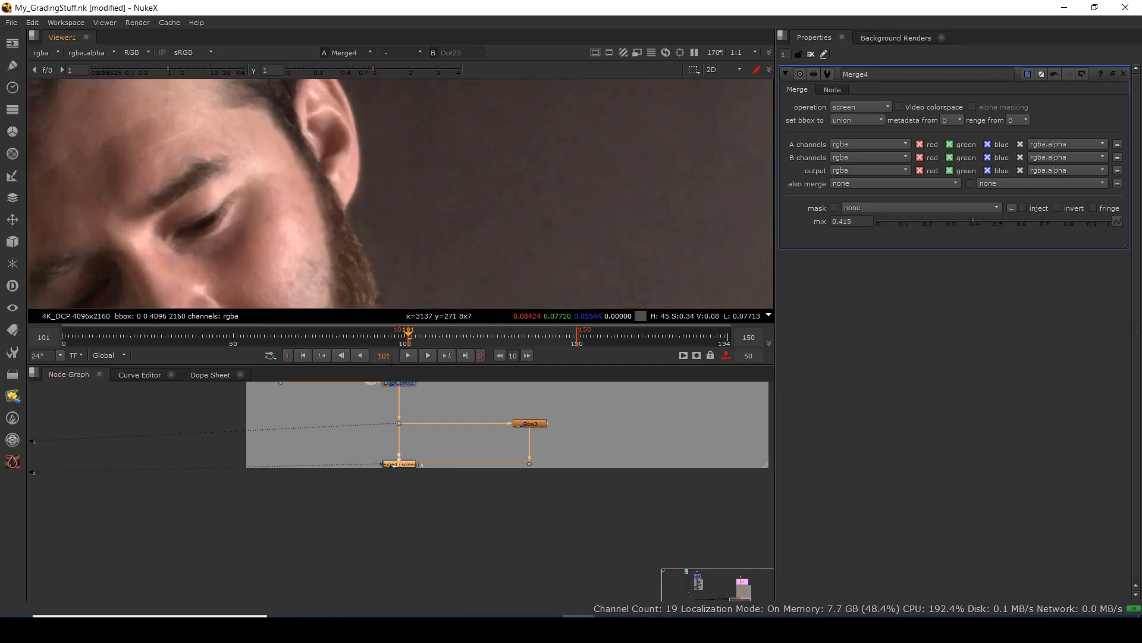
# Reframe the node graph and recentre the bar shot in the viewer.
pyautogui.moveTo(428, 403); pyautogui.dragTo(436, 473)
pyautogui.click(407, 493)
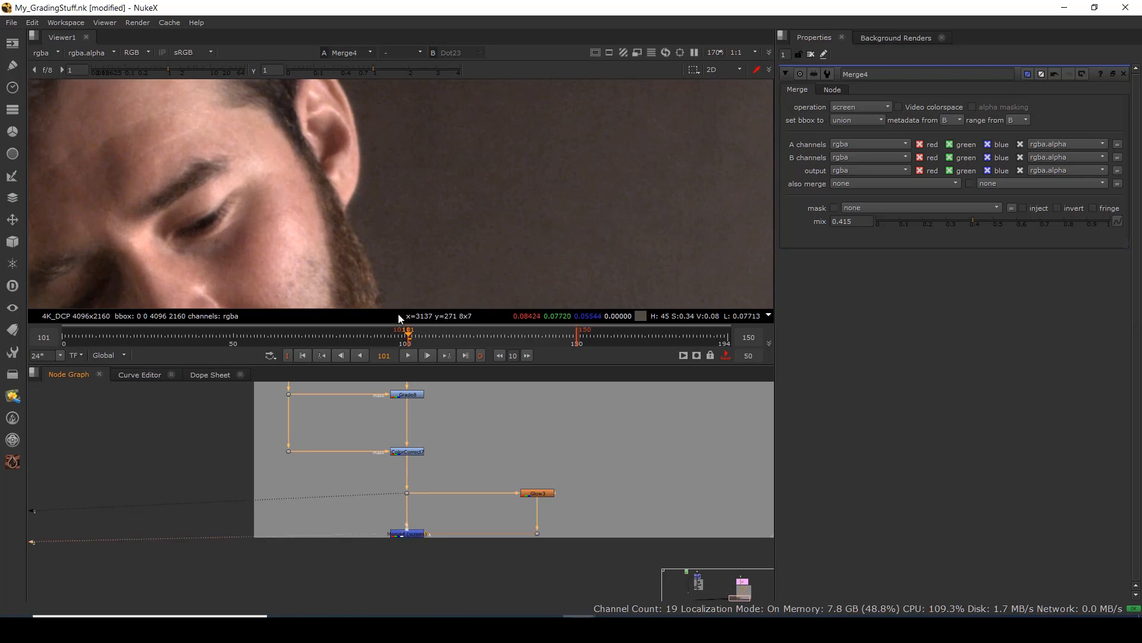
pyautogui.scroll(3, 359, 207)
pyautogui.scroll(-6, 356, 150)
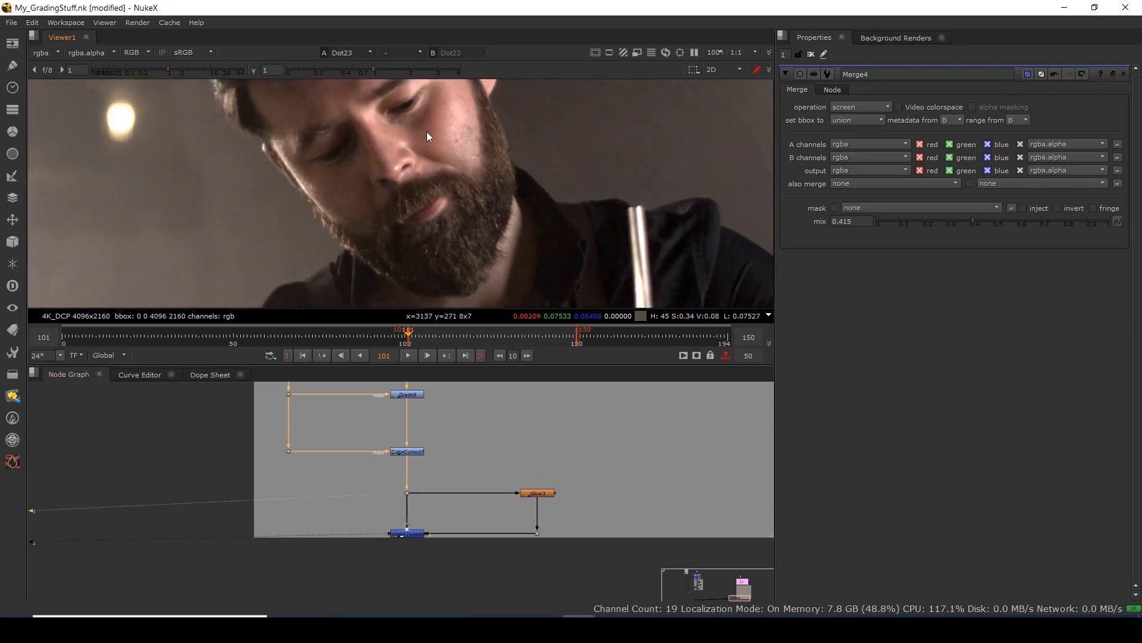
pyautogui.scroll(-8, 381, 179)
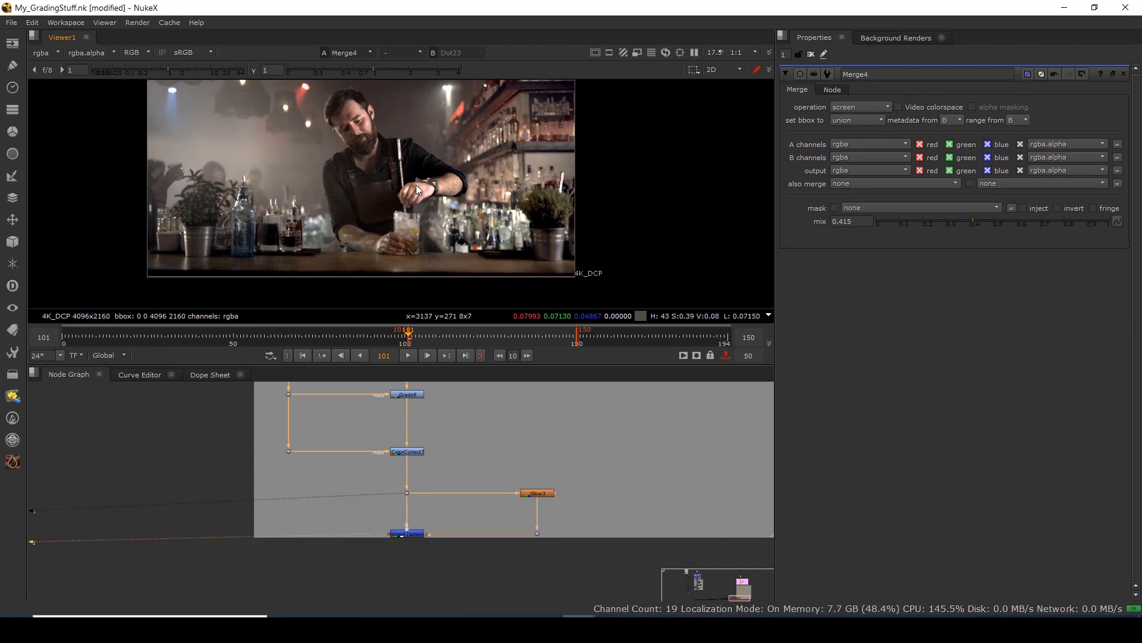
pyautogui.moveTo(377, 146); pyautogui.dragTo(374, 217)
pyautogui.moveTo(390, 241); pyautogui.dragTo(445, 188)
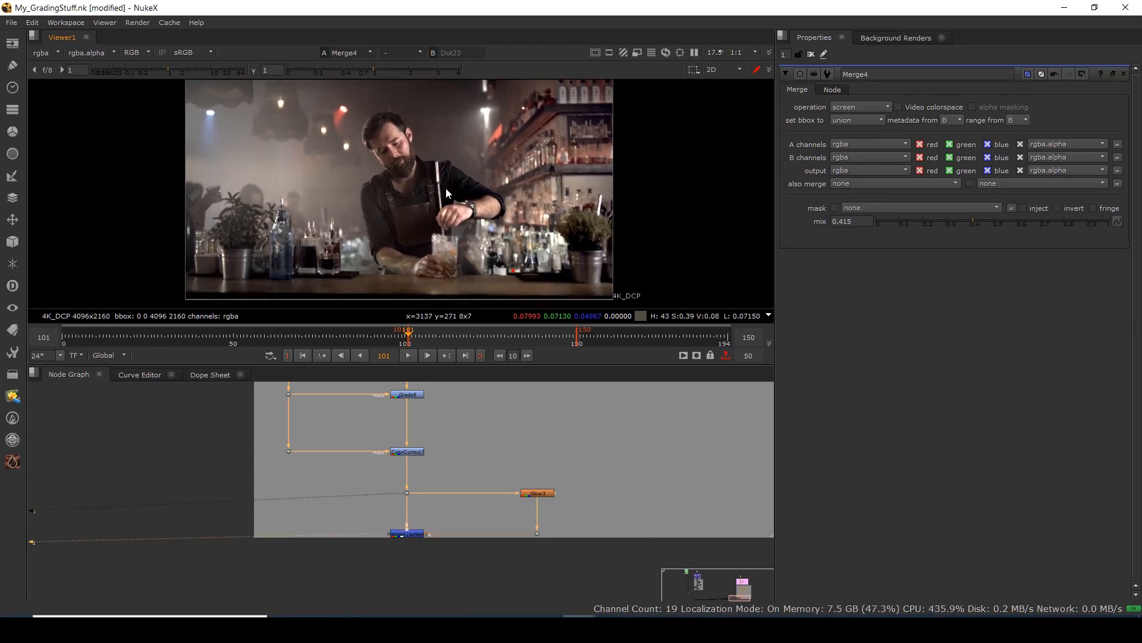
pyautogui.moveTo(438, 543); pyautogui.dragTo(449, 453)
pyautogui.click(404, 529)
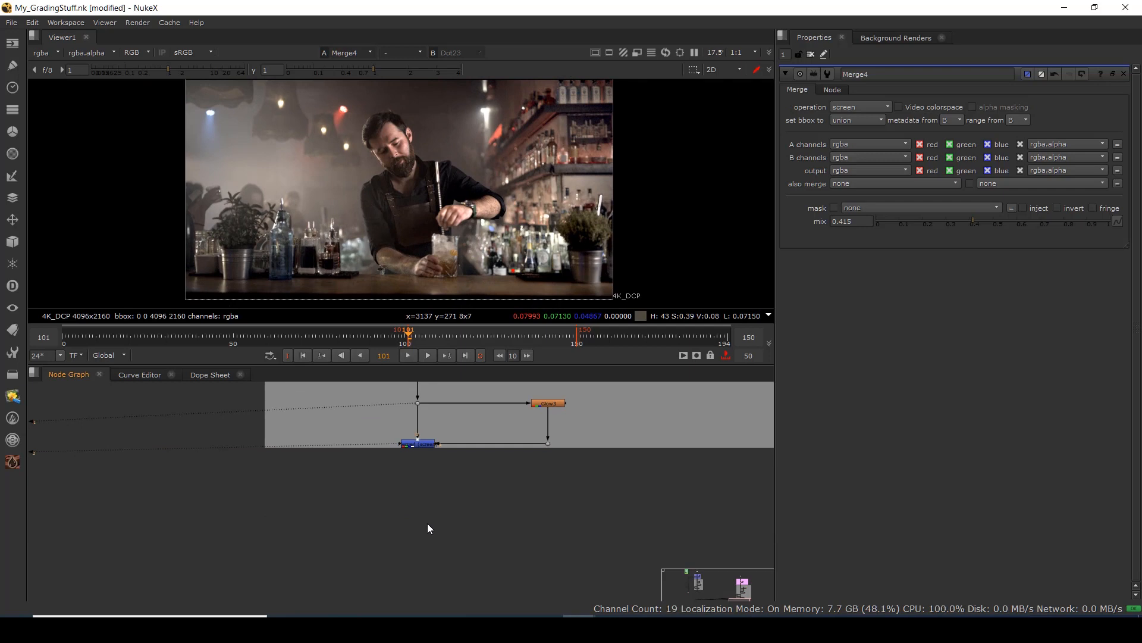
# Add a Log2Lin5 node under Merge4 set to lin2log.
pyautogui.press('Tab')
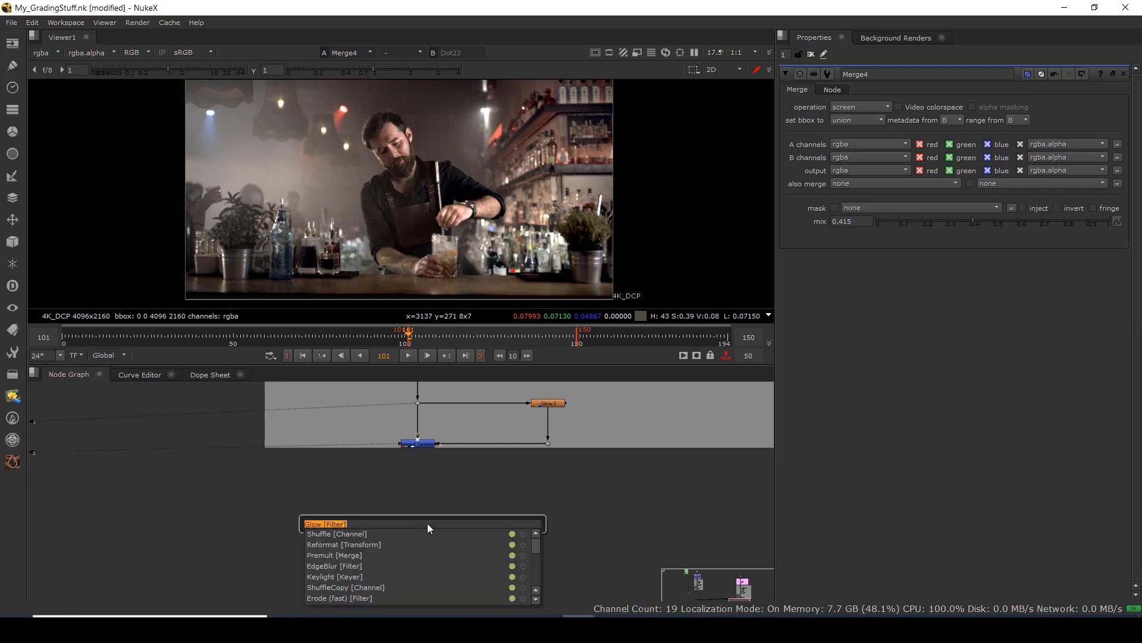
pyautogui.write('lg')
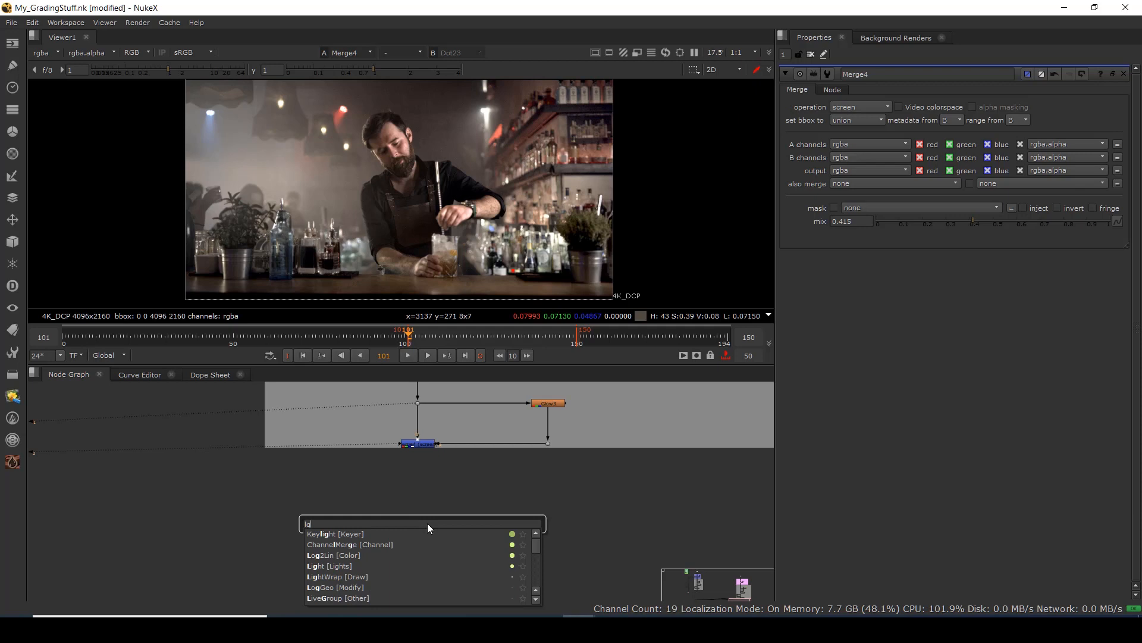
pyautogui.press('BackSpace')
pyautogui.write('og2Lin [Color')
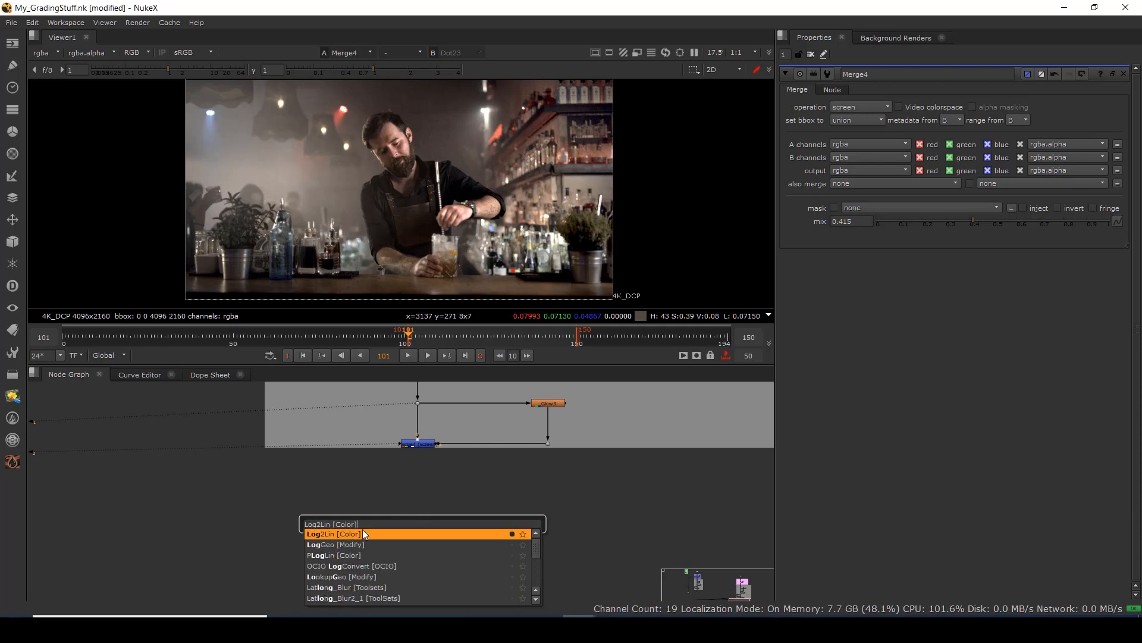
pyautogui.click(363, 532)
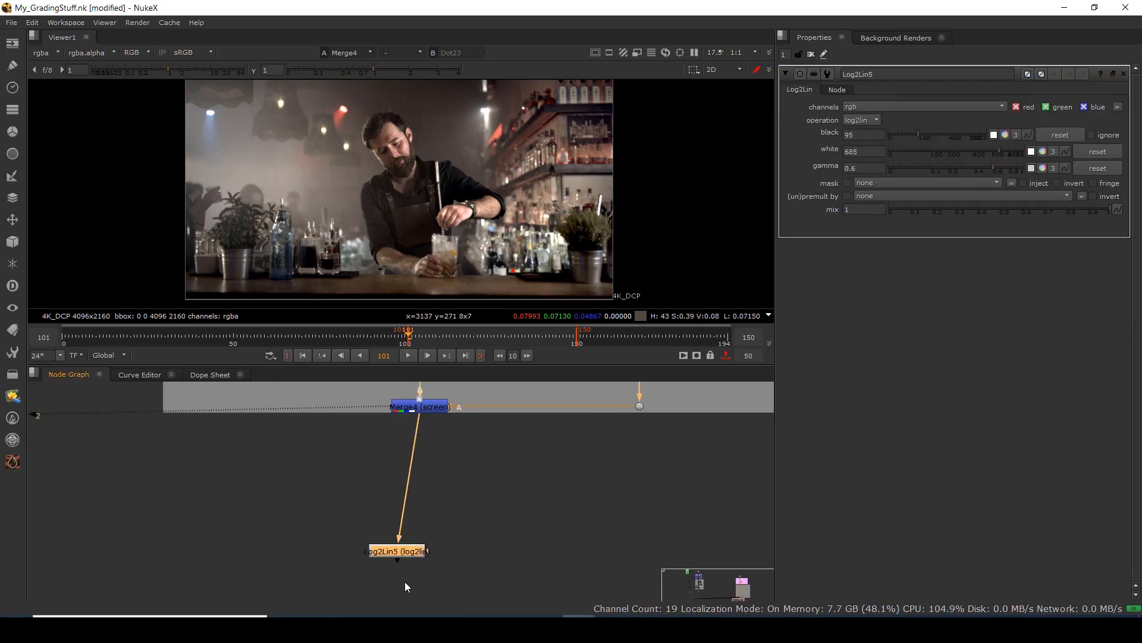
pyautogui.moveTo(400, 552); pyautogui.dragTo(426, 505)
pyautogui.press('1')
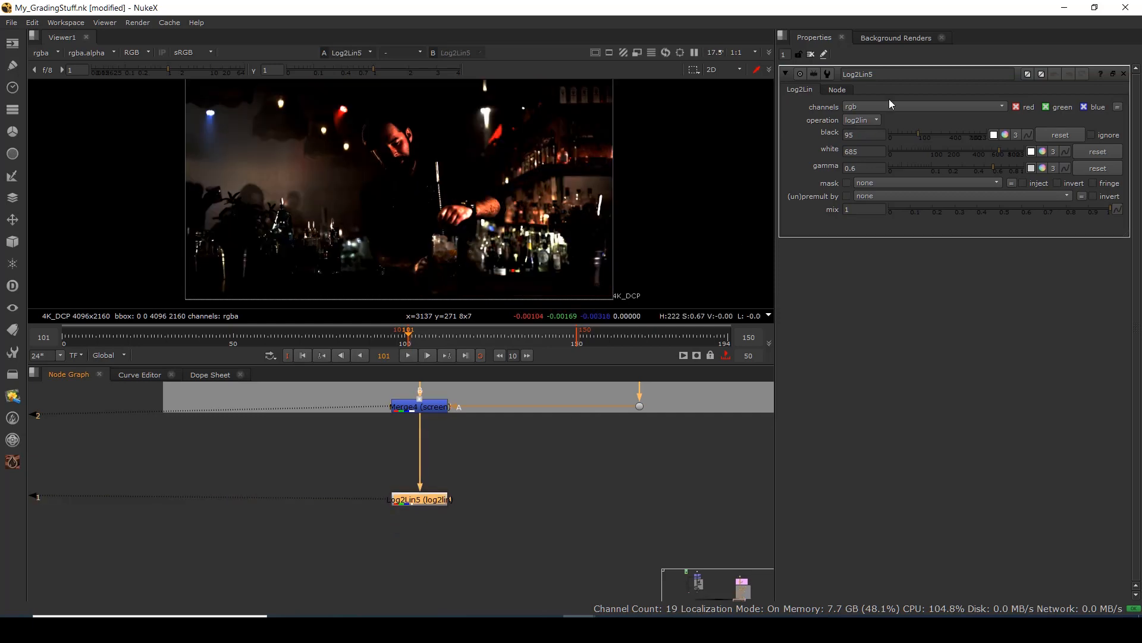
pyautogui.click(870, 132)
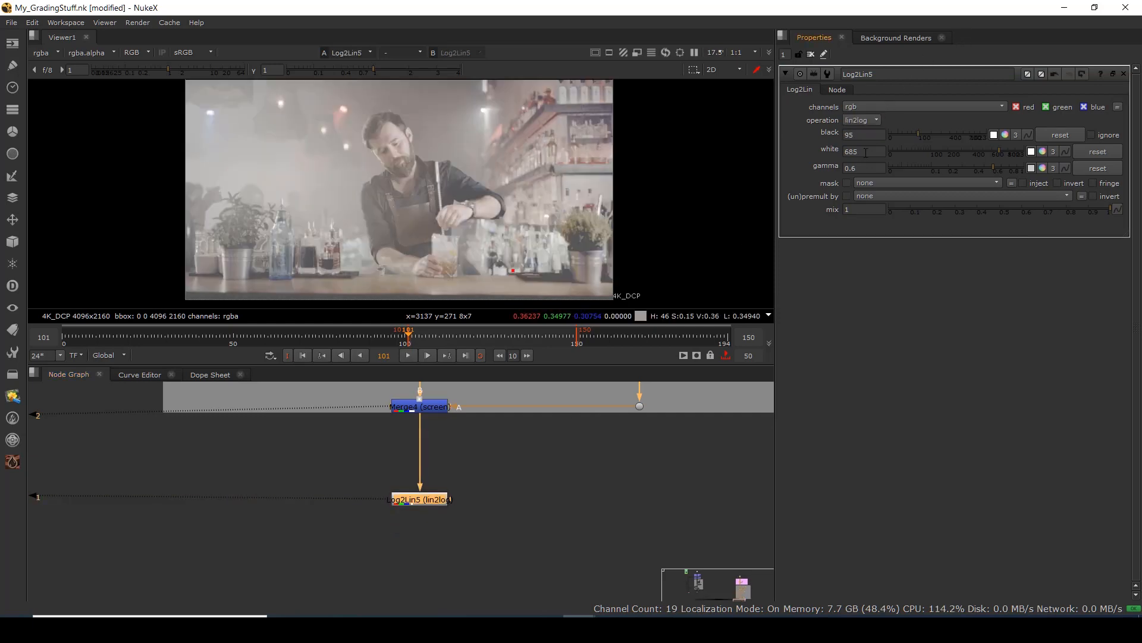
pyautogui.click(425, 557)
# Add a Sharpen3 node connected below Log2Lin5.
pyautogui.press('Tab')
pyautogui.write('sh')
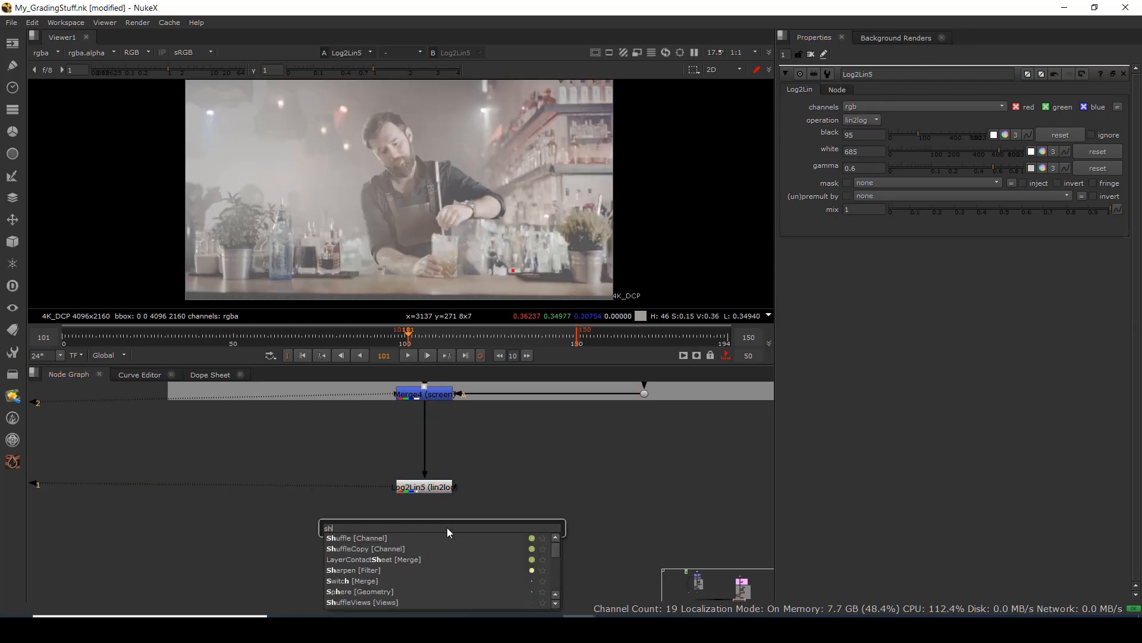
pyautogui.write('ar')
pyautogui.press('Return')
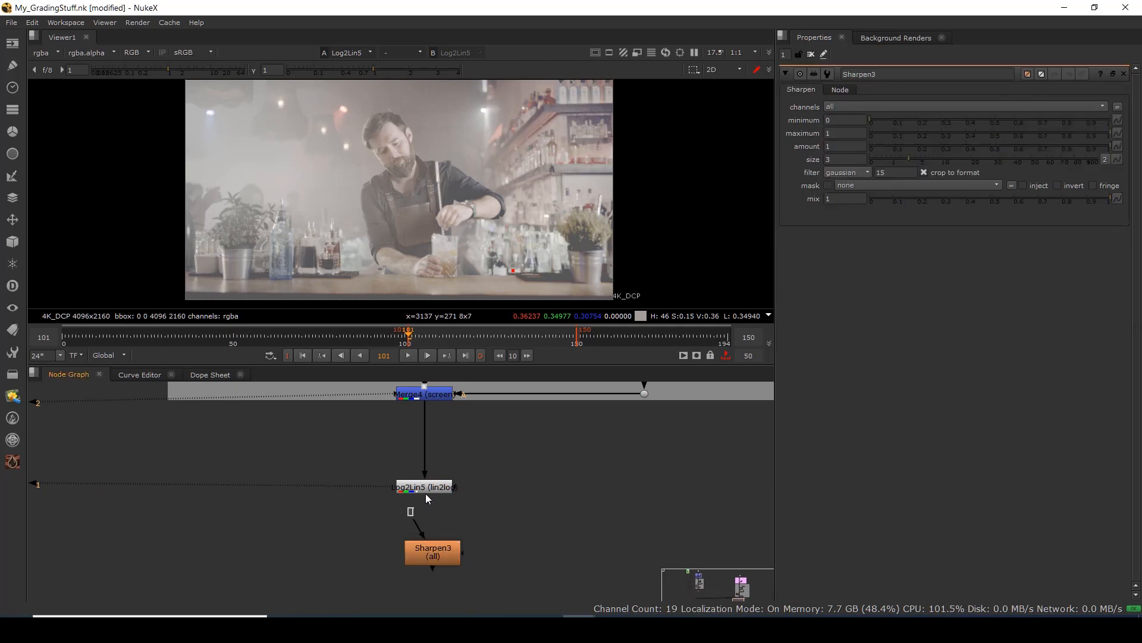
pyautogui.moveTo(415, 532); pyautogui.dragTo(424, 496)
pyautogui.moveTo(442, 552); pyautogui.dragTo(433, 542)
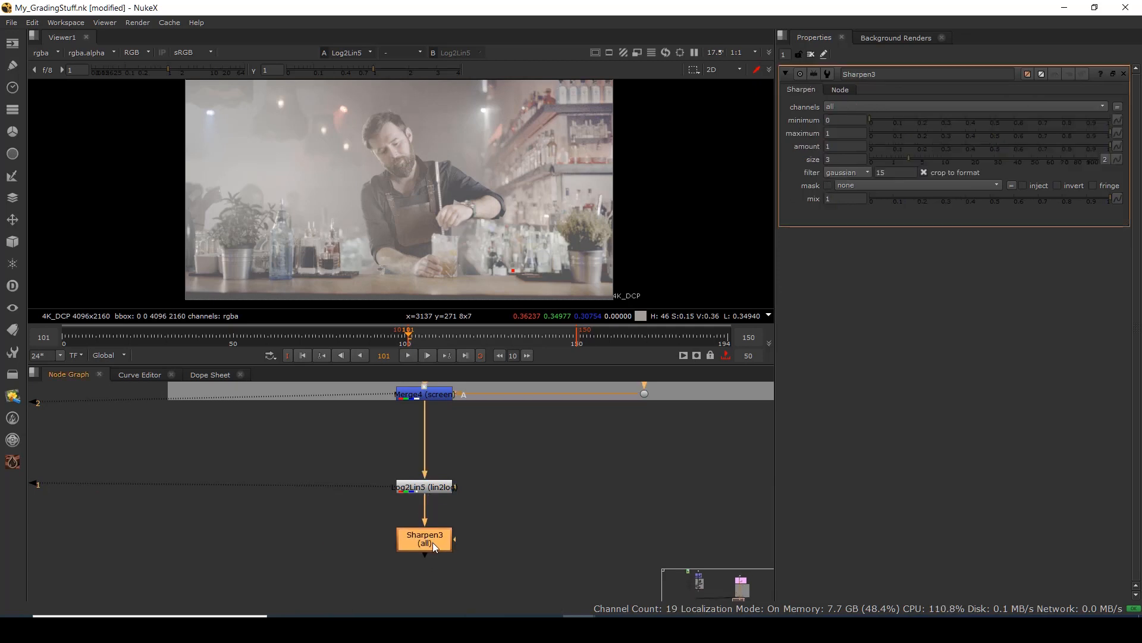
# Copy Log2Lin5 and paste the copy, Log2Lin6, lined up under Sharpen3.
pyautogui.moveTo(498, 471); pyautogui.dragTo(360, 519)
pyautogui.hotkey('ctrl', 'c')
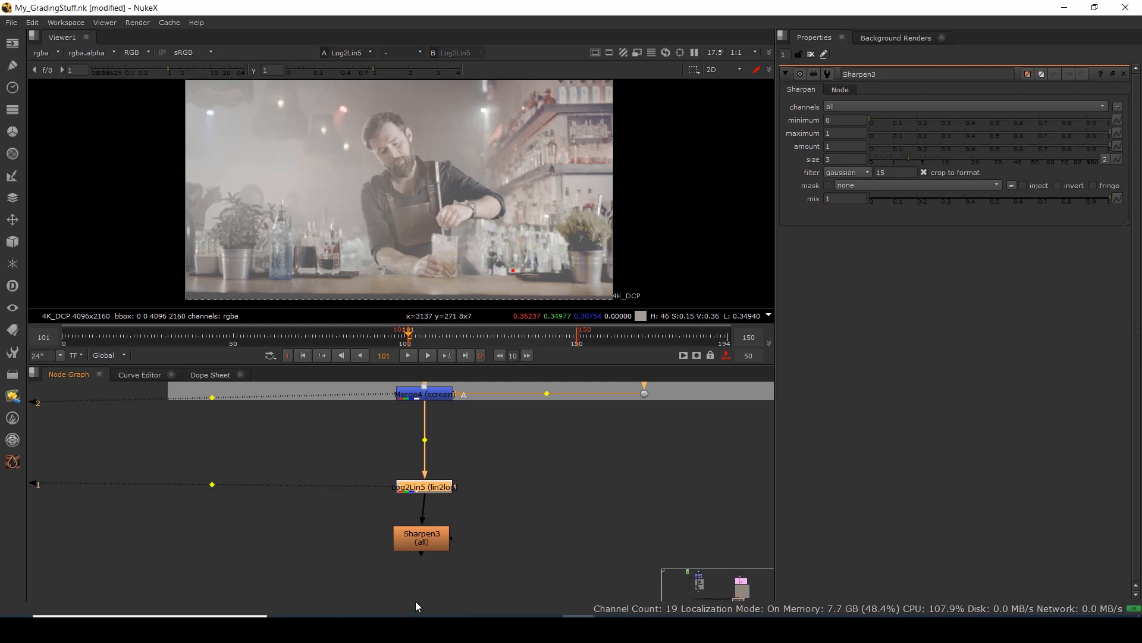
pyautogui.click(429, 584)
pyautogui.hotkey('ctrl', 'v')
pyautogui.moveTo(435, 542); pyautogui.dragTo(437, 539)
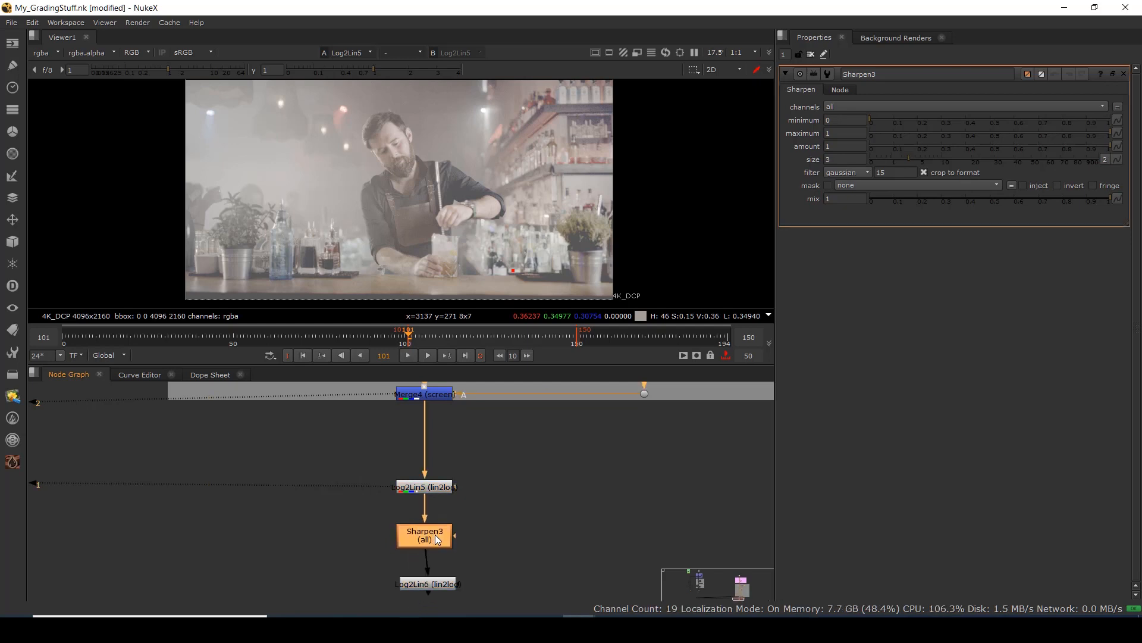
pyautogui.moveTo(426, 584); pyautogui.dragTo(427, 588)
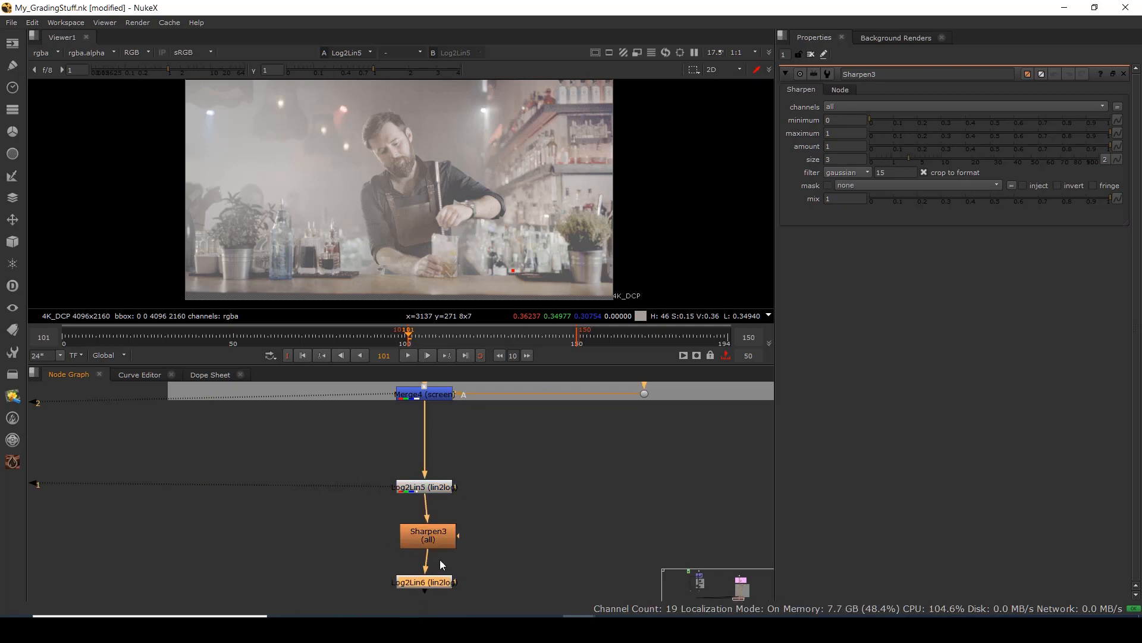
# Set Log2Lin6 to convert back with log2lin, then view Log2Lin5's output.
pyautogui.click(435, 538)
pyautogui.click(432, 586)
pyautogui.press('1')
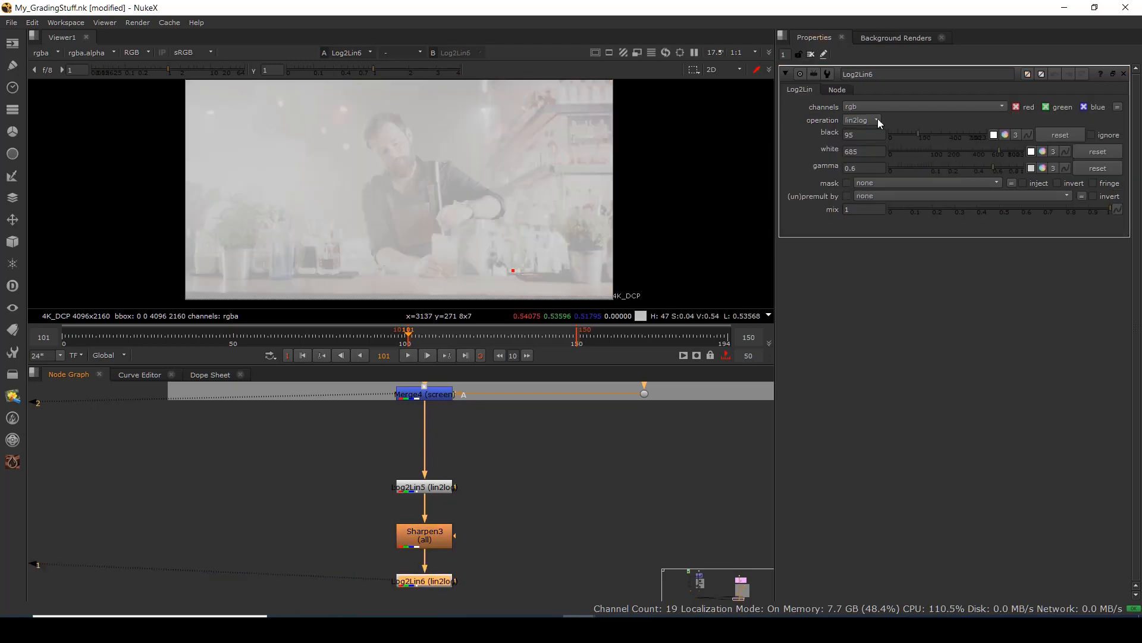
pyautogui.click(868, 126)
pyautogui.click(869, 109)
pyautogui.scroll(8, 423, 154)
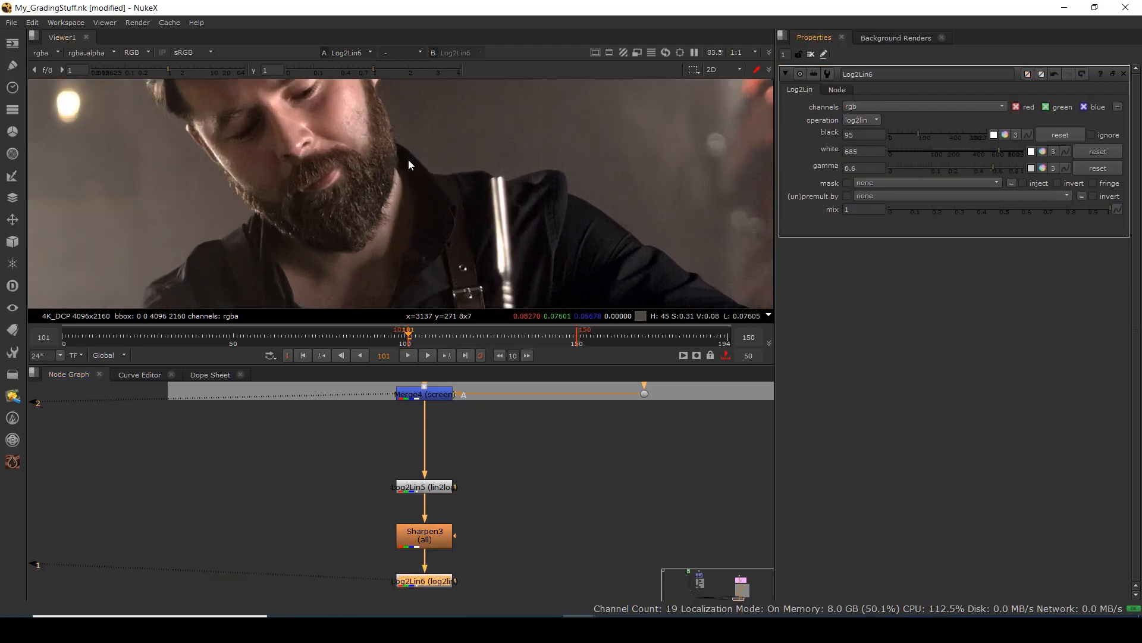
pyautogui.moveTo(489, 462); pyautogui.dragTo(367, 527)
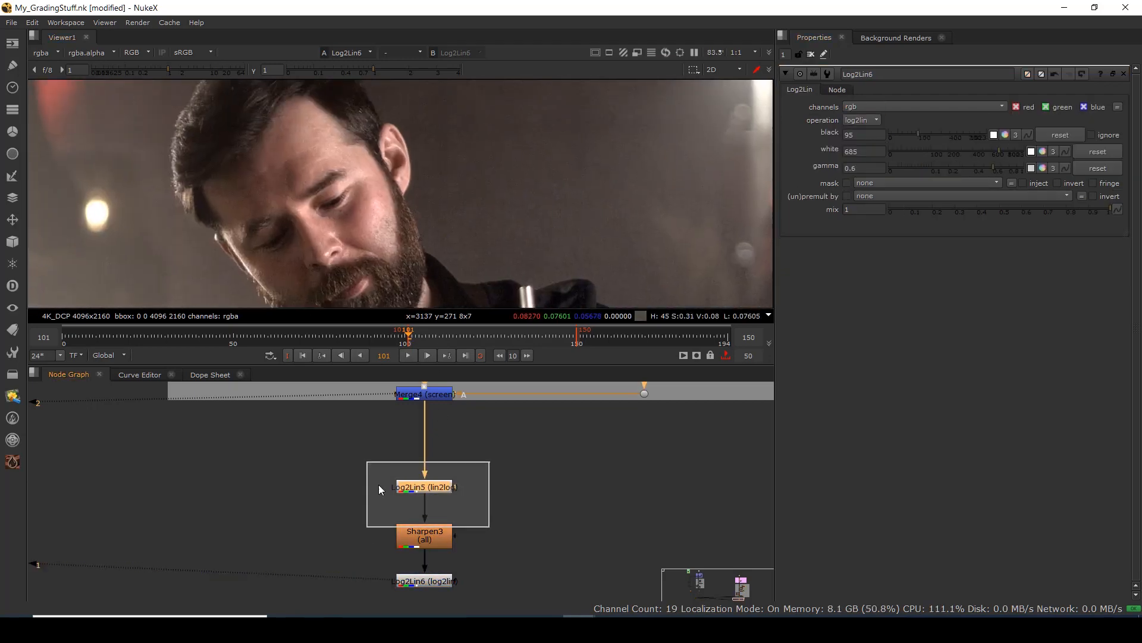
pyautogui.press('1')
pyautogui.moveTo(440, 439); pyautogui.dragTo(425, 488)
pyautogui.moveTo(468, 412); pyautogui.dragTo(316, 495)
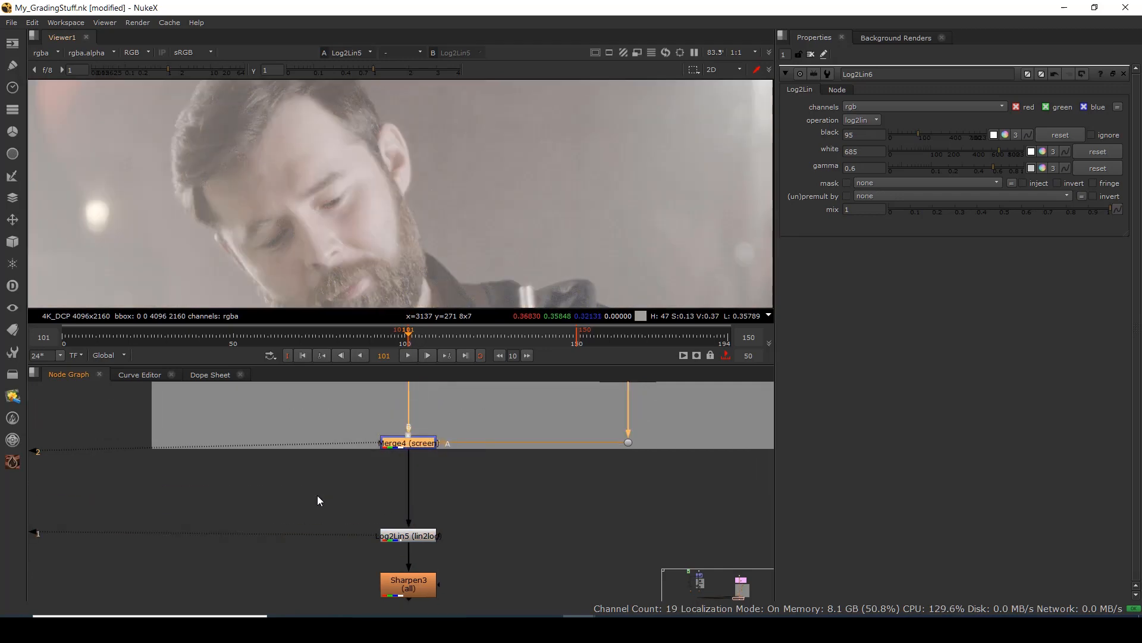
pyautogui.press('1')
pyautogui.scroll(-4, 407, 231)
pyautogui.moveTo(428, 282); pyautogui.dragTo(430, 170)
pyautogui.scroll(-4, 433, 177)
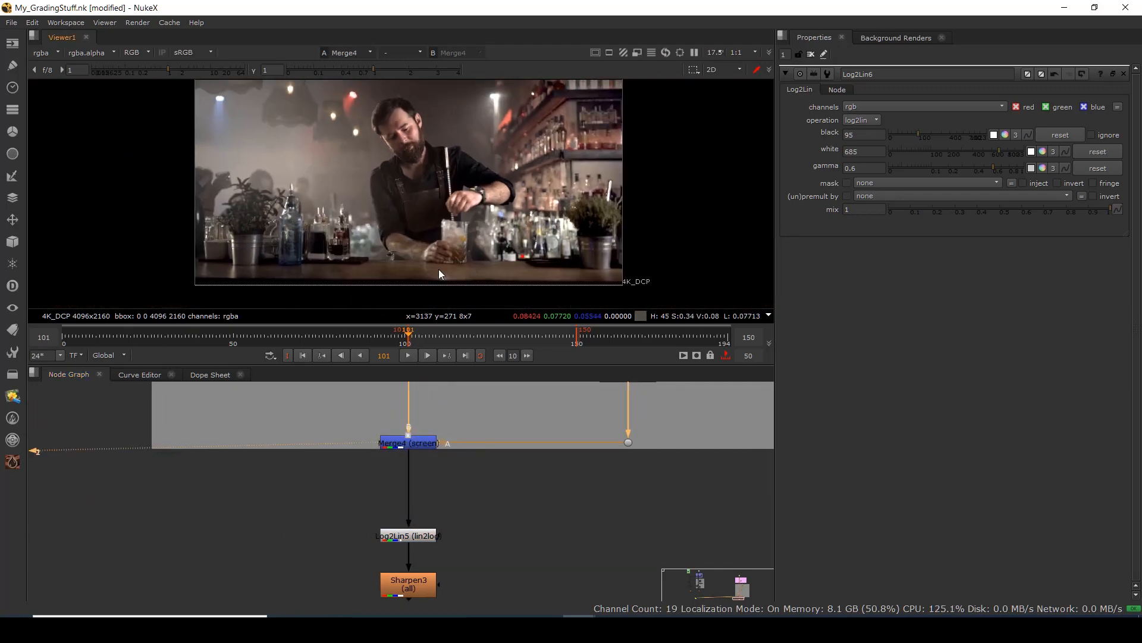
pyautogui.moveTo(410, 564); pyautogui.dragTo(407, 468)
pyautogui.moveTo(333, 539); pyautogui.dragTo(478, 602)
pyautogui.press('2')
pyautogui.press('1')
pyautogui.scroll(5, 409, 138)
pyautogui.press('2')
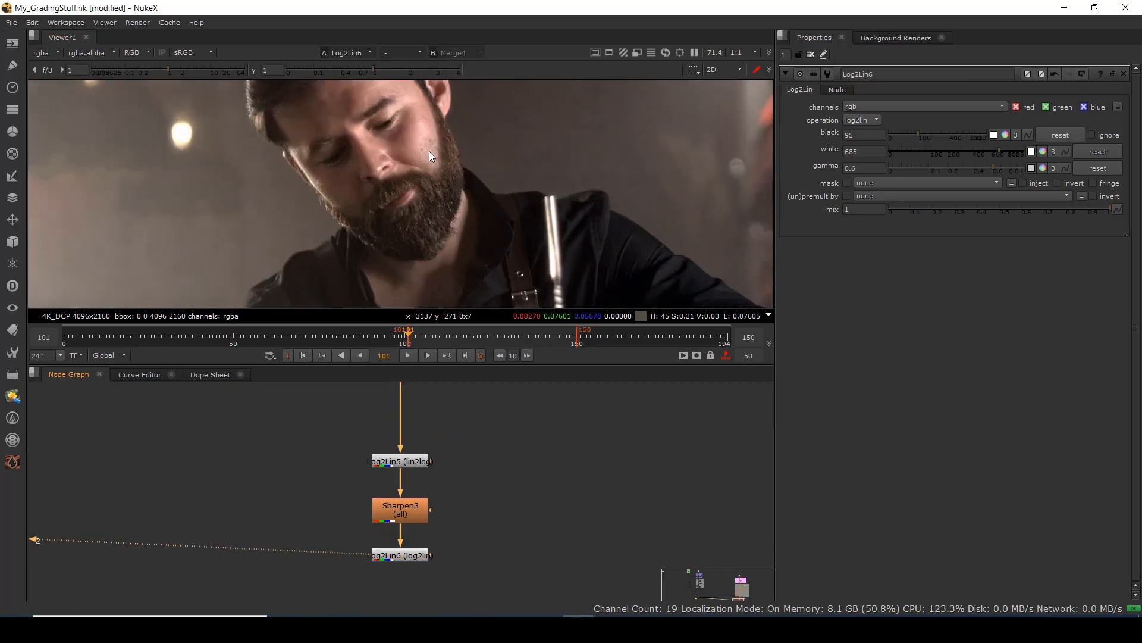
pyautogui.press('1')
pyautogui.press('2')
pyautogui.scroll(-2, 431, 163)
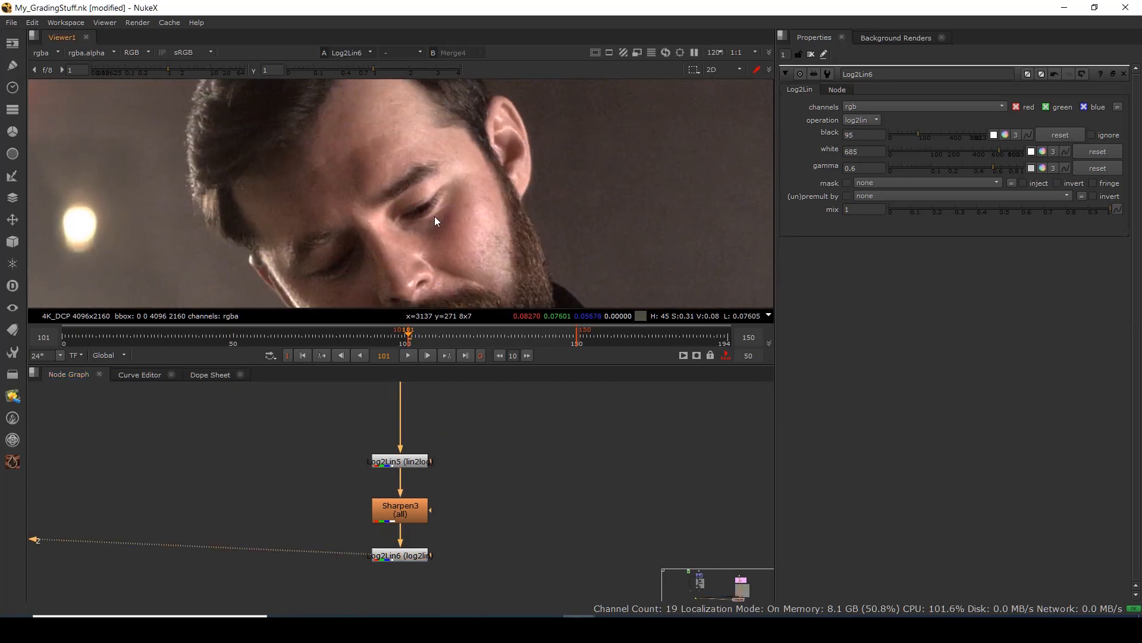
pyautogui.press('1')
pyautogui.press('2')
pyautogui.scroll(-3, 459, 158)
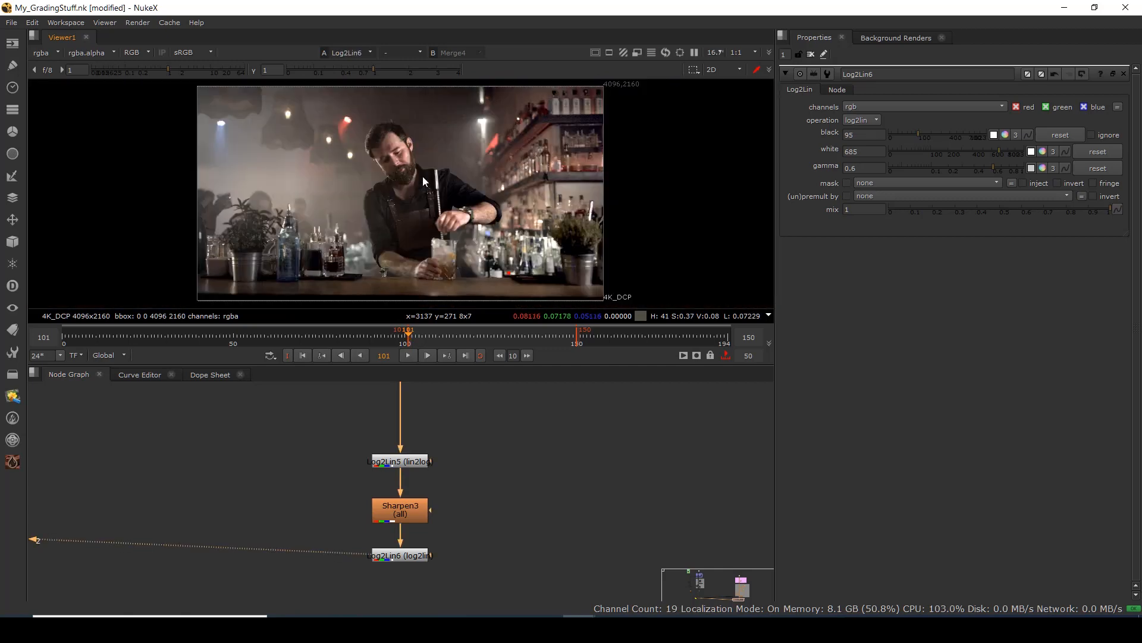
pyautogui.scroll(-2, 410, 178)
pyautogui.moveTo(412, 190); pyautogui.dragTo(443, 185)
pyautogui.press('space')
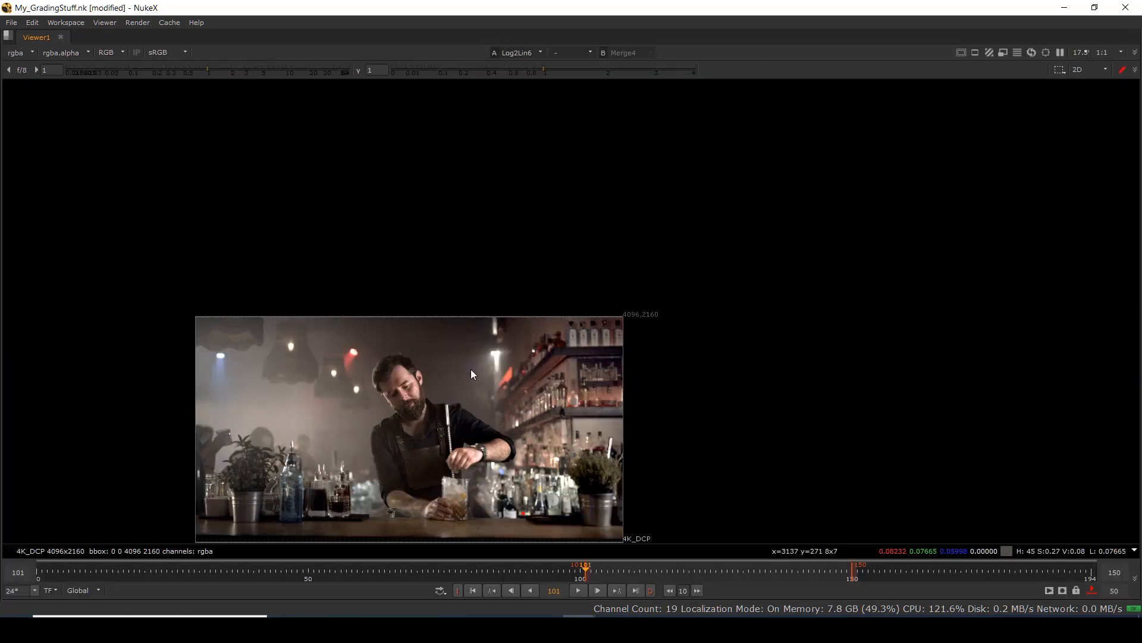
pyautogui.scroll(2, 564, 305)
pyautogui.moveTo(558, 305); pyautogui.dragTo(548, 368)
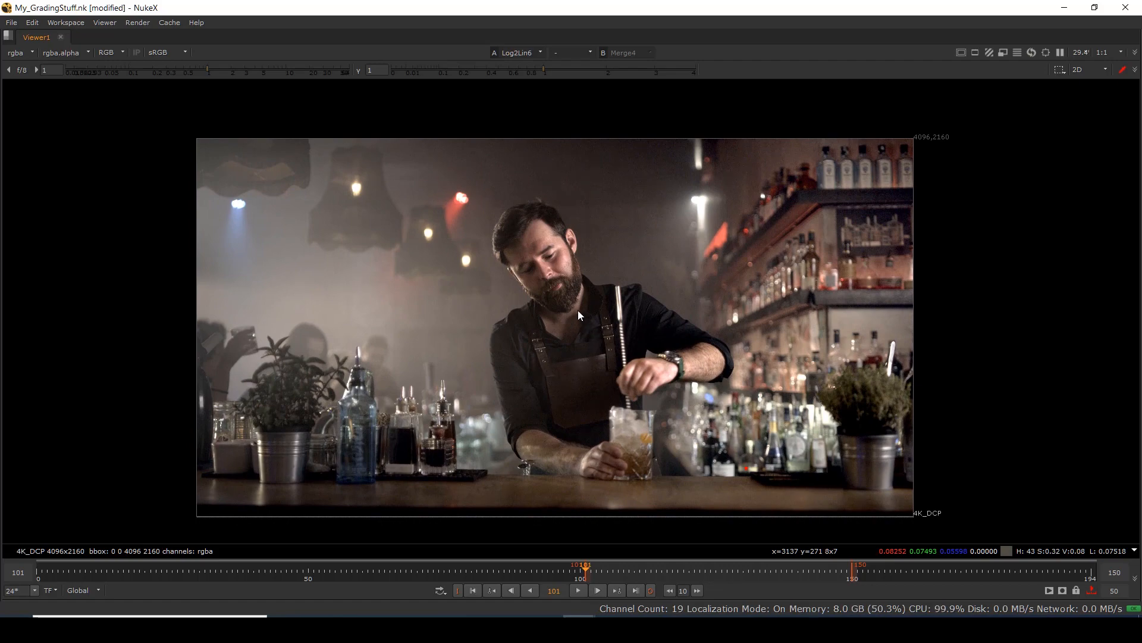
pyautogui.scroll(1, 576, 309)
pyautogui.press('space')
pyautogui.press('f')
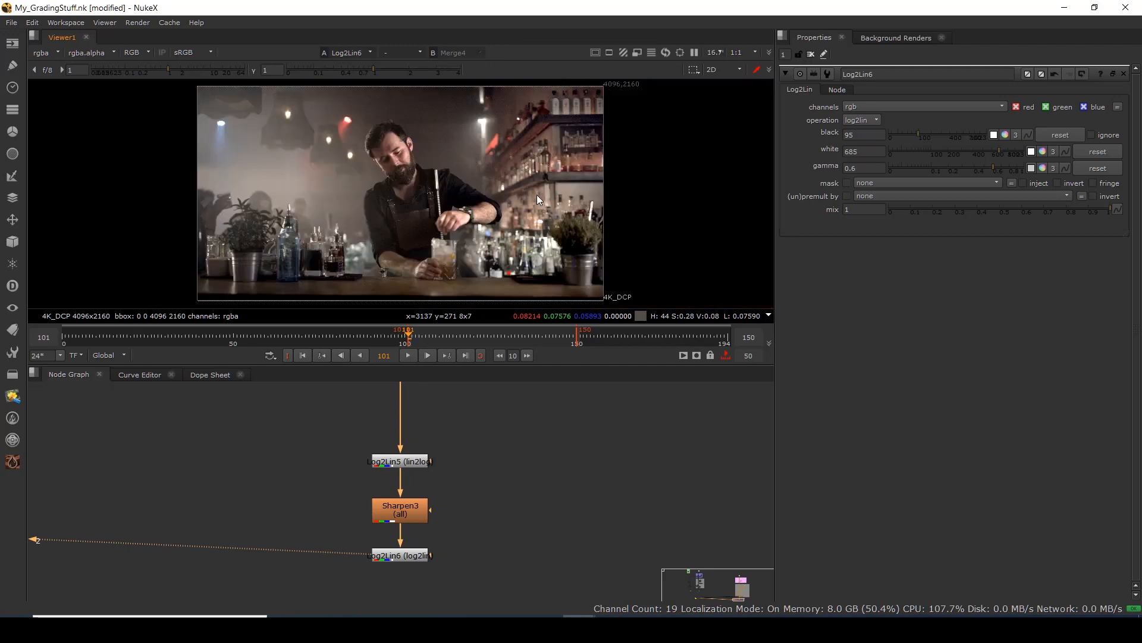
# View Log2Lin6, then Dot2 from the Primary Color Correction group.
pyautogui.moveTo(466, 524); pyautogui.dragTo(266, 594)
pyautogui.press('1')
pyautogui.scroll(-6, 315, 488)
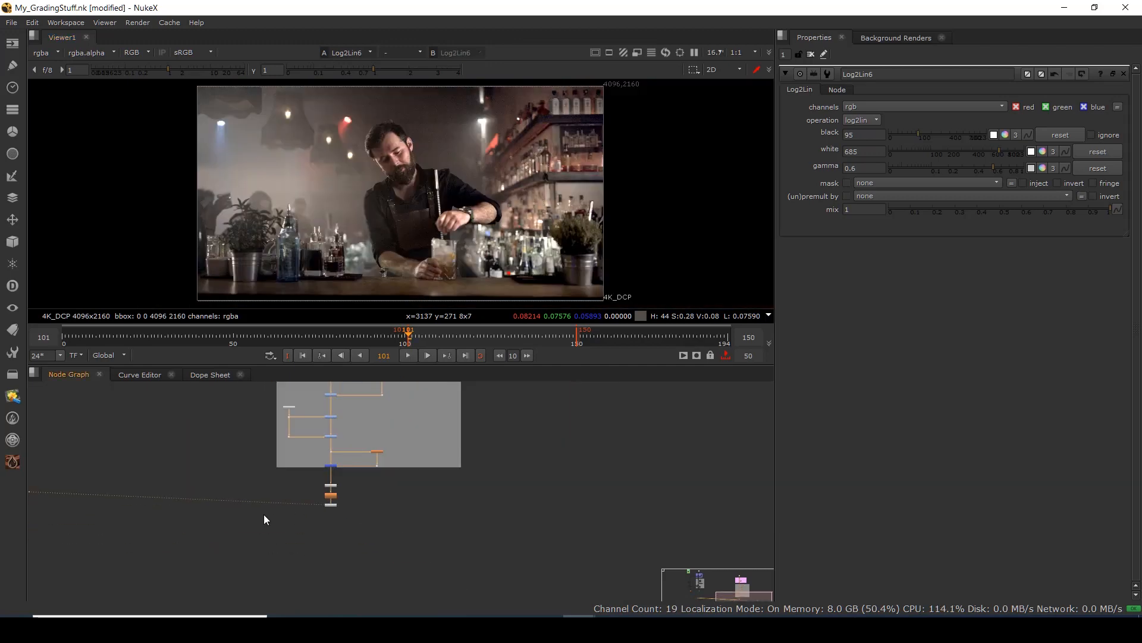
pyautogui.moveTo(263, 514); pyautogui.dragTo(597, 591)
pyautogui.scroll(-2, 451, 495)
pyautogui.moveTo(314, 512); pyautogui.dragTo(405, 574)
pyautogui.scroll(6, 391, 454)
pyautogui.moveTo(379, 387); pyautogui.dragTo(376, 530)
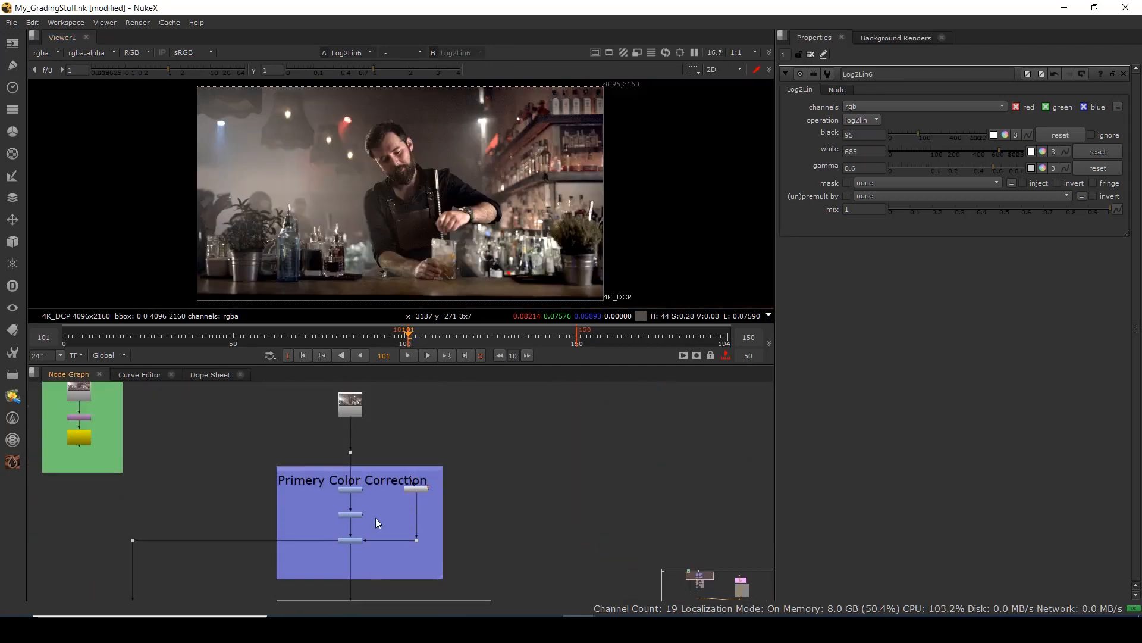
pyautogui.moveTo(381, 431); pyautogui.dragTo(275, 481)
pyautogui.press('1')
# Show the bottom Log2Lin2 and Log2Lin4 outputs in the maximised viewer.
pyautogui.moveTo(375, 530); pyautogui.dragTo(380, 372)
pyautogui.moveTo(393, 576); pyautogui.dragTo(389, 381)
pyautogui.moveTo(358, 546); pyautogui.dragTo(357, 450)
pyautogui.moveTo(307, 525); pyautogui.dragTo(380, 480)
pyautogui.press('1')
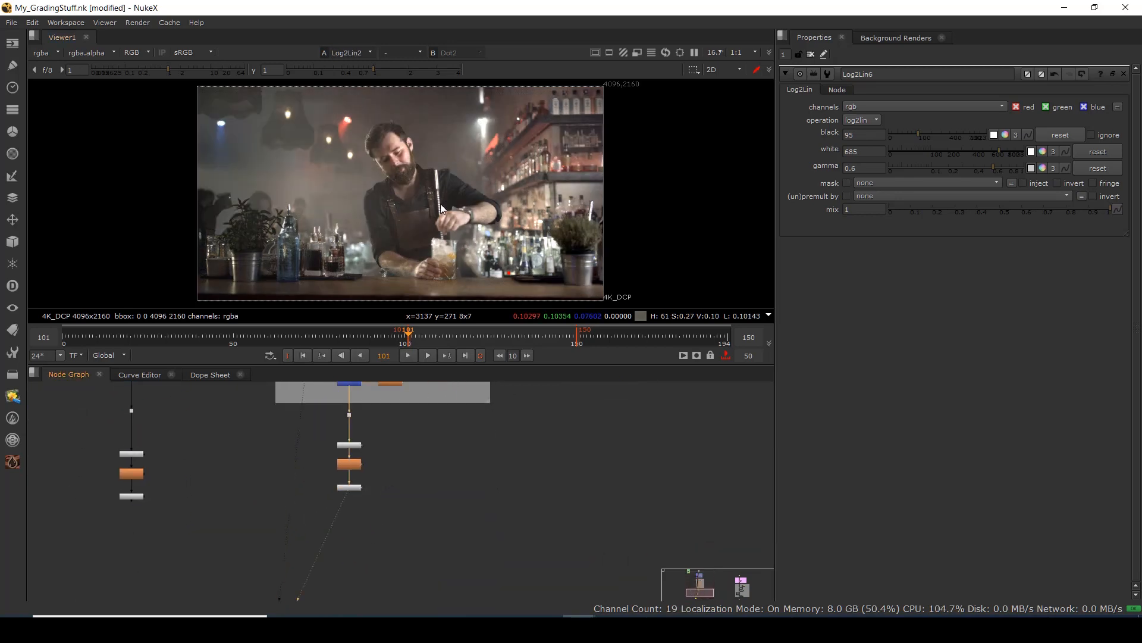
pyautogui.press('space')
pyautogui.press('space')
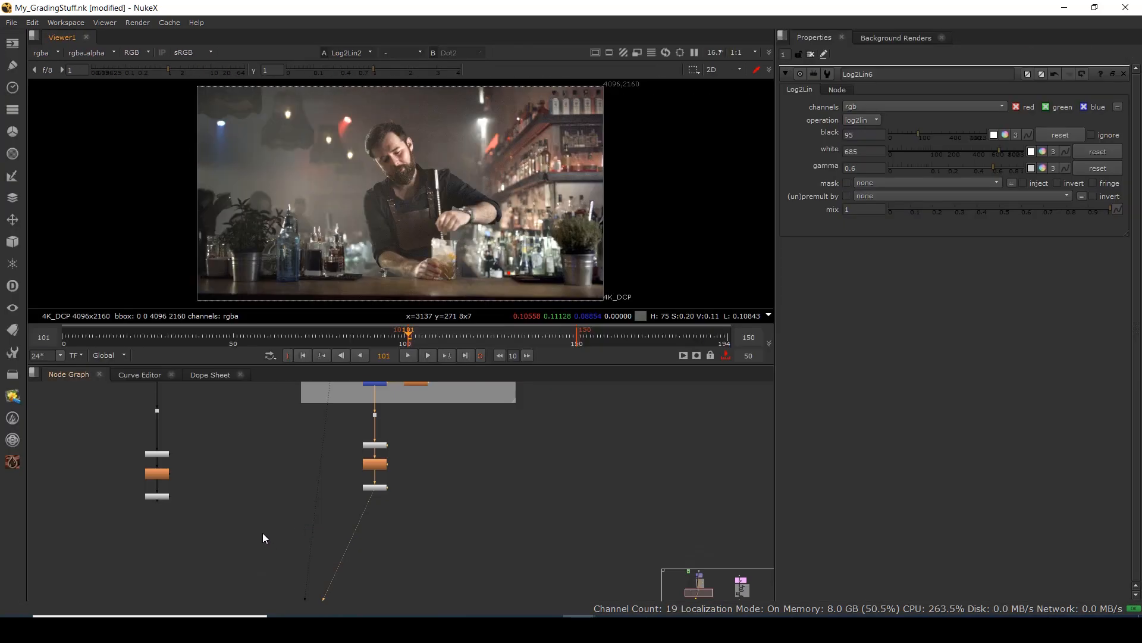
pyautogui.moveTo(104, 490); pyautogui.dragTo(203, 526)
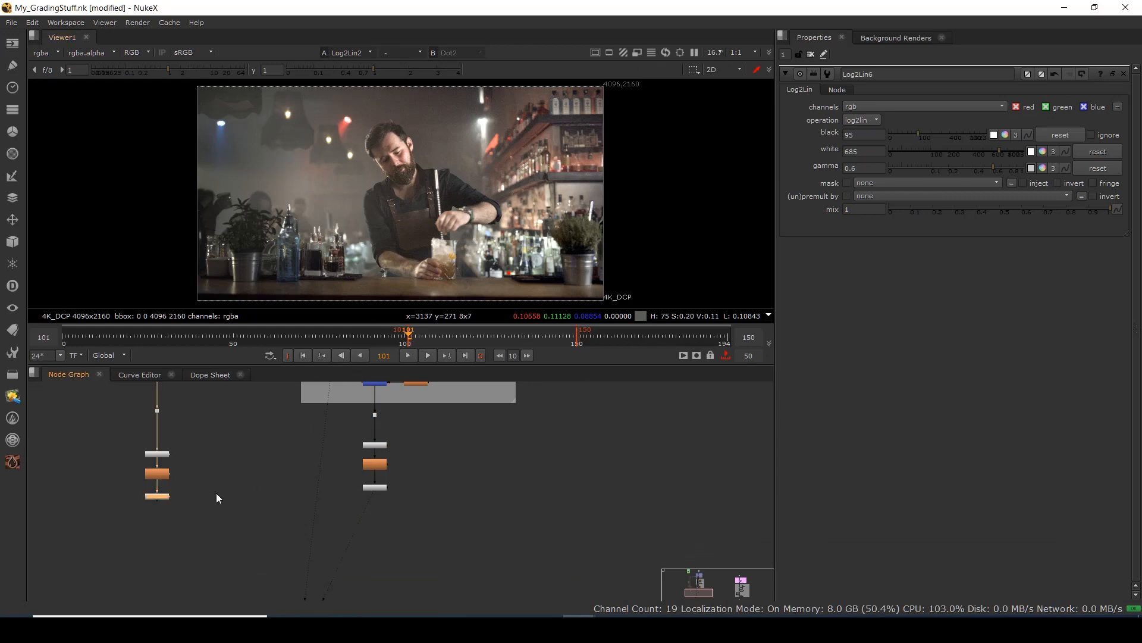
pyautogui.press('1')
pyautogui.press('space')
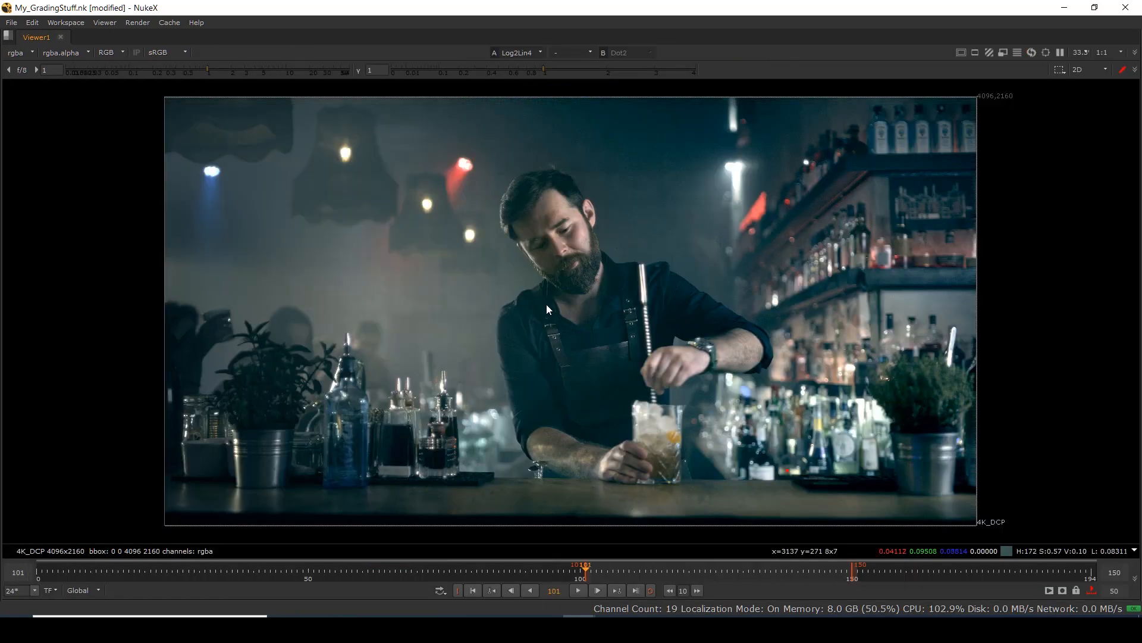
pyautogui.scroll(3, 557, 311)
pyautogui.scroll(-2, 559, 308)
pyautogui.moveTo(562, 316)
pyautogui.mouseDown()
pyautogui.moveTo(554, 305)
pyautogui.moveTo(566, 324)
pyautogui.mouseUp()
# Compare the final dark blue grade, ungraded footage and earlier warmer version, then restore the layout.
pyautogui.press('2')
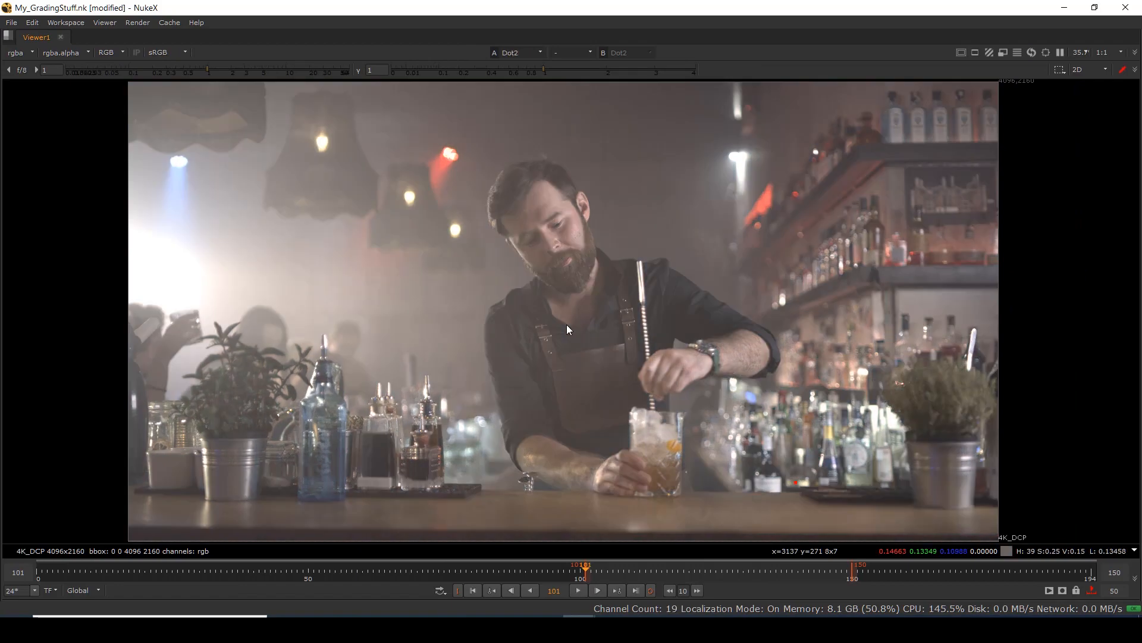
pyautogui.press('1')
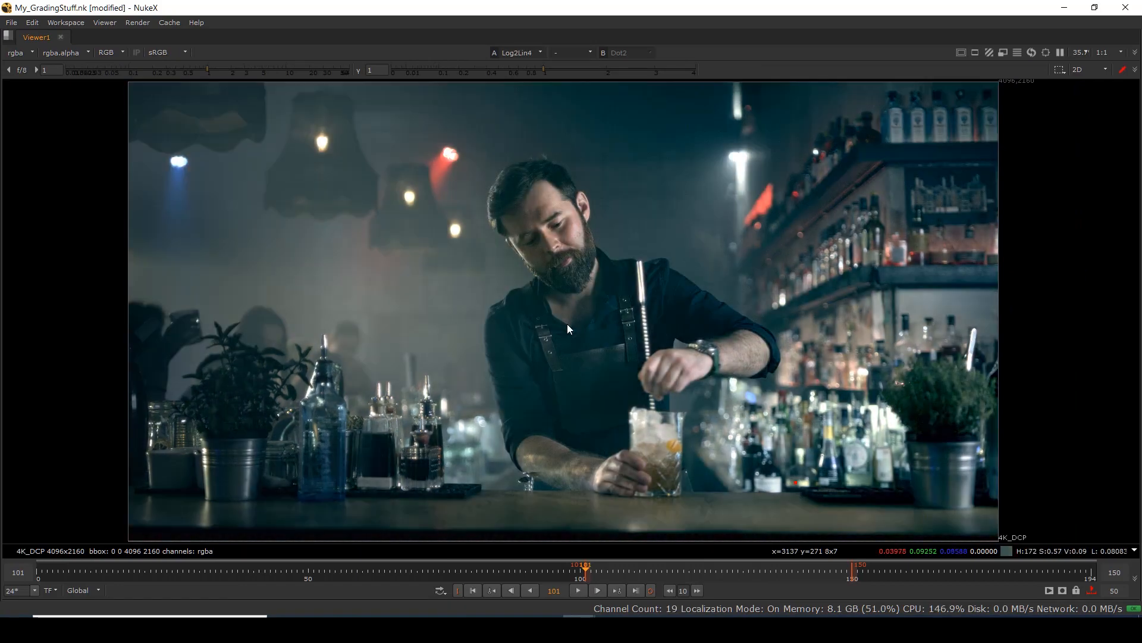
pyautogui.press('2')
pyautogui.press('3')
pyautogui.press('2')
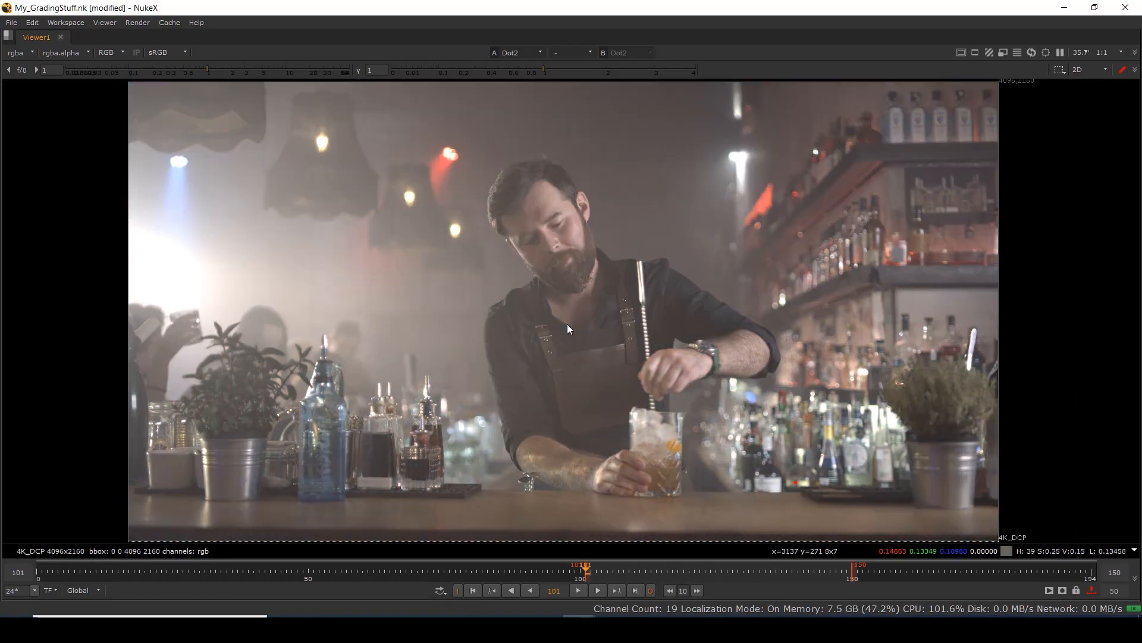
pyautogui.press('3')
pyautogui.press('1')
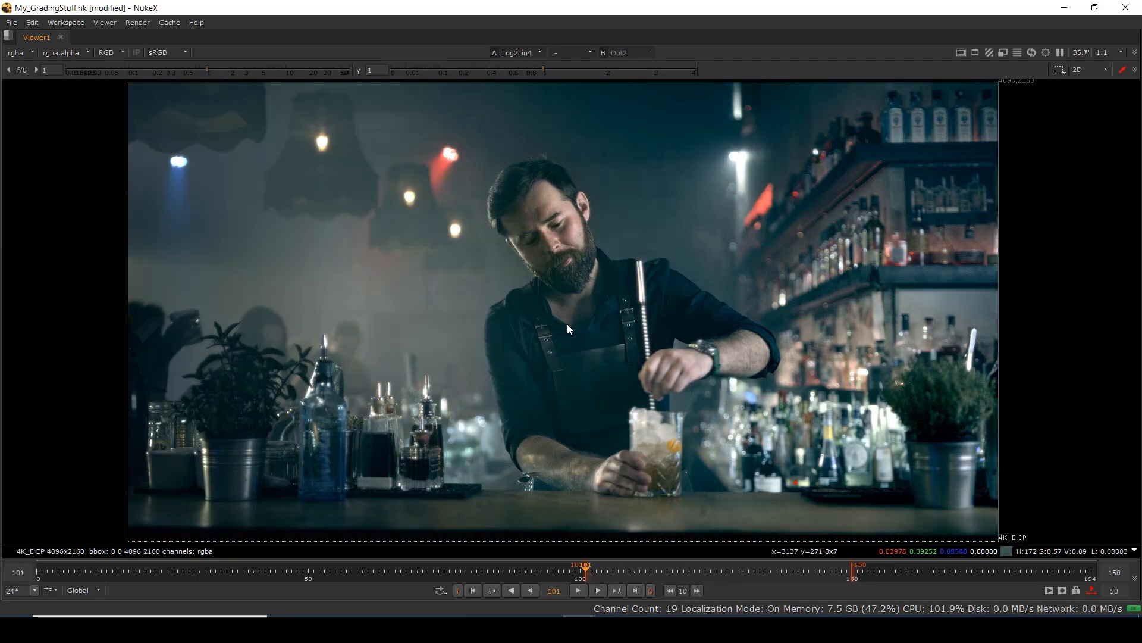
pyautogui.press('f')
pyautogui.press('space')
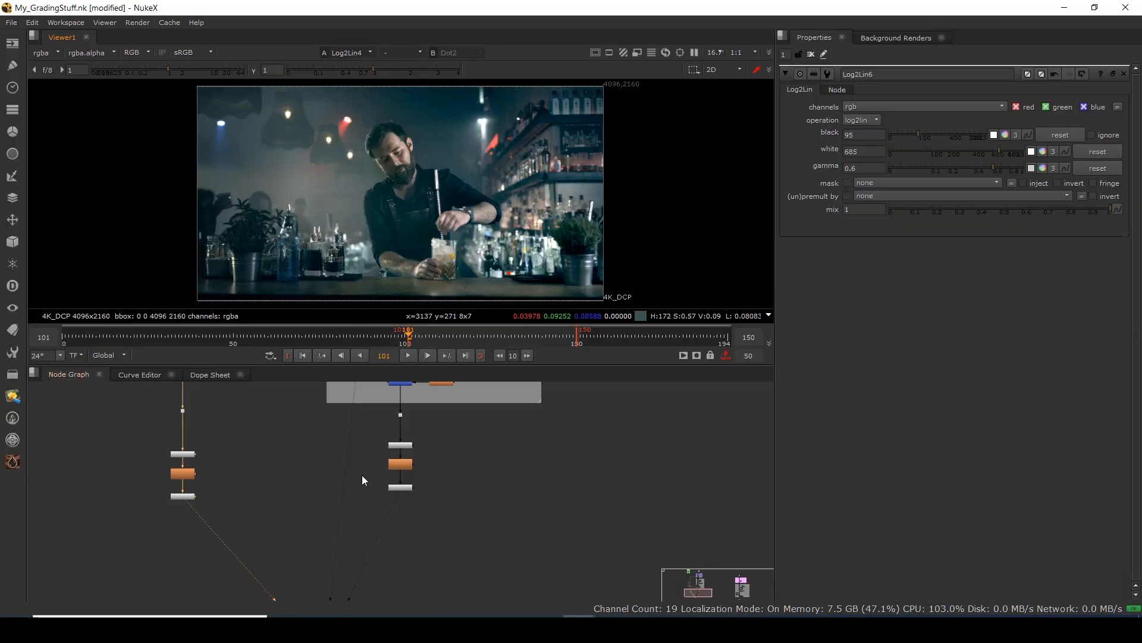
# View Grade13's output in the primary colour correction group and select Grade1.
pyautogui.moveTo(362, 475); pyautogui.dragTo(370, 594)
pyautogui.scroll(-4, 373, 583)
pyautogui.scroll(3, 310, 466)
pyautogui.moveTo(316, 441); pyautogui.dragTo(316, 565)
pyautogui.scroll(3, 468, 467)
pyautogui.moveTo(491, 454); pyautogui.dragTo(338, 522)
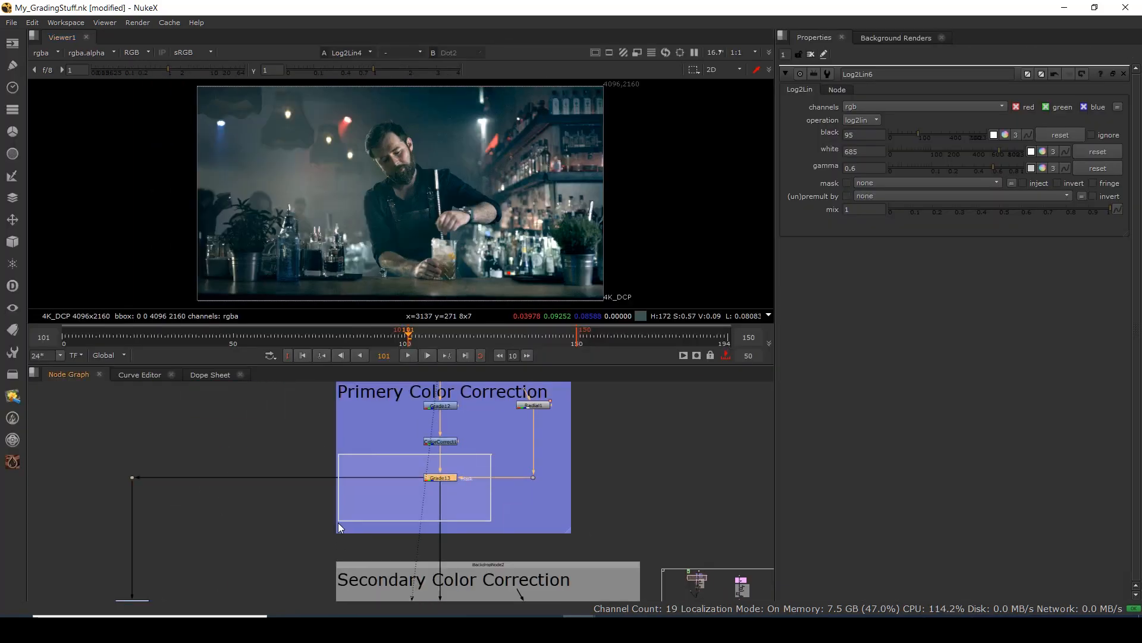
pyautogui.press('1')
pyautogui.moveTo(157, 547); pyautogui.dragTo(302, 473)
pyautogui.scroll(3, 290, 545)
pyautogui.click(269, 518)
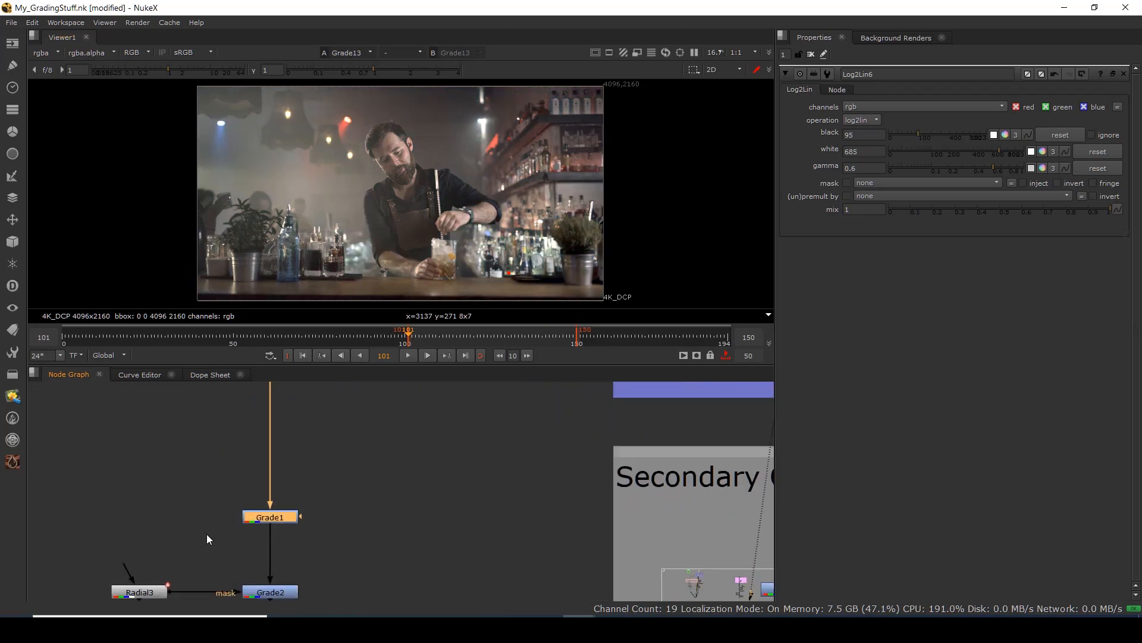
# View Grade1's output and inspect its lift colour in the colour picker.
pyautogui.press('1')
pyautogui.doubleClick(274, 519)
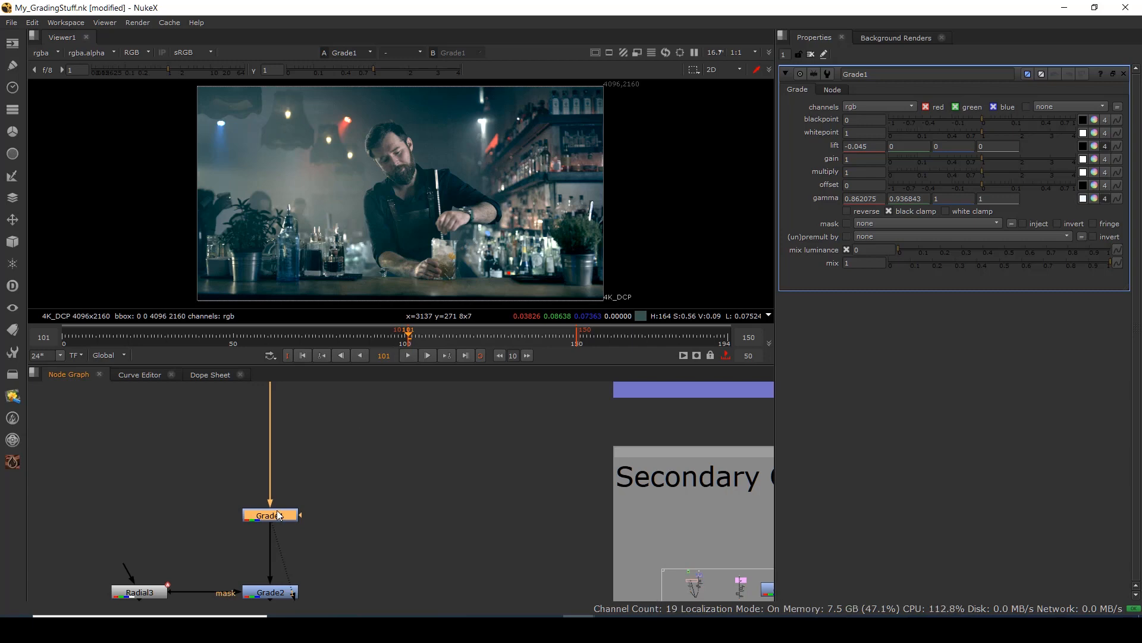
pyautogui.click(1094, 146)
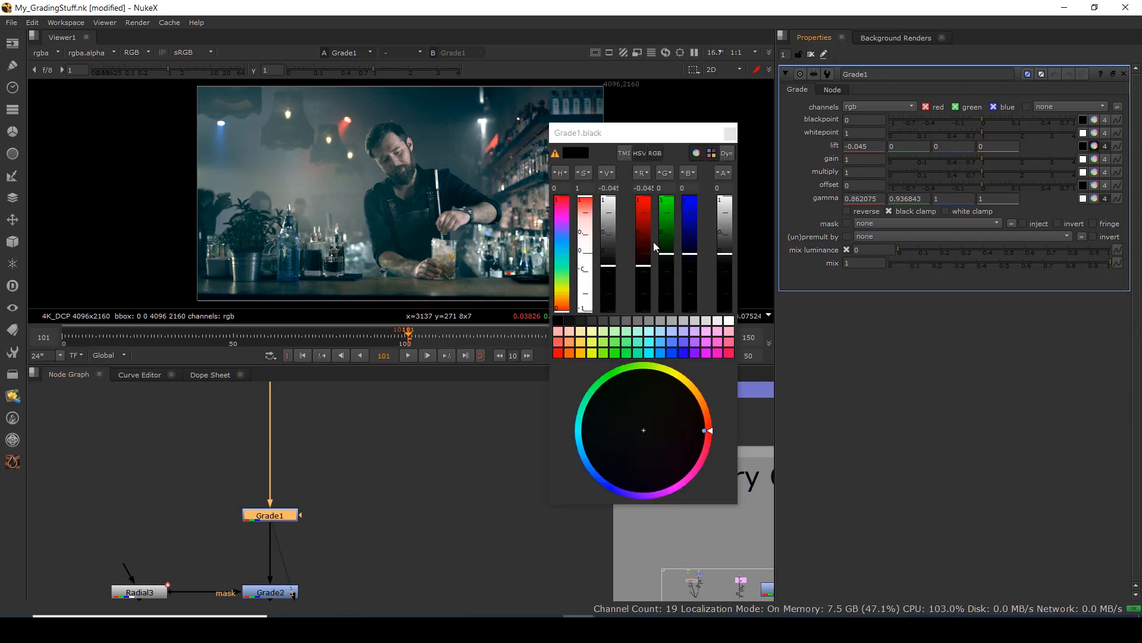
pyautogui.click(730, 133)
pyautogui.scroll(-4, 355, 460)
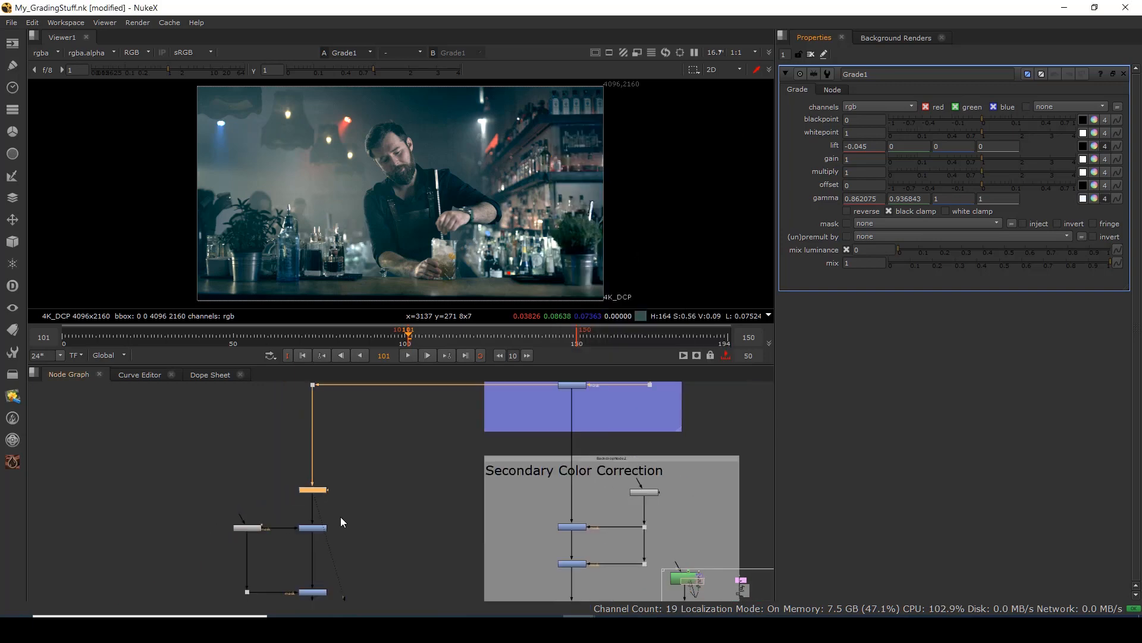
pyautogui.scroll(4, 342, 521)
# Check the Radial3 mask, Grade2's input and masked output, and nudge the radial centre slightly.
pyautogui.click(212, 488)
pyautogui.press('1')
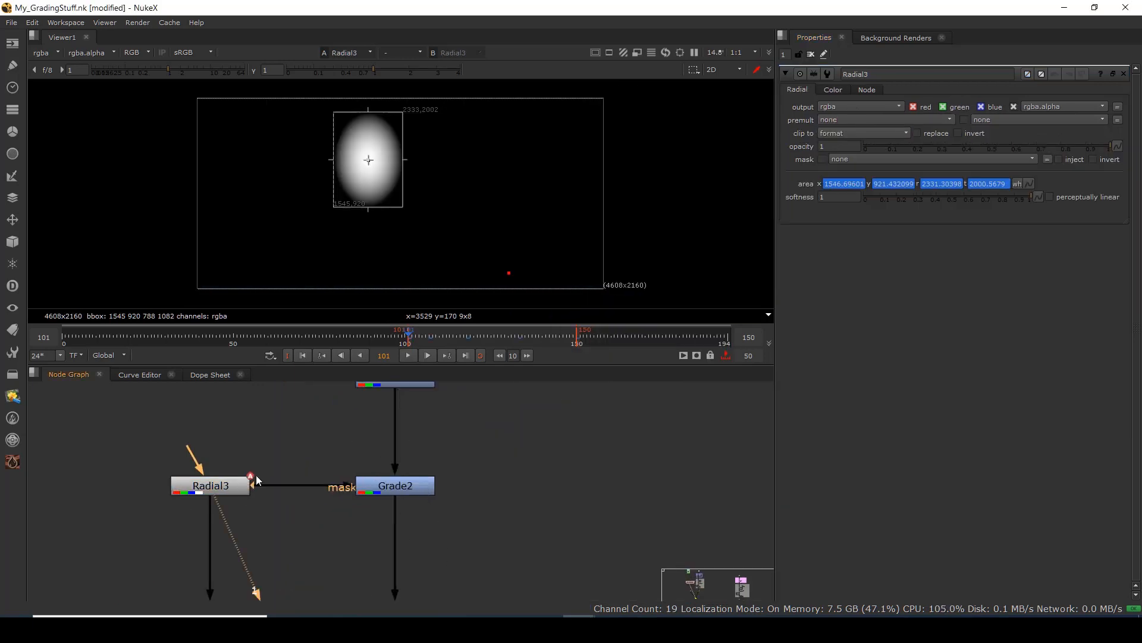
pyautogui.click(400, 385)
pyautogui.press('1')
pyautogui.click(406, 485)
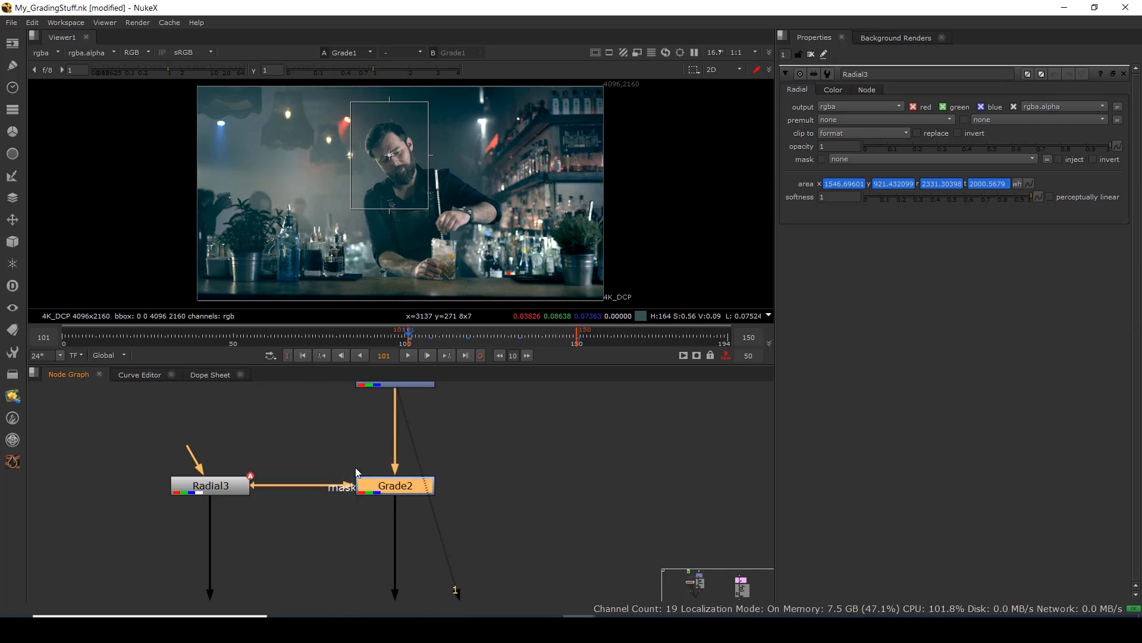
pyautogui.press('1')
pyautogui.scroll(5, 408, 121)
pyautogui.moveTo(376, 202); pyautogui.dragTo(378, 202)
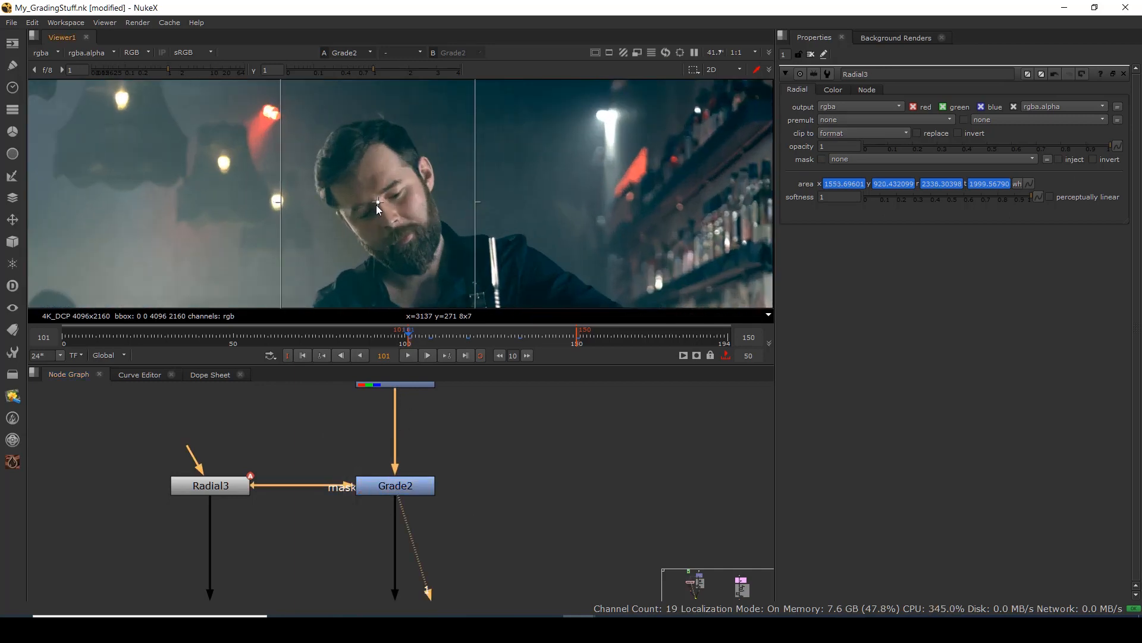
# Pull Grade2's gamma toward neutral (1.04, 0.984, 0.928) and raise its gain to 1.18.
pyautogui.click(392, 485)
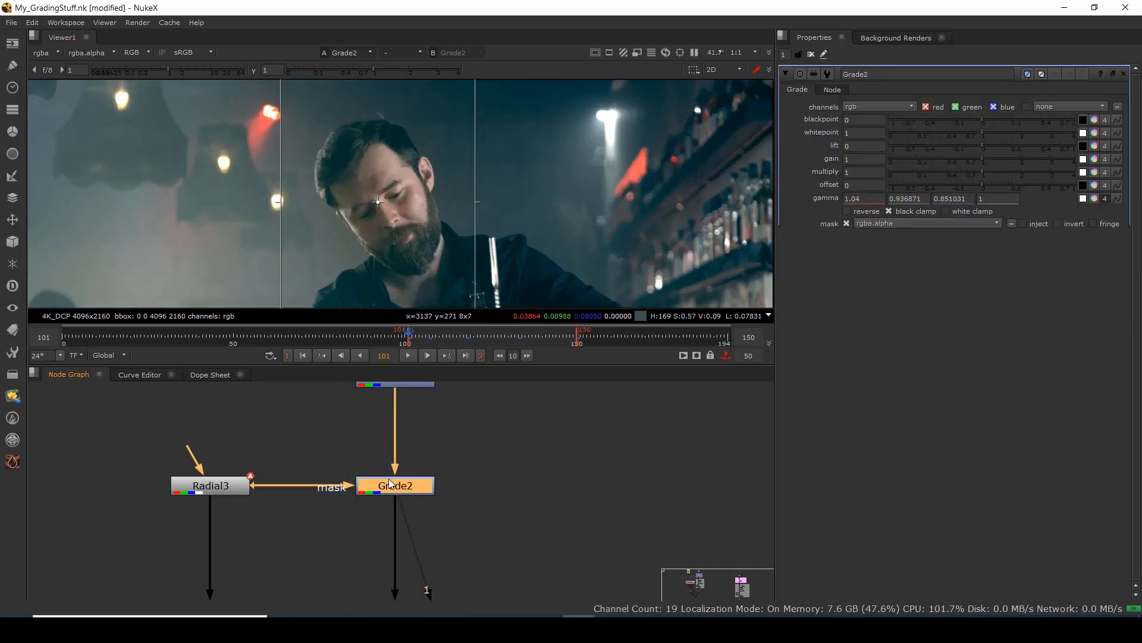
pyautogui.click(1094, 200)
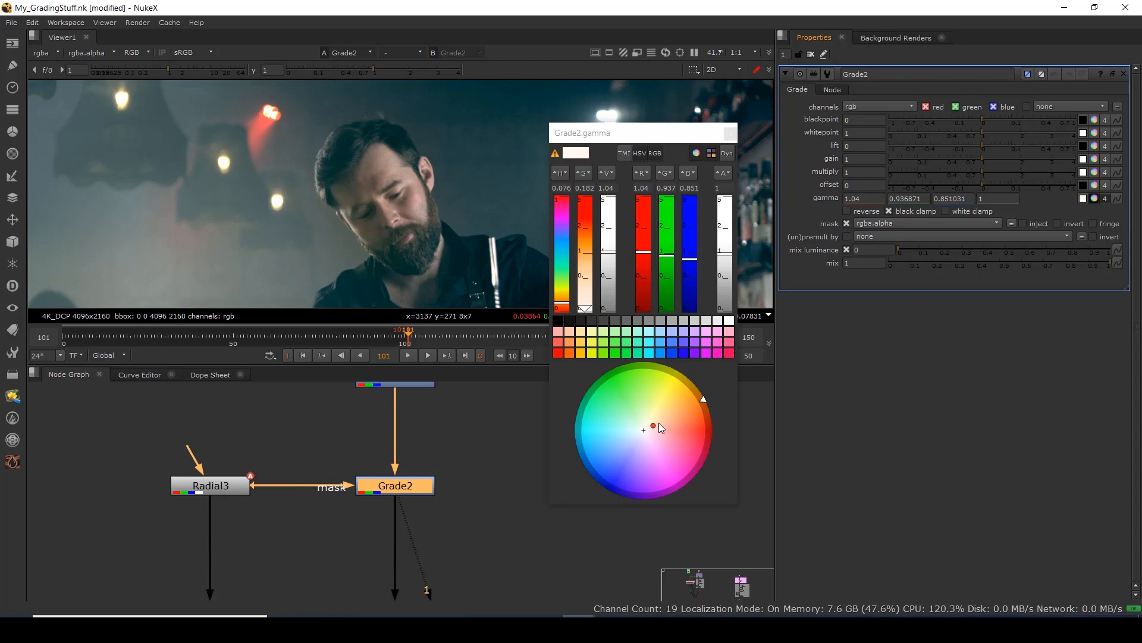
pyautogui.moveTo(654, 428); pyautogui.dragTo(649, 427)
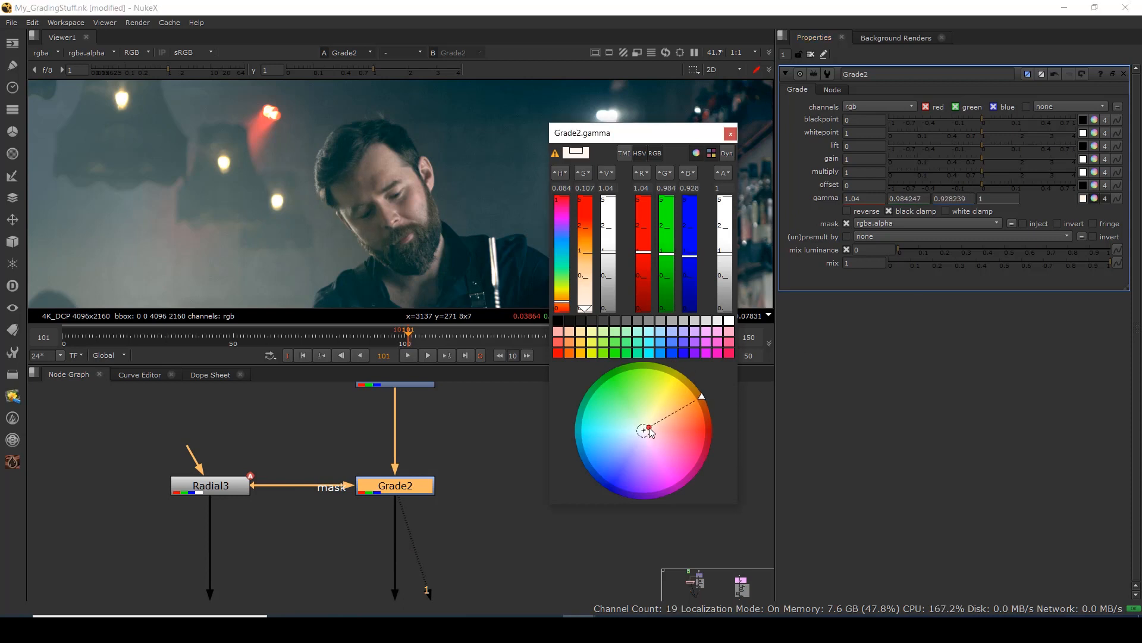
pyautogui.click(731, 133)
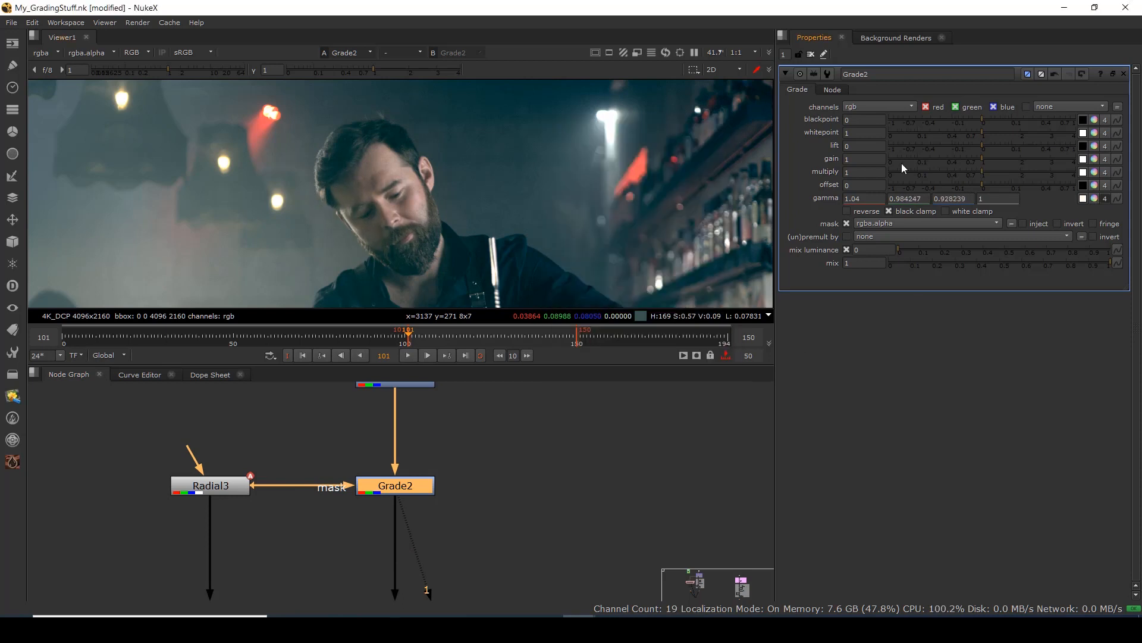
pyautogui.moveTo(982, 158); pyautogui.dragTo(990, 159)
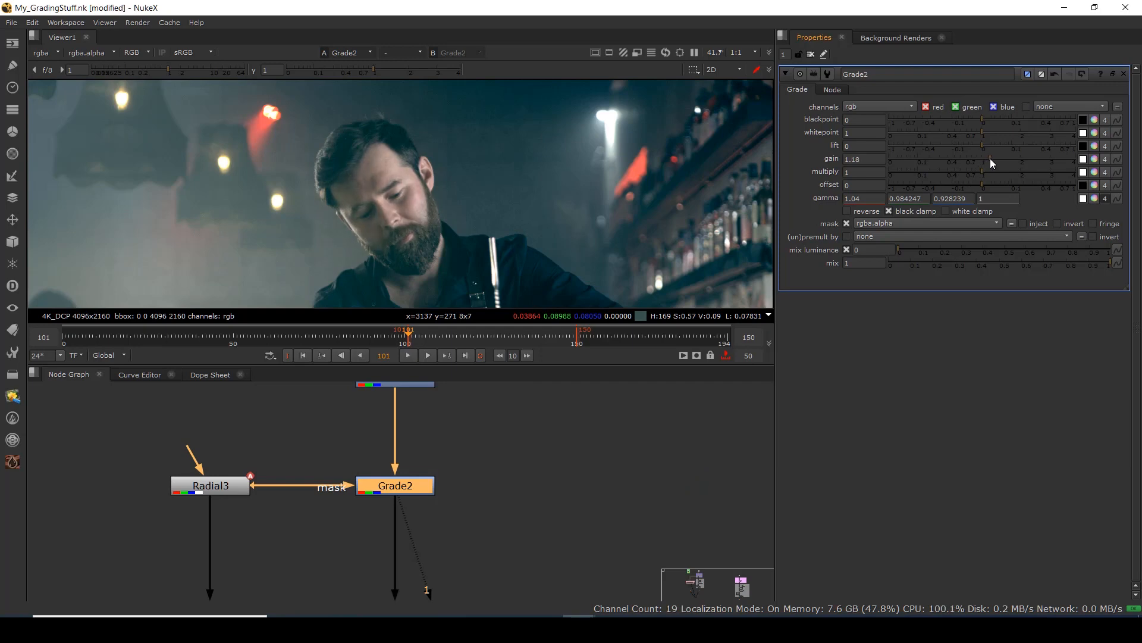
pyautogui.press('-')
pyautogui.scroll(-1, 497, 176)
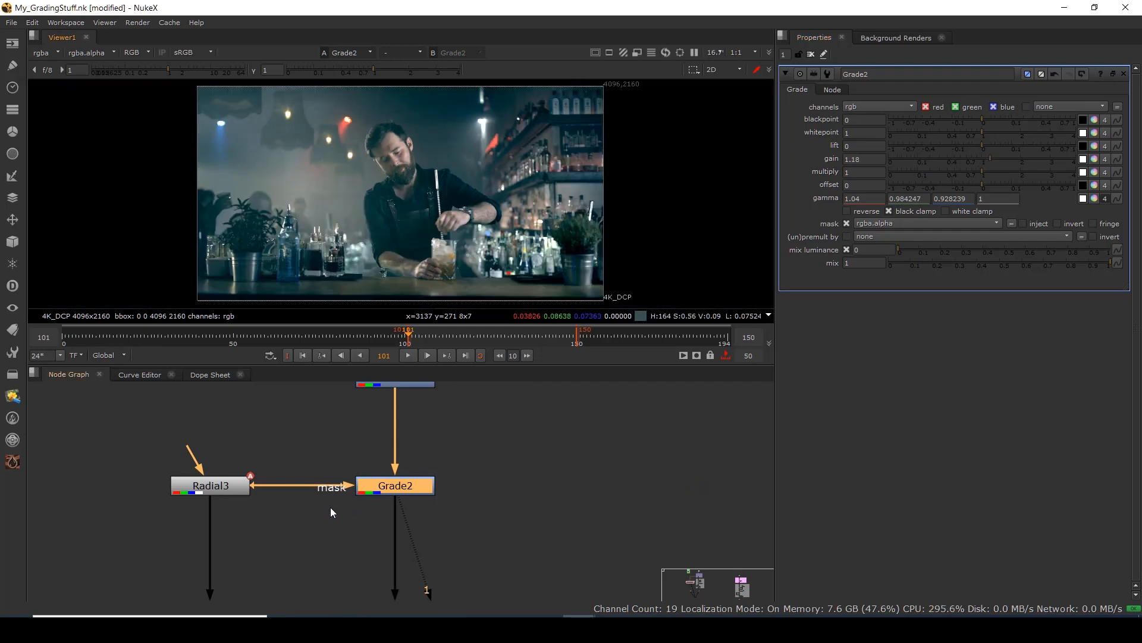
pyautogui.scroll(-5, 331, 507)
pyautogui.moveTo(364, 544); pyautogui.dragTo(344, 433)
pyautogui.scroll(3, 353, 493)
# Step the viewer through ColorCorrect3, Grade2, Grade3 and Saturation2 outputs.
pyautogui.moveTo(417, 401); pyautogui.dragTo(233, 484)
pyautogui.press('1')
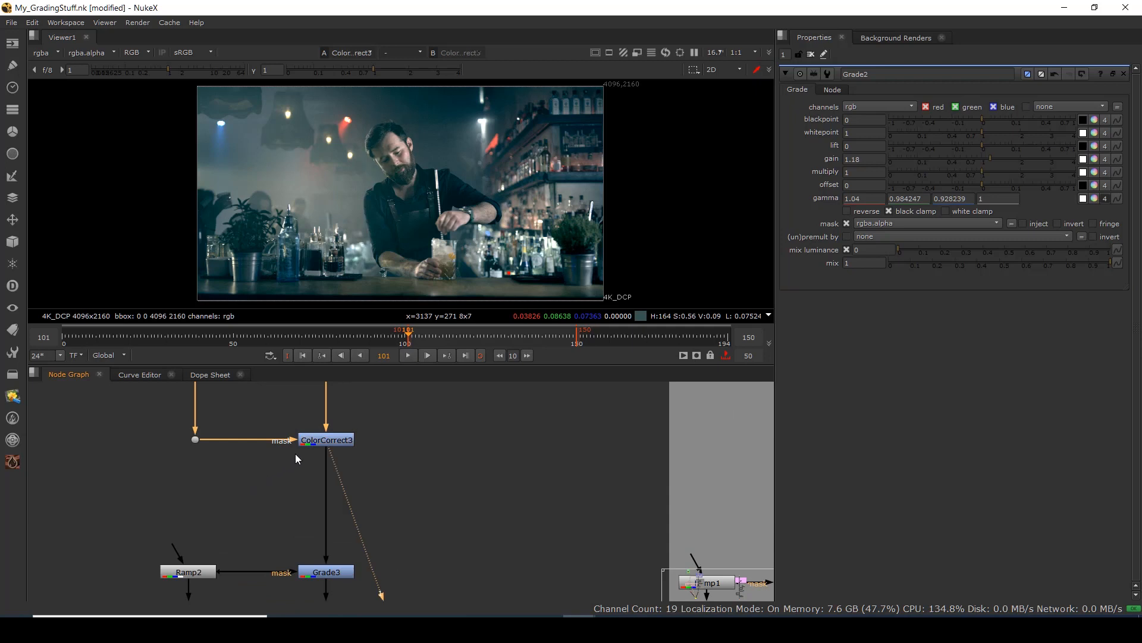
pyautogui.moveTo(297, 457); pyautogui.dragTo(313, 587)
pyautogui.moveTo(385, 410); pyautogui.dragTo(315, 451)
pyautogui.press('1')
pyautogui.moveTo(418, 551); pyautogui.dragTo(237, 597)
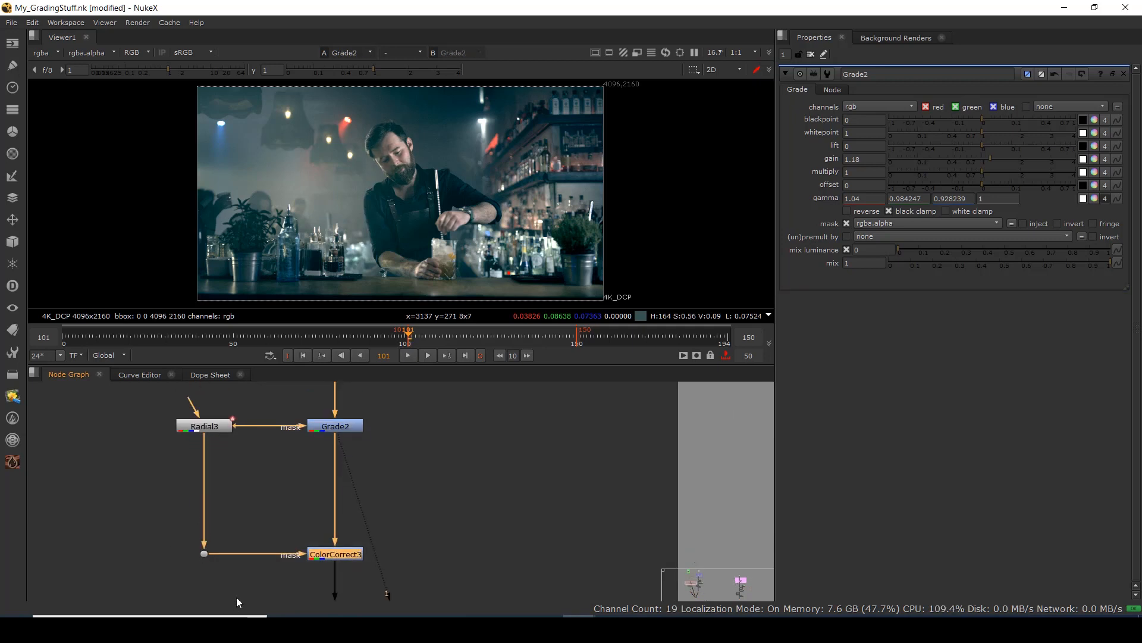
pyautogui.press('1')
pyautogui.moveTo(378, 586); pyautogui.dragTo(362, 444)
pyautogui.moveTo(421, 462); pyautogui.dragTo(244, 556)
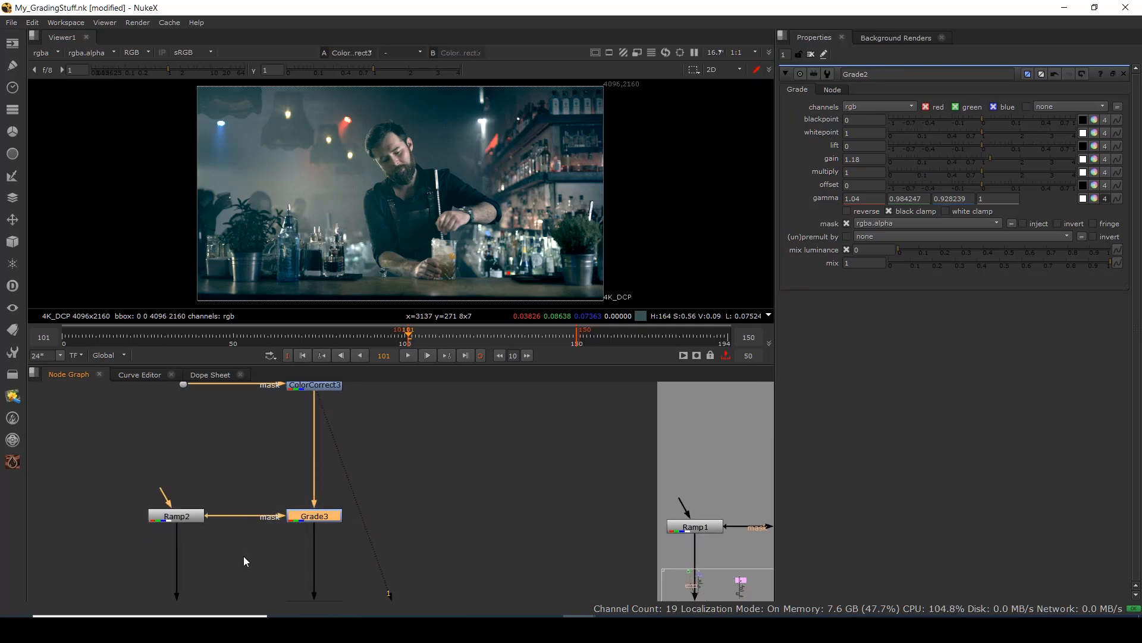
pyautogui.press('1')
pyautogui.scroll(-3, 323, 545)
pyautogui.moveTo(362, 471); pyautogui.dragTo(276, 520)
pyautogui.press('1')
pyautogui.scroll(3, 314, 549)
# View Merge2, Log2Lin3 and Log2Lin4 on viewer input 1, and Log2Lin2 on input 2.
pyautogui.click(315, 526)
pyautogui.press('1')
pyautogui.moveTo(378, 551); pyautogui.dragTo(356, 315)
pyautogui.click(283, 505)
pyautogui.press('1')
pyautogui.moveTo(230, 562); pyautogui.dragTo(231, 435)
pyautogui.click(304, 495)
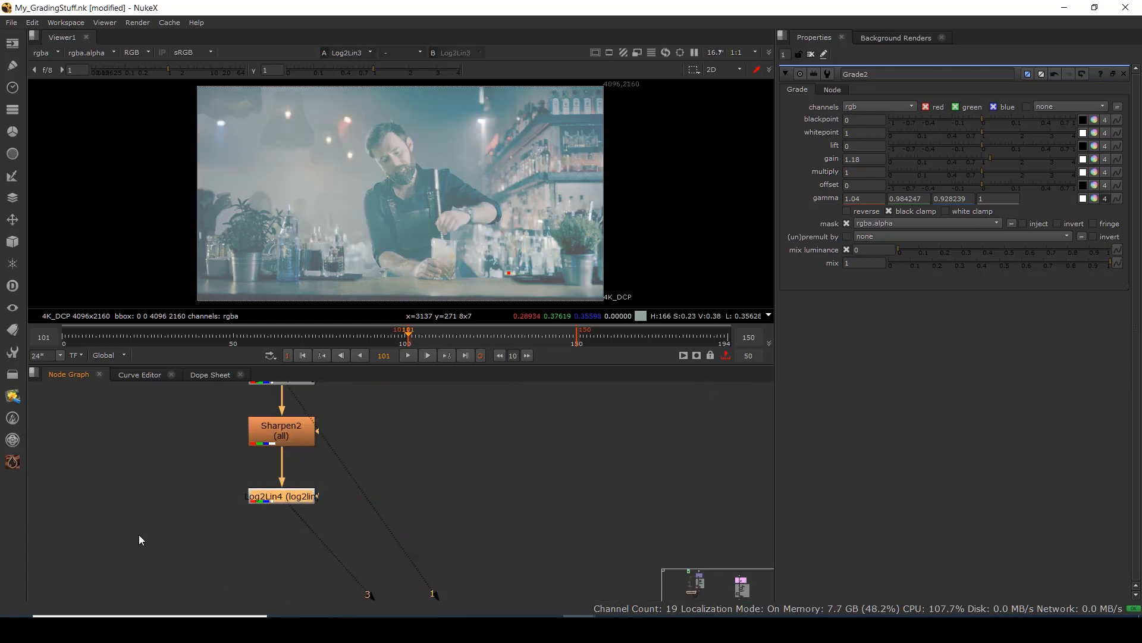
pyautogui.press('1')
pyautogui.scroll(-5, 426, 473)
pyautogui.moveTo(579, 485); pyautogui.dragTo(441, 437)
pyautogui.scroll(3, 320, 487)
pyautogui.press('2')
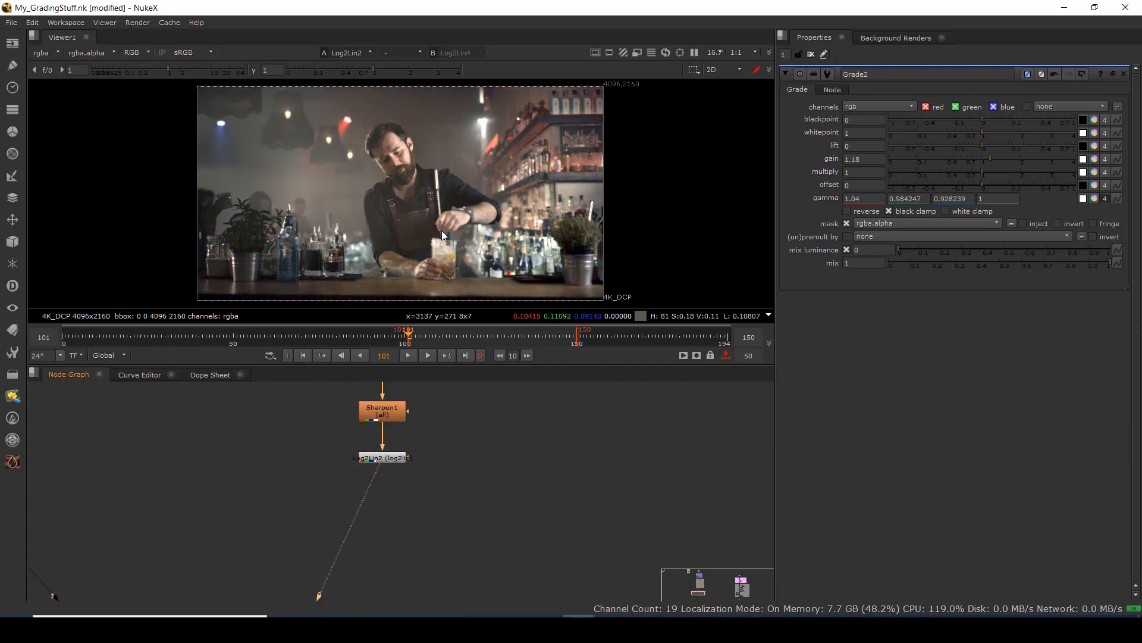
# Maximize the viewer and compare the final Log2Lin4 grade against the warmer Log2Lin2 version.
pyautogui.press('space')
pyautogui.press('1')
pyautogui.press('2')
pyautogui.press('1')
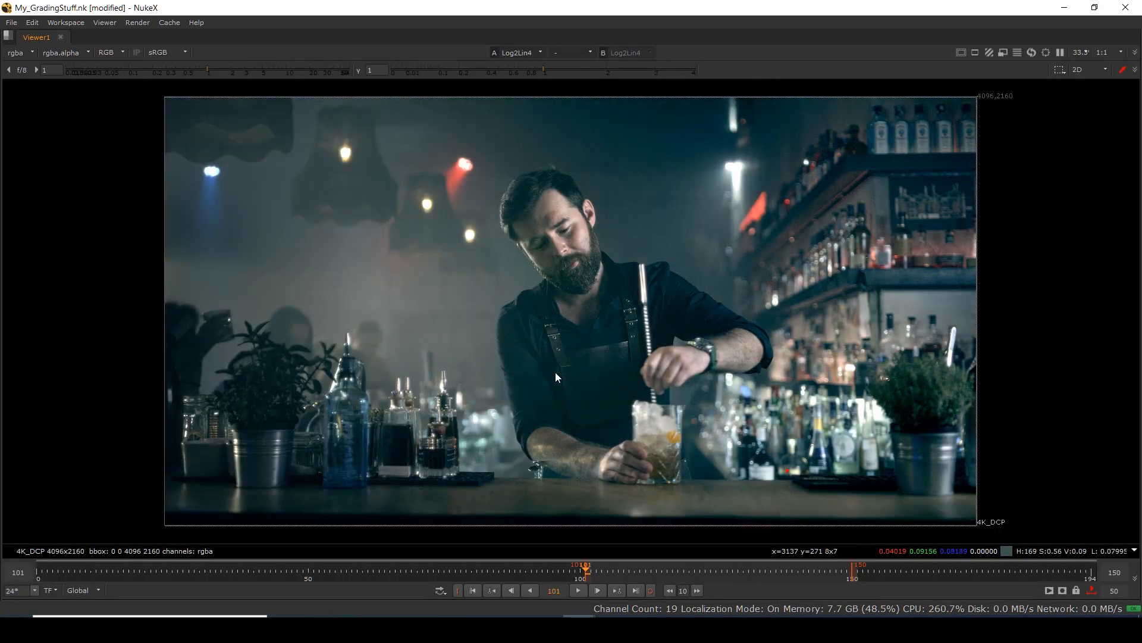
pyautogui.press('2')
pyautogui.press('1')
pyautogui.press('2')
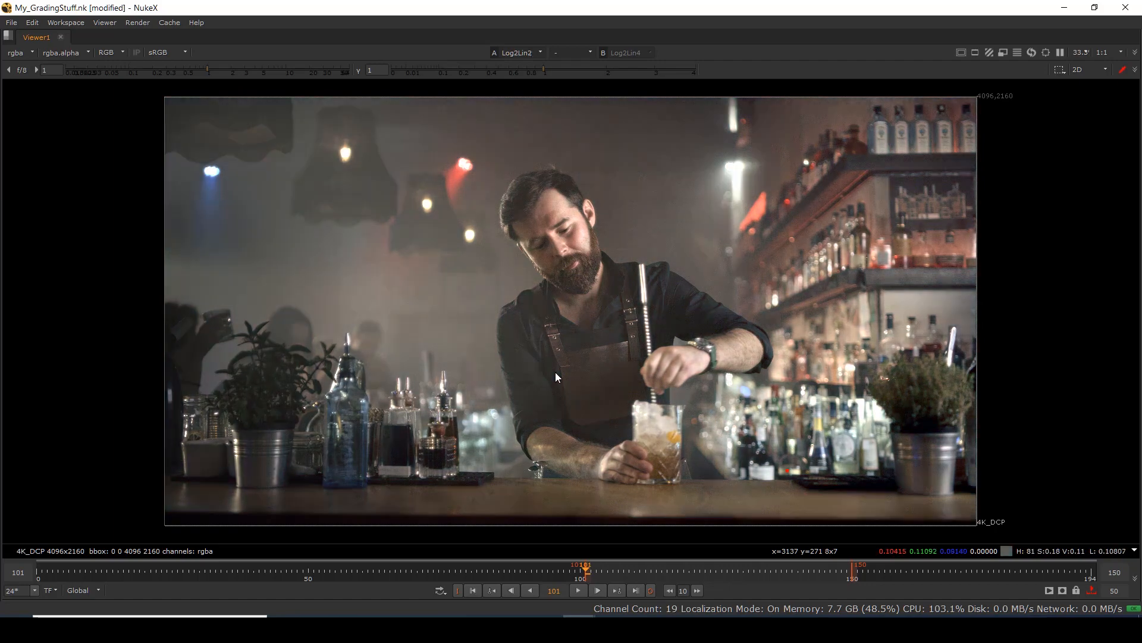
pyautogui.press('1')
pyautogui.press('2')
pyautogui.press('1')
pyautogui.press('2')
pyautogui.press('1')
pyautogui.press('2')
pyautogui.press('1')
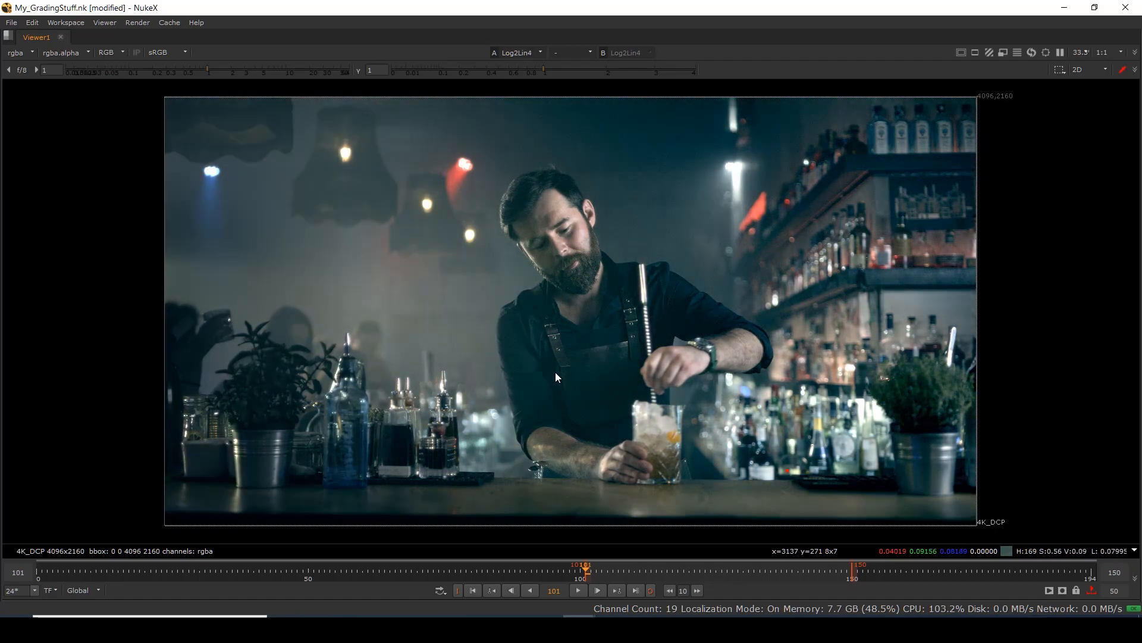